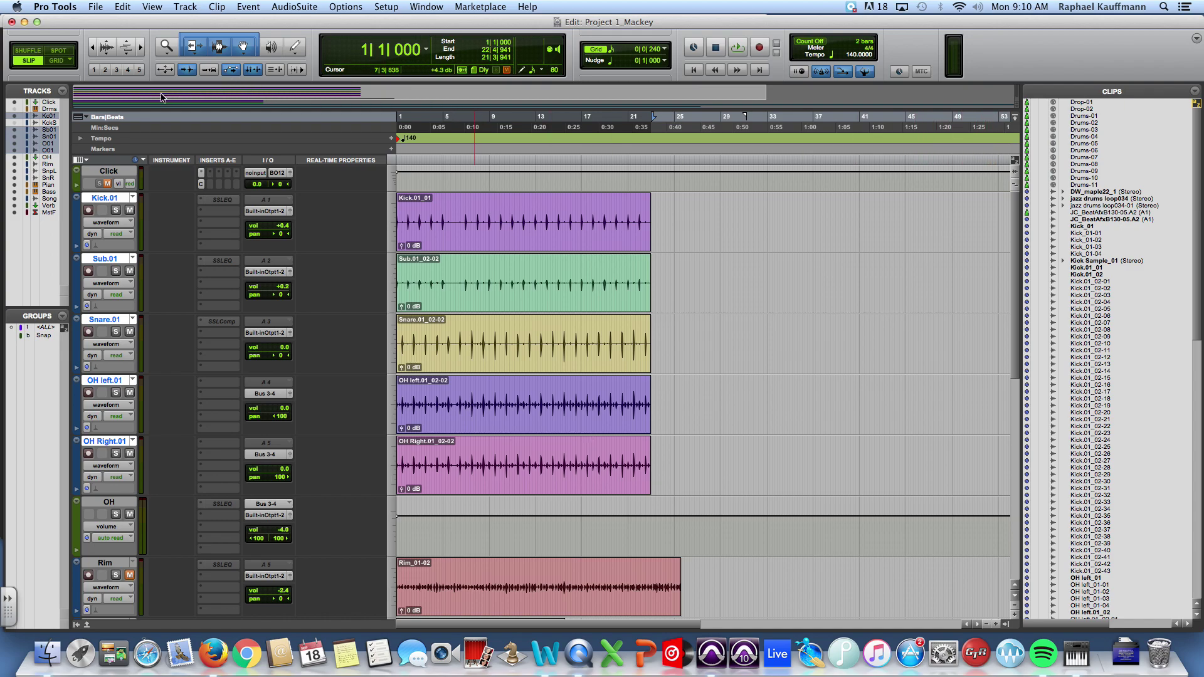
Select the Kick clip and audition the drum tracks from the start
{"action": "key", "text": "super+Tab"}
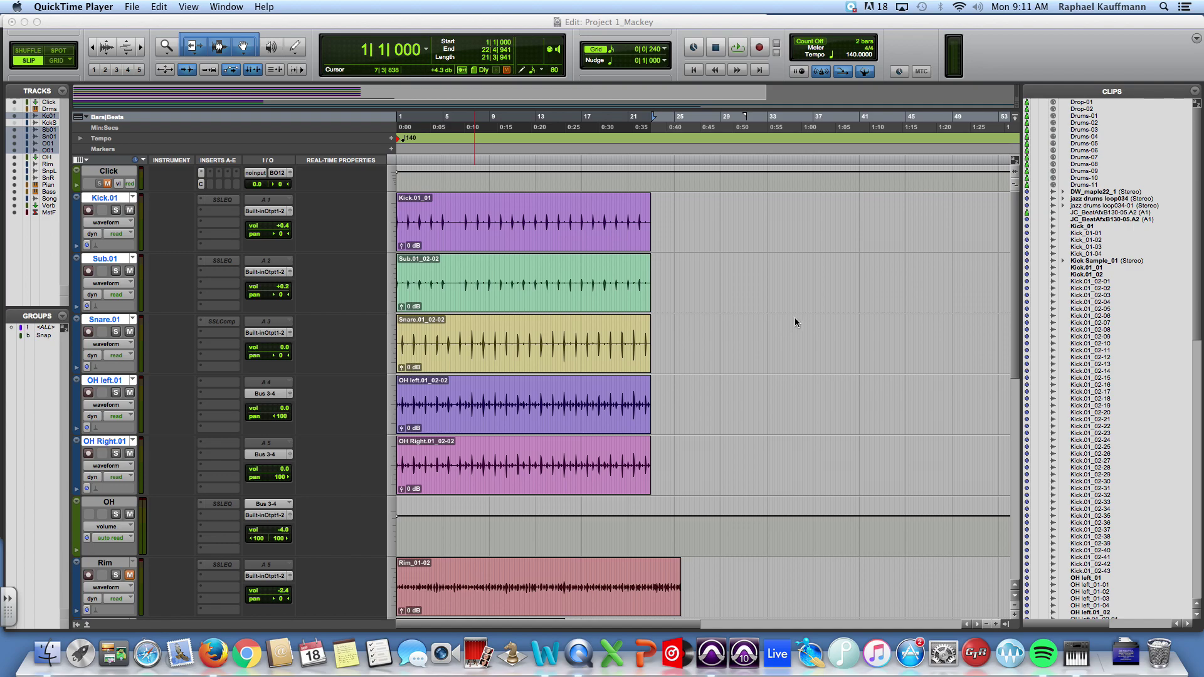
{"action": "left_click", "coordinate": [488, 246]}
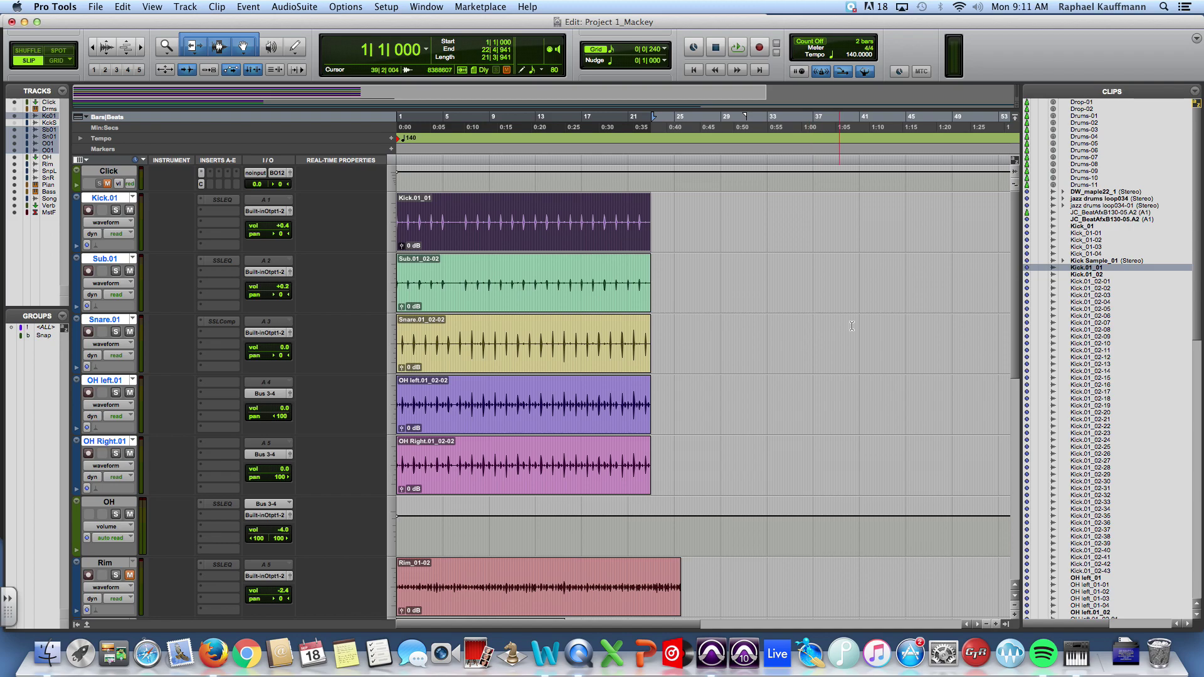
{"action": "scroll", "coordinate": [886, 409], "scroll_direction": "down", "scroll_amount": 10}
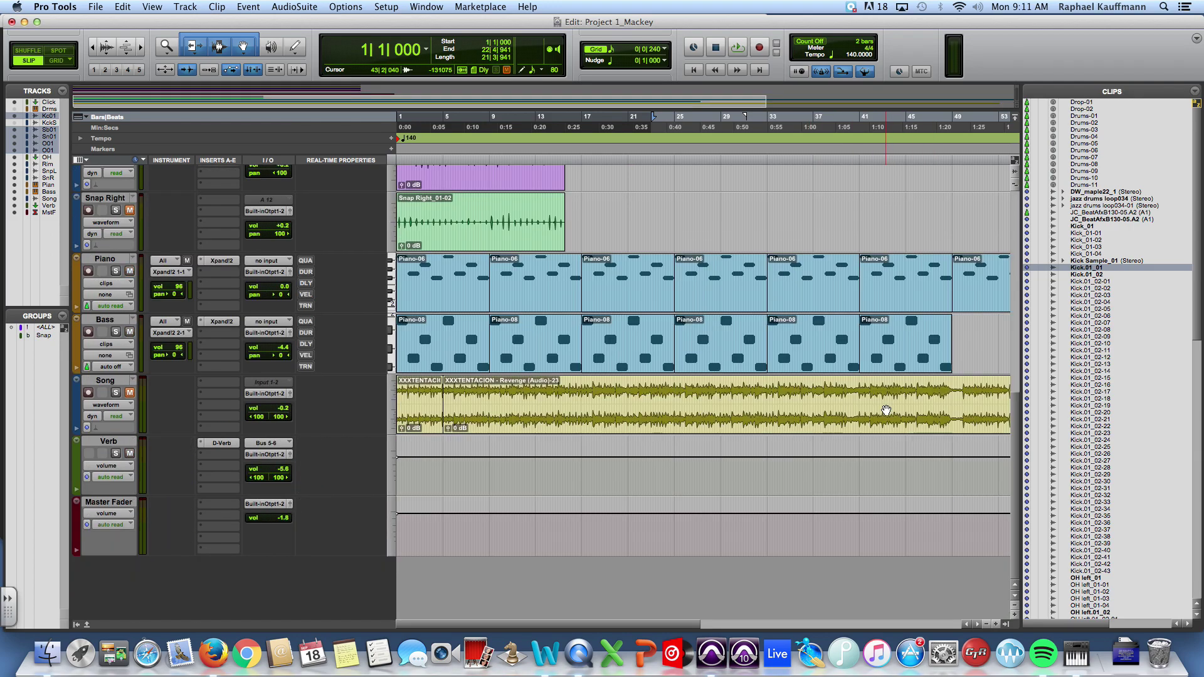
{"action": "scroll", "coordinate": [886, 410], "scroll_direction": "up", "scroll_amount": 12}
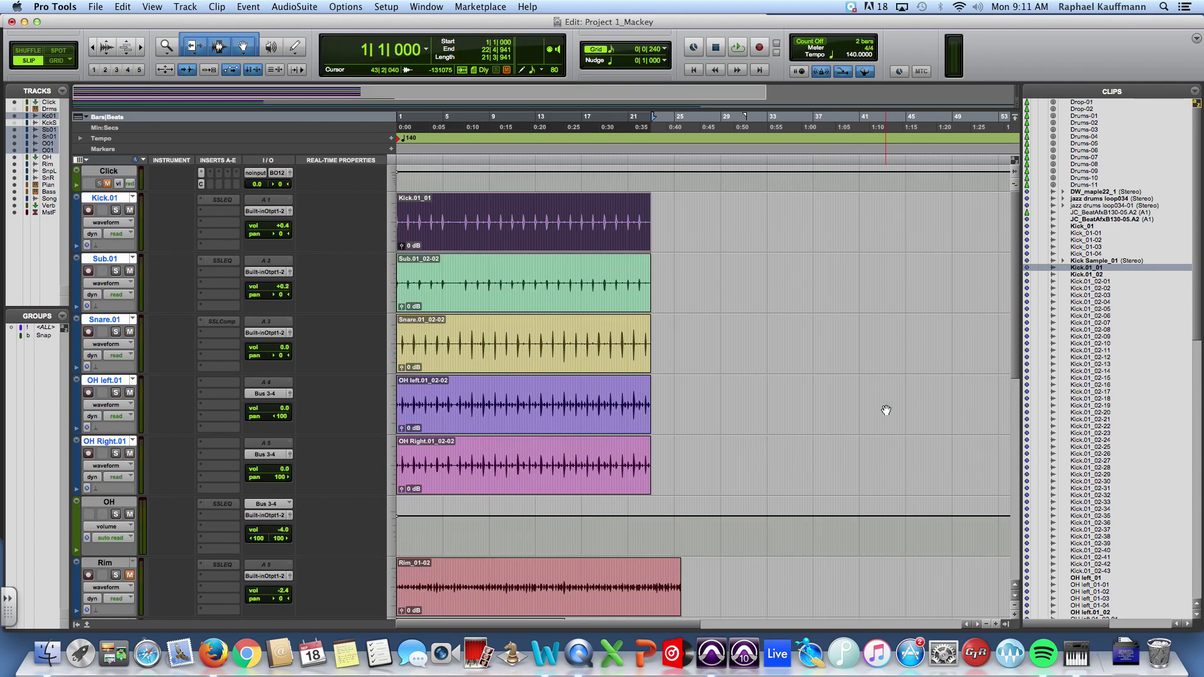
{"action": "key", "text": "space"}
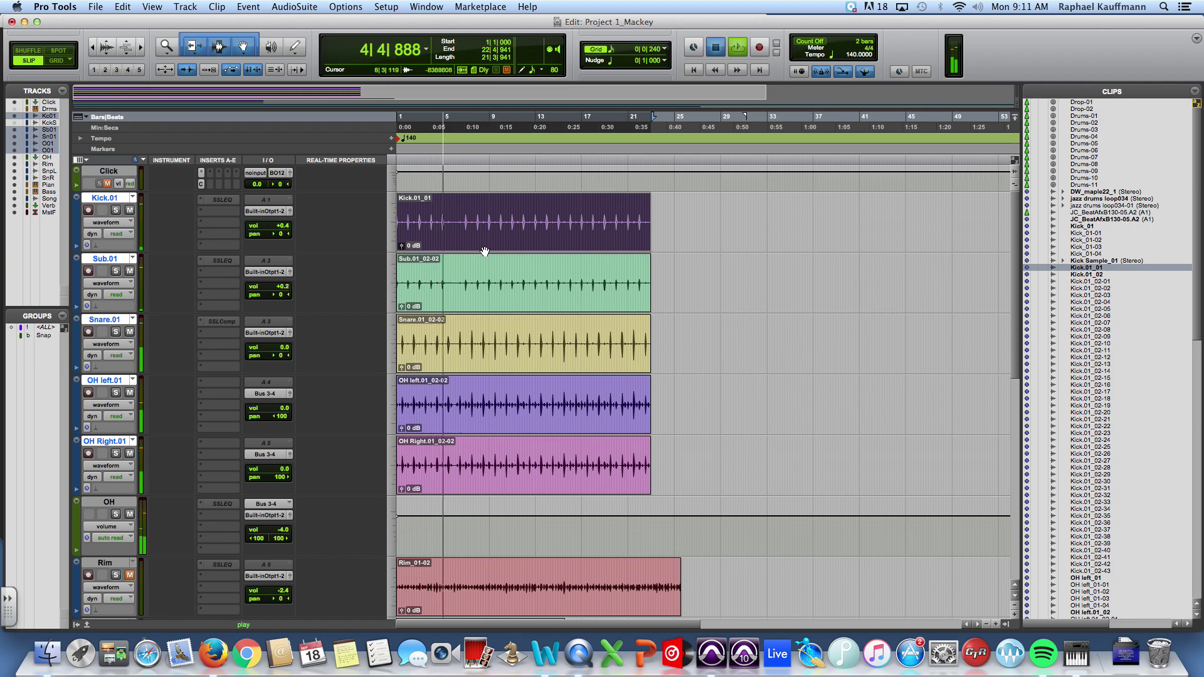
{"action": "key", "text": "space"}
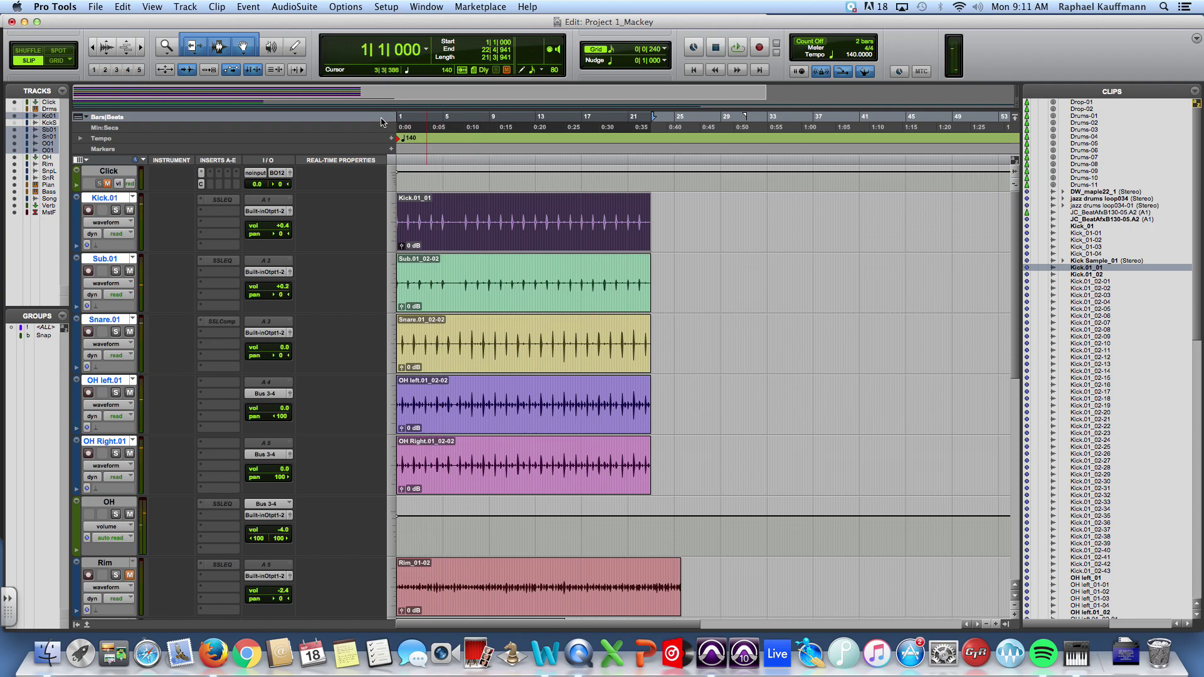
{"action": "left_click", "coordinate": [417, 142]}
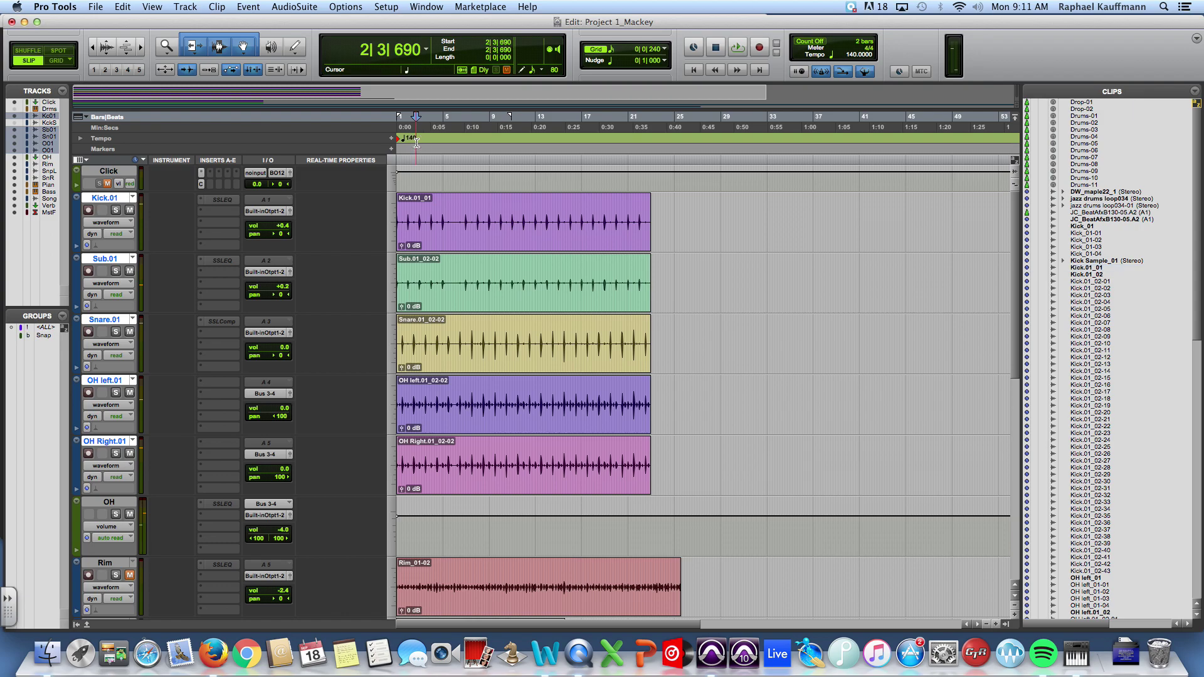
Unmute the Click track and play the Kick.01_01 clip with the metronome
{"action": "left_click", "coordinate": [108, 184]}
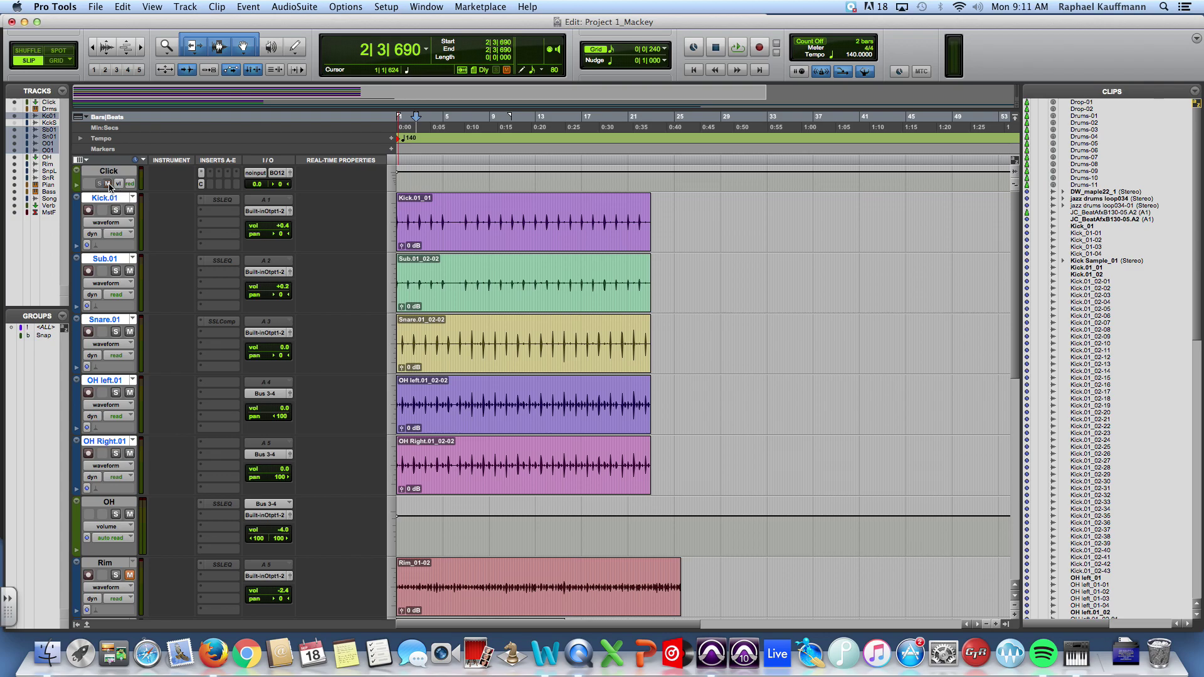
{"action": "double_click", "coordinate": [437, 205]}
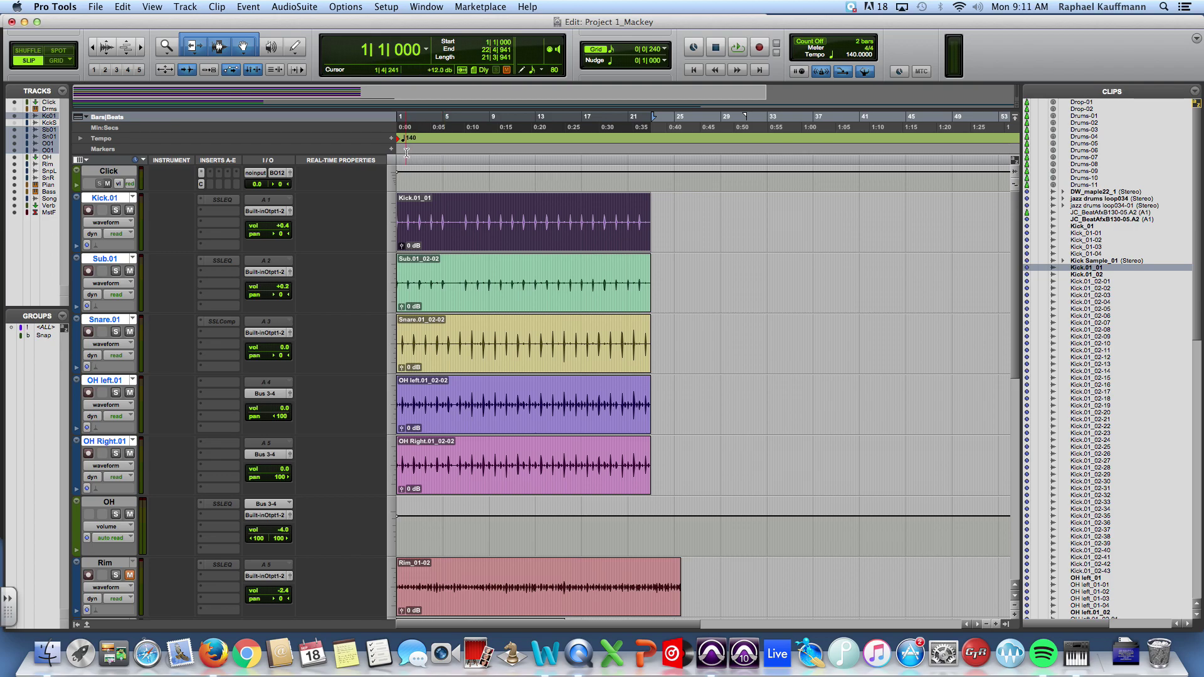
{"action": "key", "text": "space"}
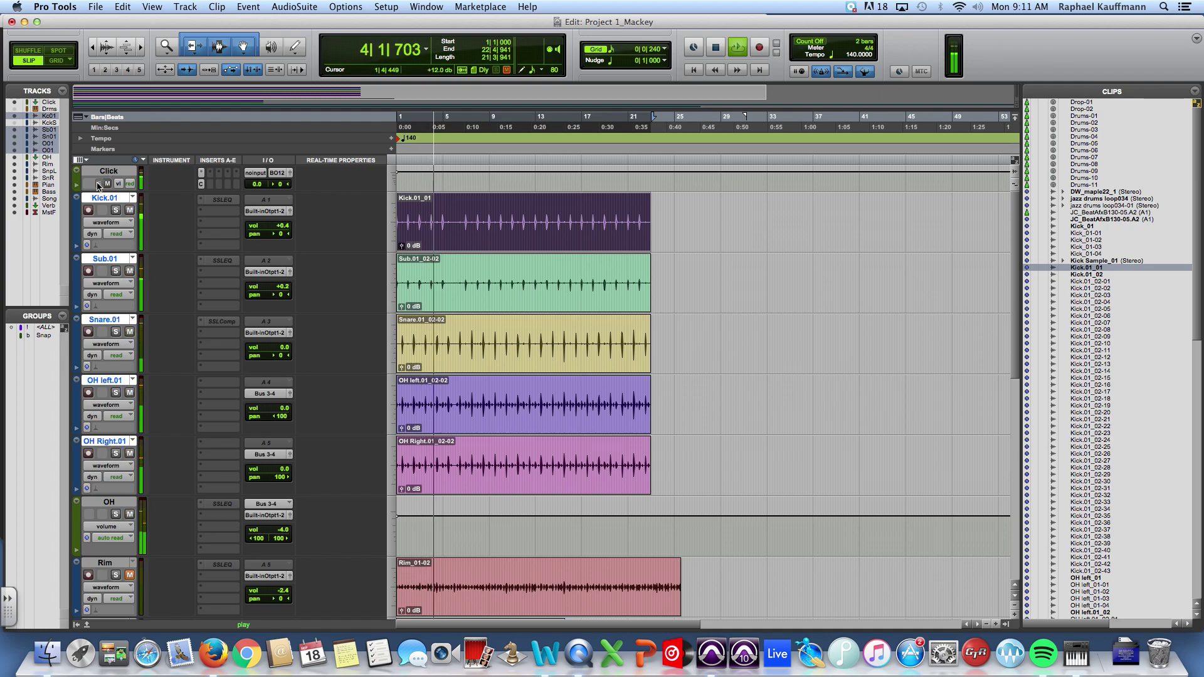
{"action": "key", "text": "space"}
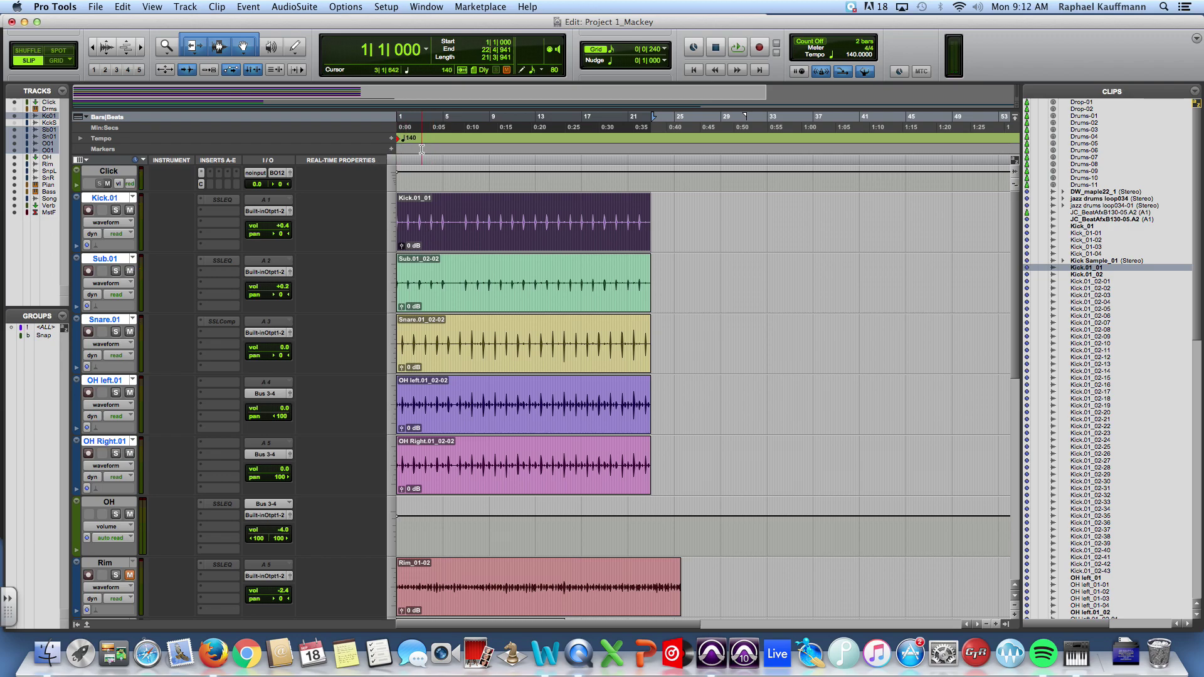
{"action": "key", "text": "space"}
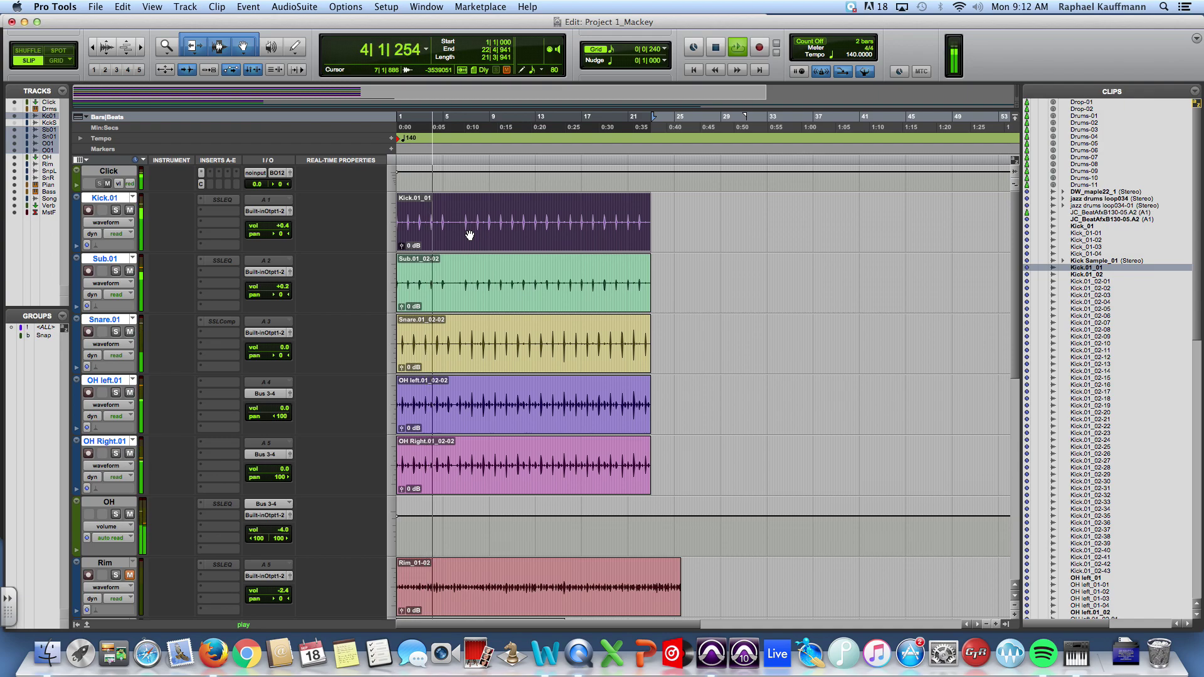
{"action": "key", "text": "space"}
Select bars 1 through 4 of the Kick clip, zooming in and back out to check them
{"action": "left_click_drag", "start_coordinate": [442, 224], "coordinate": [397, 225]}
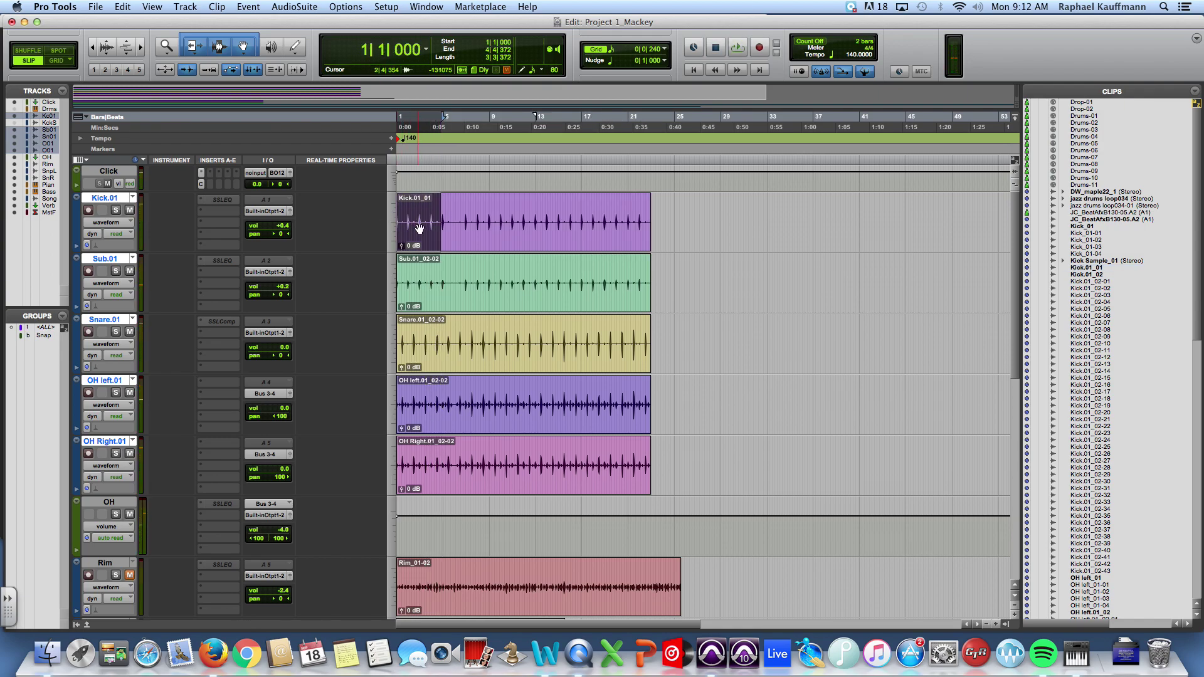
{"action": "key", "text": "super+bracketright"}
{"action": "key", "text": "super+bracketright"}
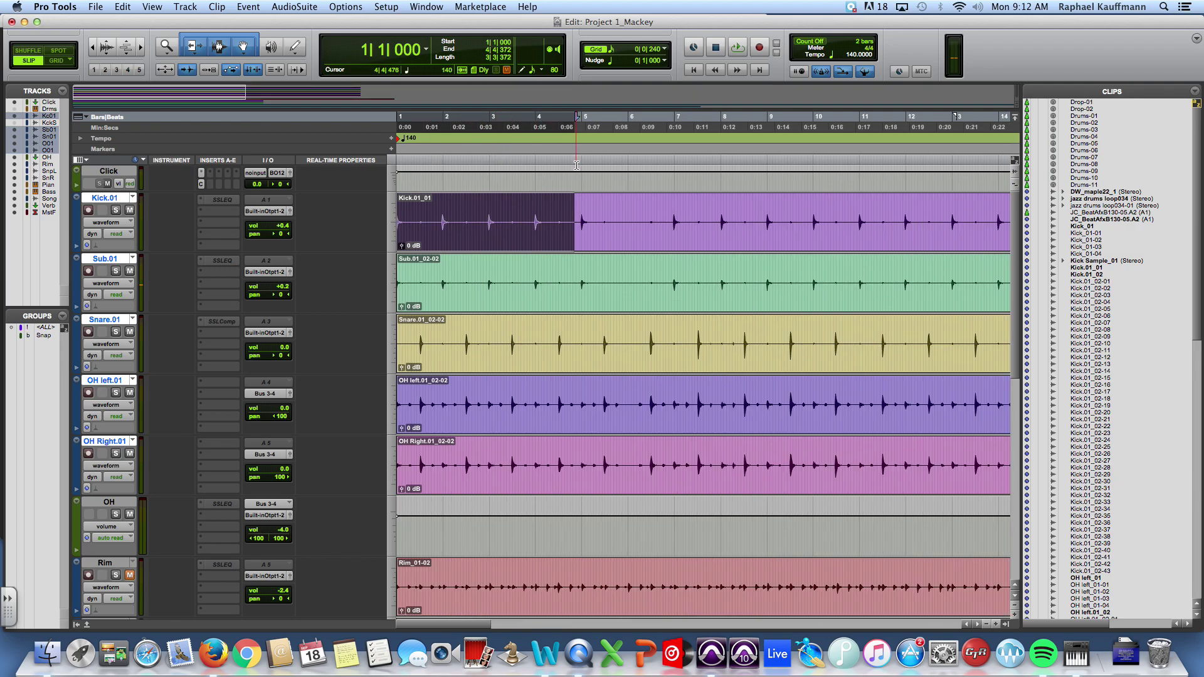
{"action": "left_click", "coordinate": [564, 220]}
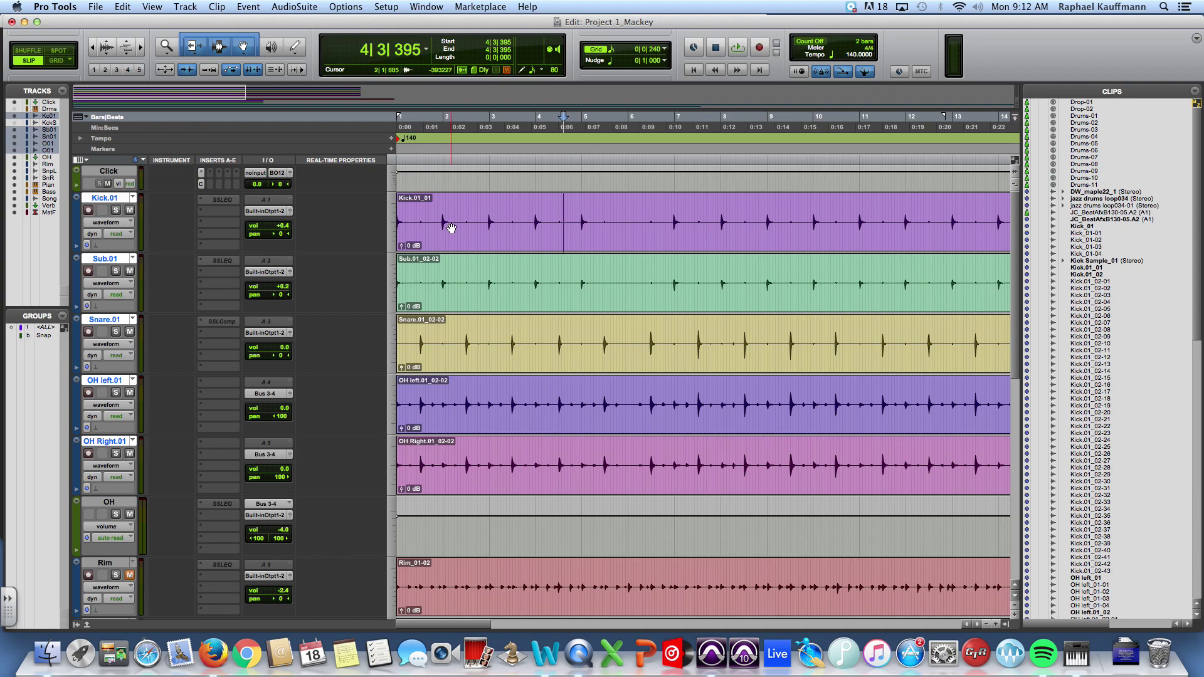
{"action": "key", "text": "r"}
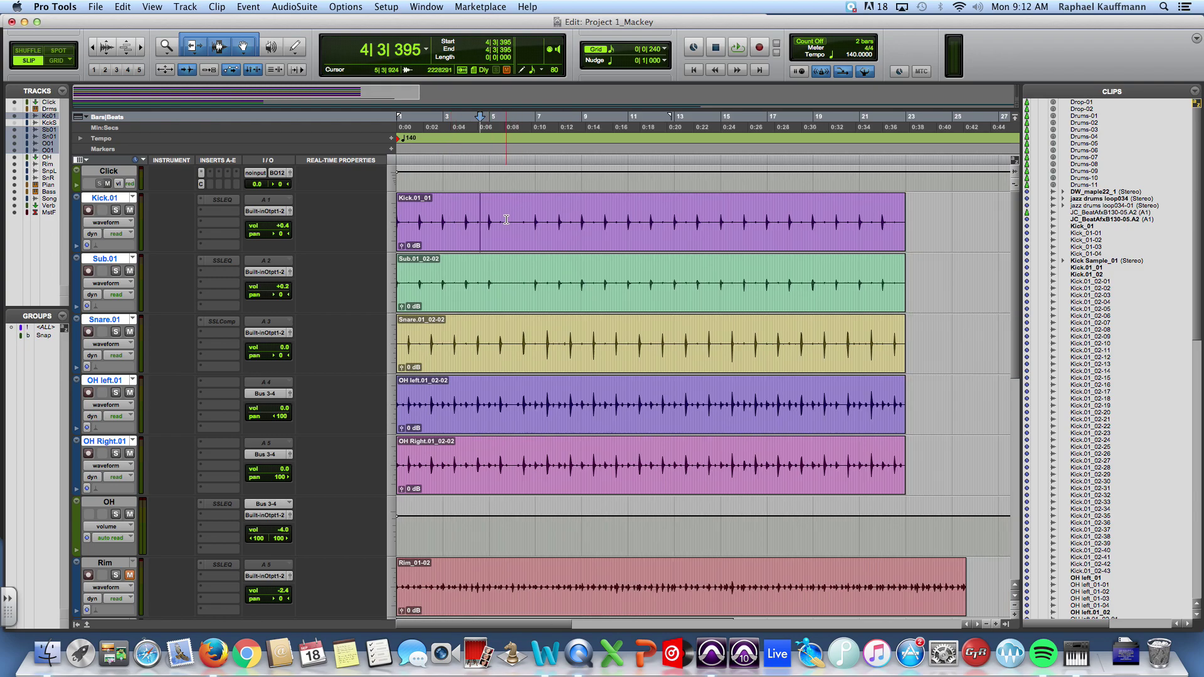
{"action": "left_click_drag", "start_coordinate": [489, 217], "coordinate": [383, 212]}
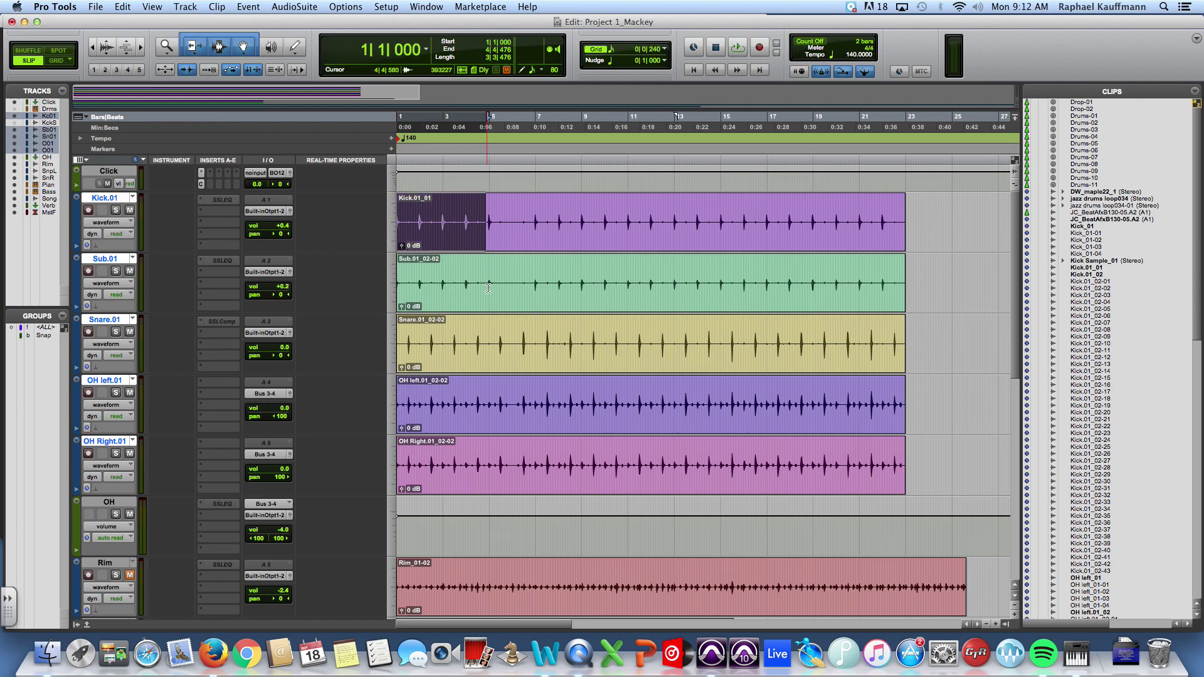
{"action": "double_click", "coordinate": [488, 288]}
{"action": "double_click", "coordinate": [482, 244]}
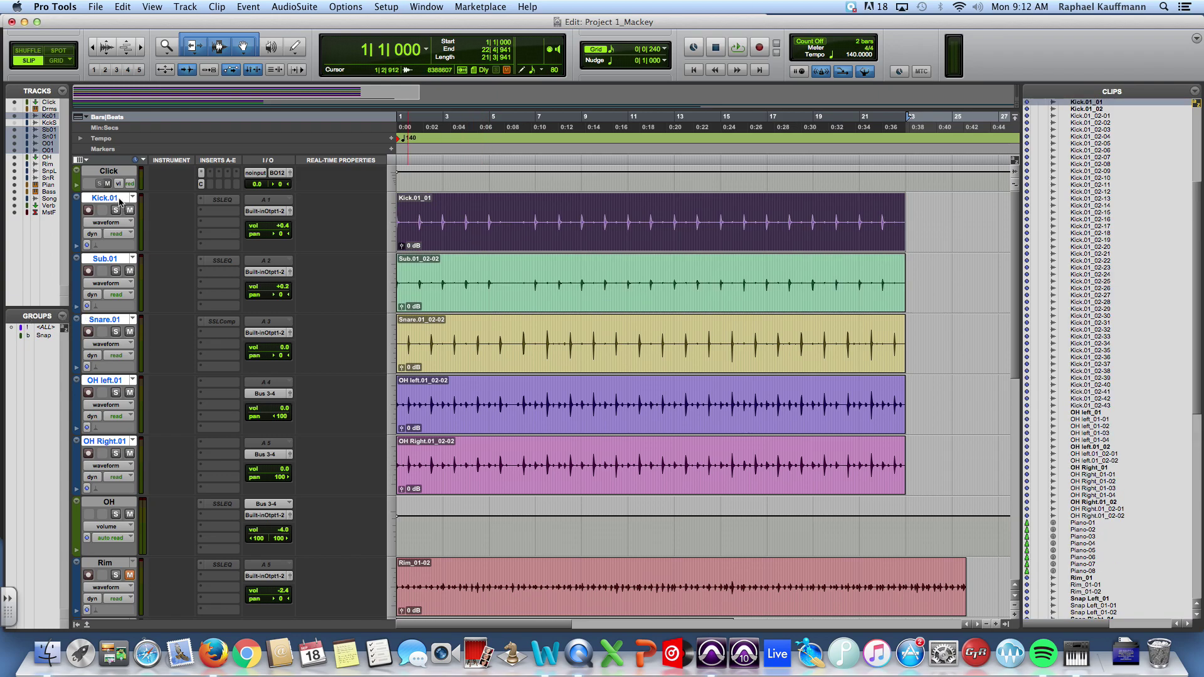
Create a Drums group with Kick.01, Sub.01, Snare.01, OH left.01, OH Right.01 and OH
{"action": "left_click", "coordinate": [113, 198]}
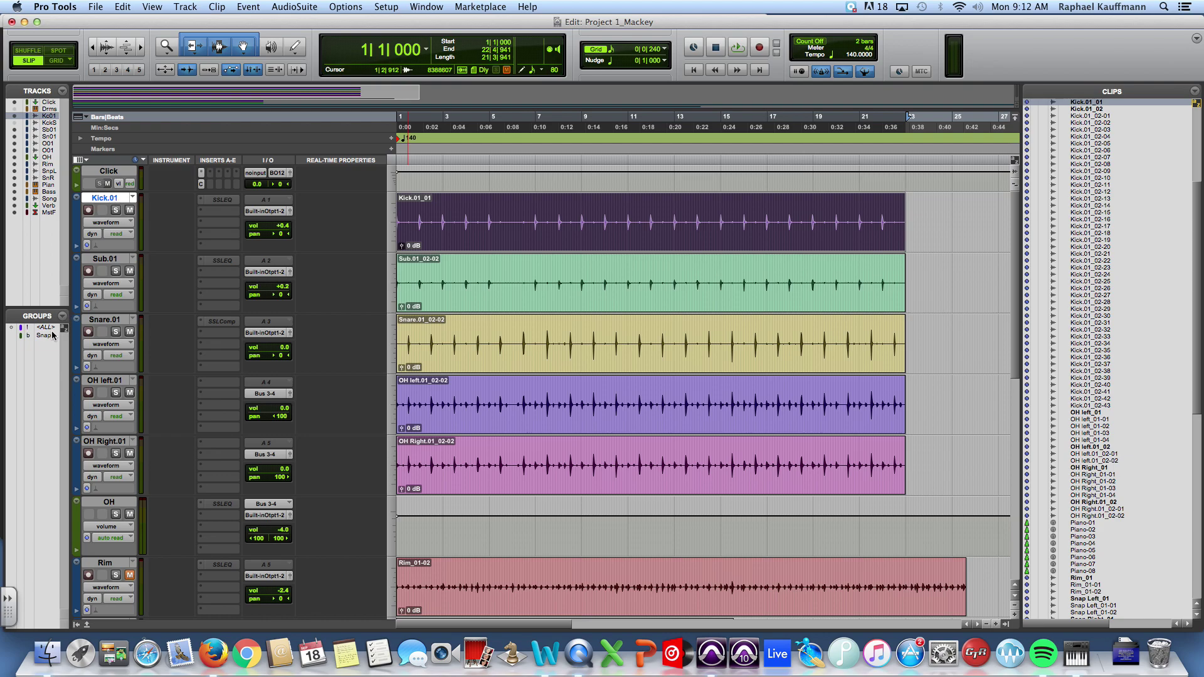
{"action": "left_click", "coordinate": [63, 317]}
{"action": "left_click", "coordinate": [88, 320]}
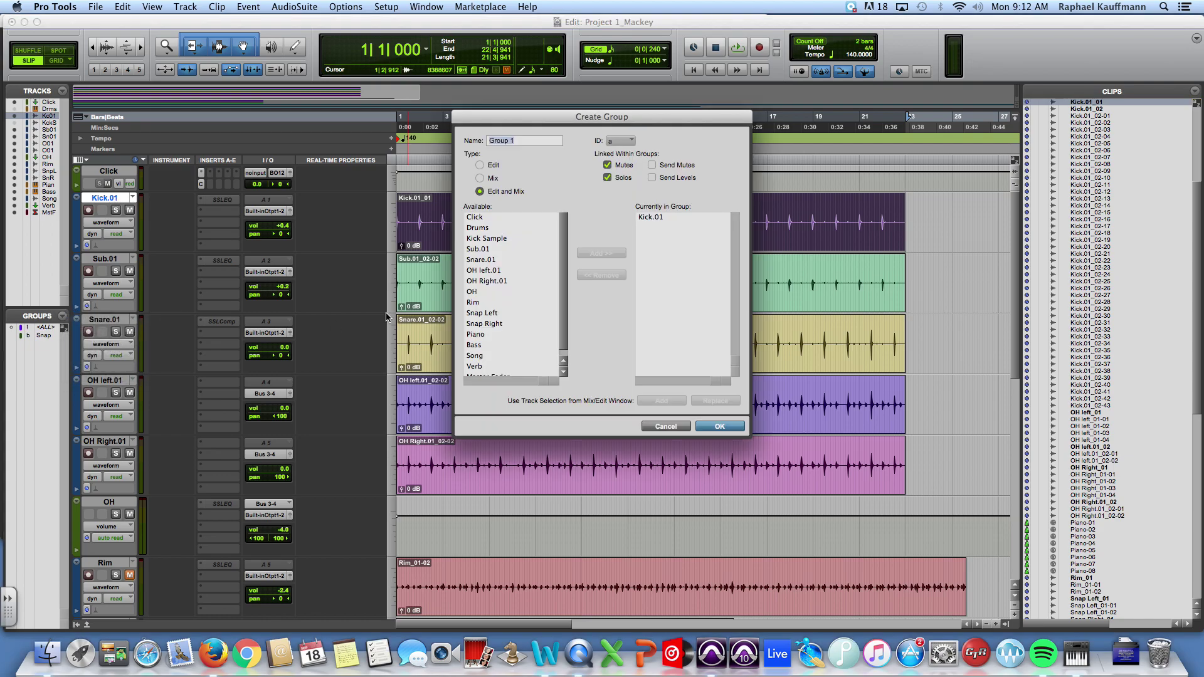
{"action": "type", "text": "Drums"}
{"action": "left_click_drag", "start_coordinate": [511, 251], "coordinate": [507, 296]}
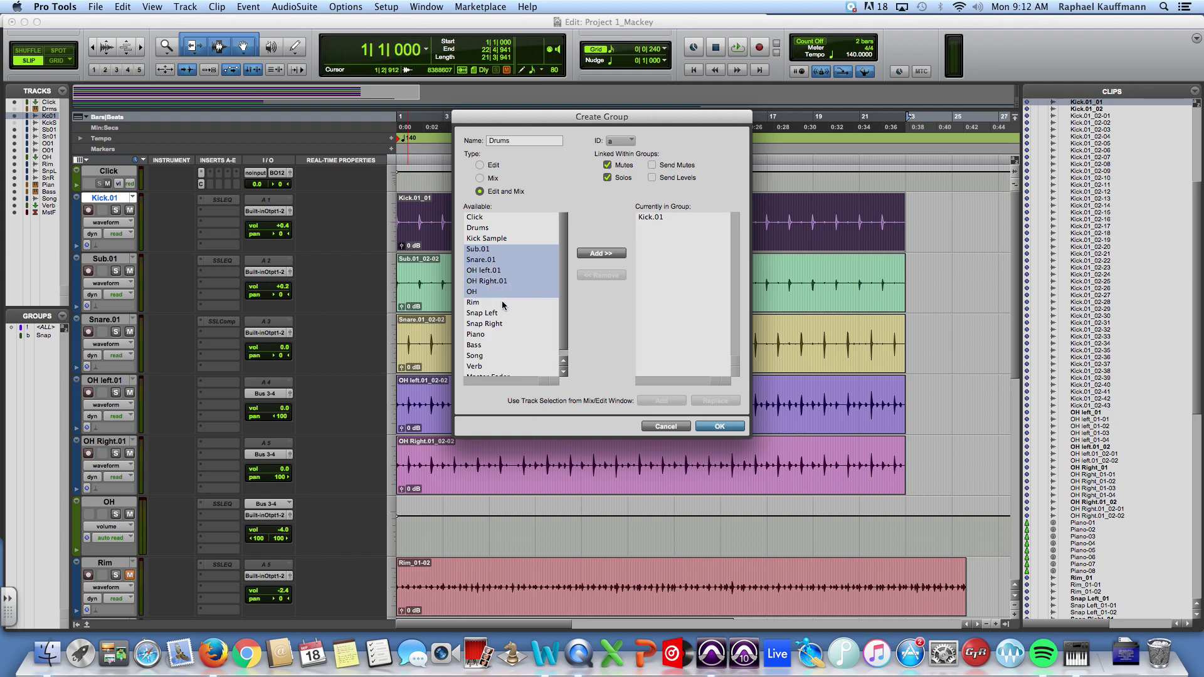
{"action": "left_click", "coordinate": [601, 253]}
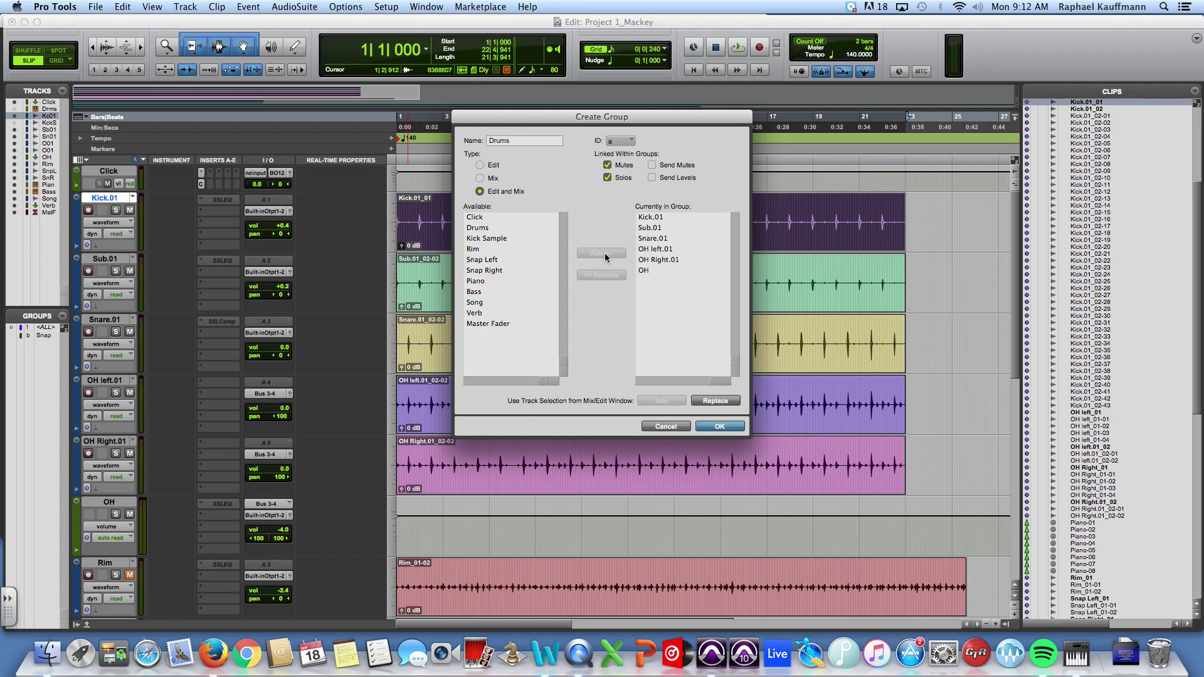
{"action": "left_click", "coordinate": [491, 239]}
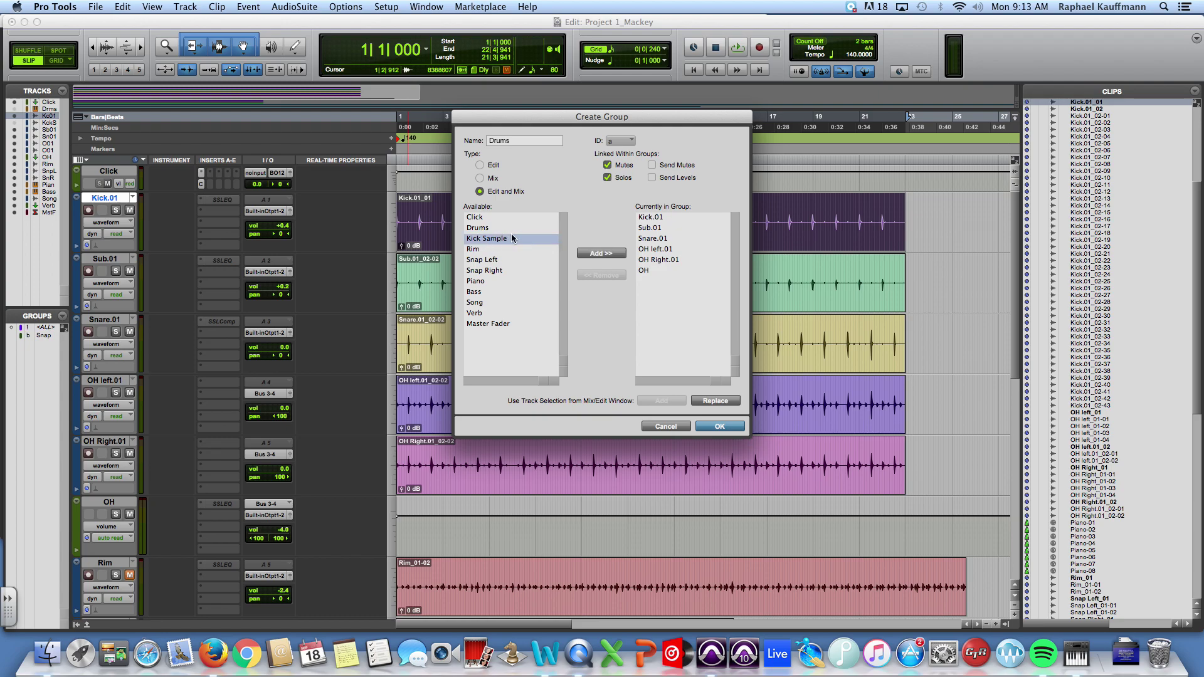
{"action": "left_click", "coordinate": [721, 426]}
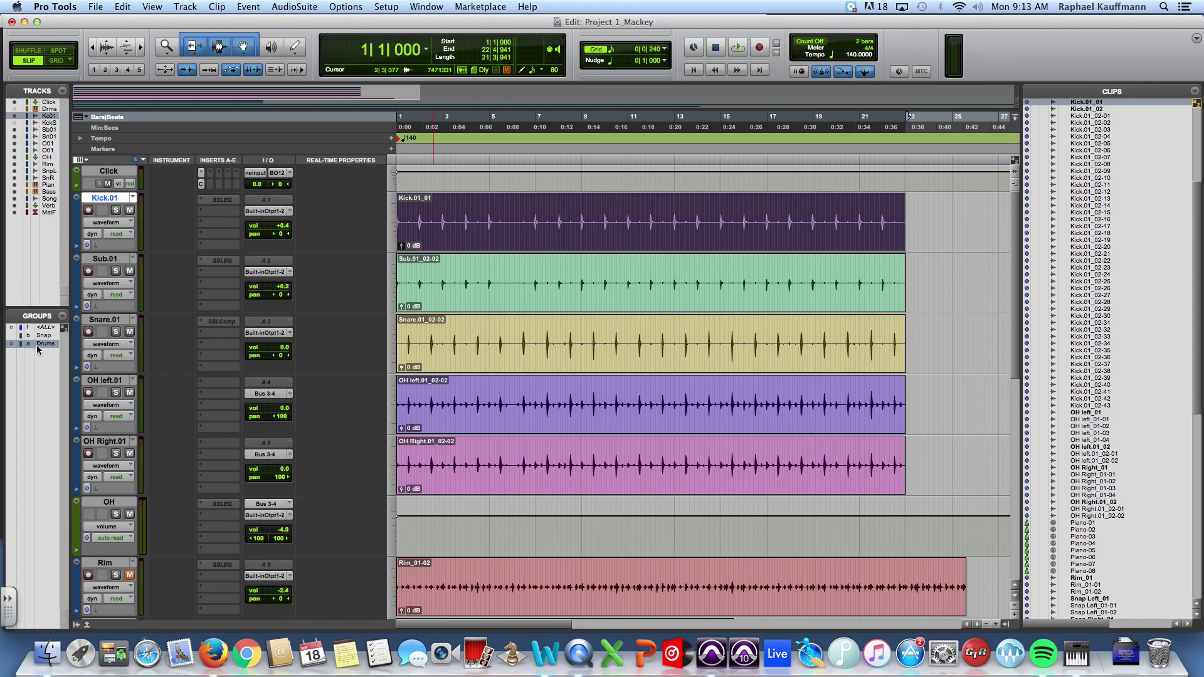
{"action": "left_click", "coordinate": [486, 207]}
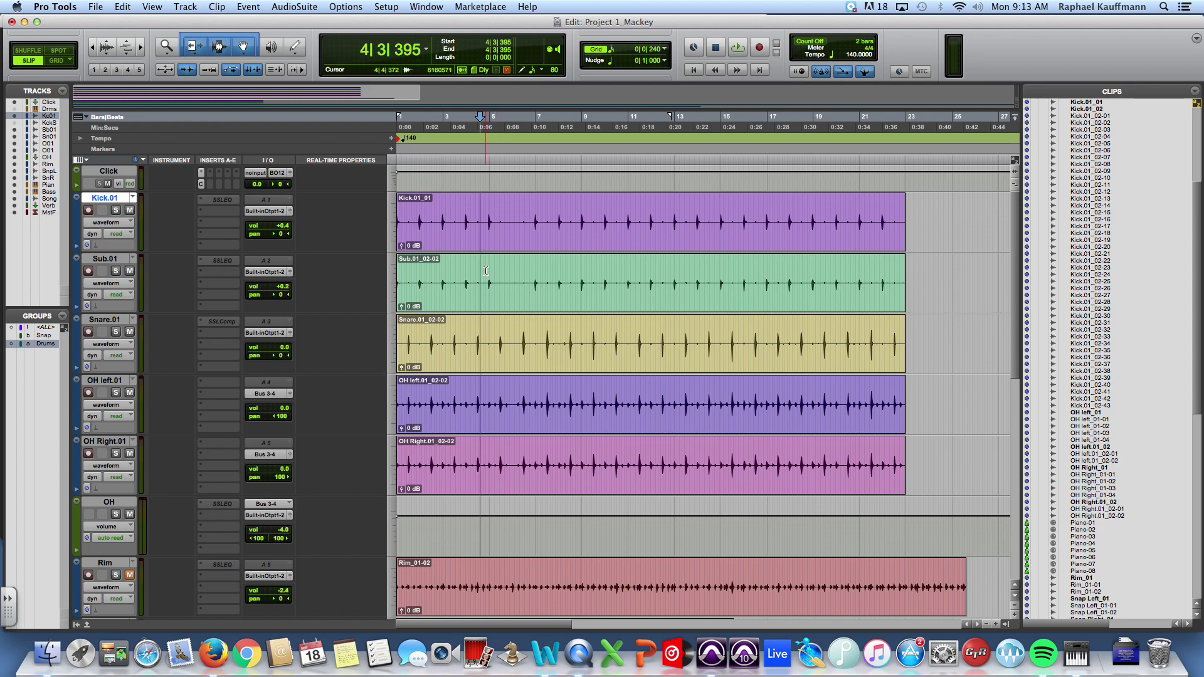
{"action": "left_click", "coordinate": [446, 217]}
{"action": "left_click", "coordinate": [431, 233]}
{"action": "key", "text": "space"}
{"action": "key", "text": "space"}
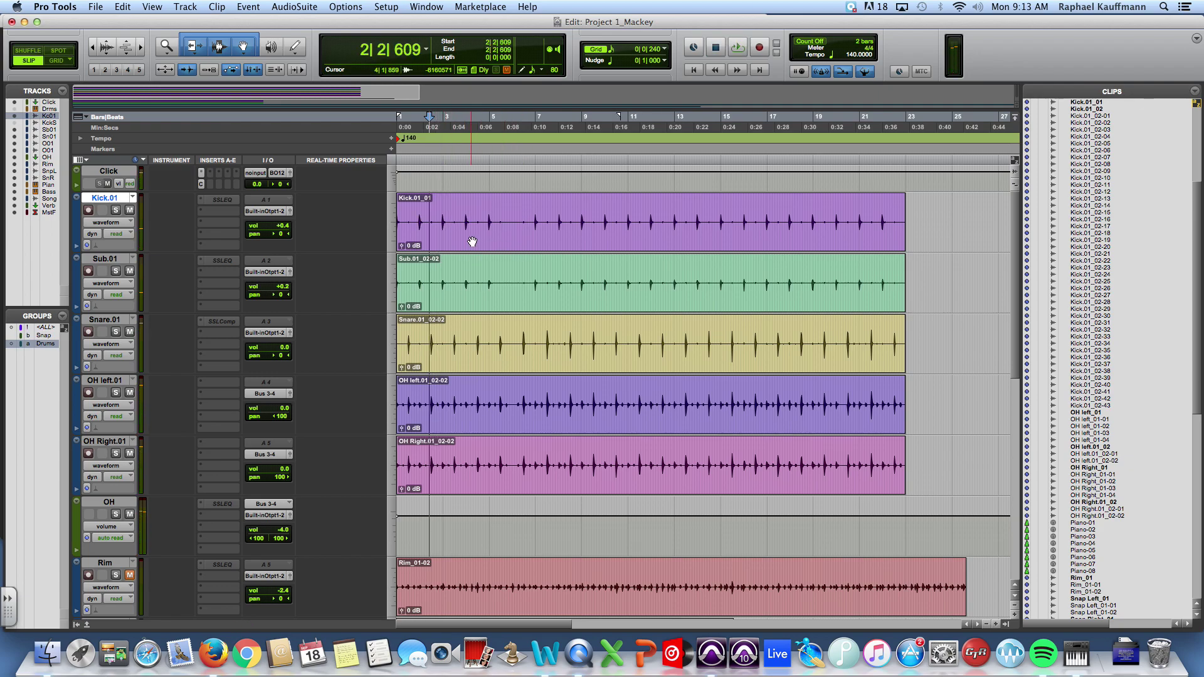
{"action": "key", "text": "super+a"}
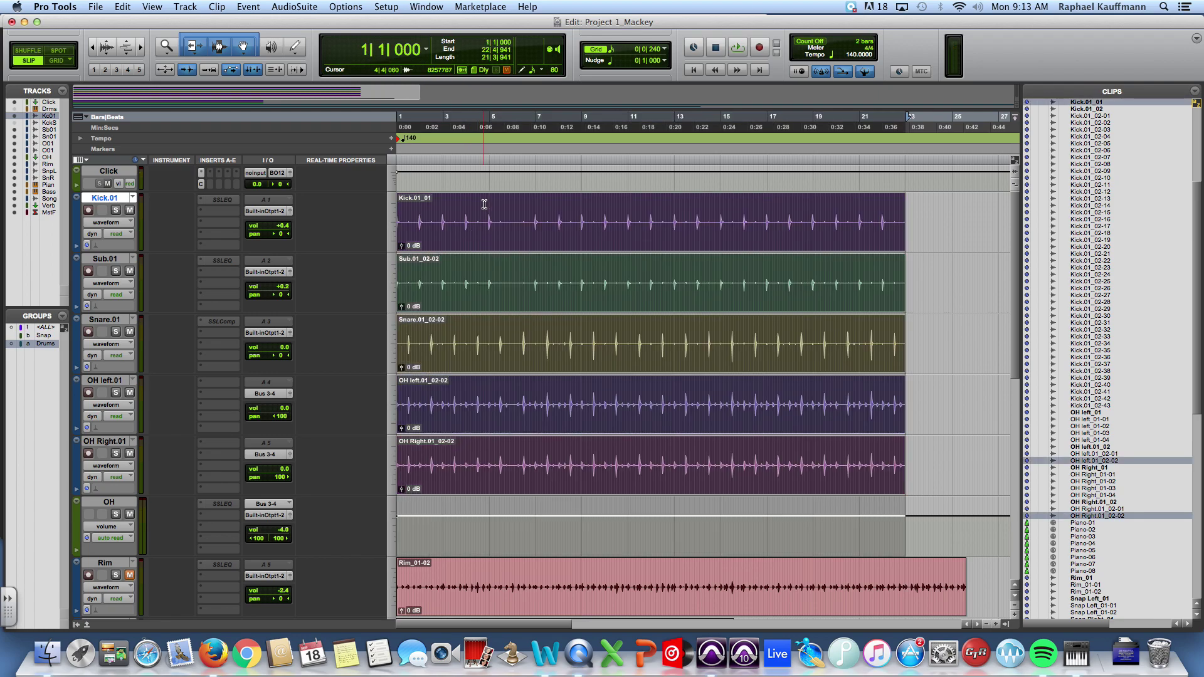
{"action": "key", "text": "space"}
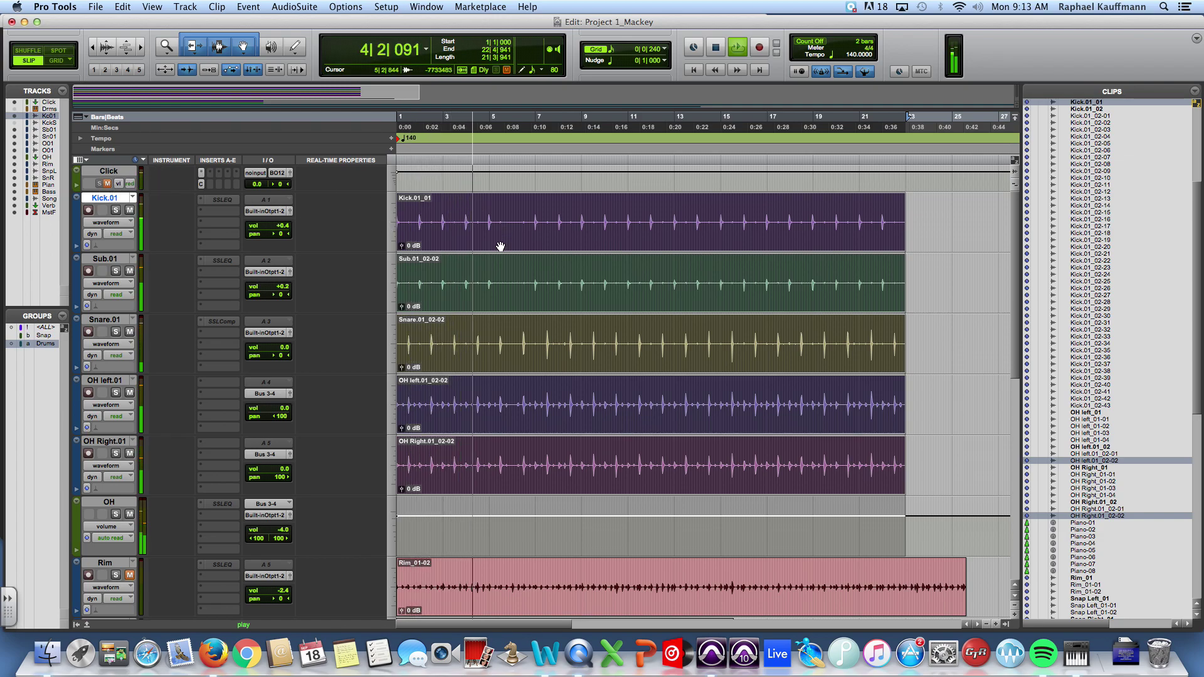
{"action": "key", "text": "space"}
{"action": "left_click", "coordinate": [485, 217]}
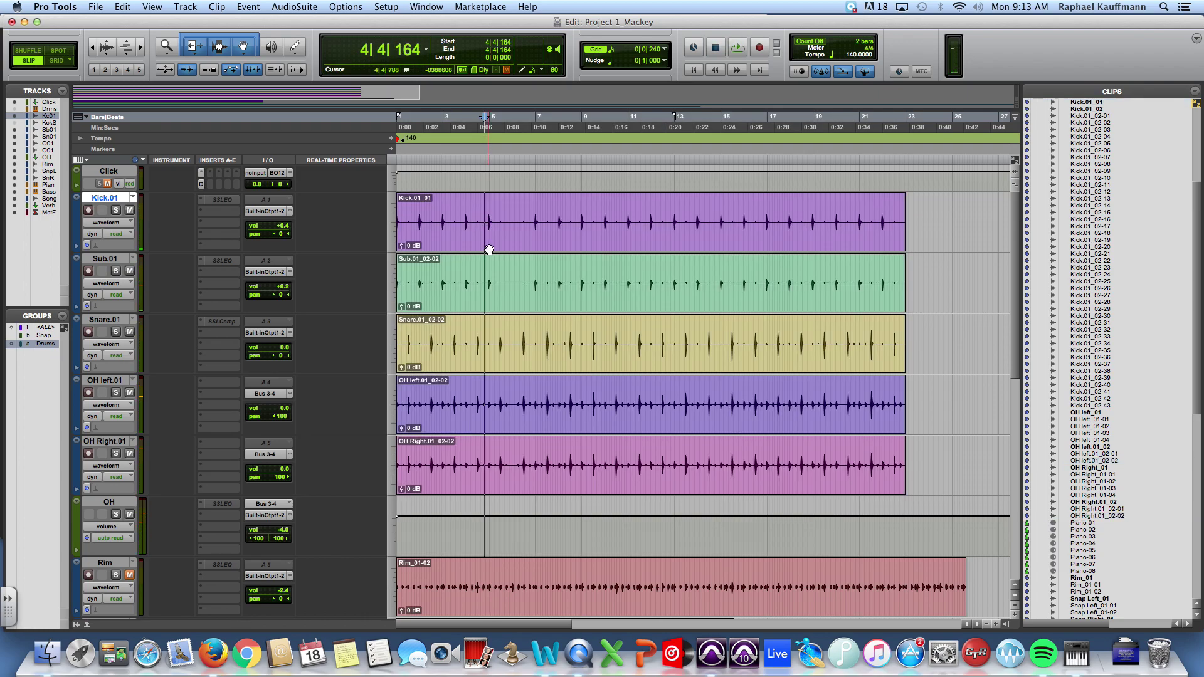
{"action": "left_click", "coordinate": [230, 69]}
{"action": "key", "text": "Tab"}
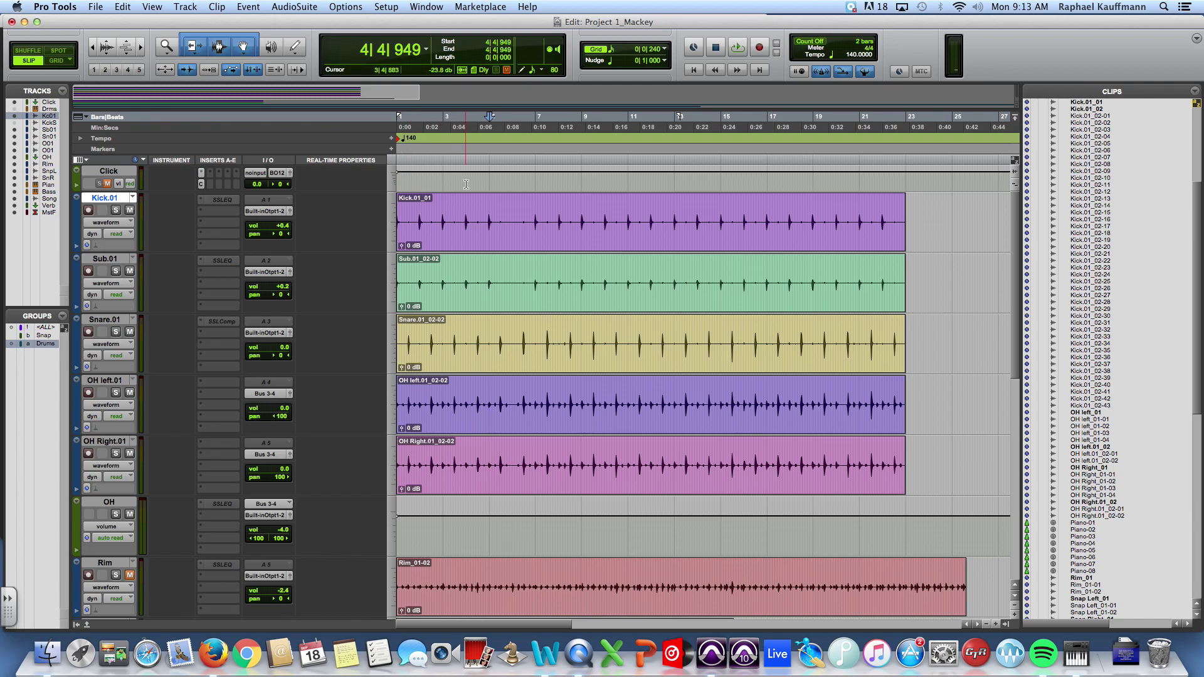
{"action": "key", "text": "super+e"}
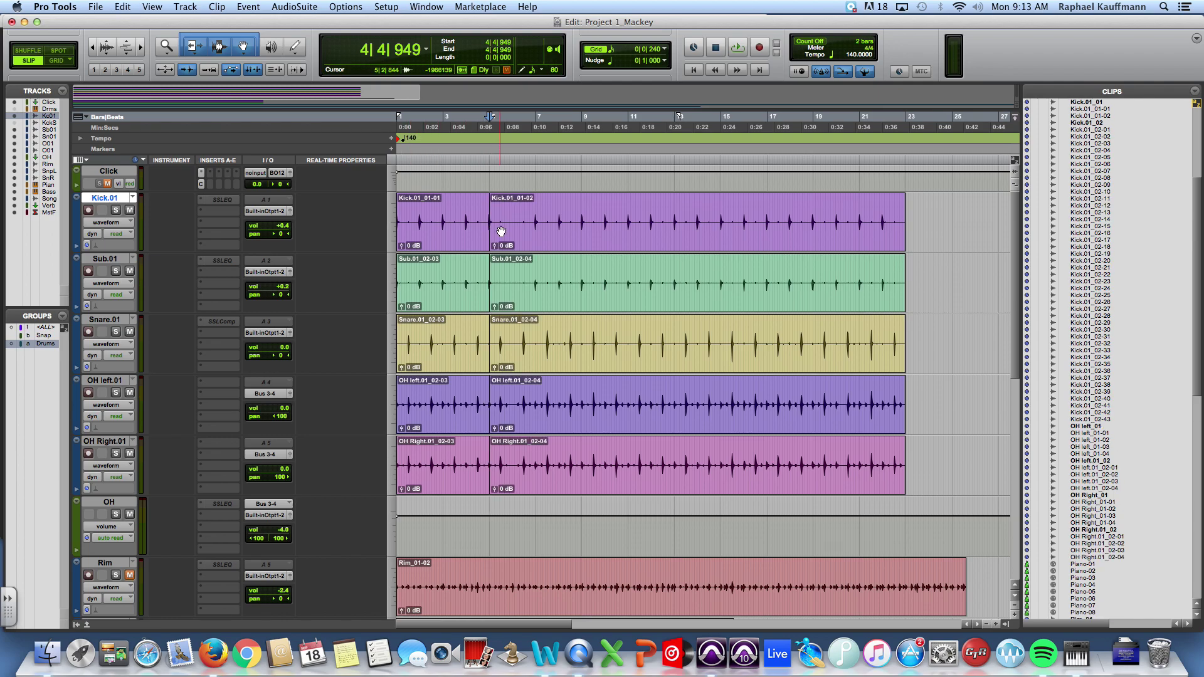
{"action": "key", "text": "super+bracketright"}
{"action": "key", "text": "super+bracketright"}
{"action": "key", "text": "super+bracketright"}
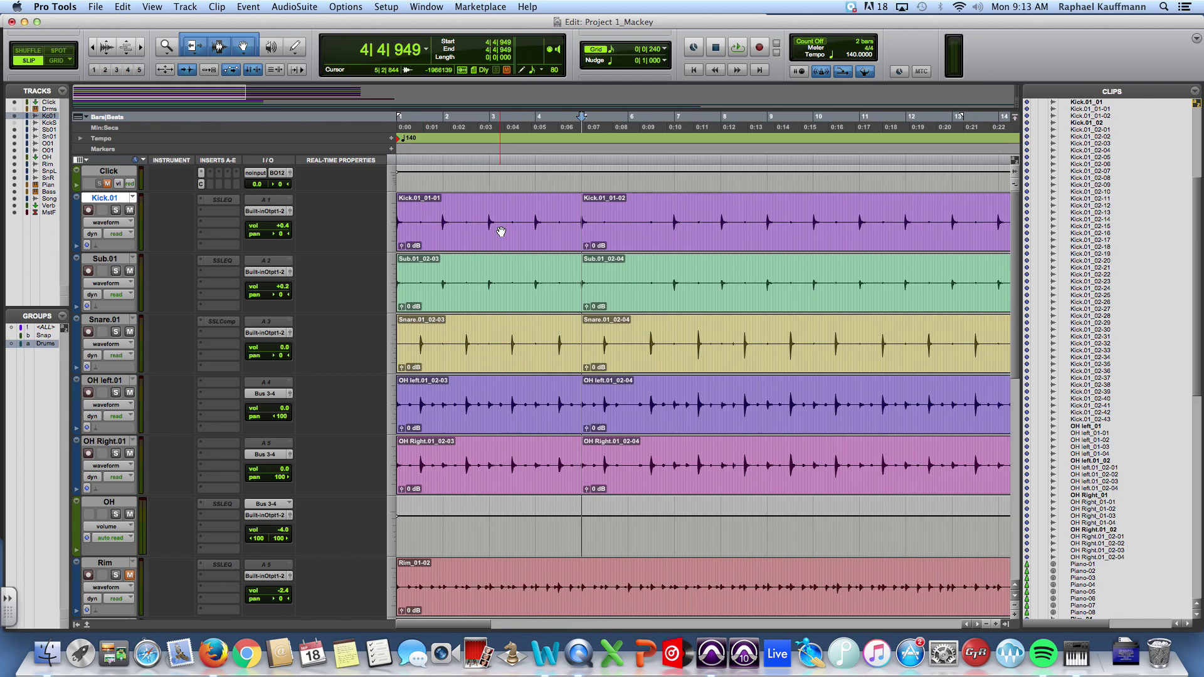
{"action": "key", "text": "super+bracketright"}
{"action": "key", "text": "super+bracketright"}
{"action": "key", "text": "super+bracketright"}
{"action": "key", "text": "super+bracketright"}
{"action": "key", "text": "super+bracketright"}
{"action": "key", "text": "super+bracketright"}
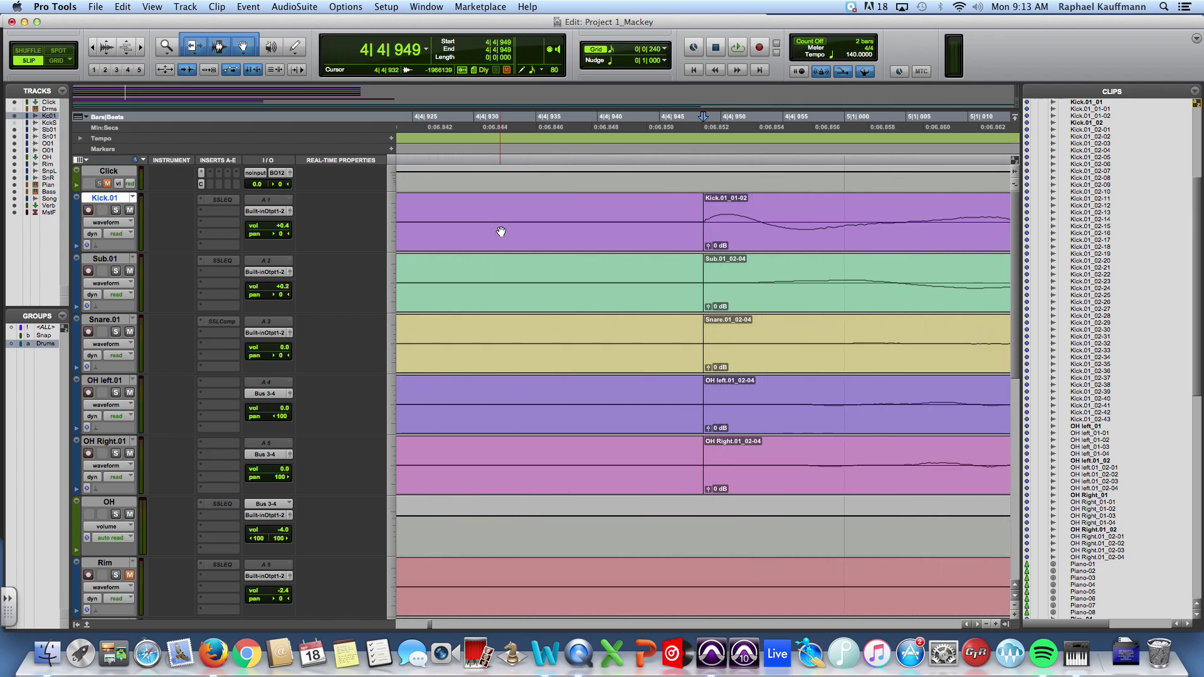
{"action": "key", "text": "super+bracketleft"}
{"action": "key", "text": "super+bracketleft"}
{"action": "key", "text": "super+bracketleft"}
{"action": "key", "text": "super+bracketleft"}
{"action": "key", "text": "super+bracketleft"}
{"action": "key", "text": "super+bracketleft"}
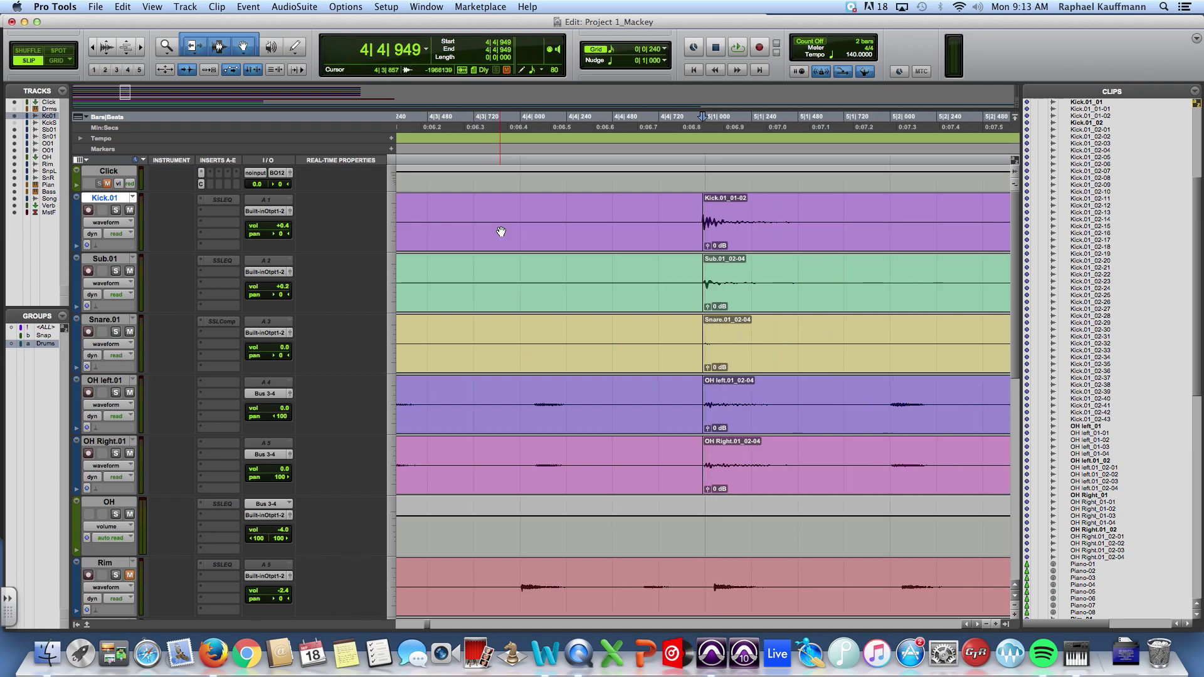
{"action": "key", "text": "super+bracketleft"}
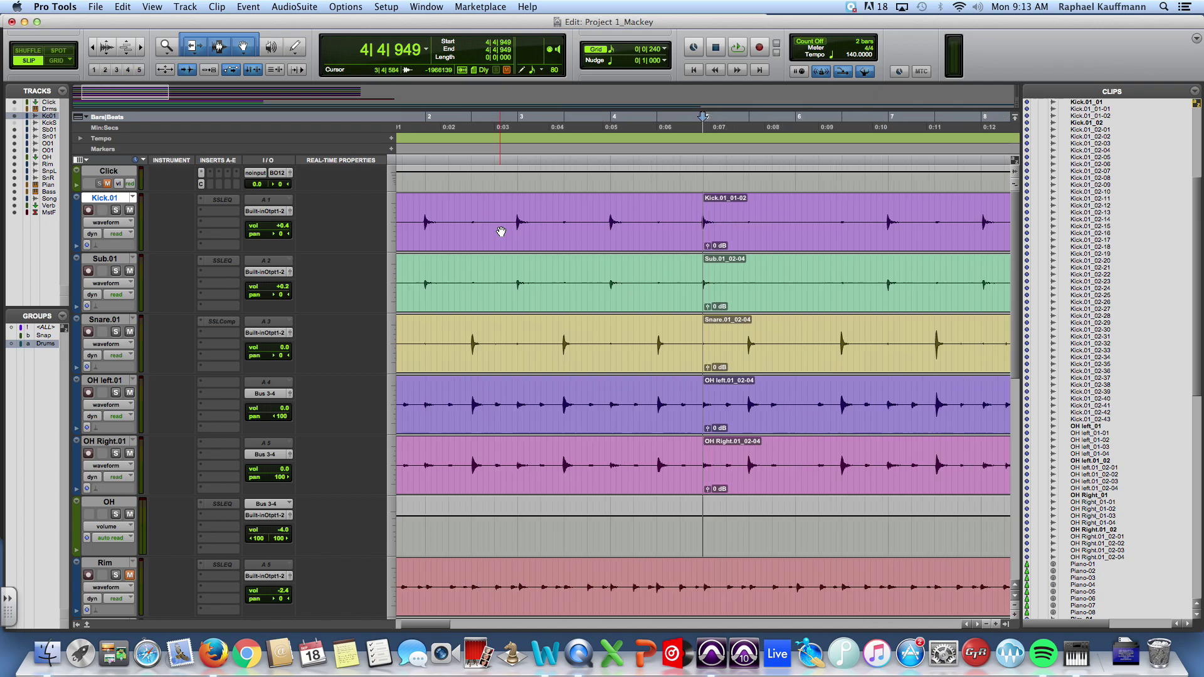
{"action": "key", "text": "super+bracketright"}
{"action": "key", "text": "super+bracketright"}
{"action": "key", "text": "super+bracketright"}
{"action": "key", "text": "super+bracketright"}
{"action": "key", "text": "super+bracketright"}
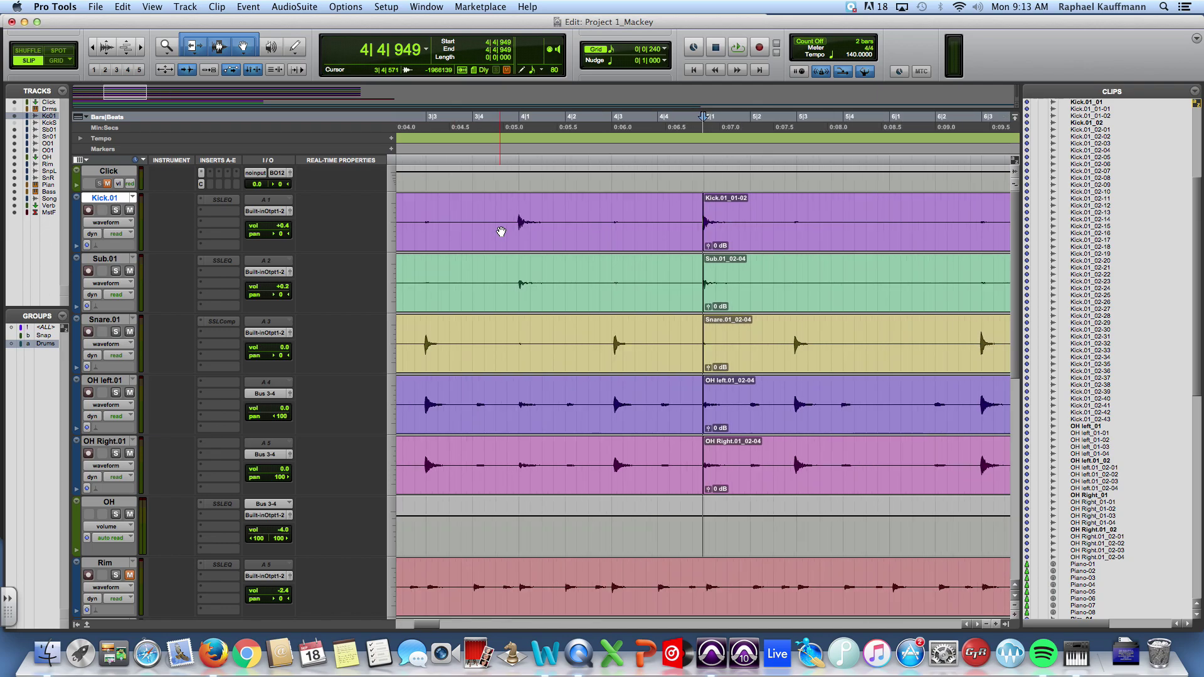
{"action": "key", "text": "super+bracketright"}
{"action": "key", "text": "super+bracketright"}
{"action": "key", "text": "super+bracketleft"}
{"action": "key", "text": "super+bracketleft"}
{"action": "key", "text": "super+bracketleft"}
{"action": "key", "text": "super+bracketleft"}
{"action": "key", "text": "super+bracketleft"}
{"action": "key", "text": "super+bracketleft"}
{"action": "key", "text": "super+bracketleft"}
{"action": "key", "text": "super+bracketleft"}
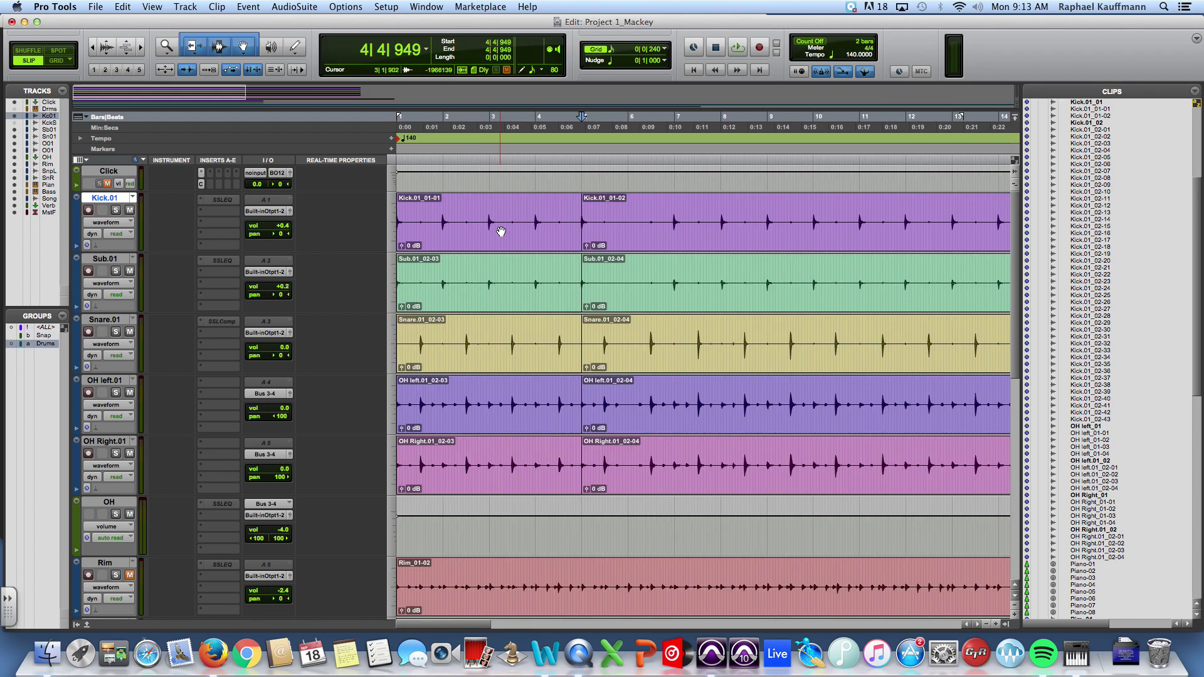
Loop-play the four-bar drum clips, unmute Snap Right and toggle the Snap Left/Right solos
{"action": "left_click", "coordinate": [502, 236]}
{"action": "key", "text": "space"}
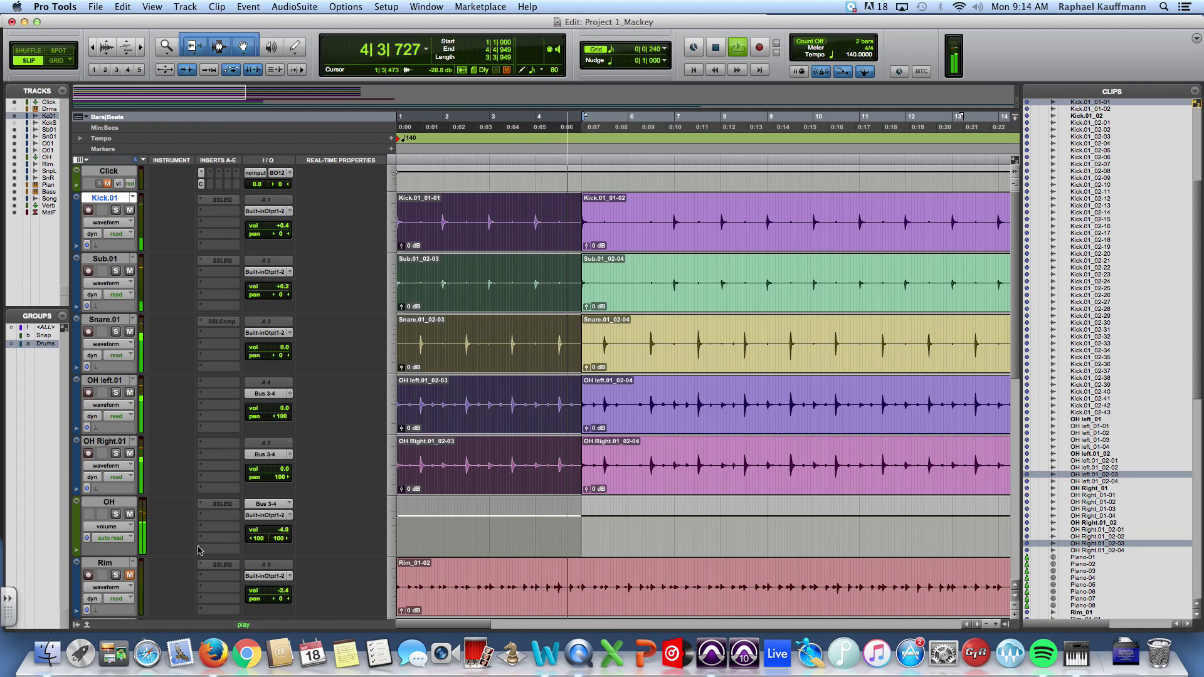
{"action": "left_click_drag", "start_coordinate": [1017, 364], "coordinate": [1016, 470]}
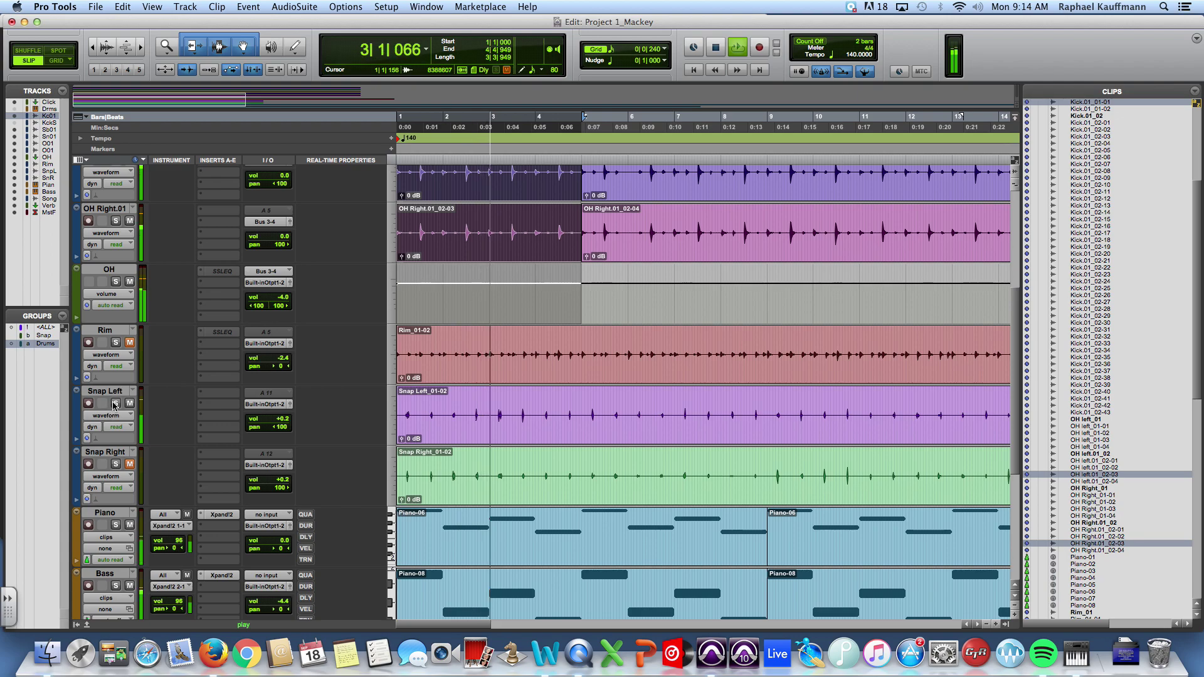
{"action": "left_click", "coordinate": [128, 465]}
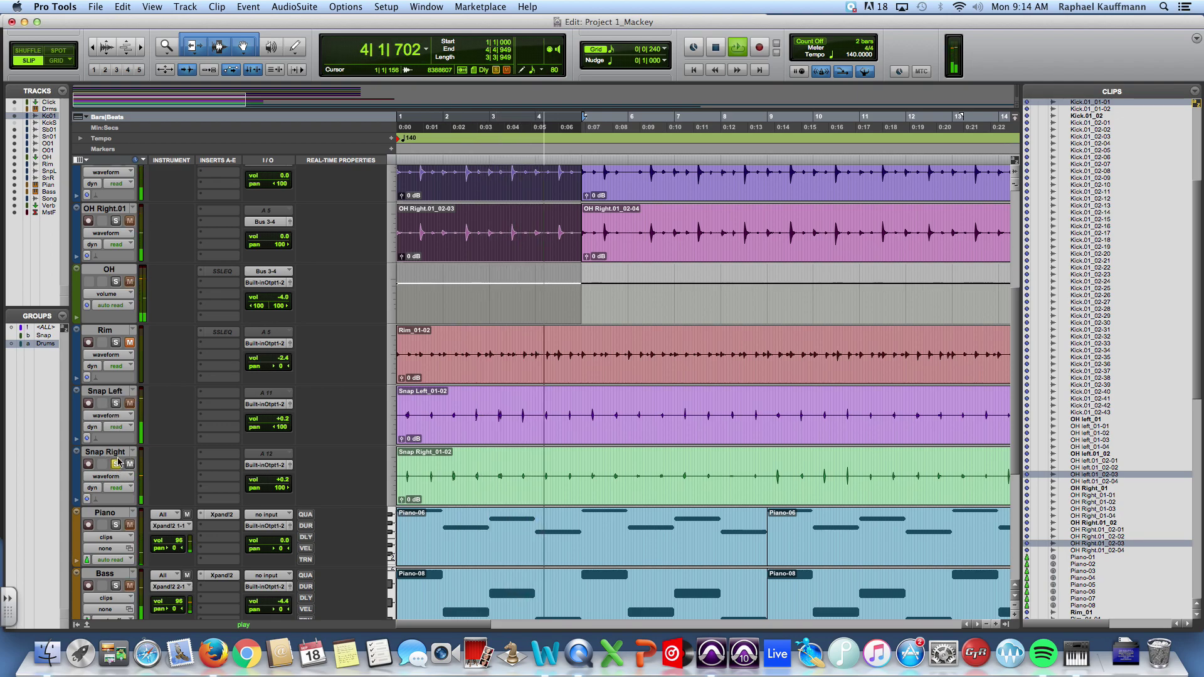
{"action": "left_click", "coordinate": [116, 404]}
{"action": "left_click", "coordinate": [116, 403]}
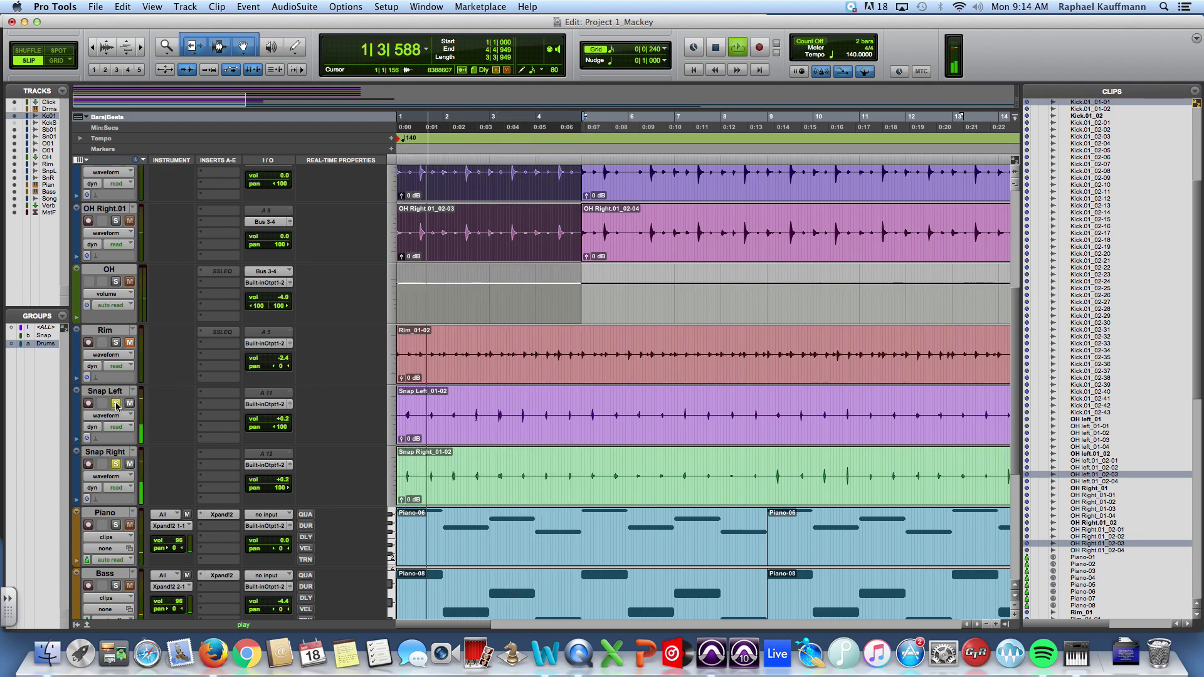
{"action": "left_click", "coordinate": [116, 465]}
{"action": "key", "text": "space"}
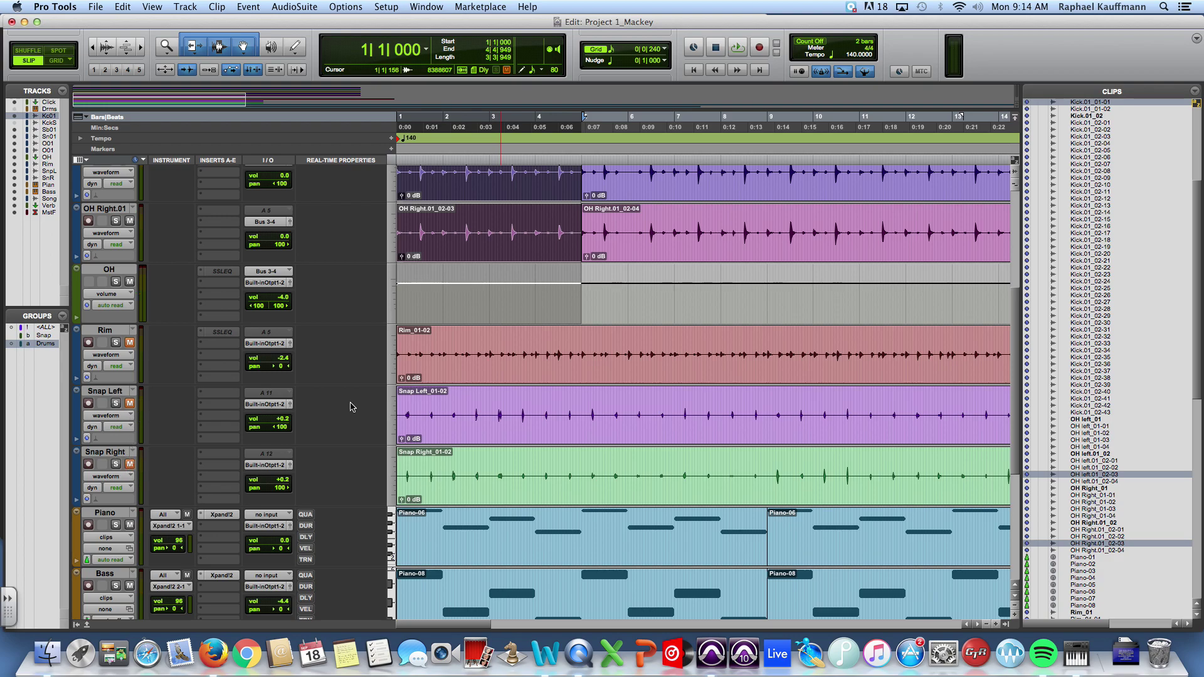
Play the four-bar drum loop twice more to hear it against the snaps
{"action": "scroll", "coordinate": [505, 306], "scroll_direction": "up", "scroll_amount": 5}
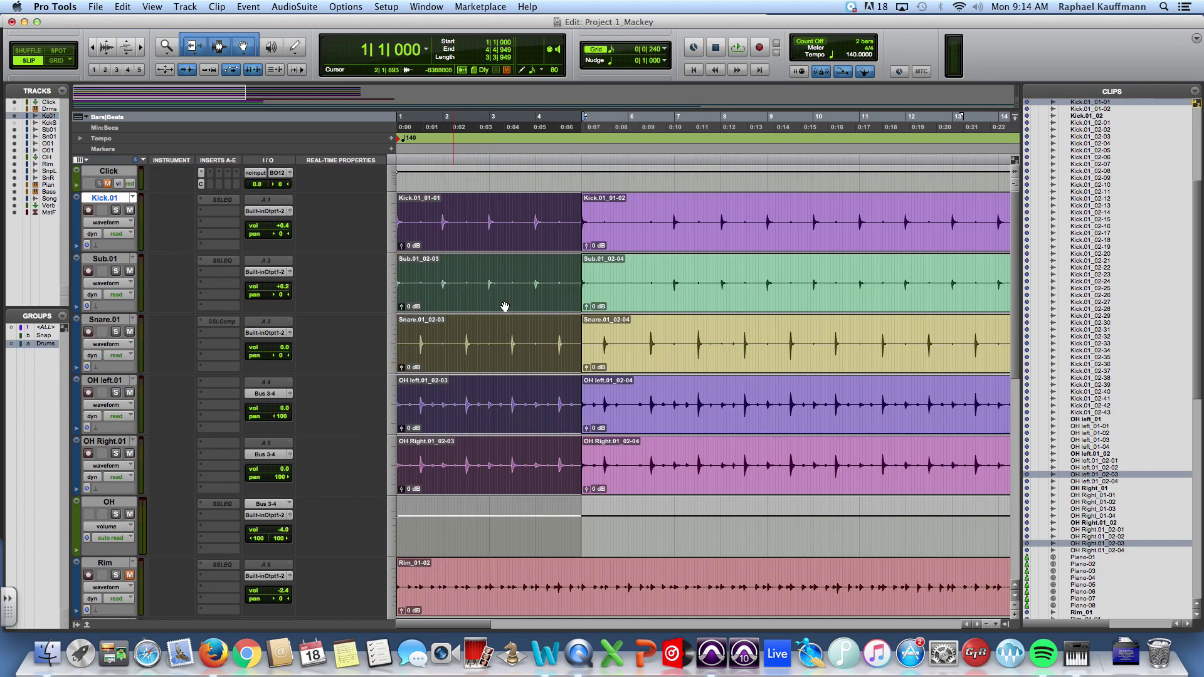
{"action": "key", "text": "space"}
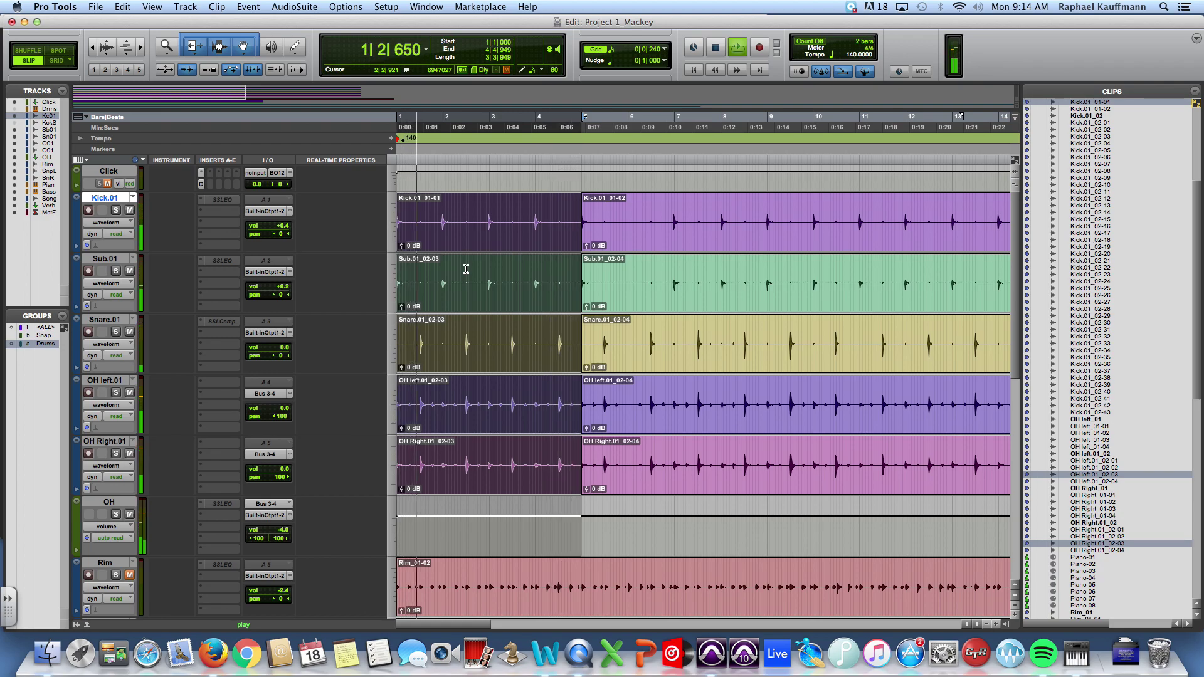
{"action": "key", "text": "space"}
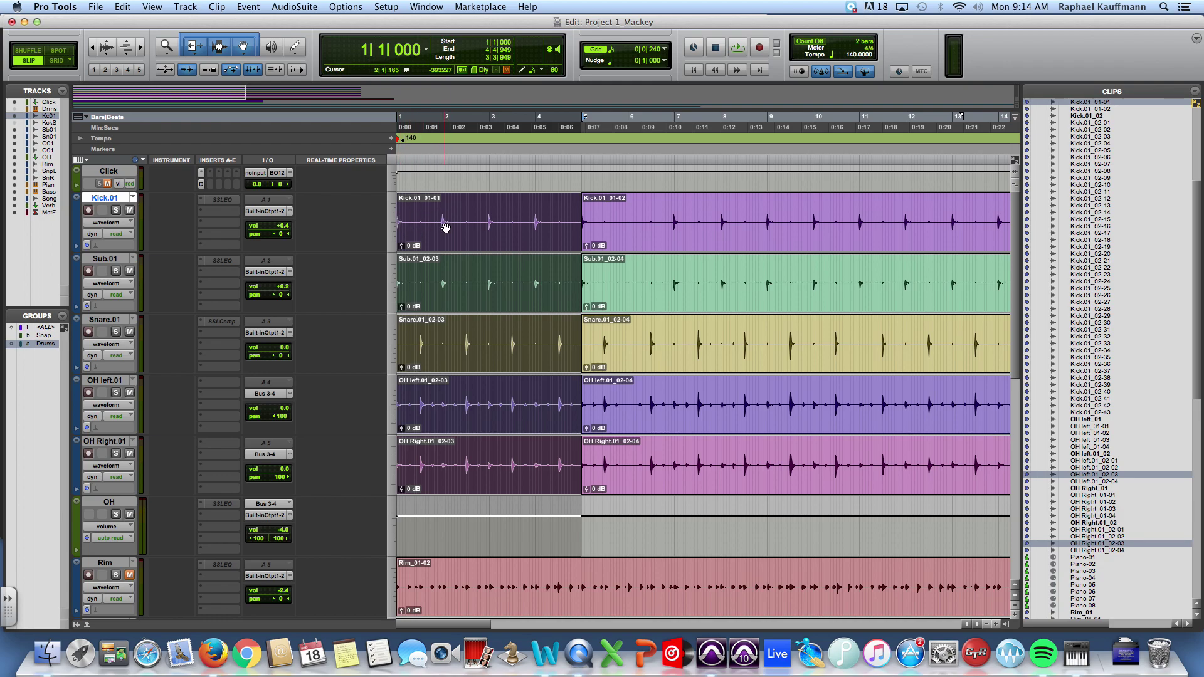
{"action": "key", "text": "space"}
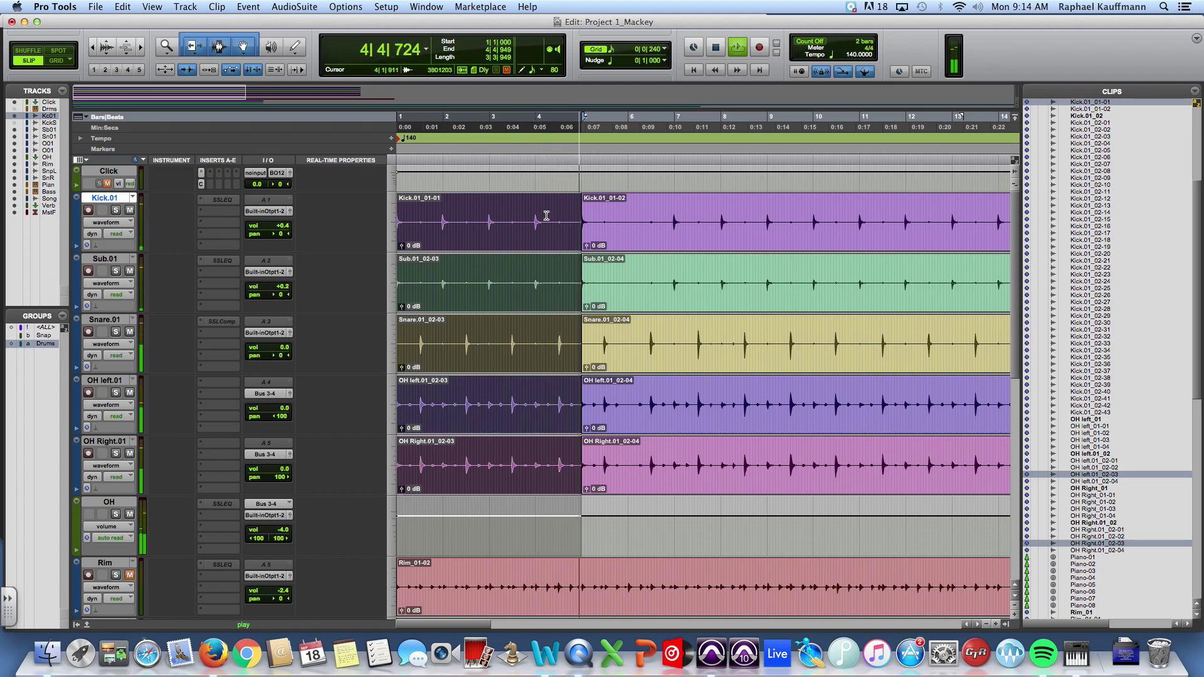
{"action": "key", "text": "space"}
Delete the drum clips starting at bar 5 and reselect the opening four-bar clips
{"action": "left_click", "coordinate": [648, 236]}
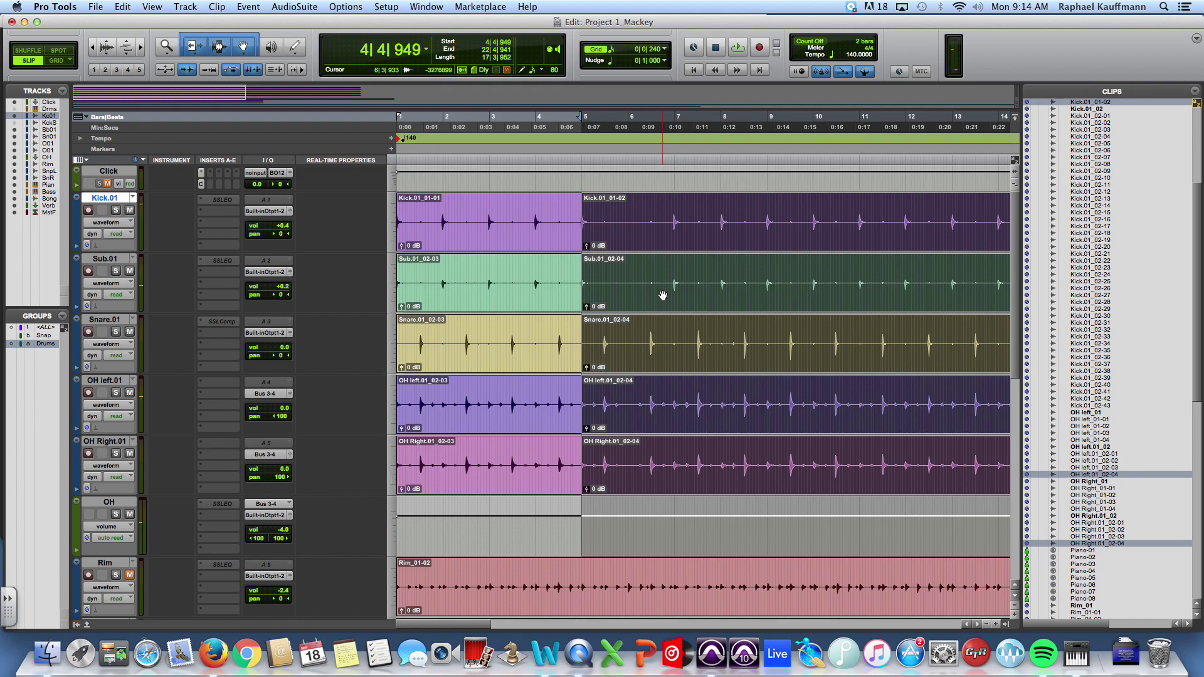
{"action": "key", "text": "Delete"}
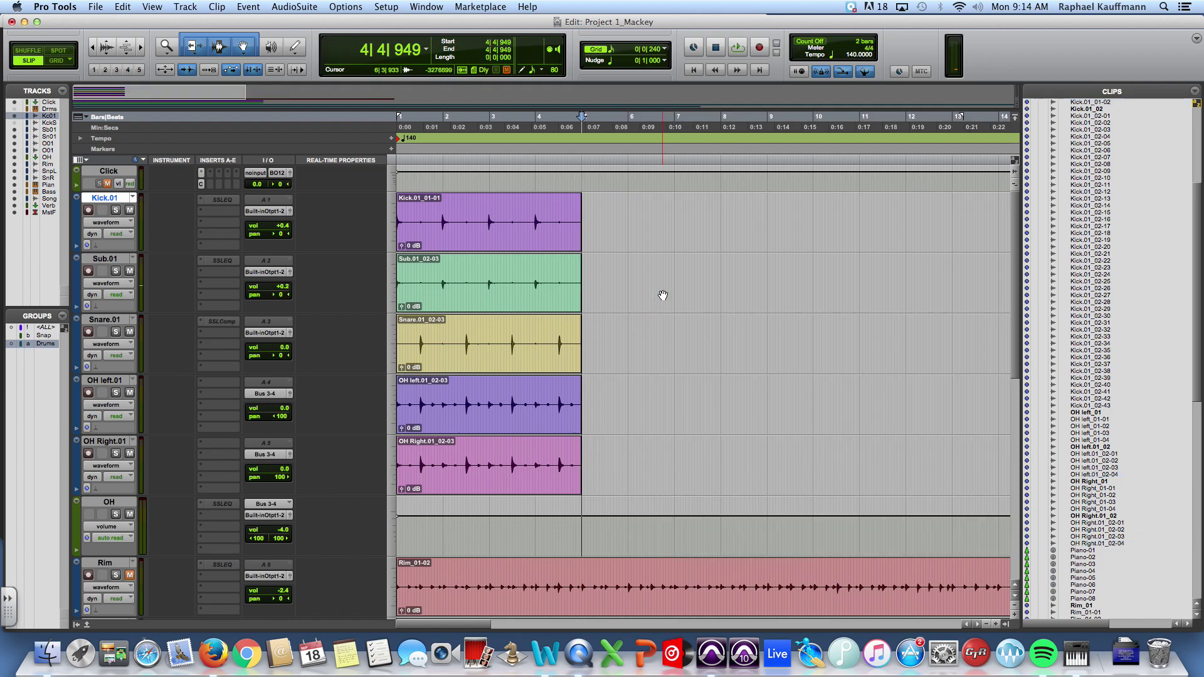
{"action": "left_click", "coordinate": [459, 242]}
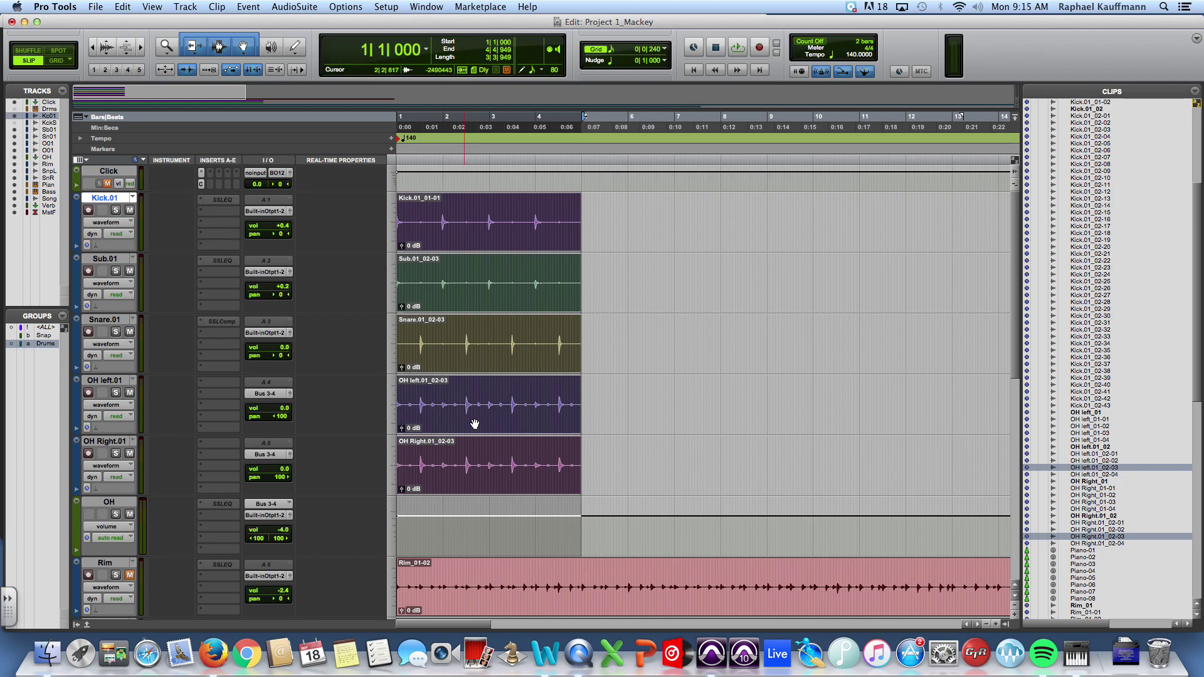
{"action": "left_click", "coordinate": [645, 389]}
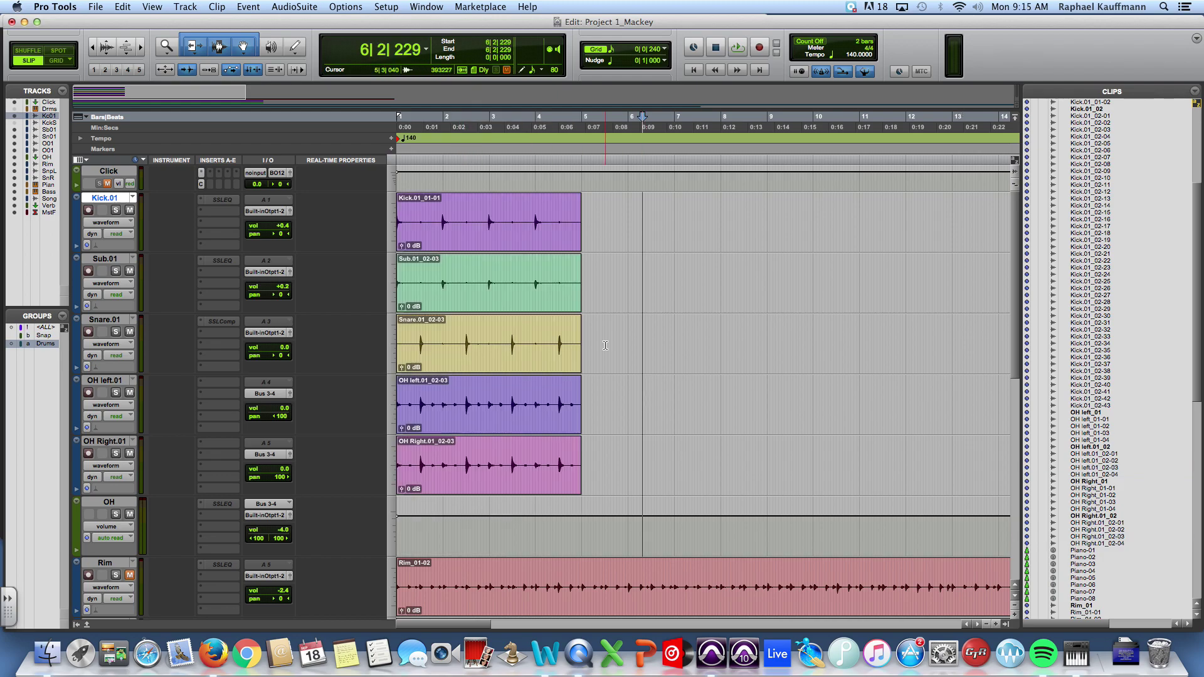
{"action": "left_click", "coordinate": [488, 238]}
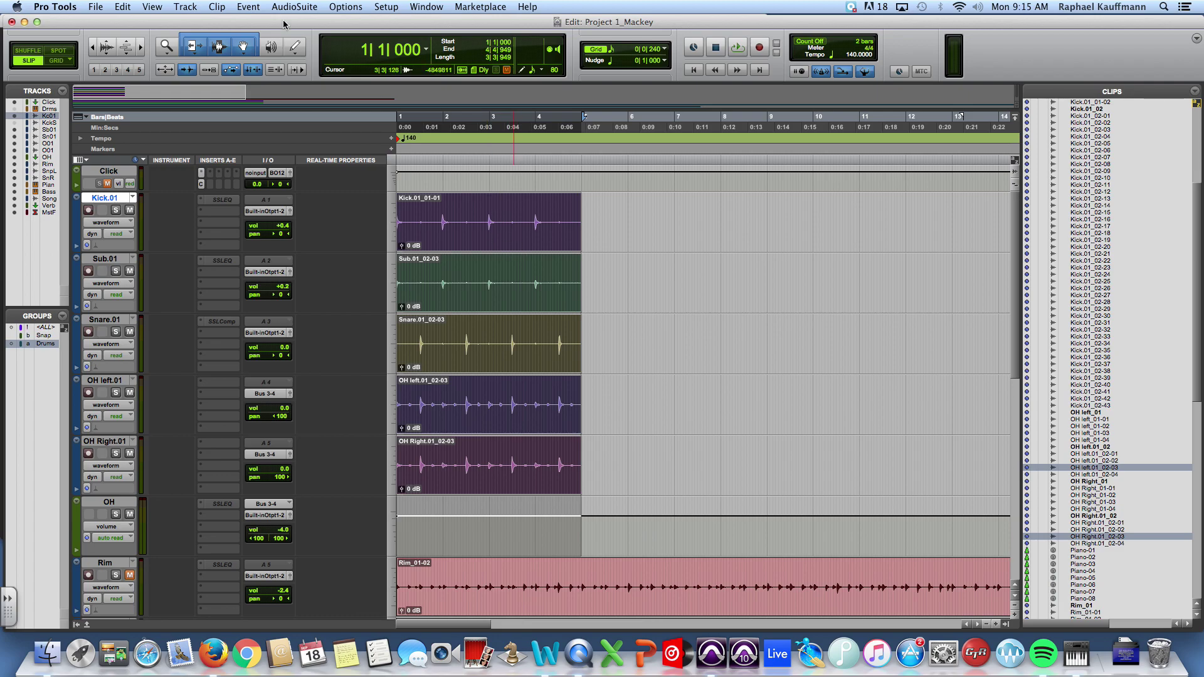
Open Beat Detective from the Event menu and place its window above the drum tracks
{"action": "left_click", "coordinate": [249, 7]}
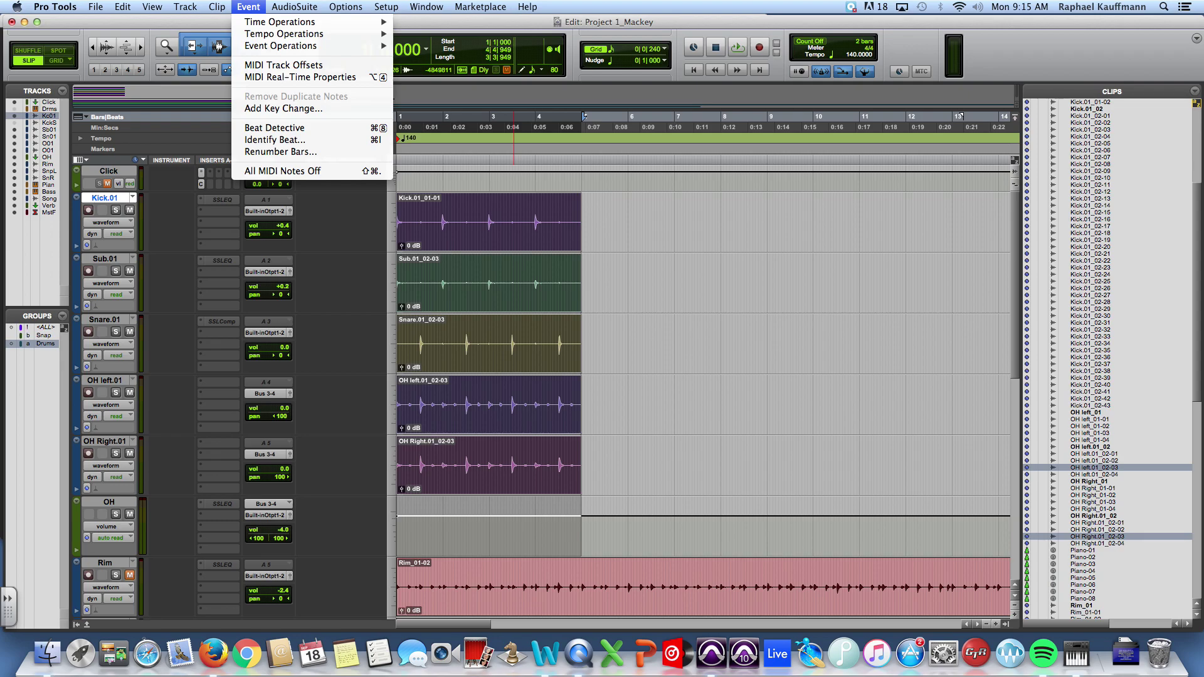
{"action": "left_click", "coordinate": [266, 128]}
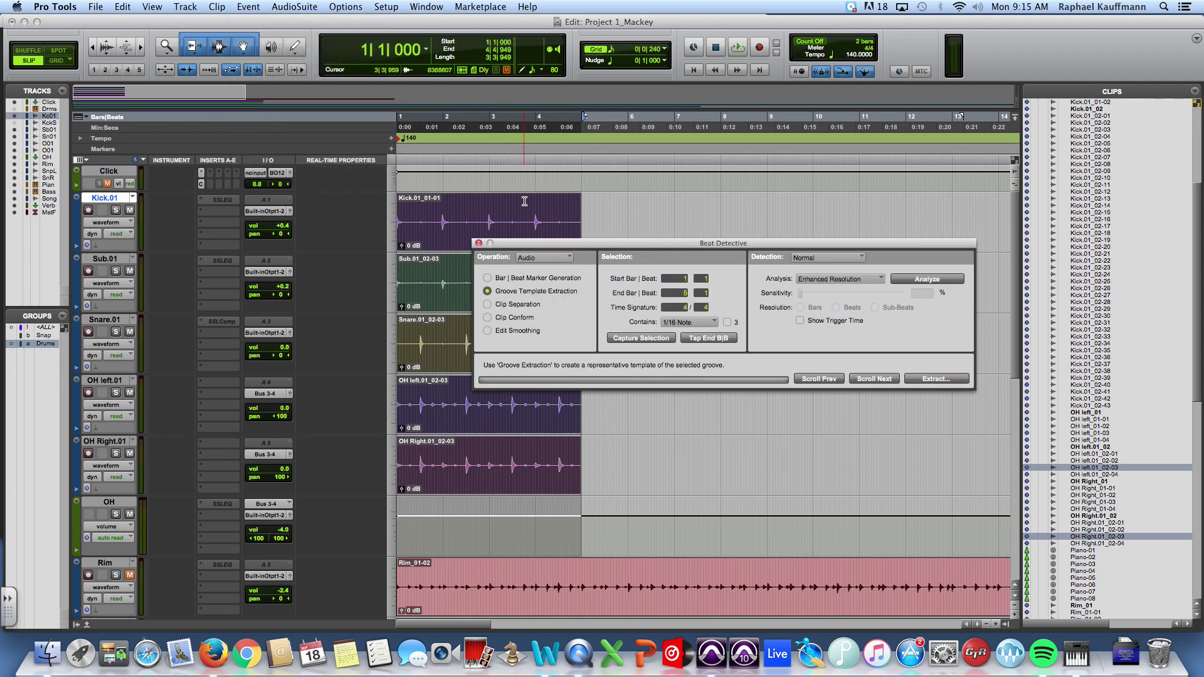
{"action": "left_click_drag", "start_coordinate": [554, 249], "coordinate": [674, 191]}
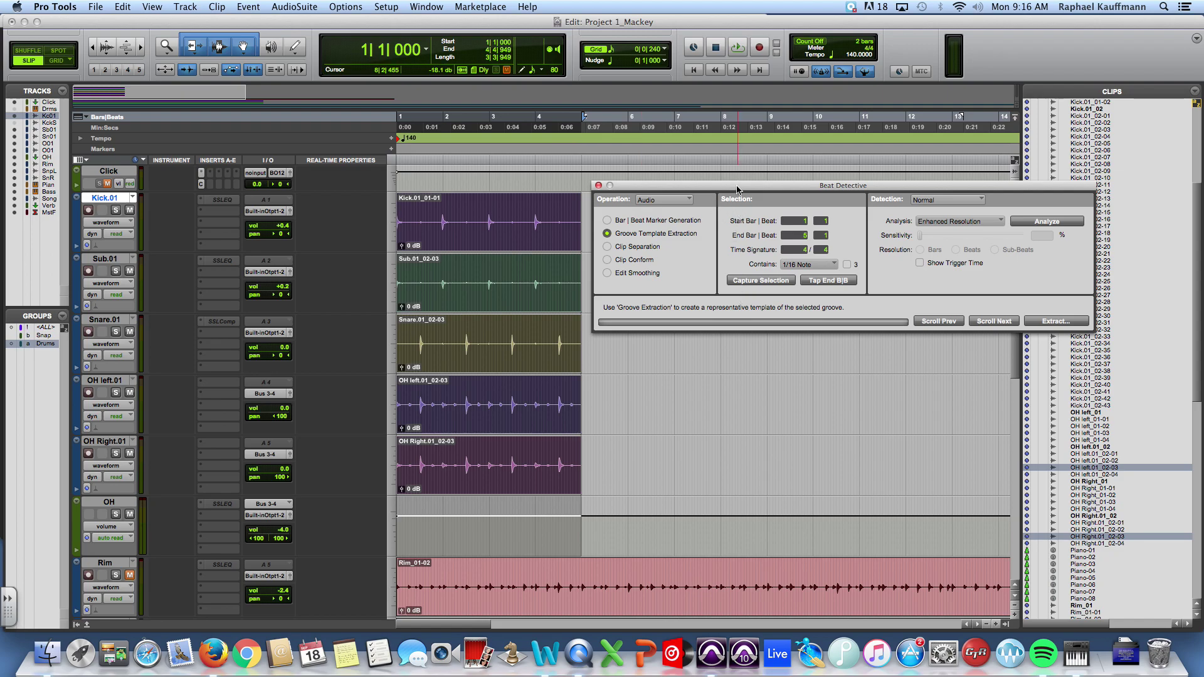
{"action": "left_click_drag", "start_coordinate": [739, 185], "coordinate": [726, 142]}
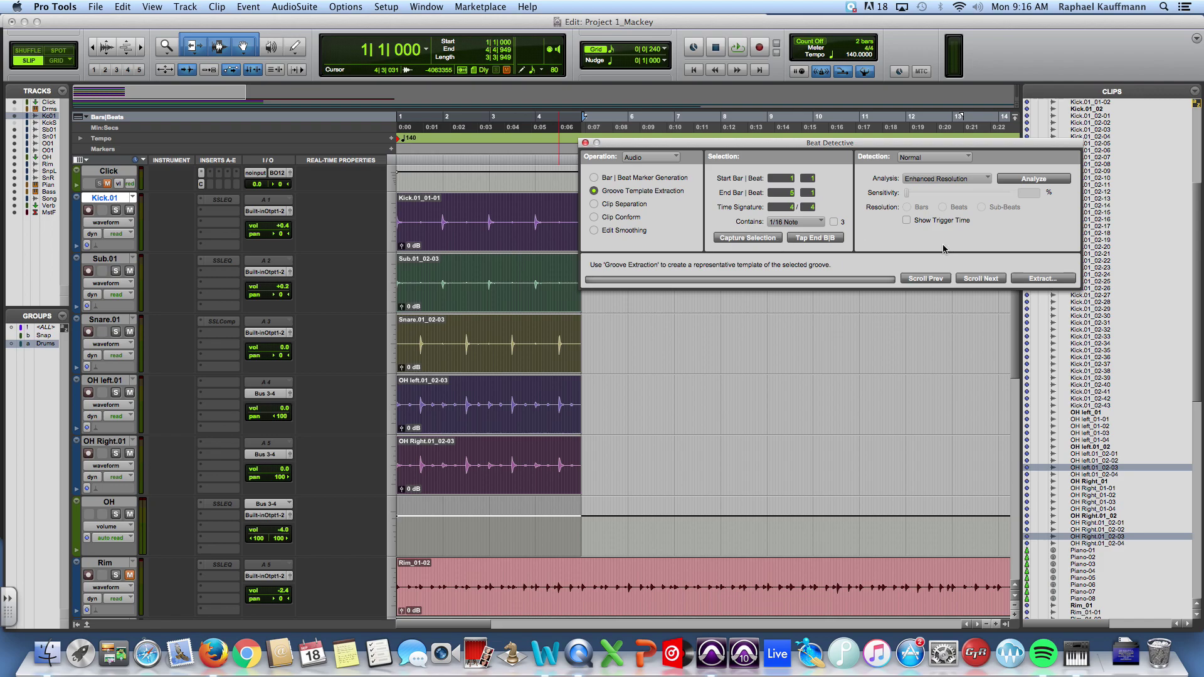
Switch Beat Detective to Clip Separation, preview the drums, and analyse at Sub-Beats resolution
{"action": "left_click", "coordinate": [620, 206]}
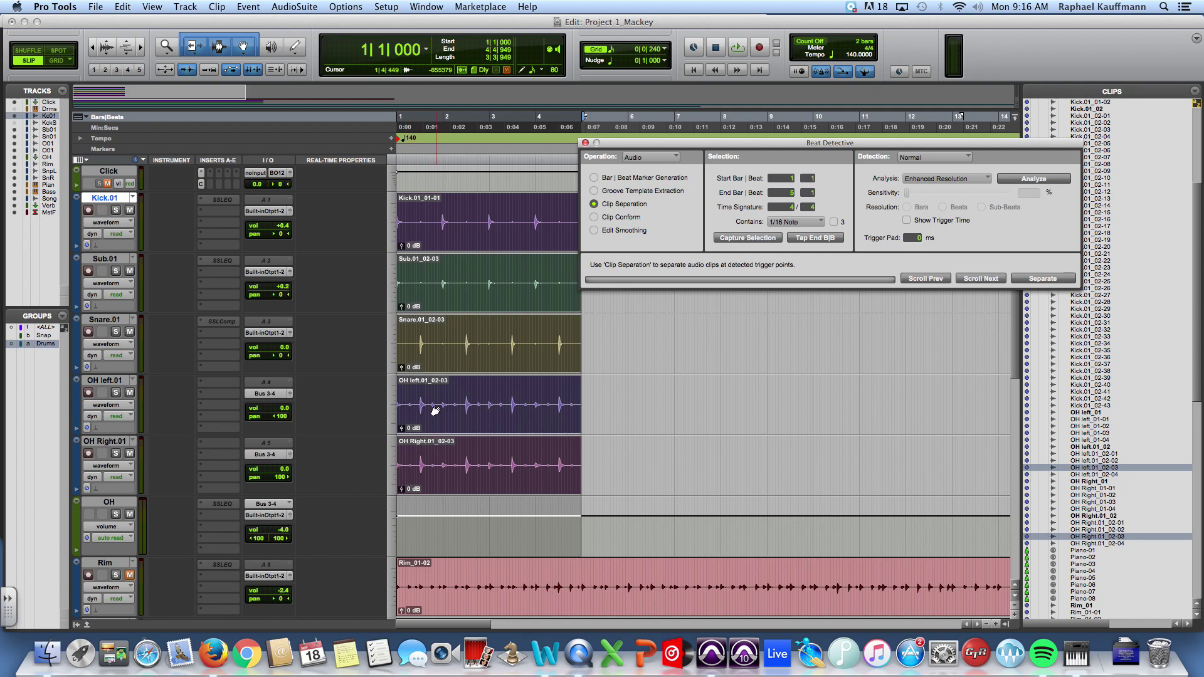
{"action": "key", "text": "space"}
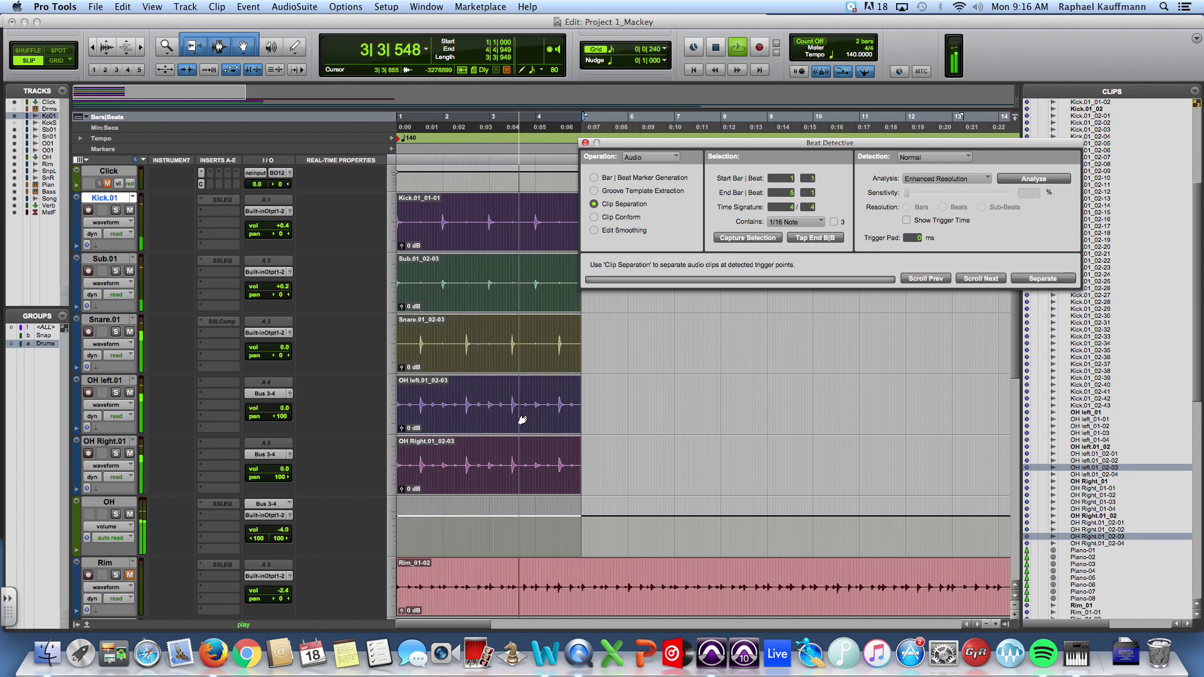
{"action": "key", "text": "space"}
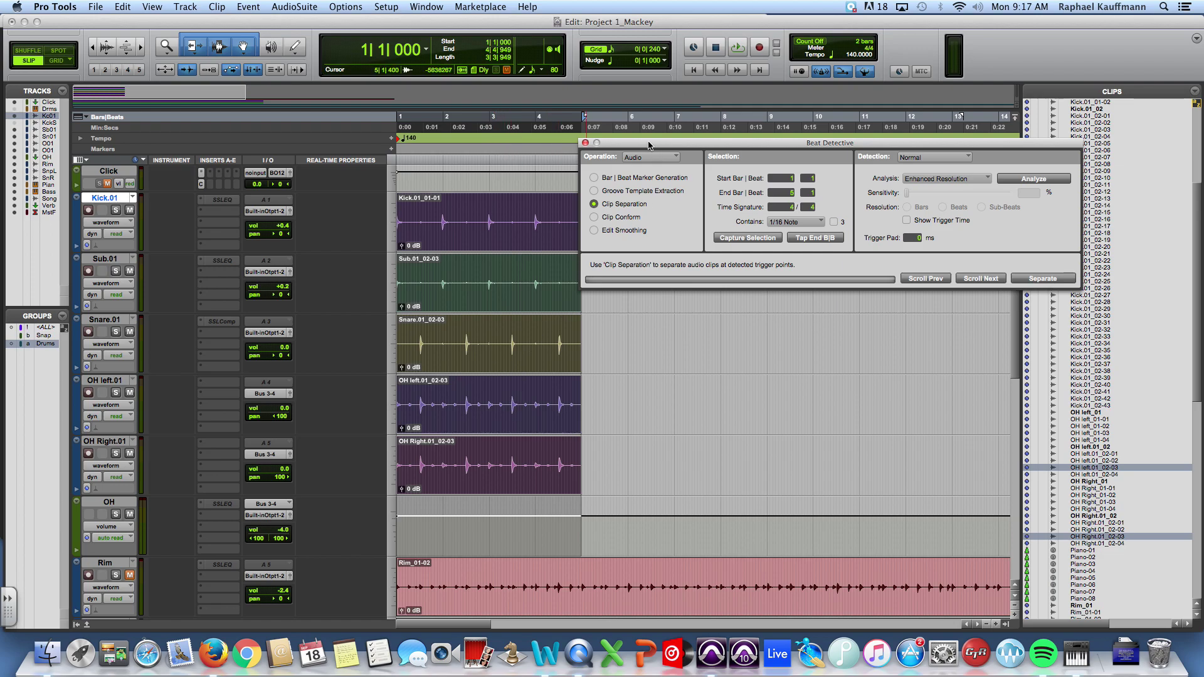
{"action": "left_click_drag", "start_coordinate": [649, 145], "coordinate": [661, 70]}
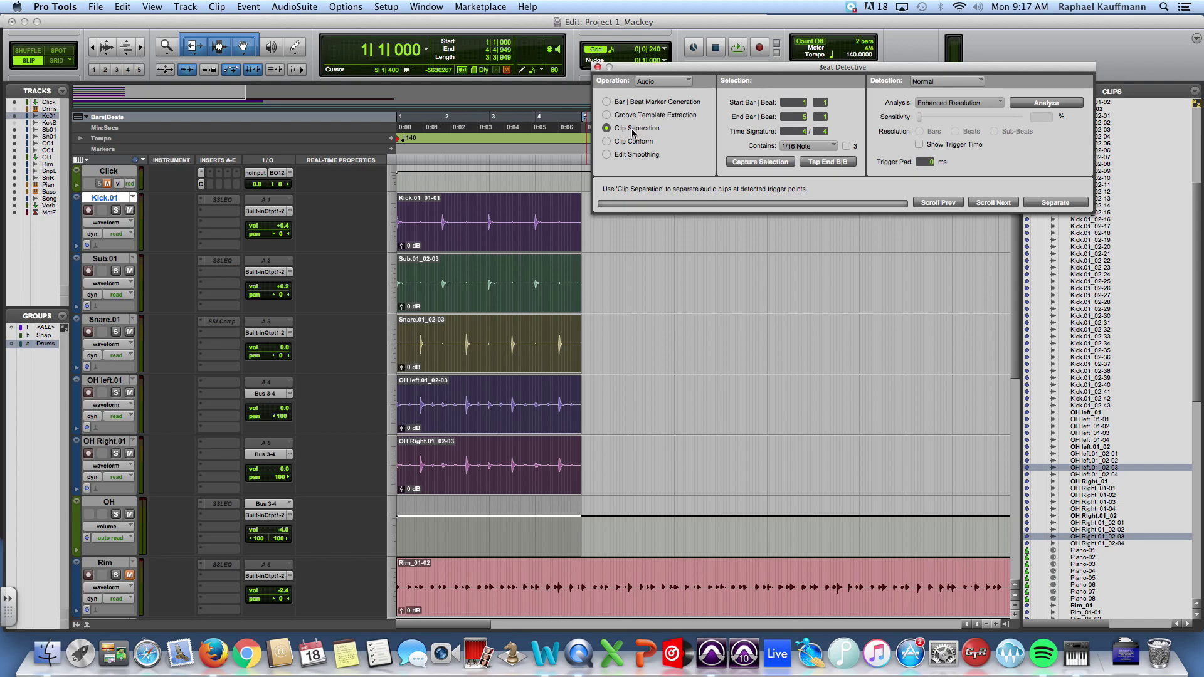
{"action": "left_click", "coordinate": [1029, 104]}
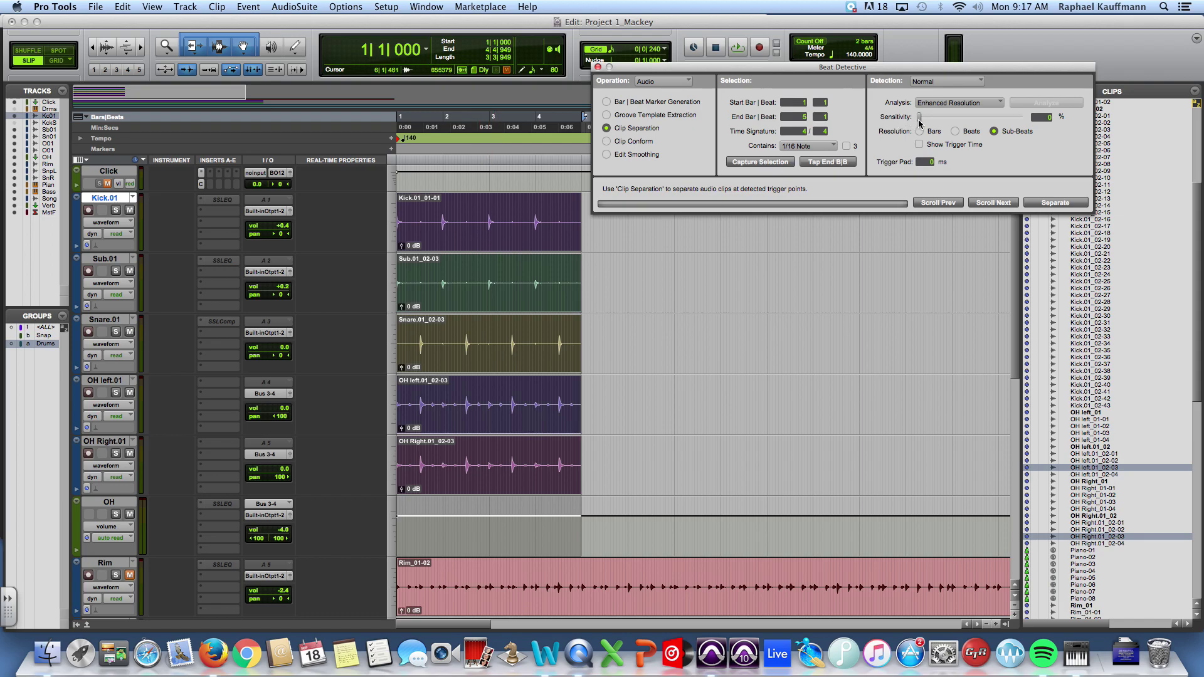
Hide the Real-Time Properties column and raise detection sensitivity from 12% to 18%
{"action": "left_click_drag", "start_coordinate": [919, 119], "coordinate": [931, 119]}
{"action": "key", "text": "super+bracketright"}
{"action": "key", "text": "super+bracketright"}
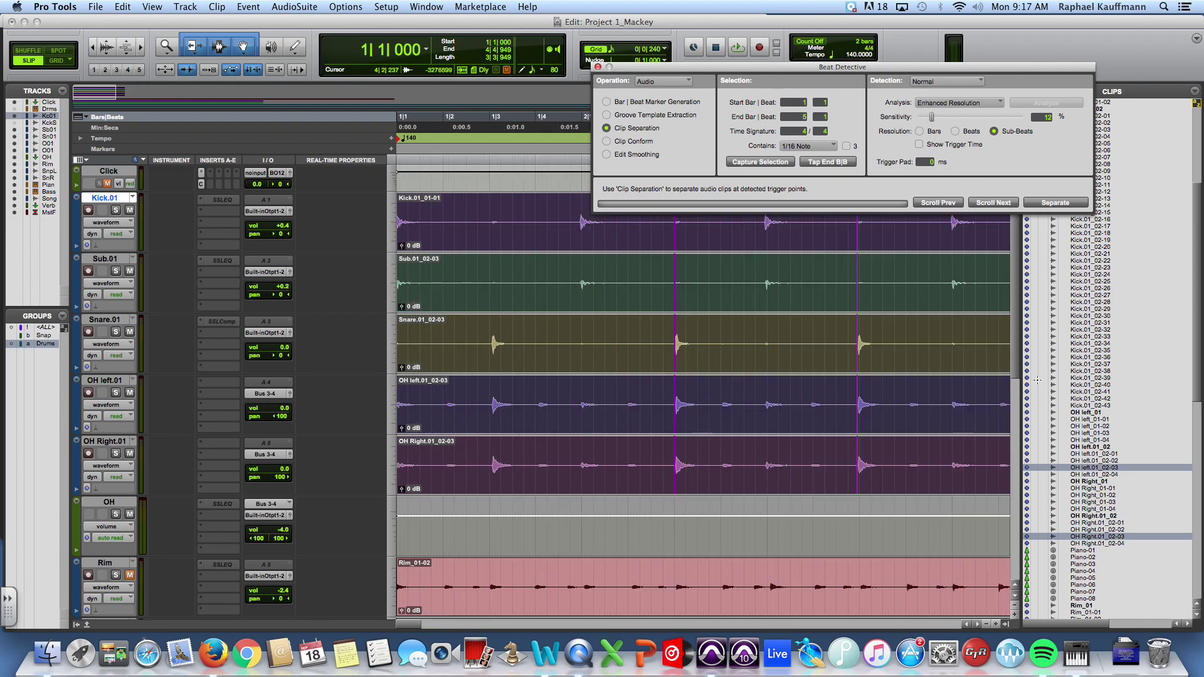
{"action": "left_click_drag", "start_coordinate": [1022, 401], "coordinate": [1120, 401]}
{"action": "left_click", "coordinate": [86, 162]}
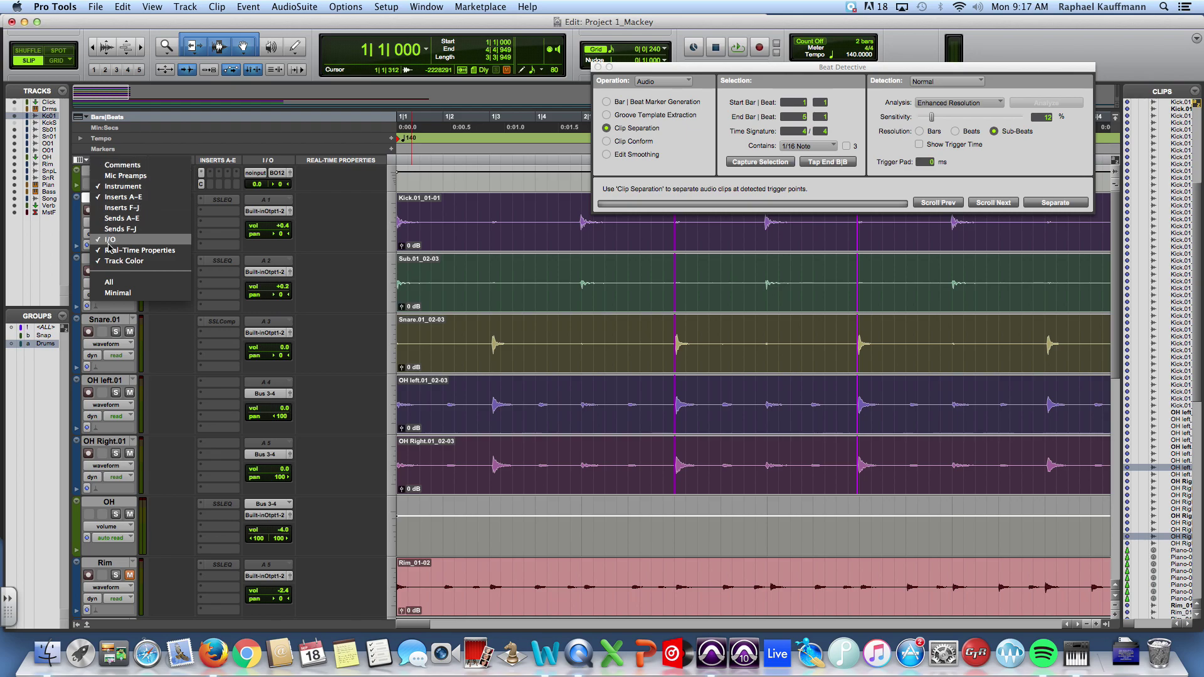
{"action": "left_click", "coordinate": [188, 248]}
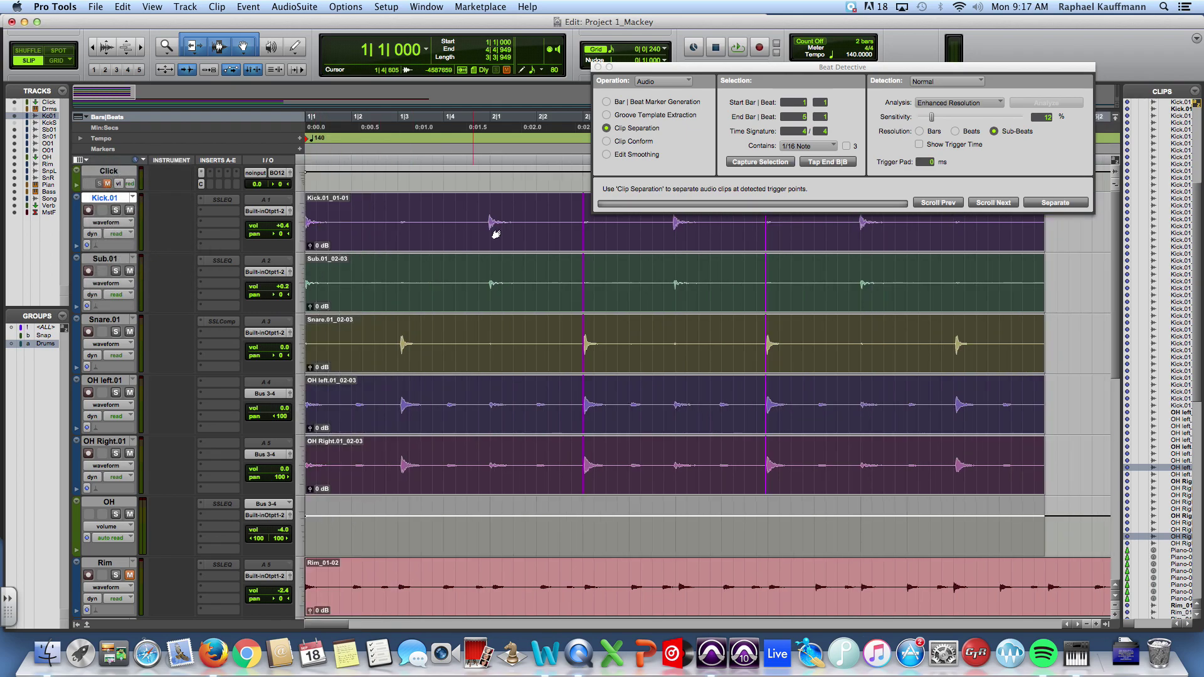
{"action": "left_click_drag", "start_coordinate": [929, 116], "coordinate": [934, 119]}
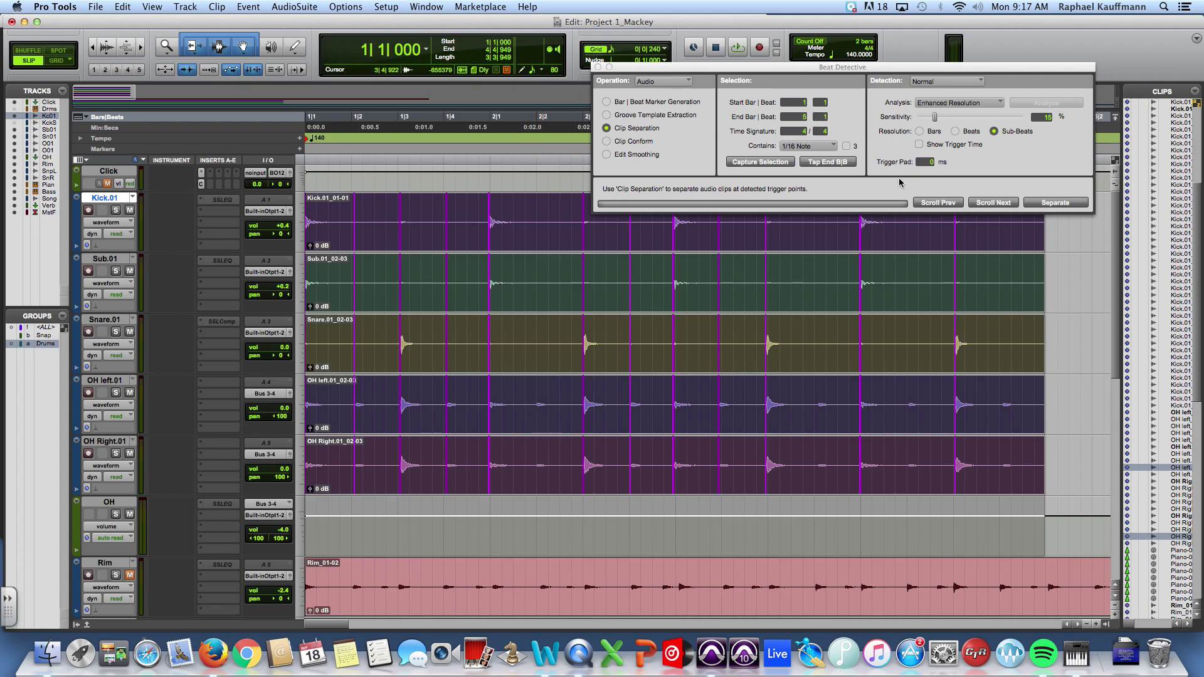
{"action": "left_click_drag", "start_coordinate": [935, 118], "coordinate": [939, 118]}
{"action": "left_click_drag", "start_coordinate": [720, 67], "coordinate": [581, 33]}
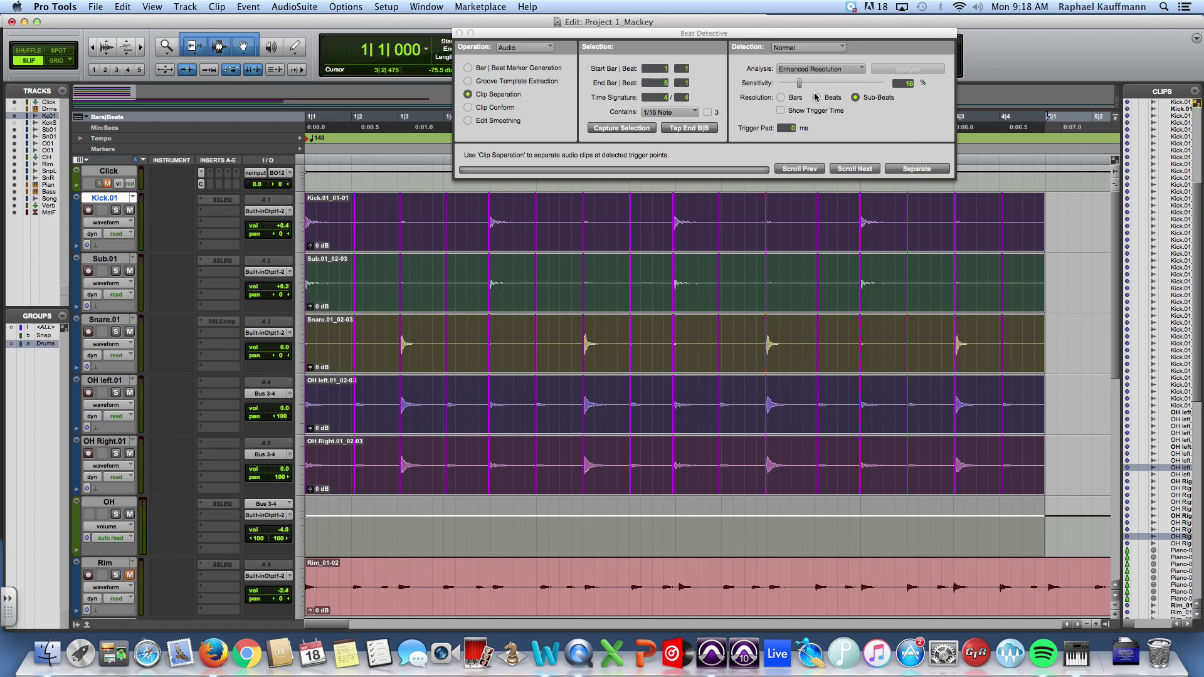
Set Beat Detective resolution to Sub-Beats and separate the drum clips at the triggers
{"action": "left_click", "coordinate": [781, 98]}
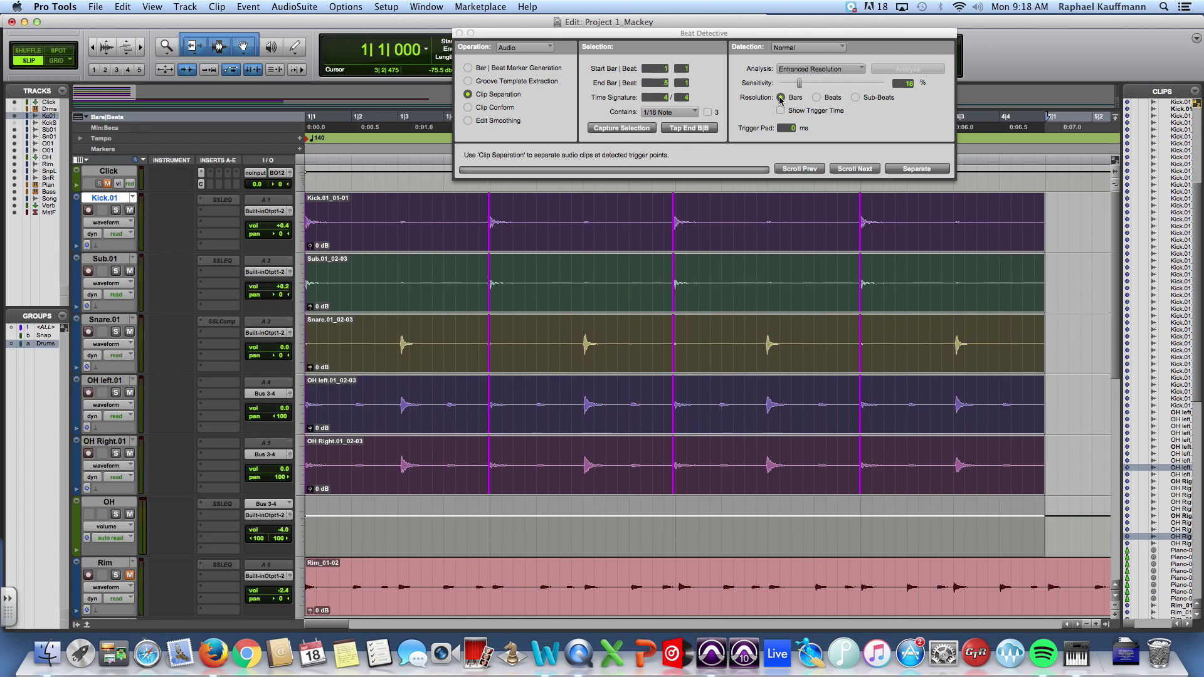
{"action": "left_click", "coordinate": [816, 98]}
{"action": "left_click", "coordinate": [857, 98]}
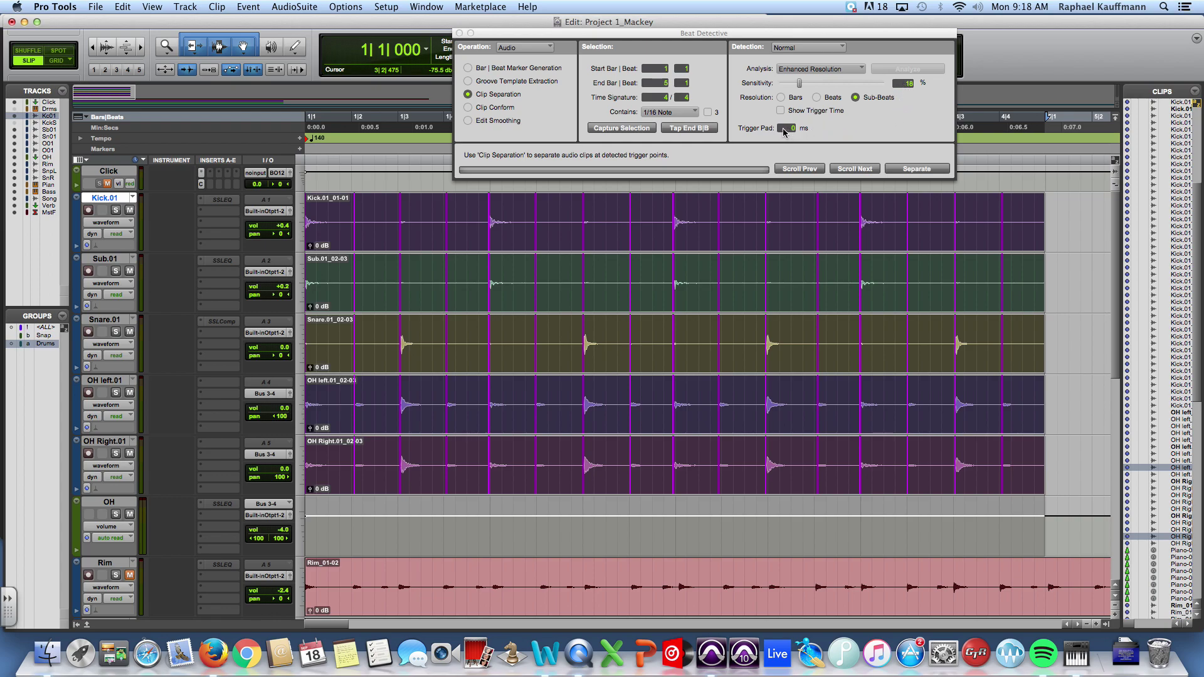
{"action": "left_click", "coordinate": [906, 171]}
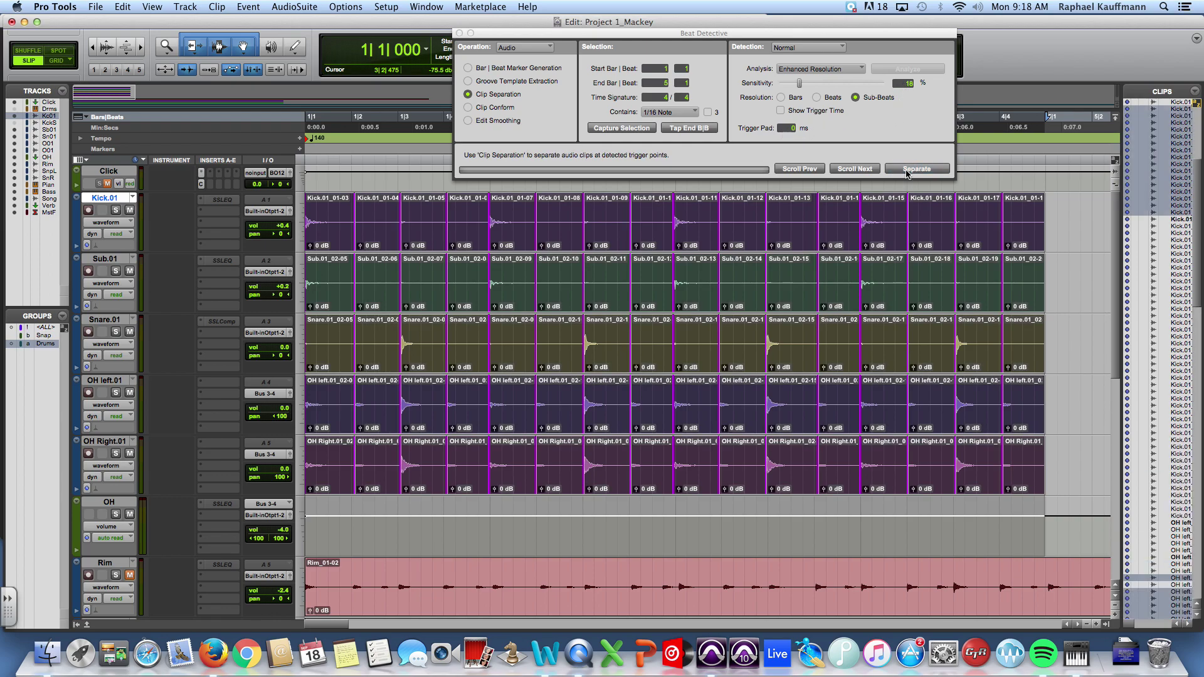
Select all the newly separated drum clips across the grouped tracks
{"action": "left_click", "coordinate": [332, 242]}
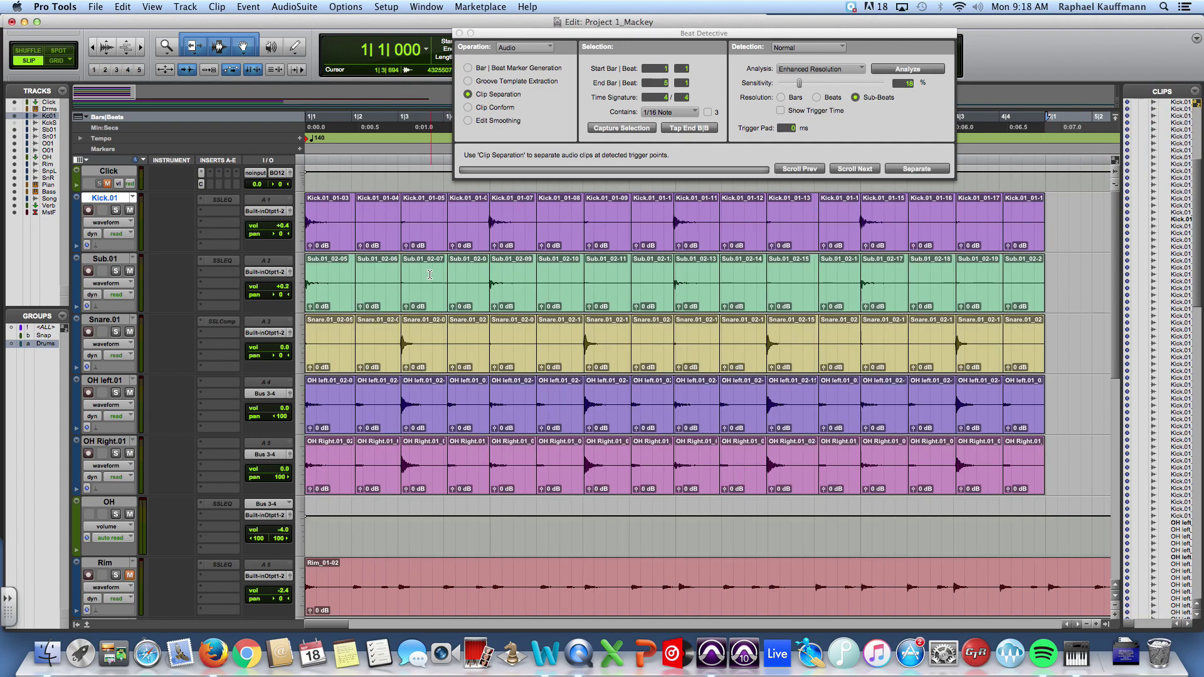
{"action": "left_click", "coordinate": [329, 245]}
{"action": "left_click", "coordinate": [370, 246]}
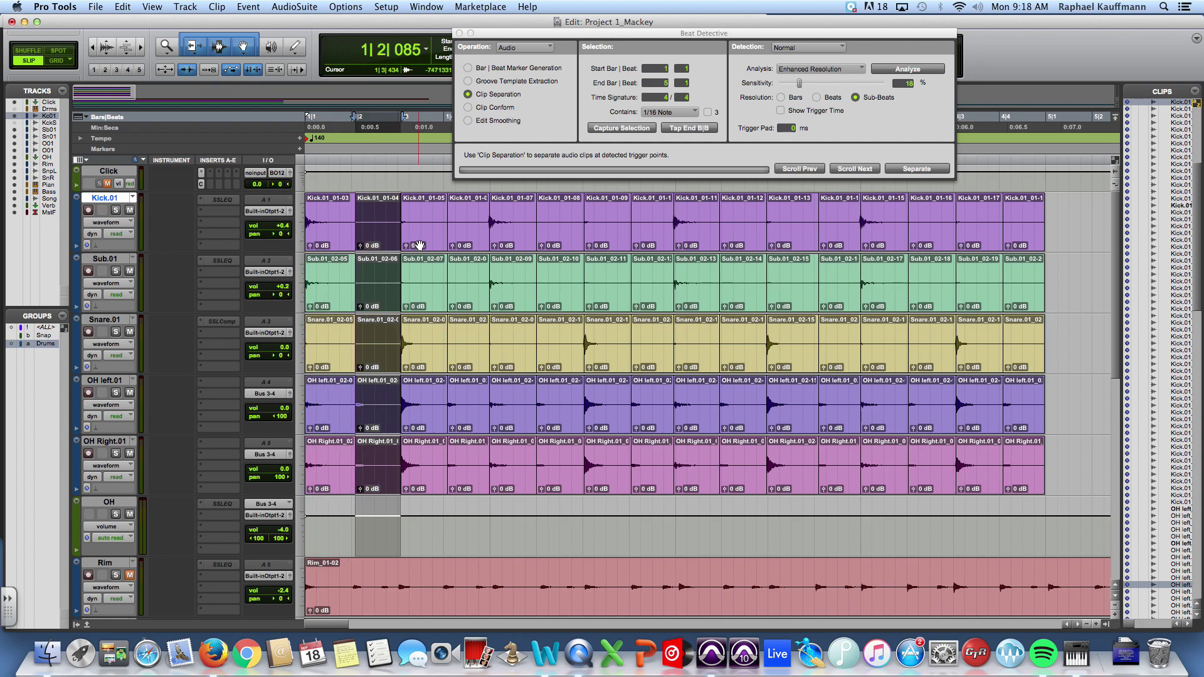
{"action": "left_click", "coordinate": [417, 244]}
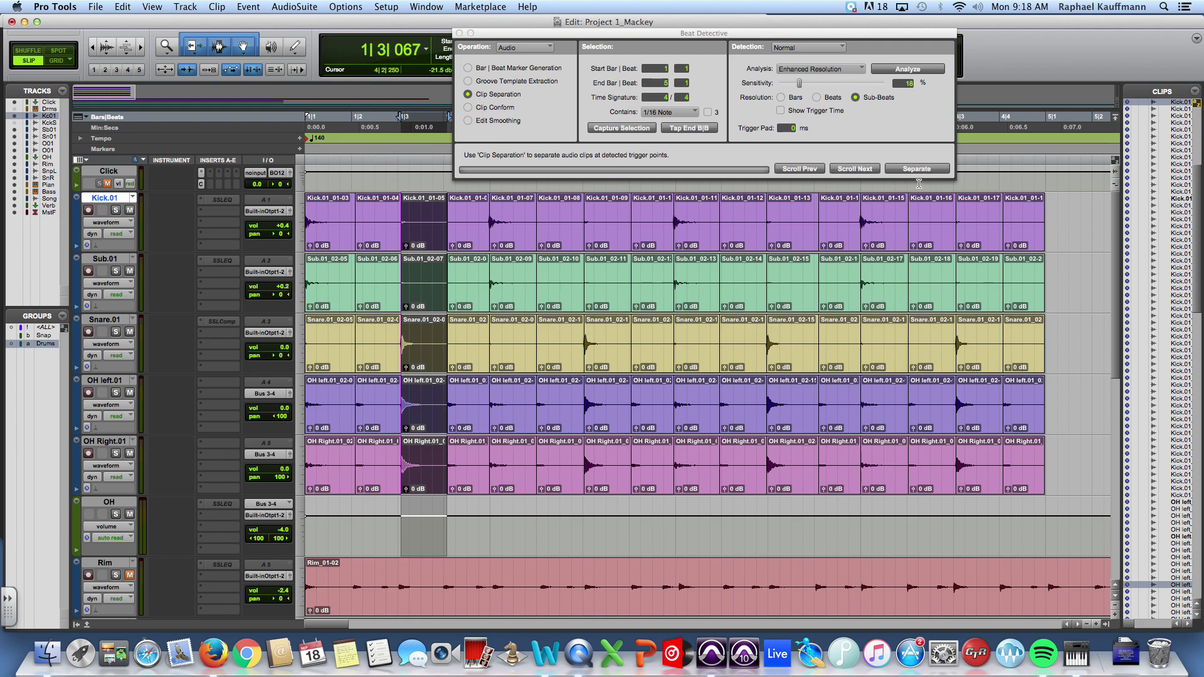
{"action": "left_click", "coordinate": [339, 245]}
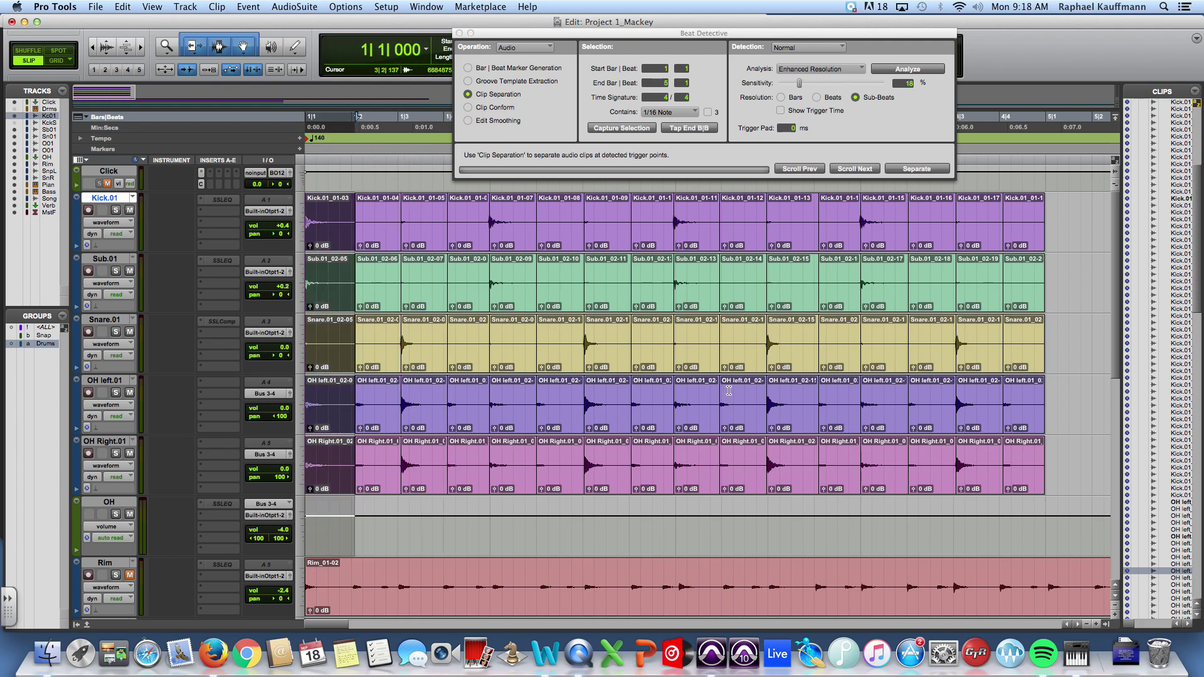
{"action": "left_click", "coordinate": [1031, 491], "text": "shift"}
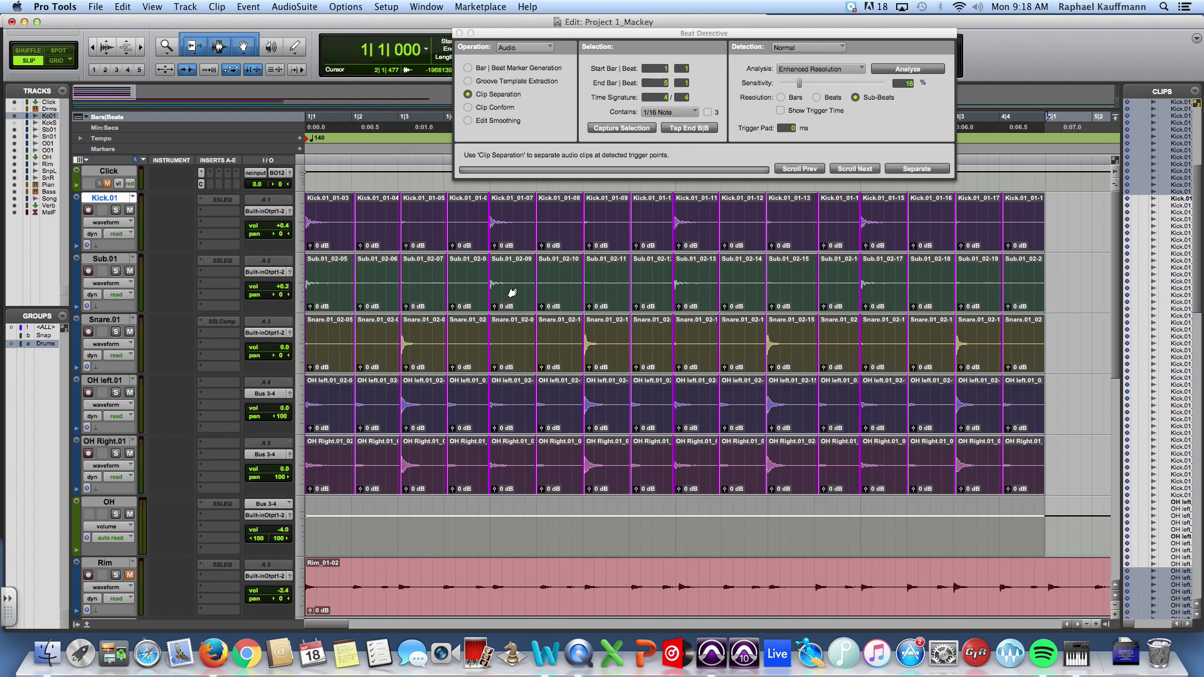
Switch Beat Detective to Clip Conform and zoom in to inspect the Kick.01_01-07 clip column
{"action": "left_click", "coordinate": [480, 109]}
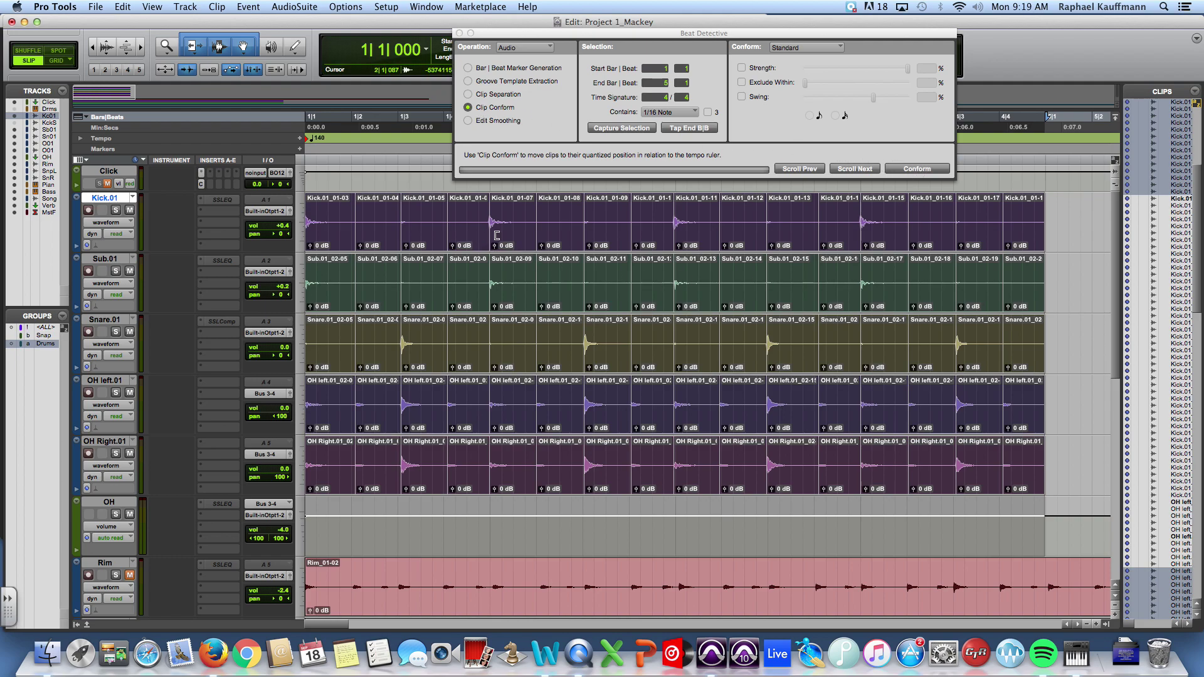
{"action": "left_click_drag", "start_coordinate": [485, 31], "coordinate": [671, 39]}
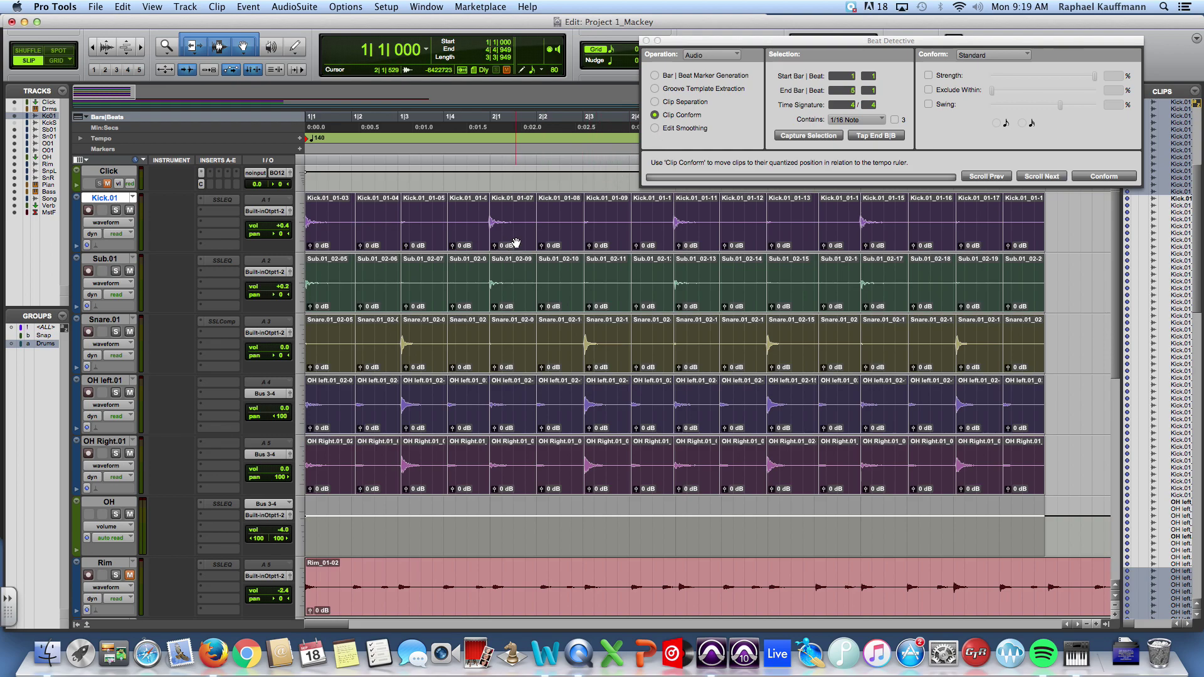
{"action": "left_click", "coordinate": [511, 179]}
{"action": "left_click", "coordinate": [513, 234]}
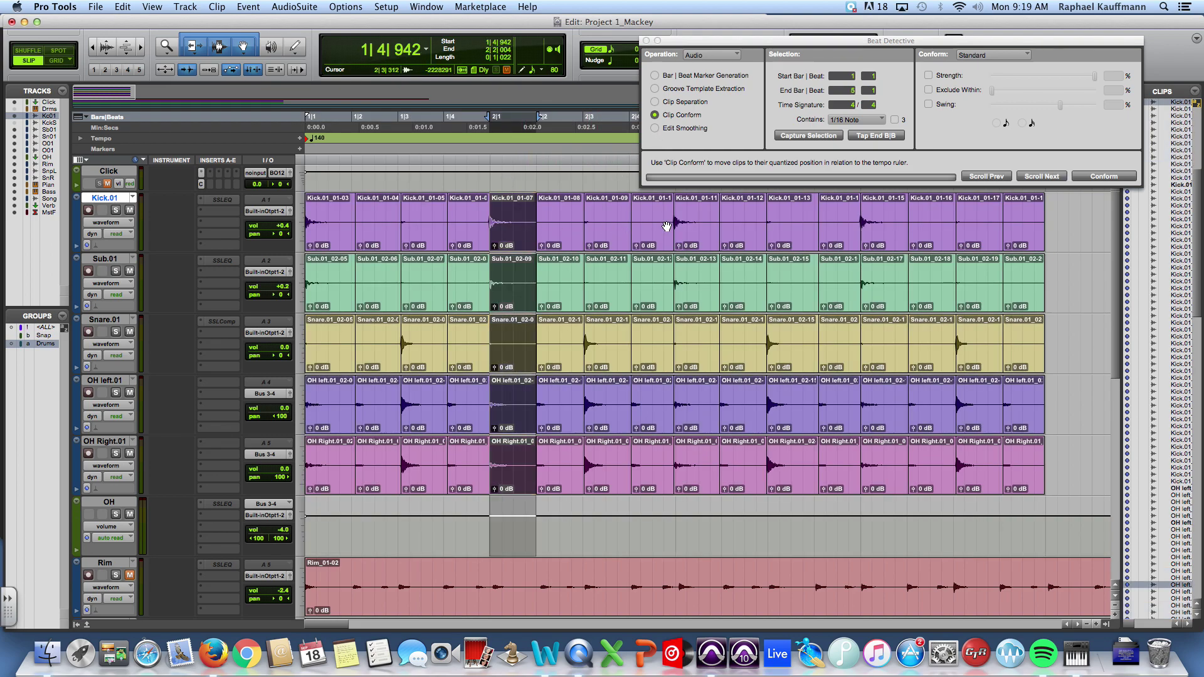
{"action": "key", "text": "super+bracketright"}
{"action": "key", "text": "super+bracketright"}
{"action": "key", "text": "super+bracketright"}
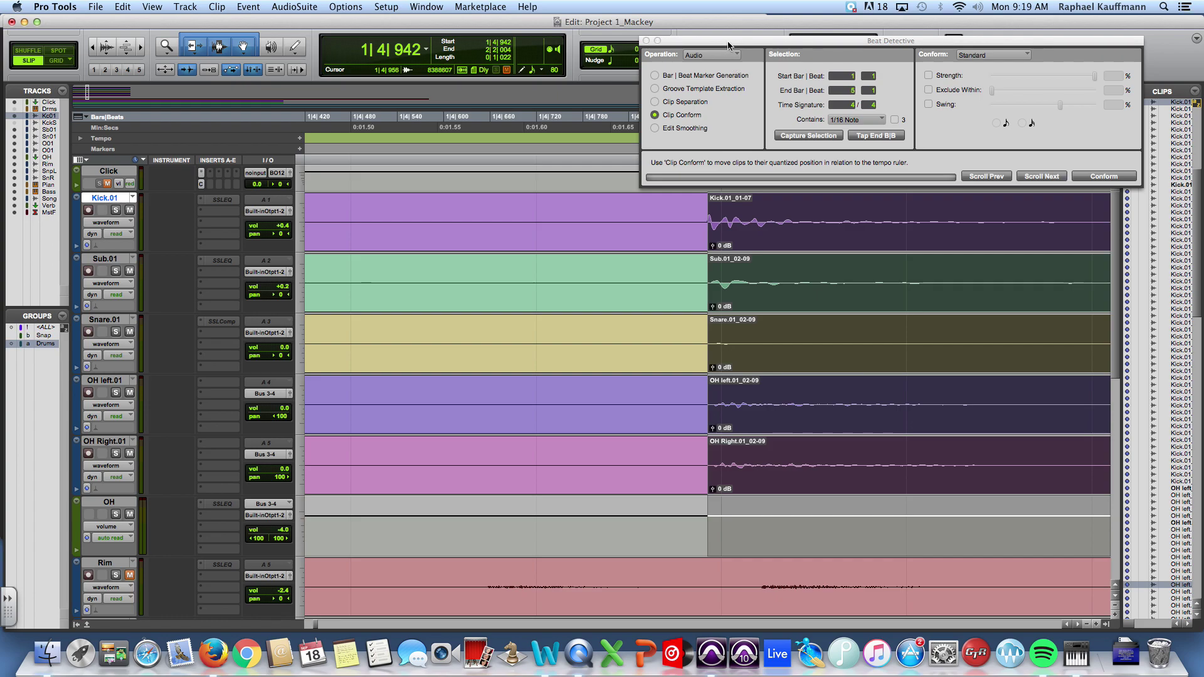
{"action": "left_click_drag", "start_coordinate": [729, 42], "coordinate": [667, 358]}
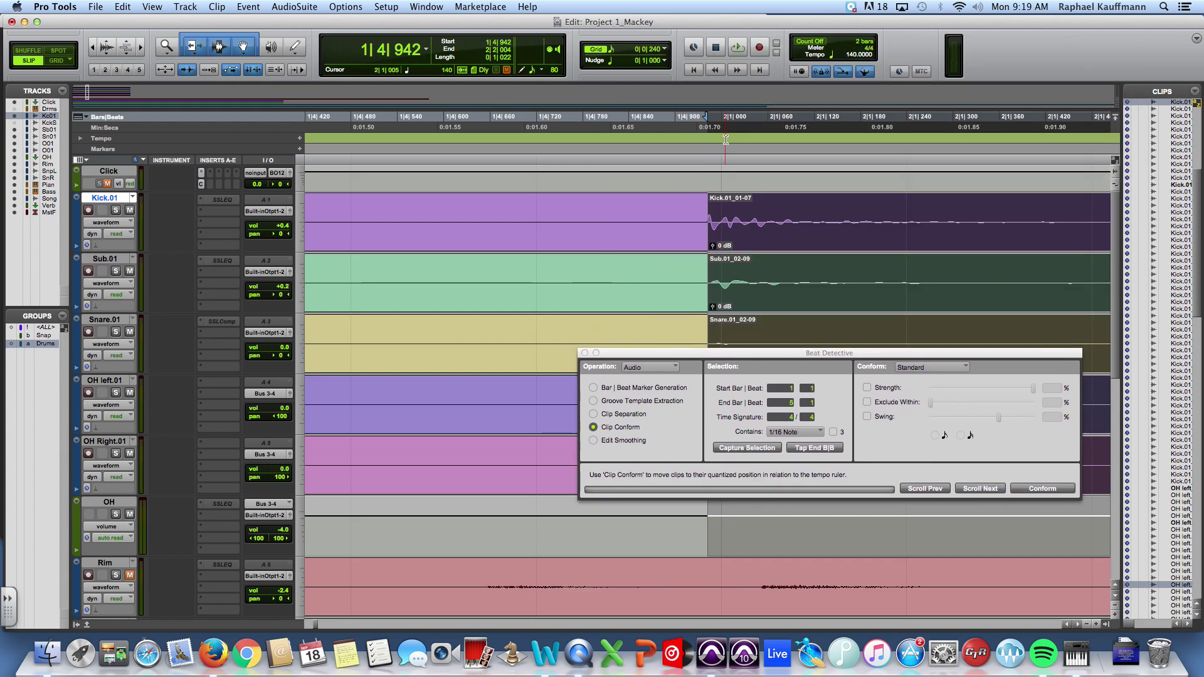
{"action": "key", "text": "super+bracketleft"}
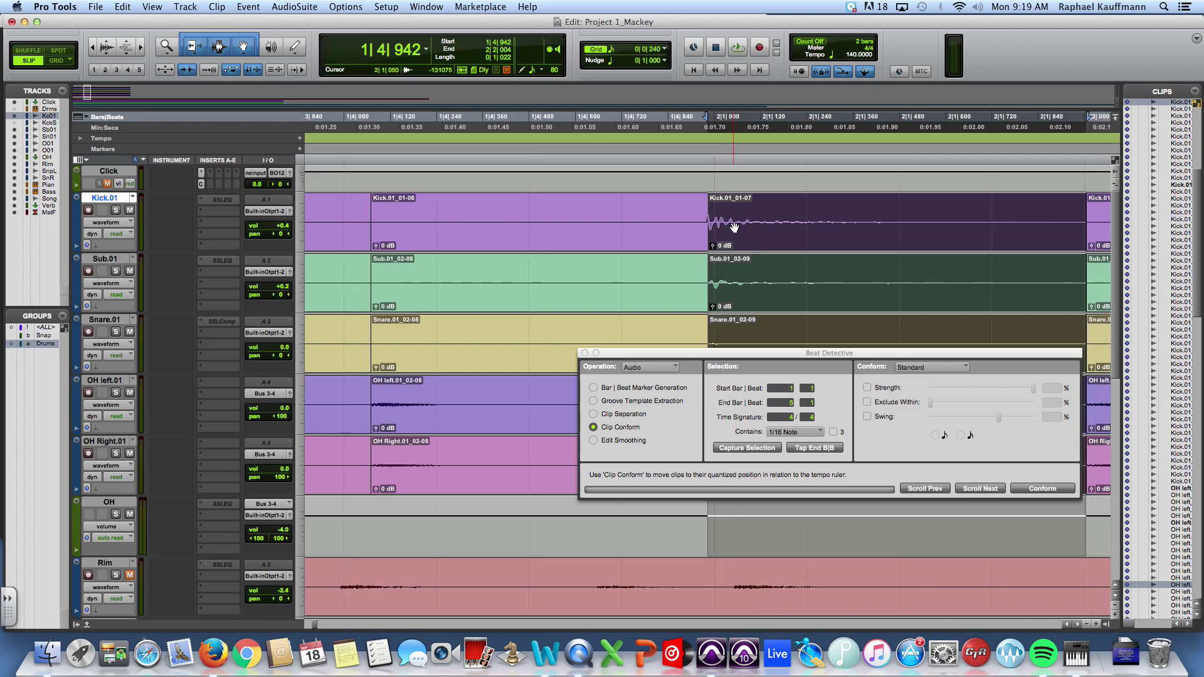
{"action": "key", "text": "super+bracketleft"}
{"action": "key", "text": "super+bracketleft"}
{"action": "key", "text": "super+bracketleft"}
{"action": "key", "text": "super+bracketleft"}
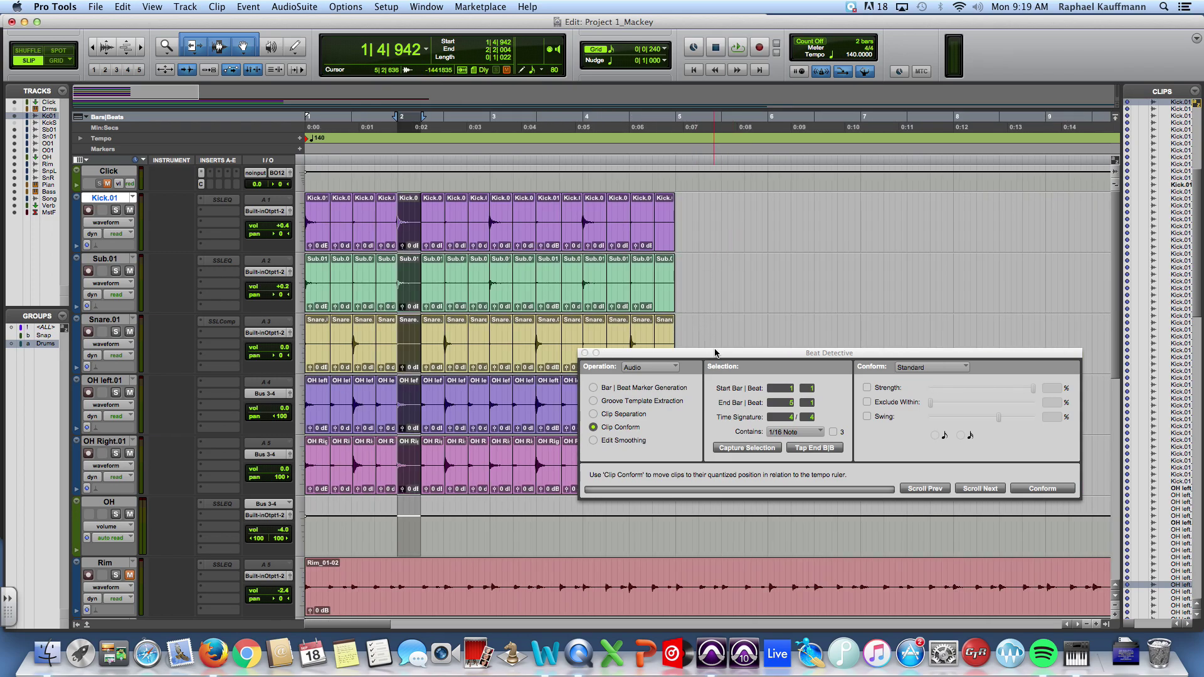
Select all separated drum clips and conform them to the quantized 1/16-note grid
{"action": "left_click_drag", "start_coordinate": [717, 352], "coordinate": [872, 246]}
{"action": "key", "text": "super+bracketright"}
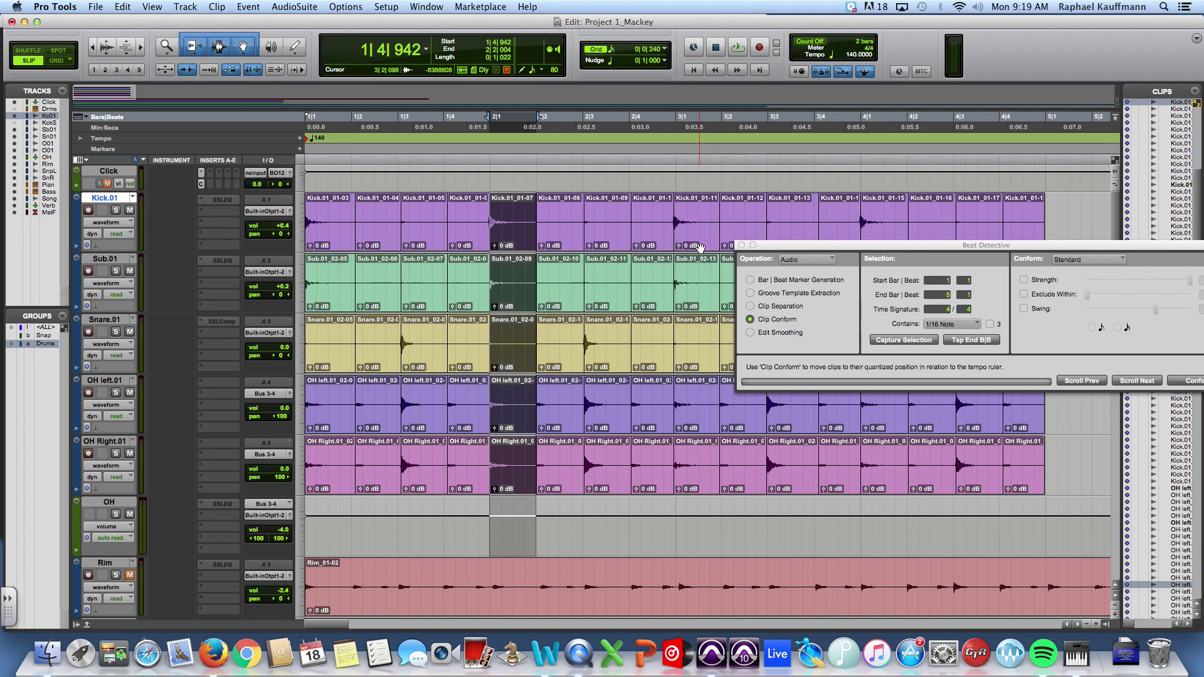
{"action": "key", "text": "Return"}
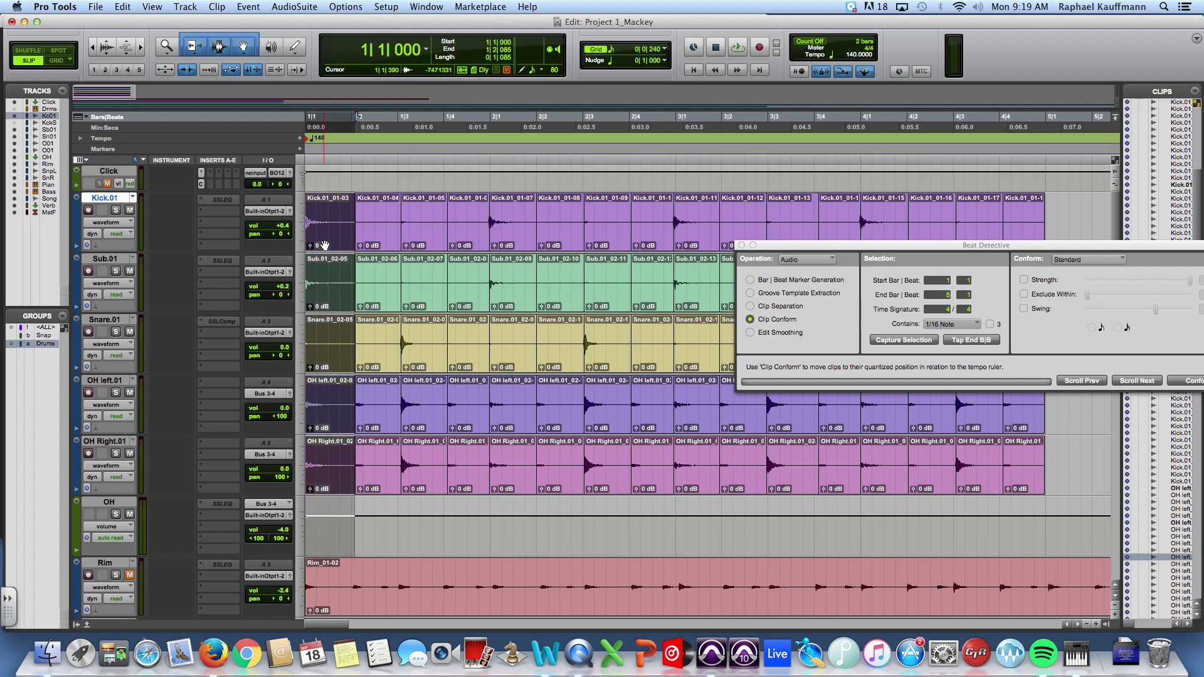
{"action": "left_click", "coordinate": [1019, 486], "text": "shift"}
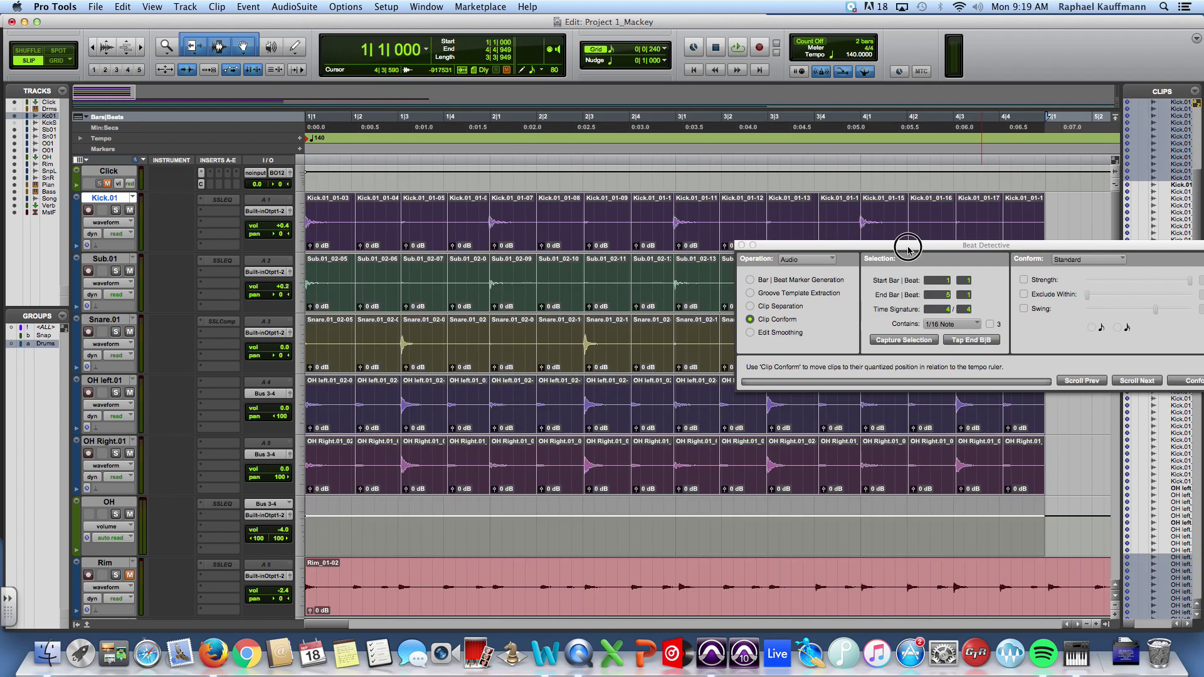
{"action": "left_click_drag", "start_coordinate": [907, 247], "coordinate": [582, 41]}
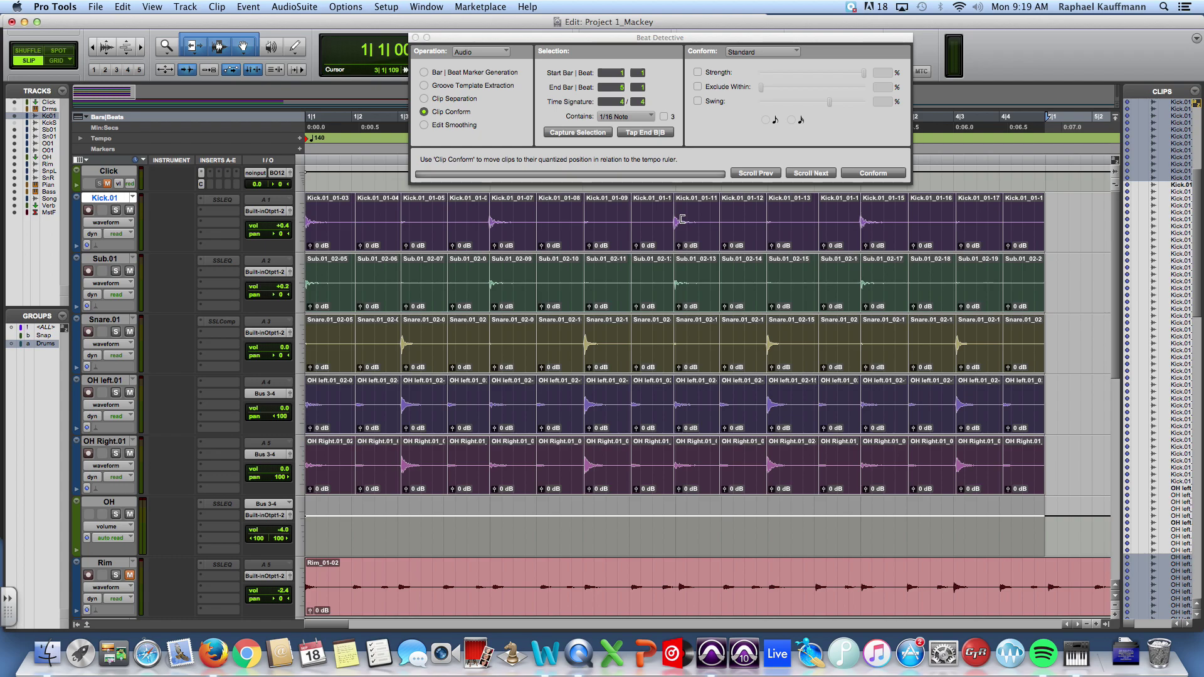
{"action": "left_click", "coordinate": [872, 173]}
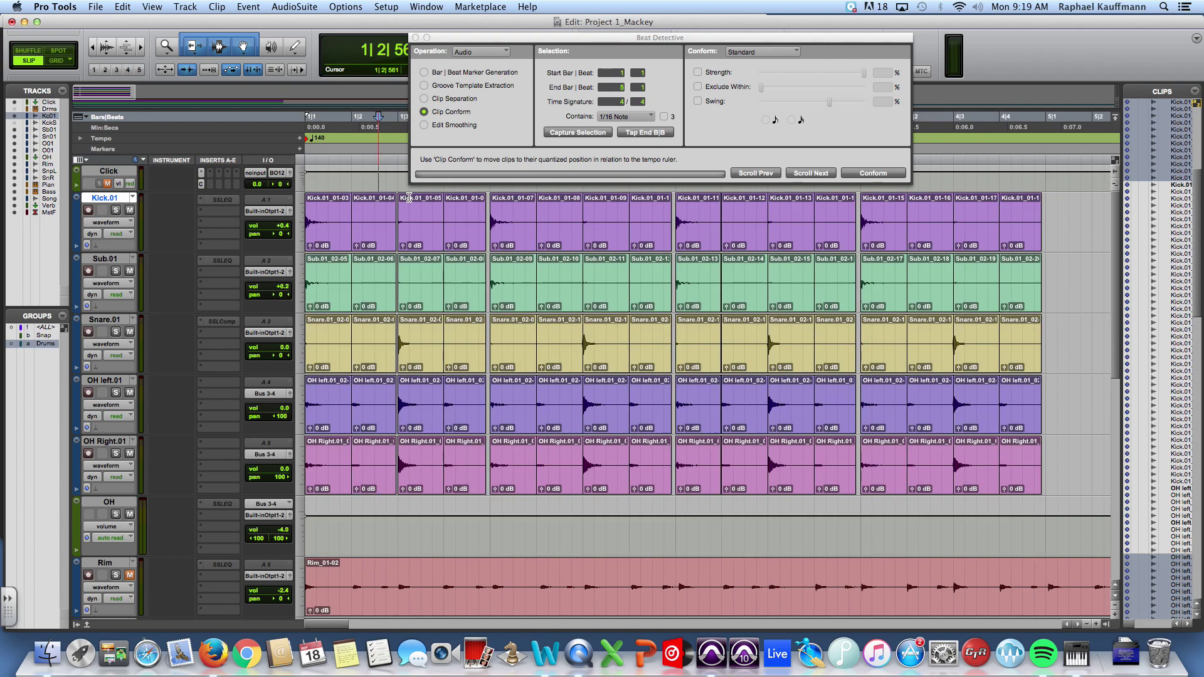
{"action": "left_click", "coordinate": [503, 201]}
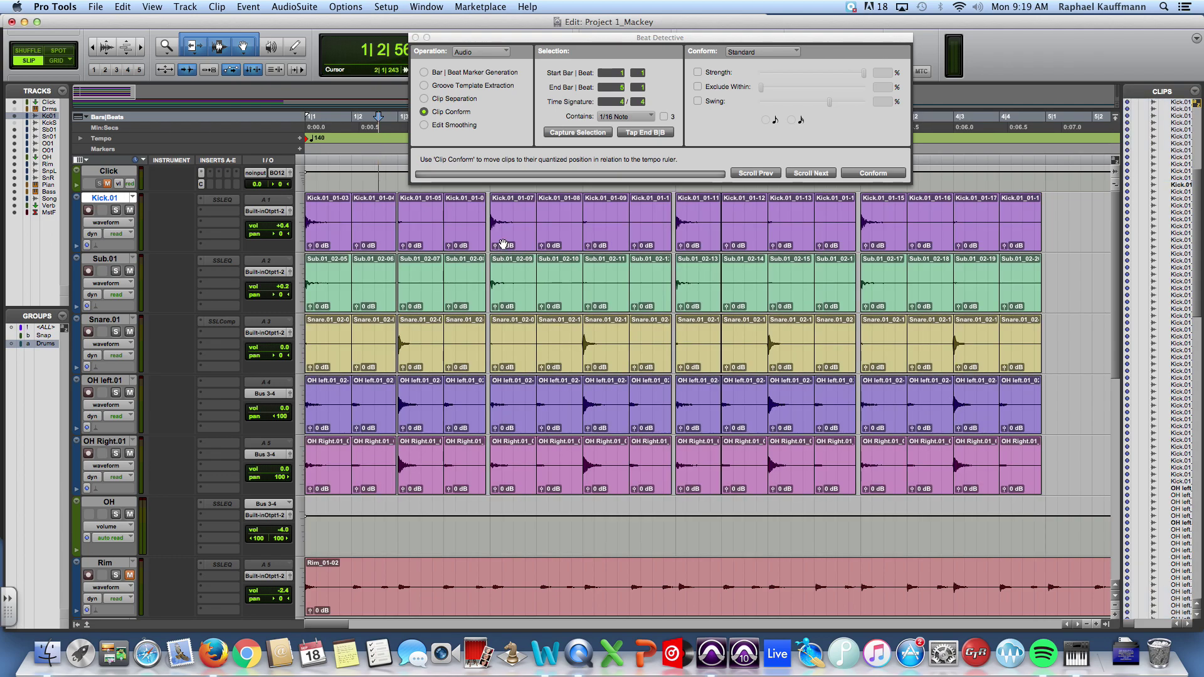
Zoom in on the Kick.01_01-07, 2|3 and 4|4 clip boundaries to check the conformed hits
{"action": "left_click", "coordinate": [502, 242]}
{"action": "left_click_drag", "start_coordinate": [488, 38], "coordinate": [755, 20]}
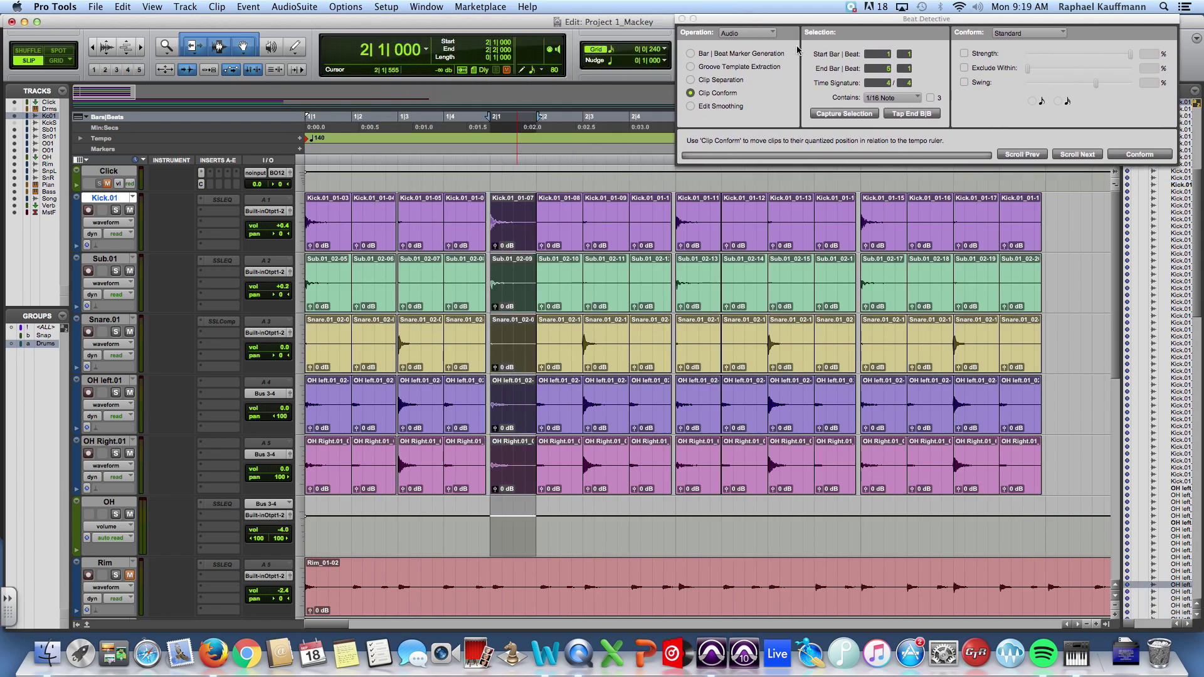
{"action": "key", "text": "super+bracketright"}
{"action": "key", "text": "super+bracketright"}
{"action": "key", "text": "super+bracketright"}
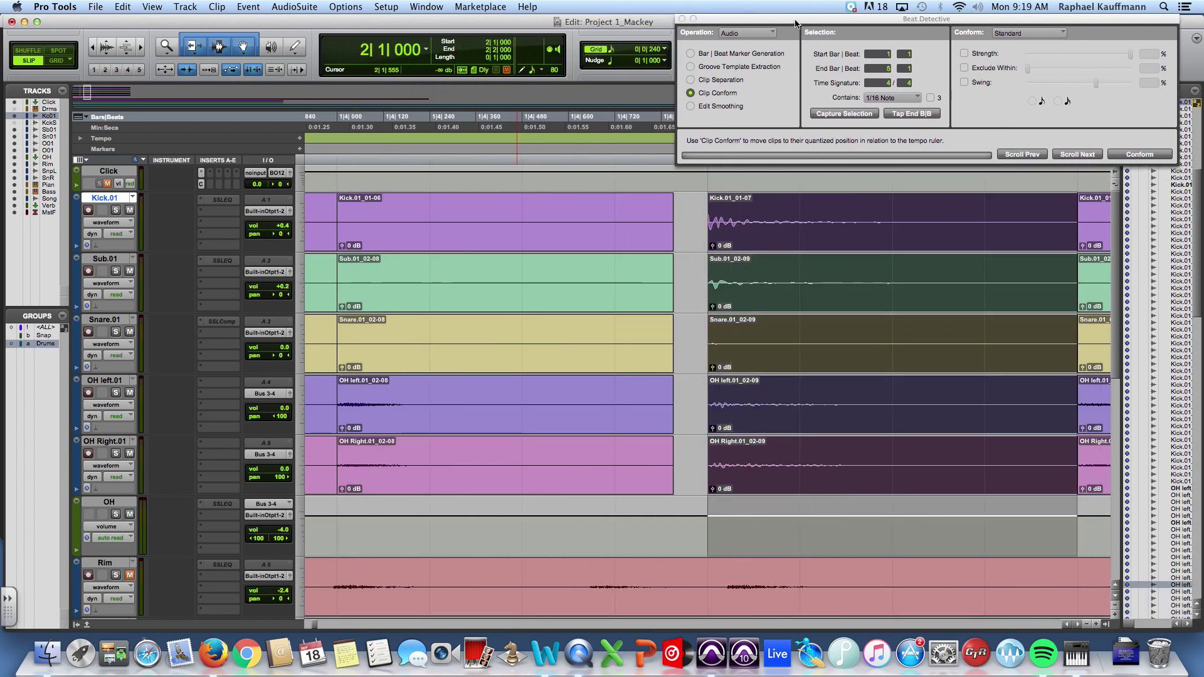
{"action": "left_click_drag", "start_coordinate": [796, 22], "coordinate": [861, 252]}
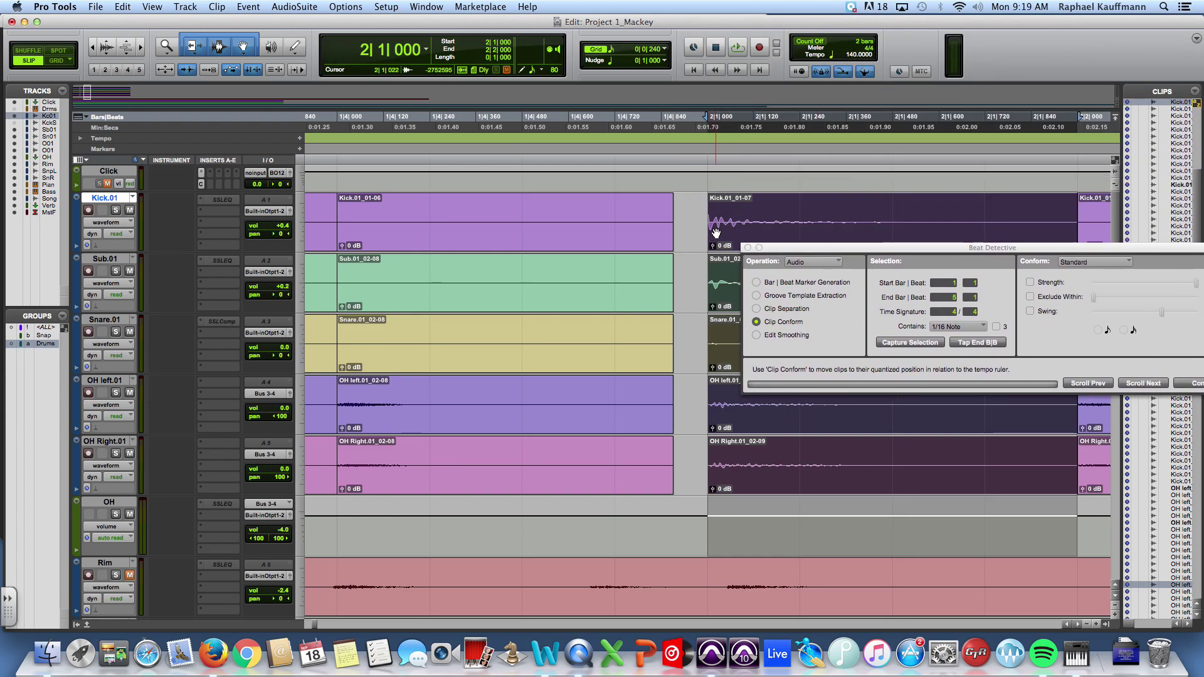
{"action": "key", "text": "super+bracketleft"}
{"action": "key", "text": "super+bracketleft"}
{"action": "key", "text": "super+bracketleft"}
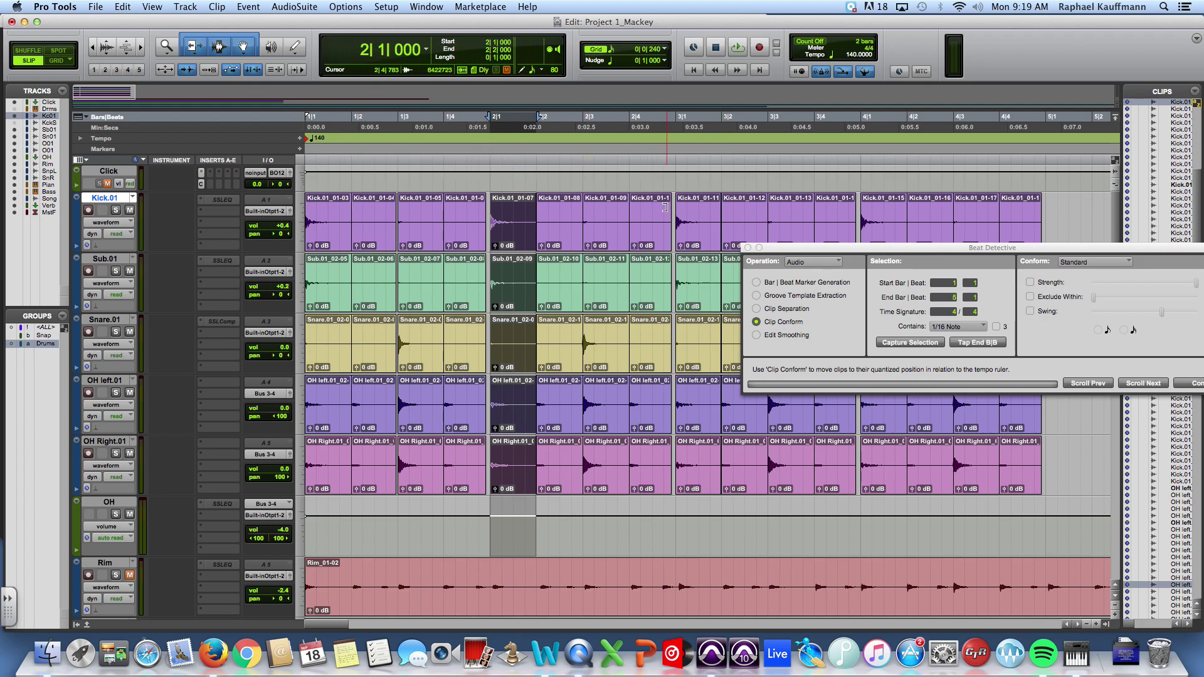
{"action": "left_click", "coordinate": [618, 359]}
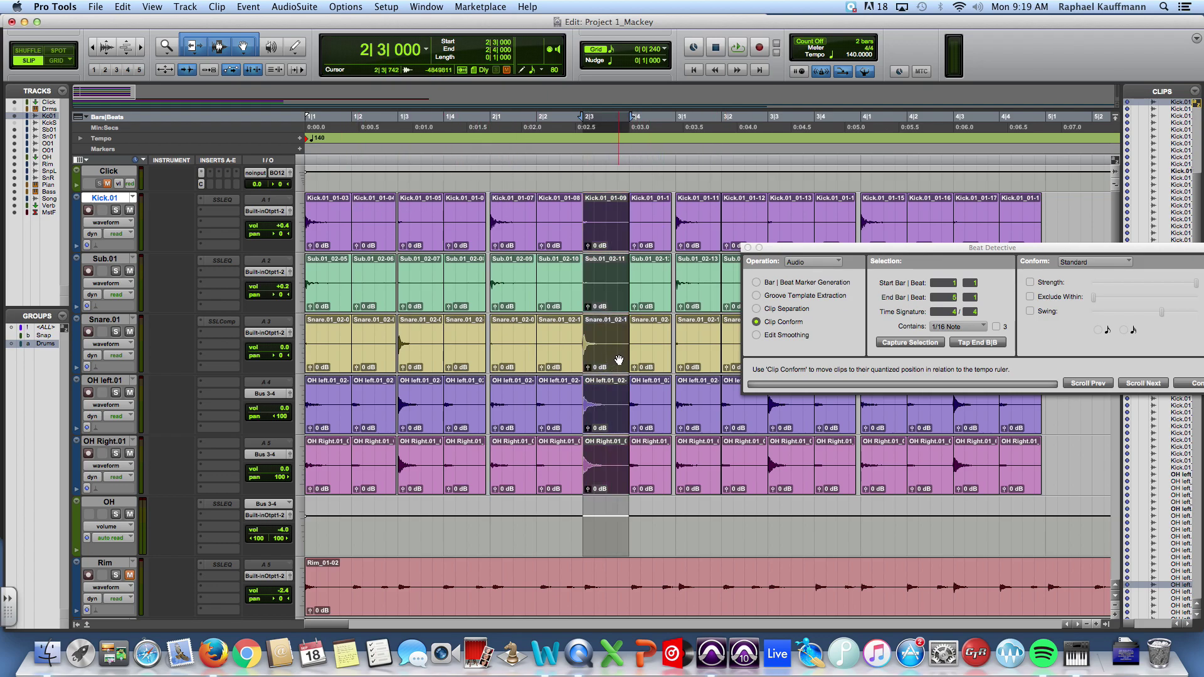
{"action": "key", "text": "super+bracketright"}
{"action": "key", "text": "super+bracketright"}
{"action": "key", "text": "super+bracketright"}
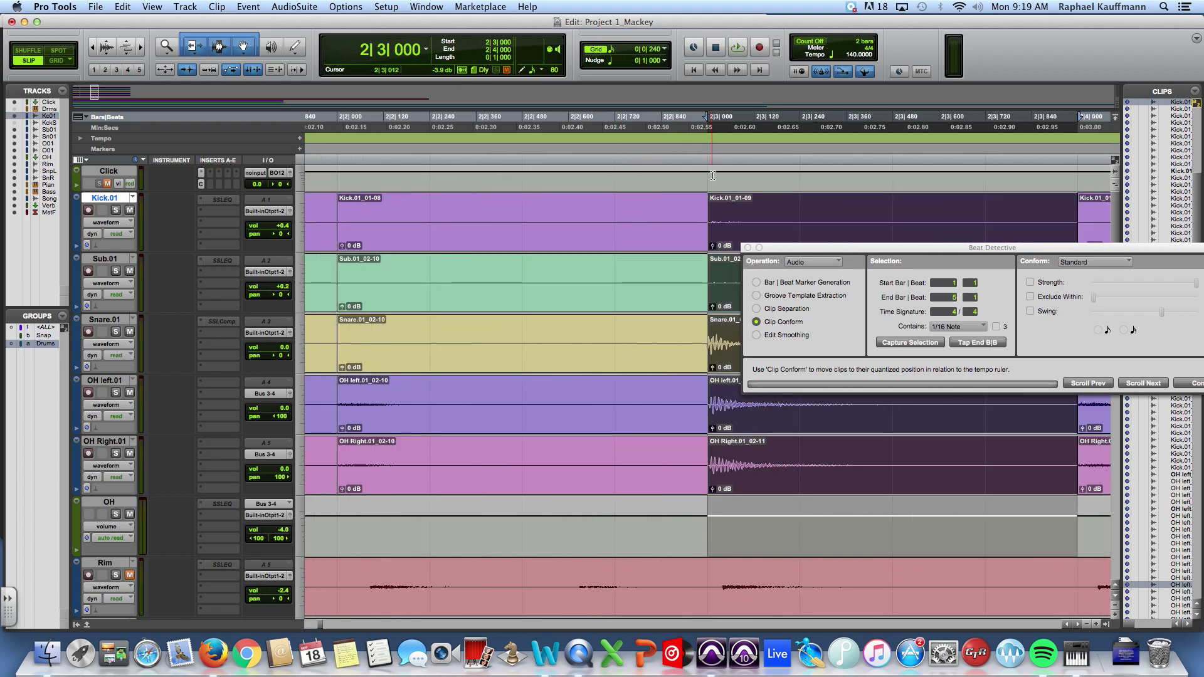
{"action": "key", "text": "super+bracketleft"}
{"action": "key", "text": "super+bracketleft"}
{"action": "key", "text": "super+bracketleft"}
{"action": "key", "text": "super+bracketleft"}
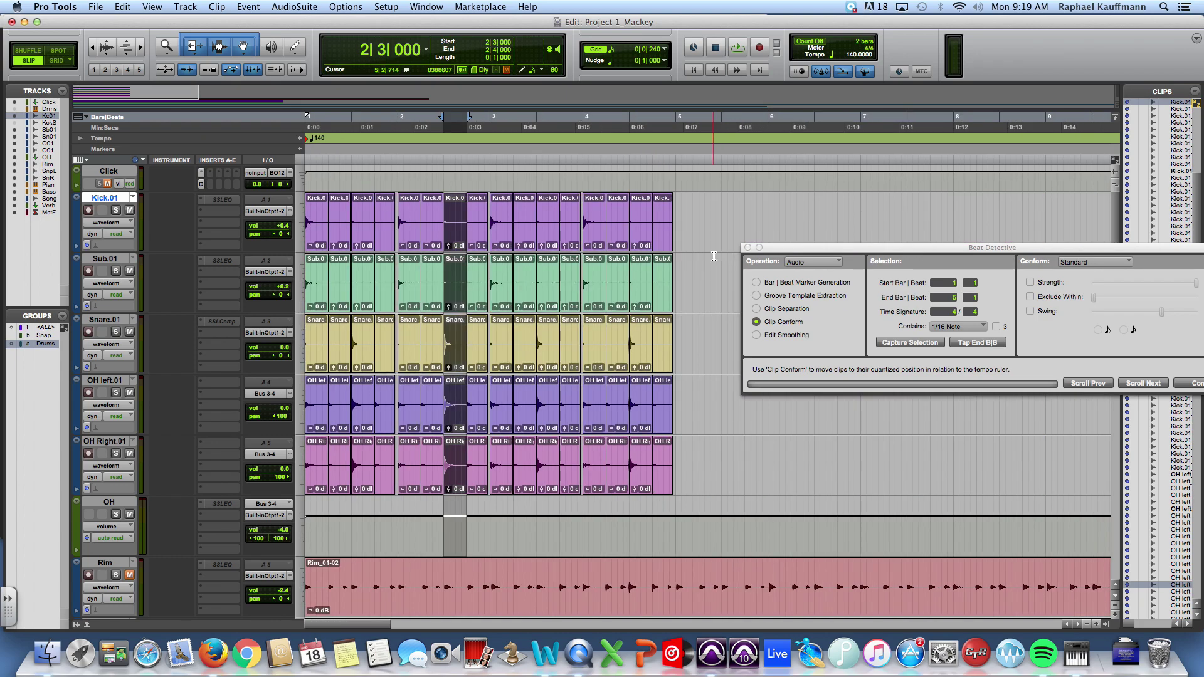
{"action": "left_click", "coordinate": [666, 242]}
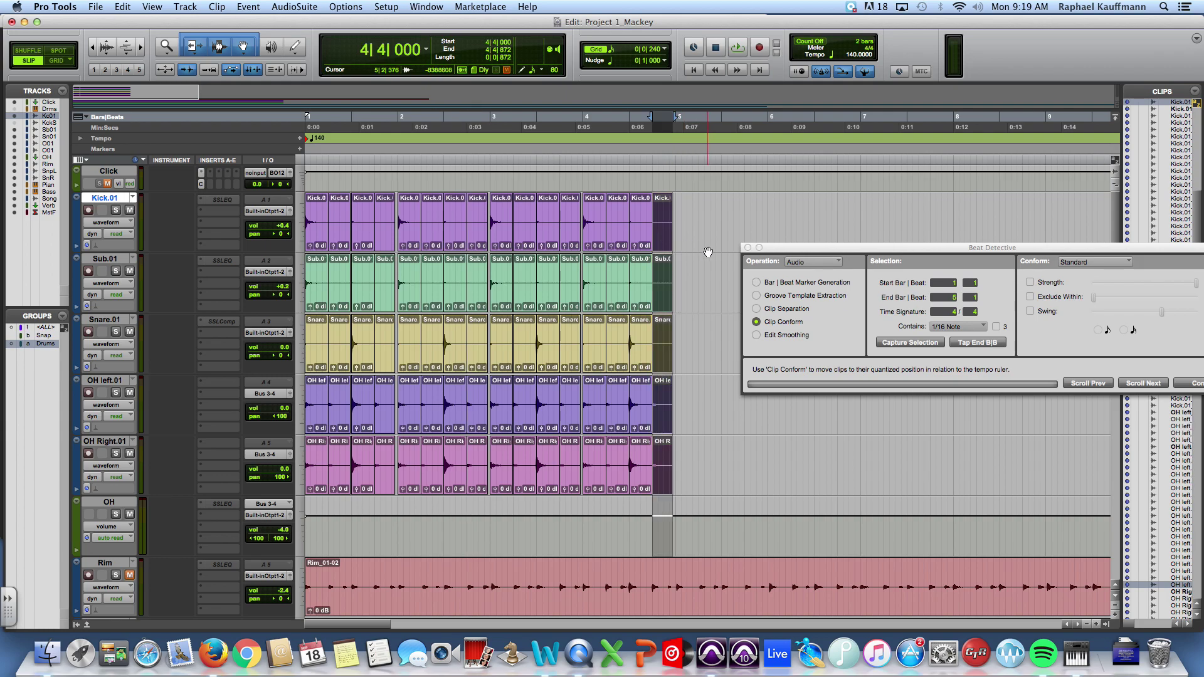
{"action": "key", "text": "super+bracketright"}
{"action": "key", "text": "super+bracketright"}
{"action": "key", "text": "super+bracketright"}
{"action": "key", "text": "super+bracketright"}
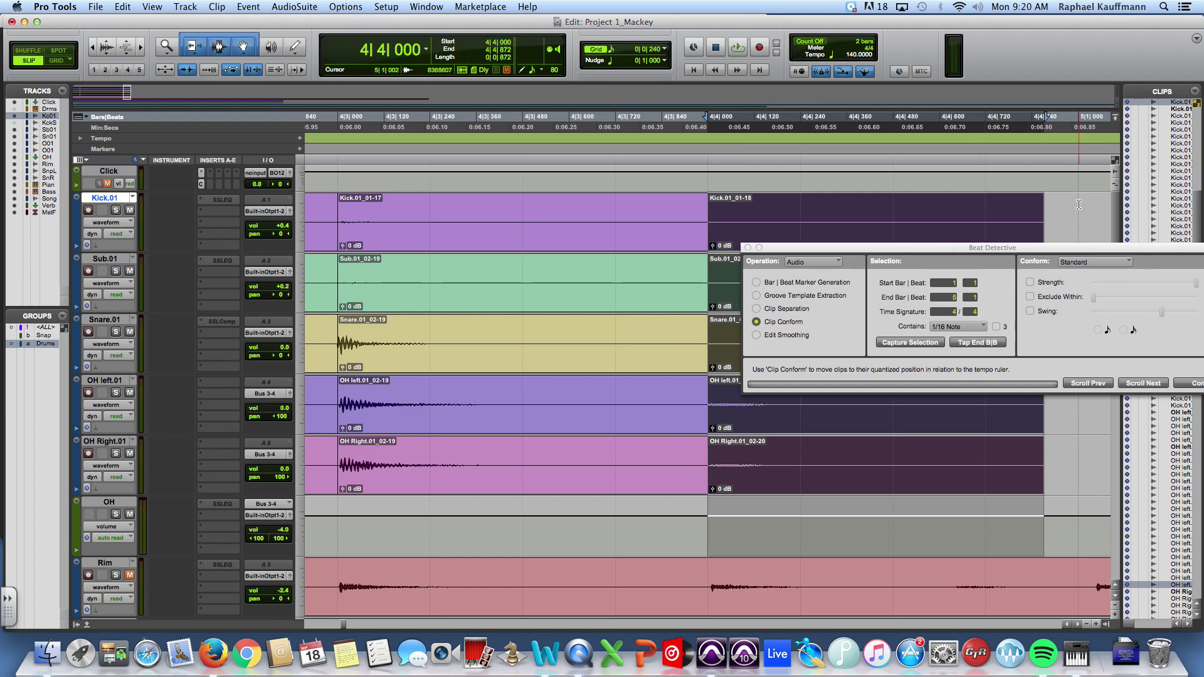
{"action": "key", "text": "super+bracketleft"}
{"action": "key", "text": "super+bracketleft"}
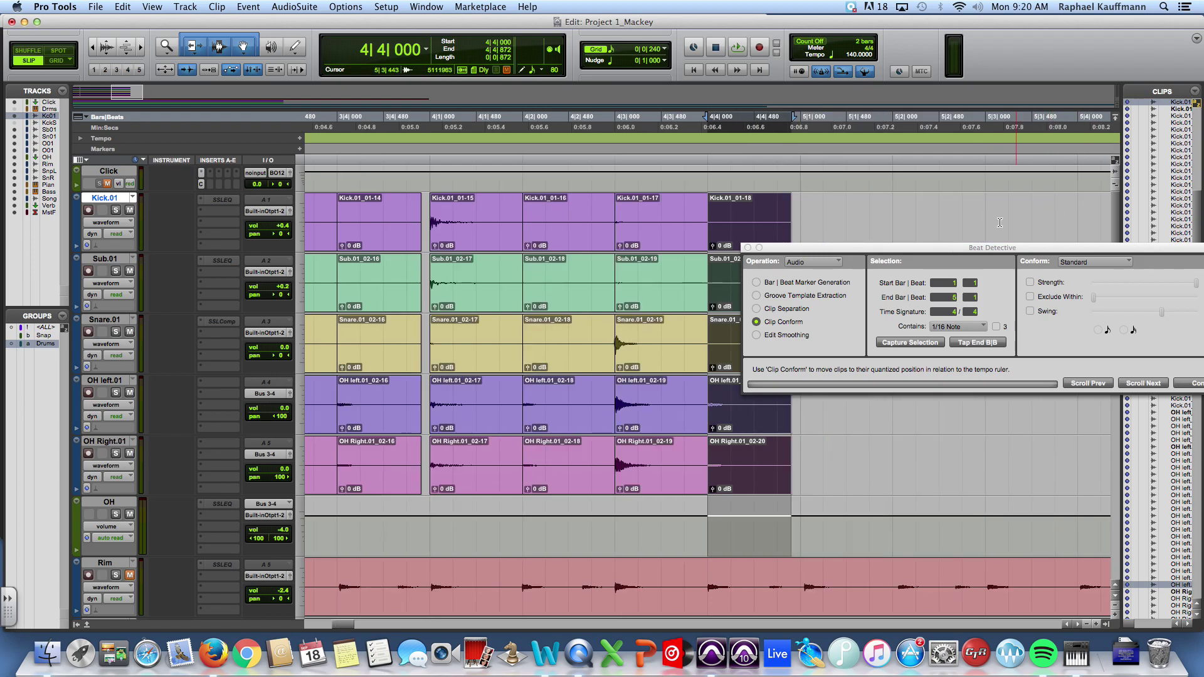
Solo the grouped drum tracks, play the conformed drums, then close Beat Detective
{"action": "key", "text": "Return"}
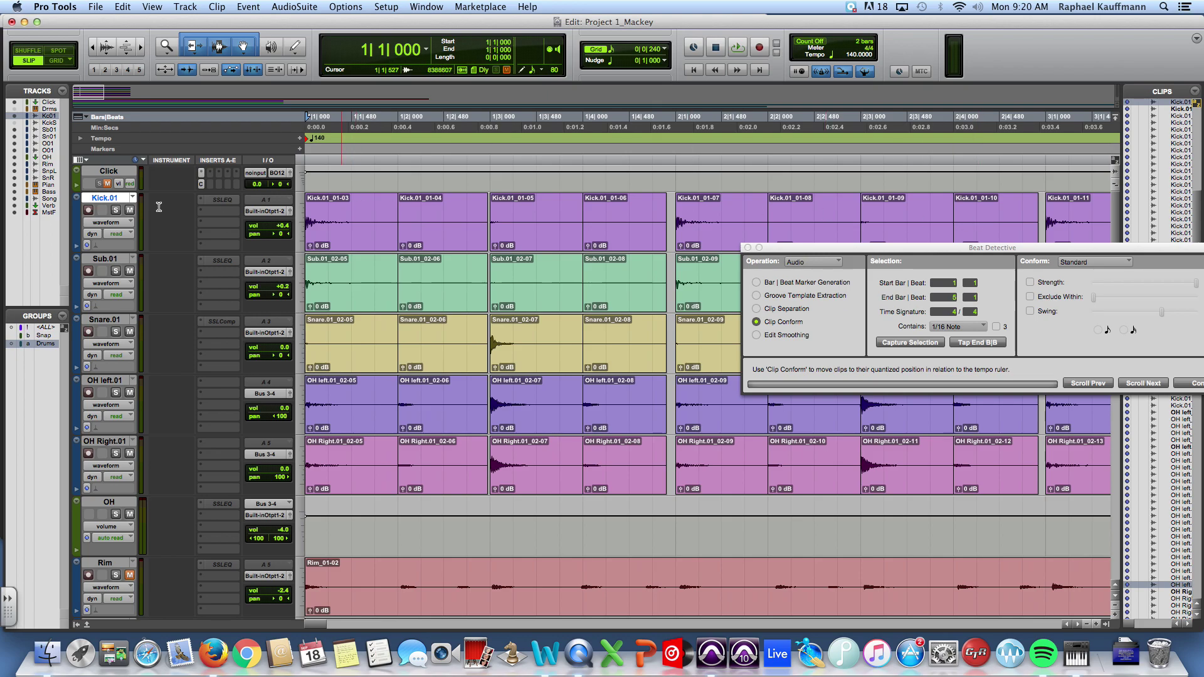
{"action": "left_click", "coordinate": [115, 211]}
{"action": "key", "text": "space"}
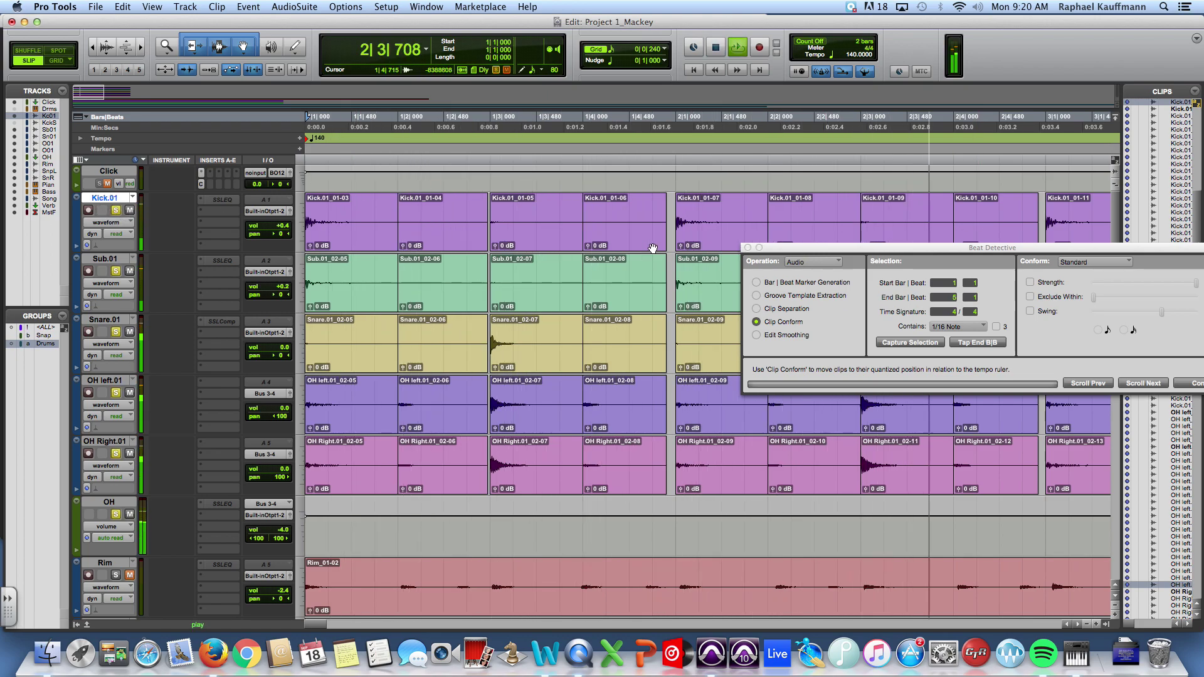
{"action": "left_click", "coordinate": [748, 249]}
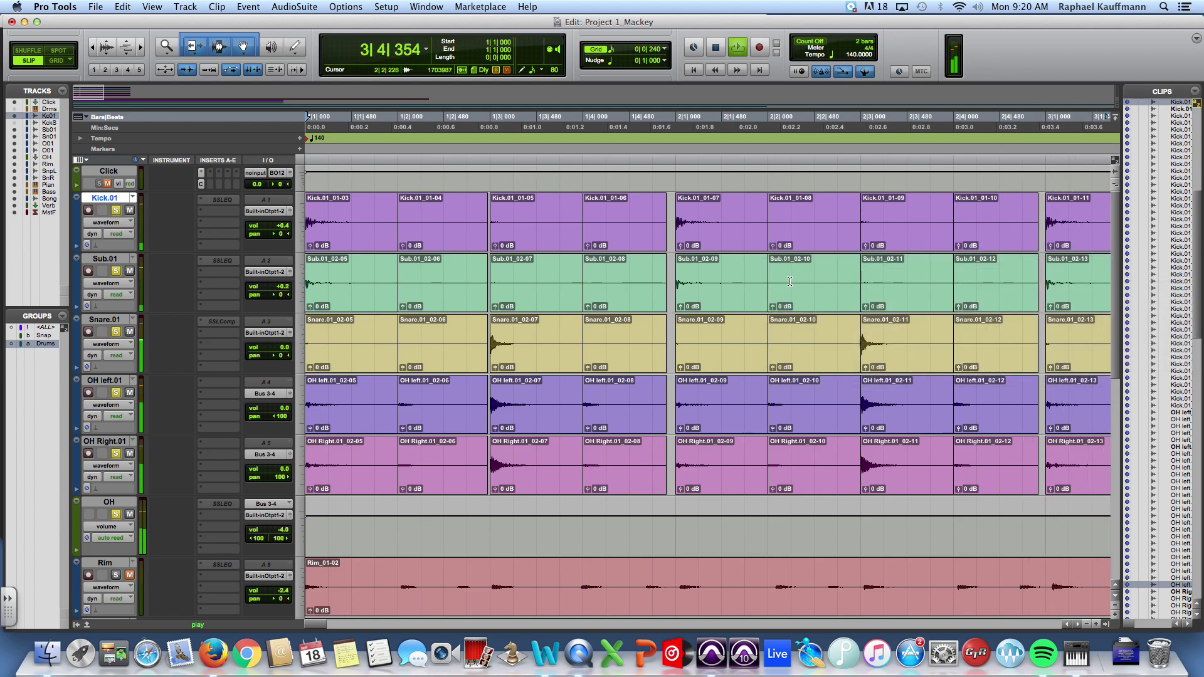
{"action": "key", "text": "super+bracketleft"}
{"action": "key", "text": "super+bracketleft"}
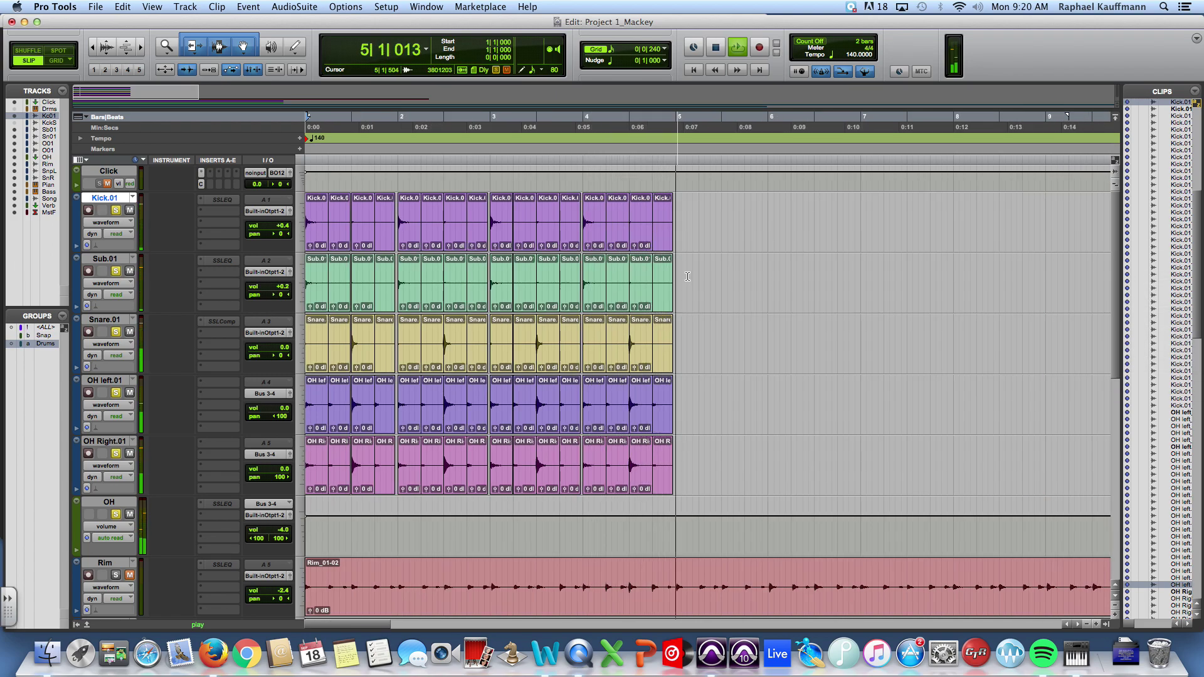
{"action": "key", "text": "space"}
Select the drum clips across bars 1–4 and loop-play them
{"action": "left_click", "coordinate": [318, 237]}
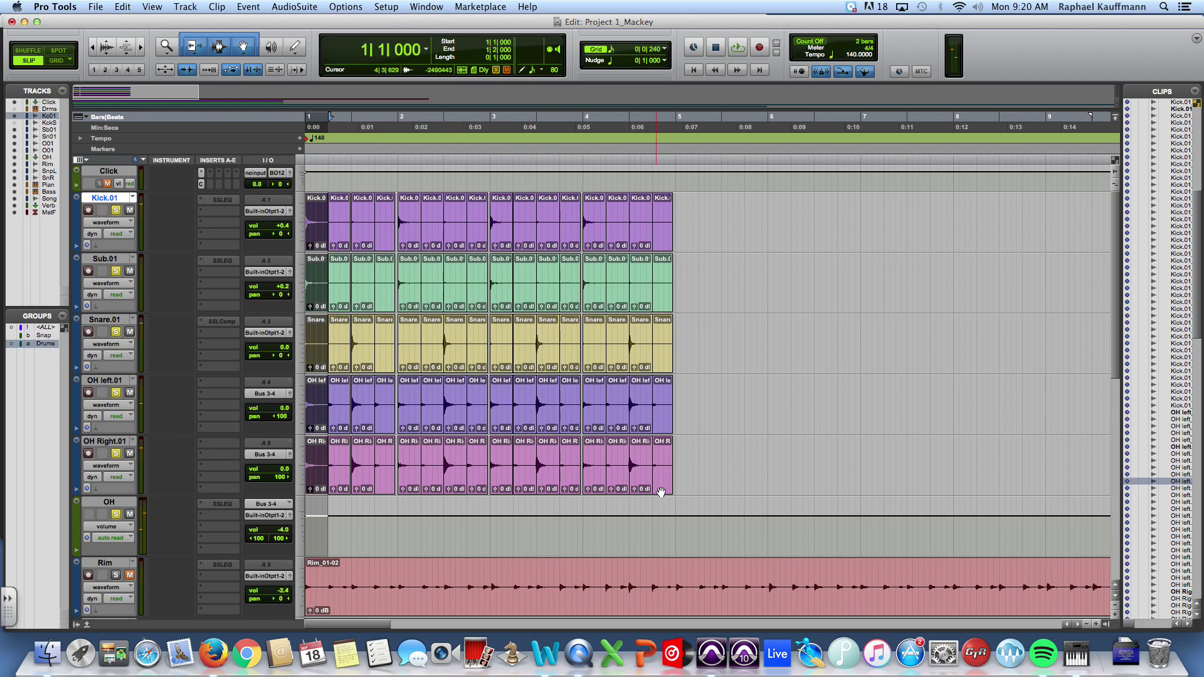
{"action": "left_click", "coordinate": [663, 491], "text": "shift"}
{"action": "key", "text": "space"}
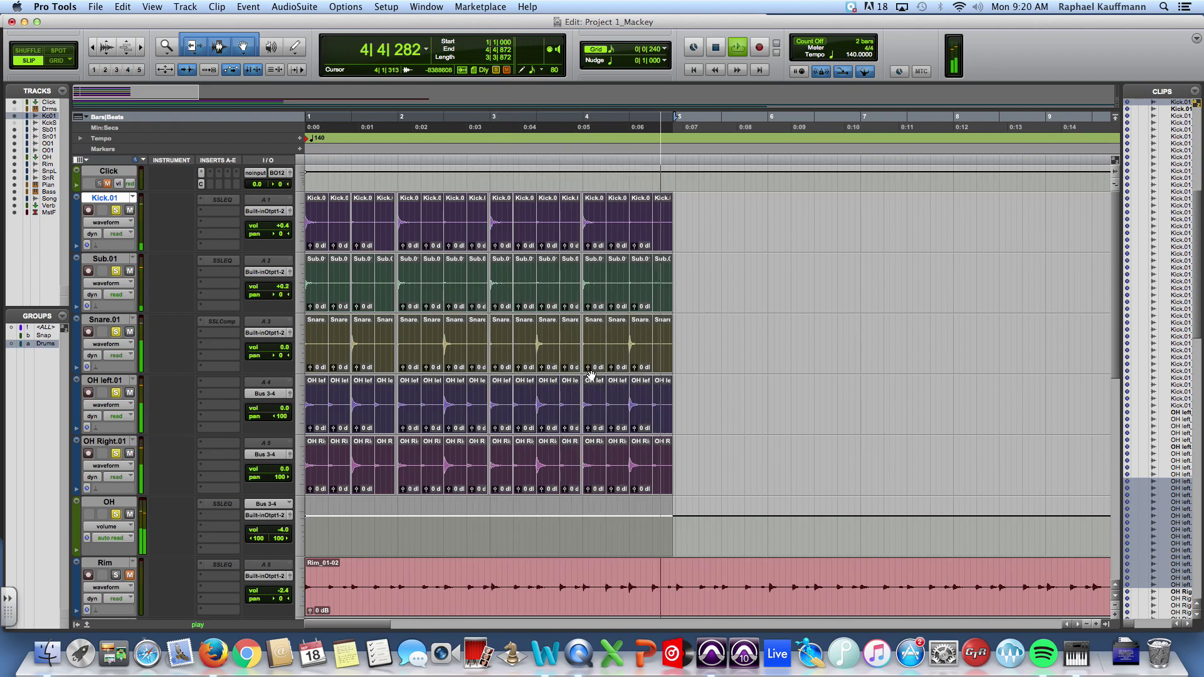
{"action": "key", "text": "space"}
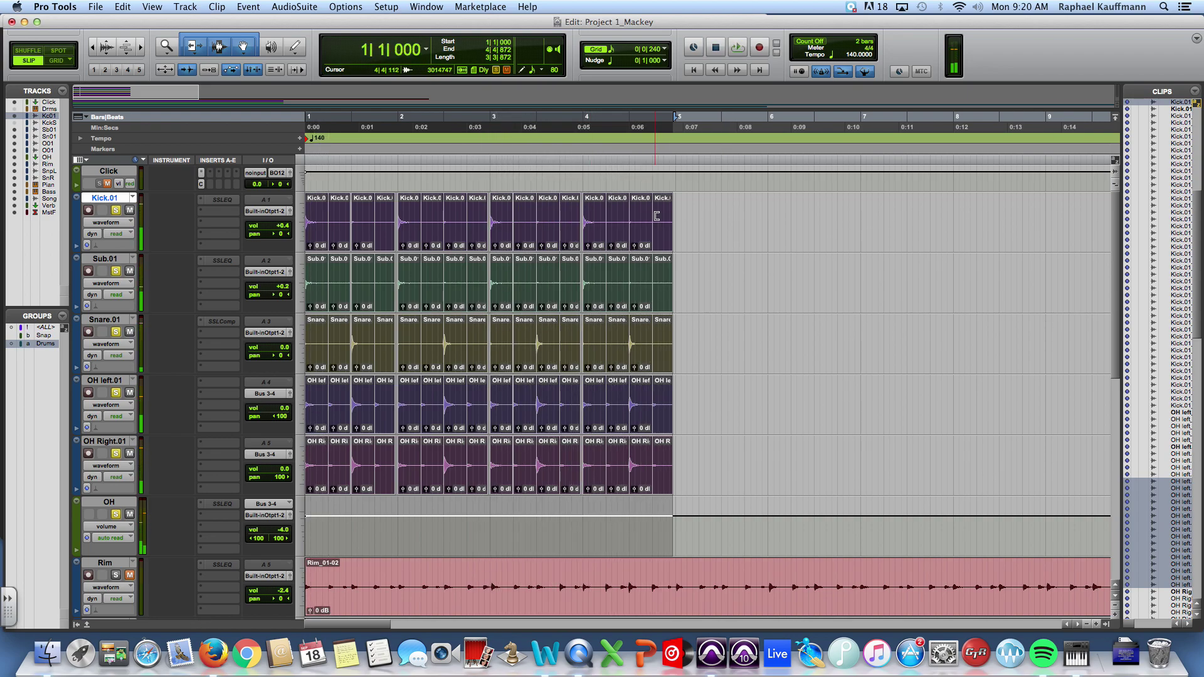
Switch to Grid mode and reselect every drum clip through bar 5
{"action": "left_click", "coordinate": [56, 61]}
{"action": "left_click", "coordinate": [675, 215], "text": "shift"}
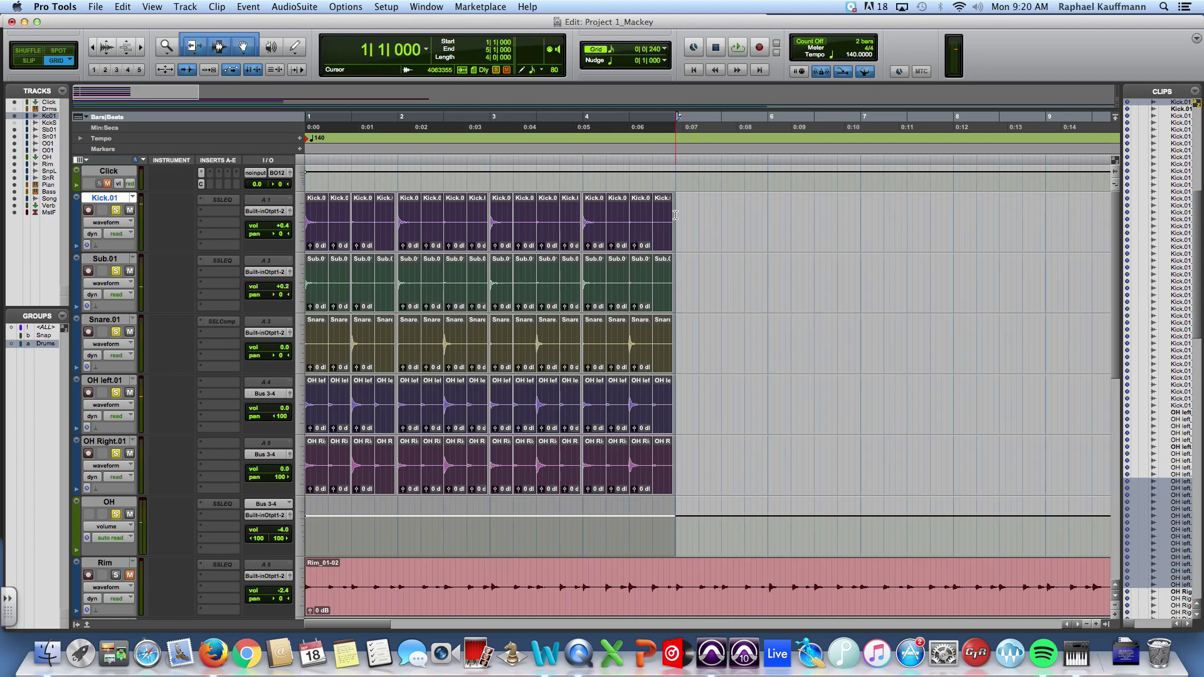
{"action": "left_click", "coordinate": [713, 250]}
{"action": "left_click", "coordinate": [316, 239]}
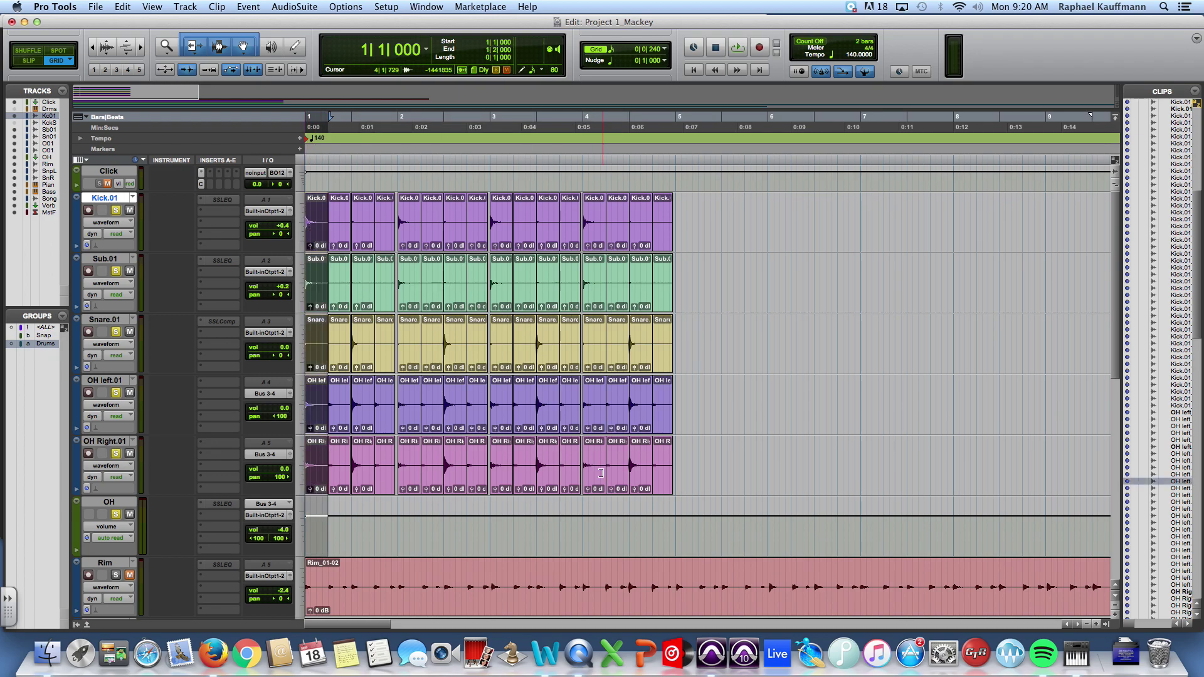
{"action": "left_click", "coordinate": [658, 487], "text": "shift"}
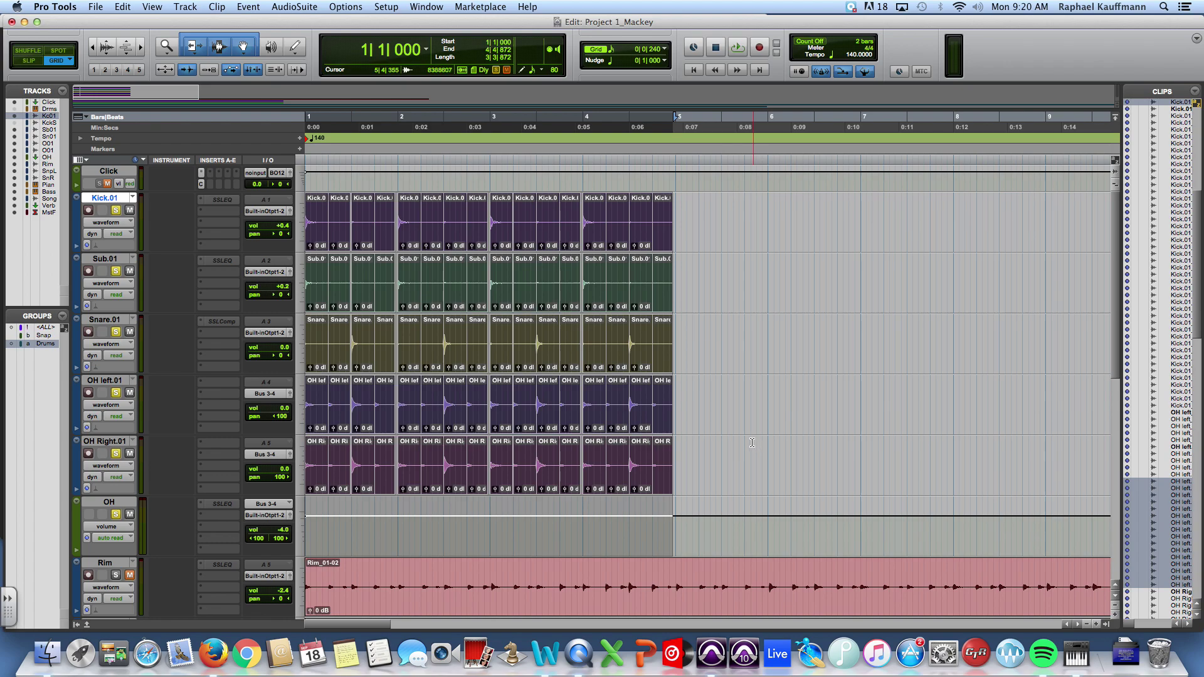
Open Beat Detective from the Event menu and switch it to Edit Smoothing
{"action": "left_click", "coordinate": [217, 7]}
{"action": "mouse_move", "coordinate": [249, 7]}
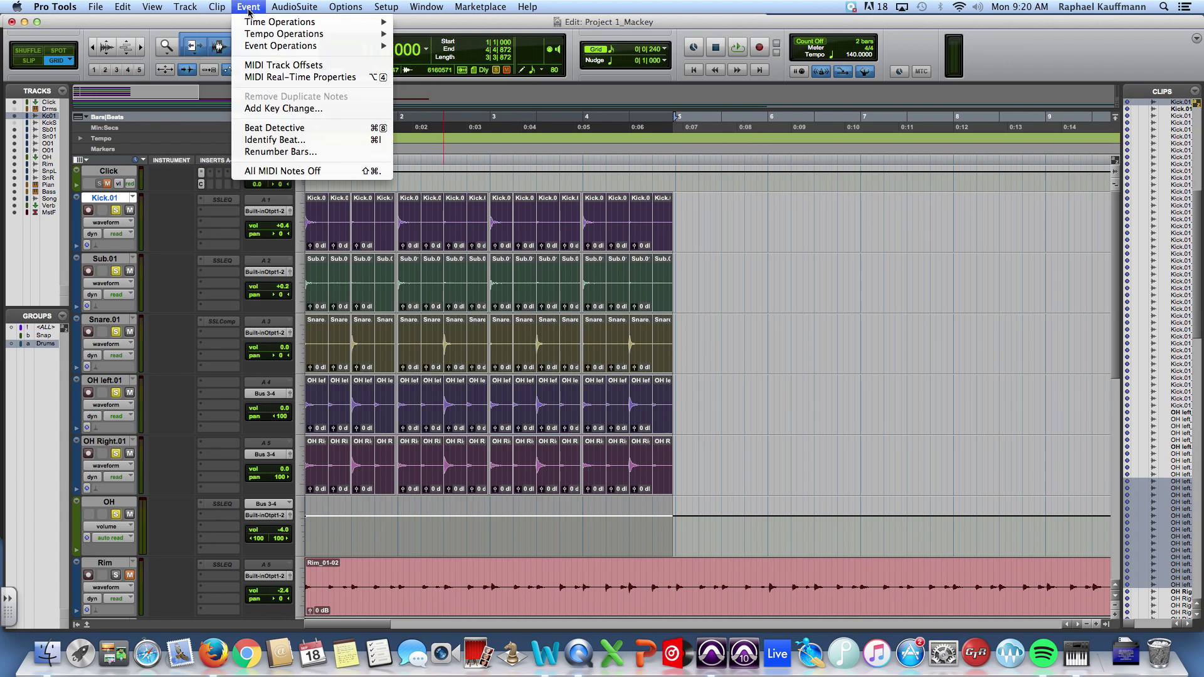
{"action": "left_click", "coordinate": [270, 127]}
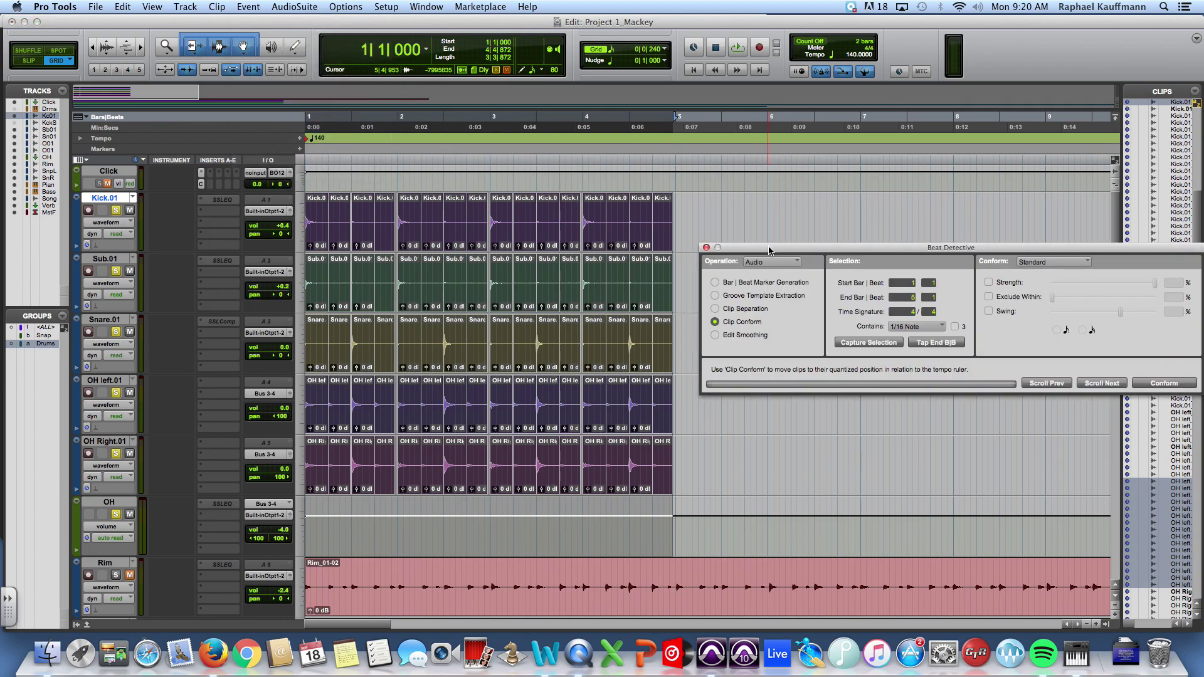
{"action": "left_click_drag", "start_coordinate": [769, 250], "coordinate": [673, 69]}
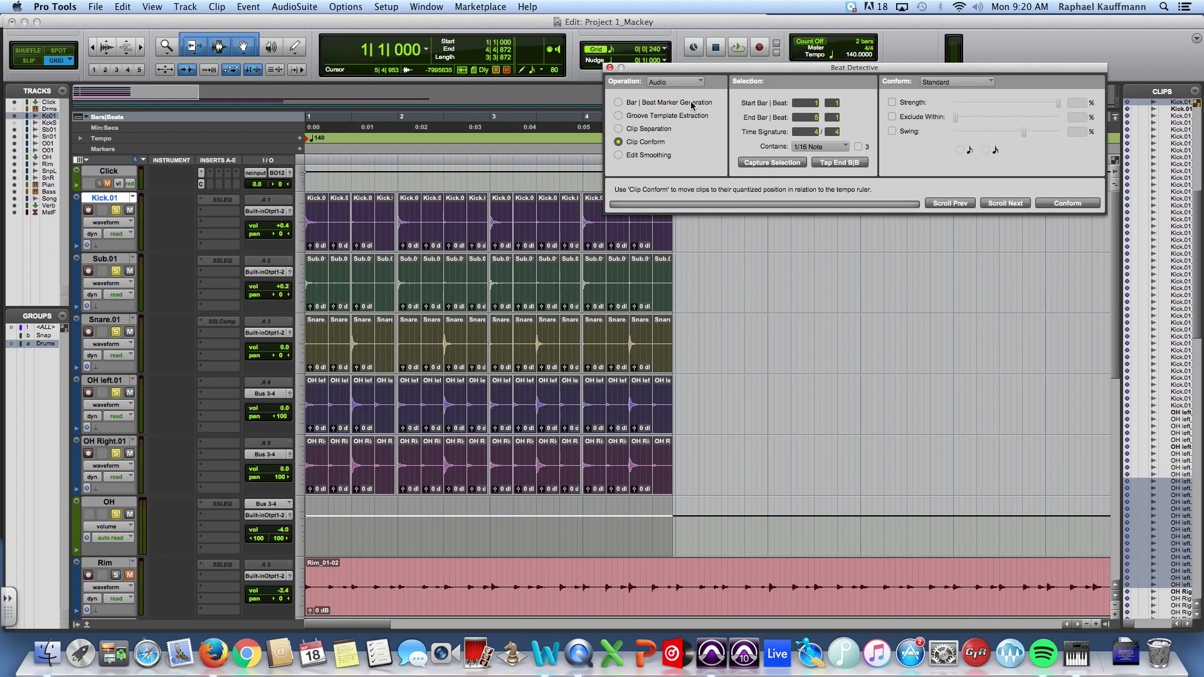
{"action": "left_click", "coordinate": [650, 157]}
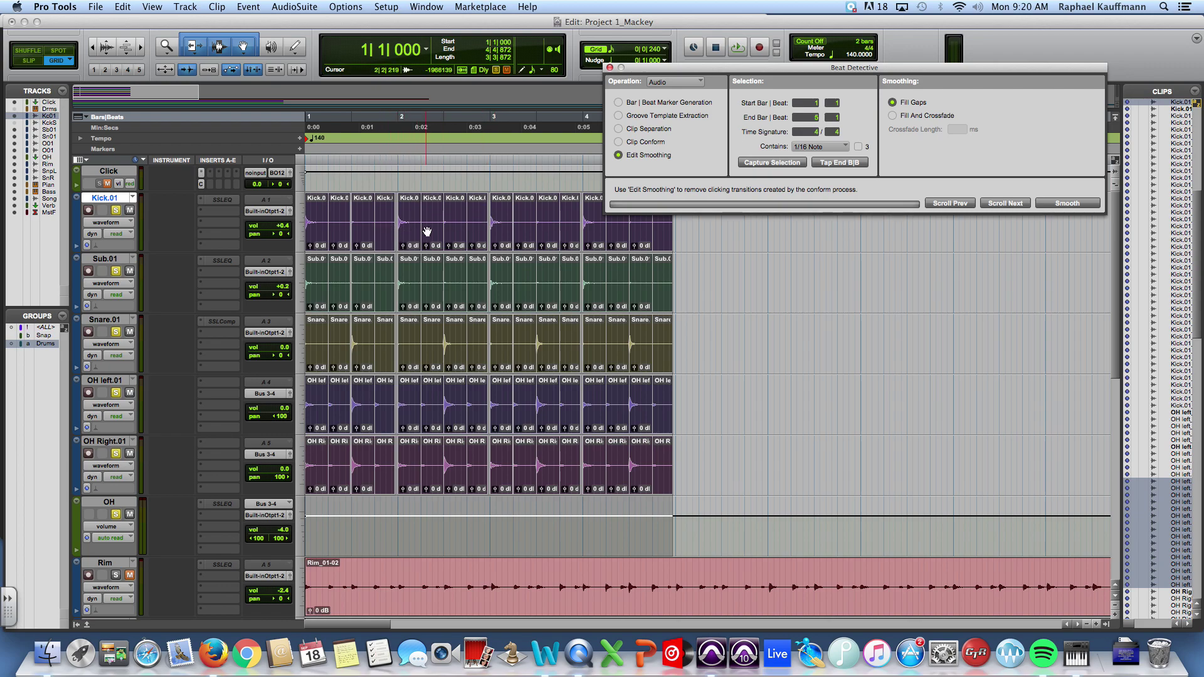
Inspect the gap at 1|4, reselect all drum clips, and reopen Beat Detective with Cmd+8
{"action": "left_click", "coordinate": [655, 260]}
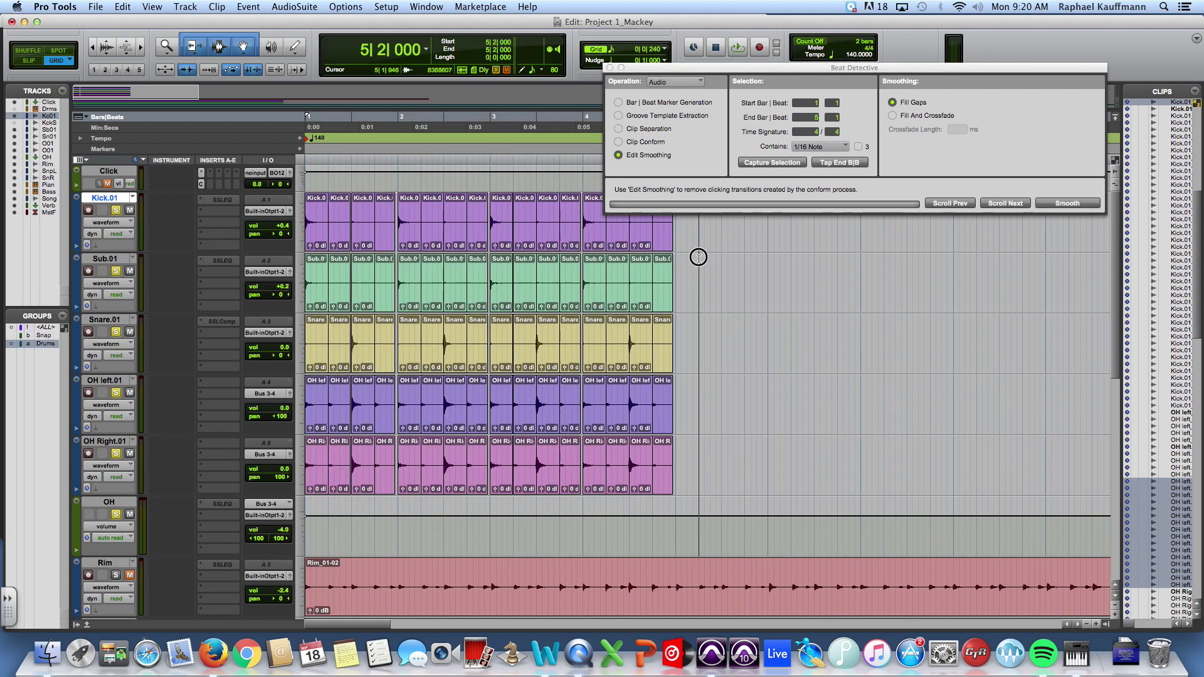
{"action": "left_click", "coordinate": [387, 232]}
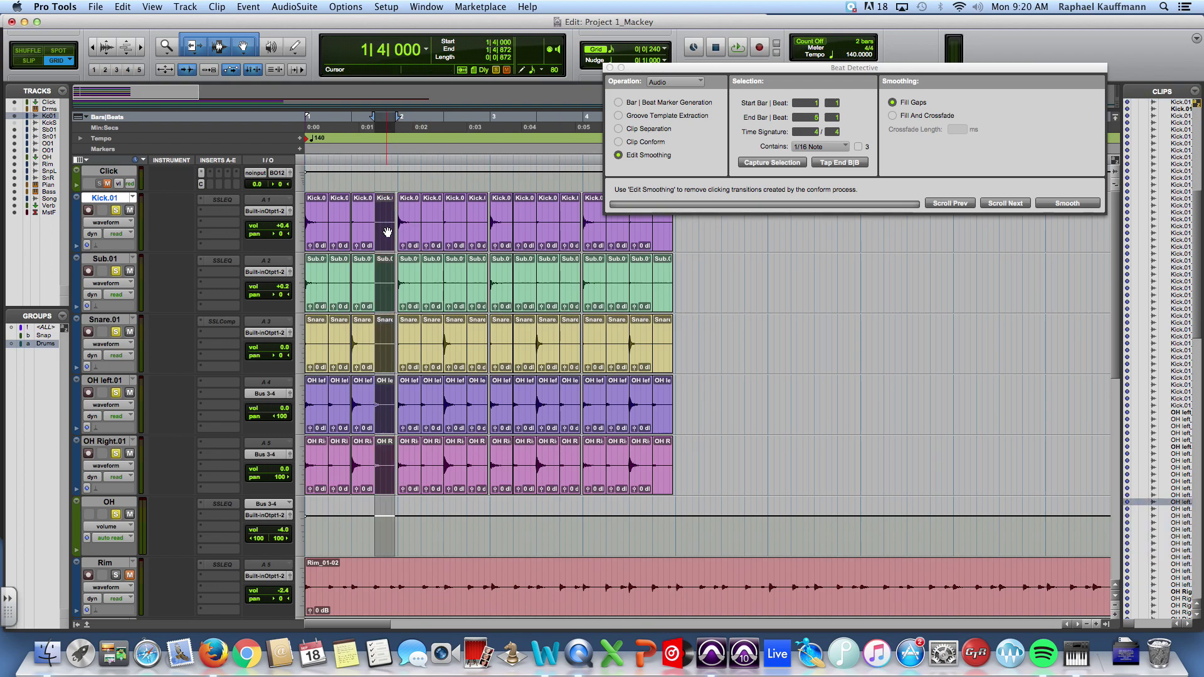
{"action": "key", "text": "super+bracketright"}
{"action": "key", "text": "super+bracketright"}
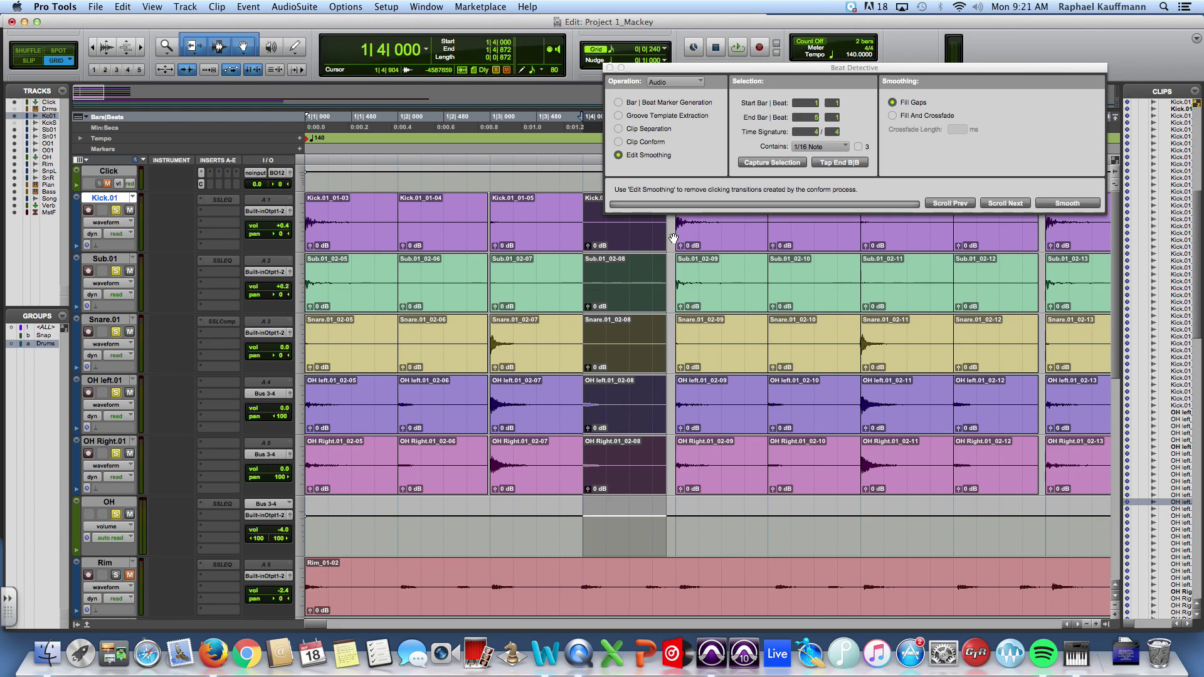
{"action": "left_click", "coordinate": [611, 68]}
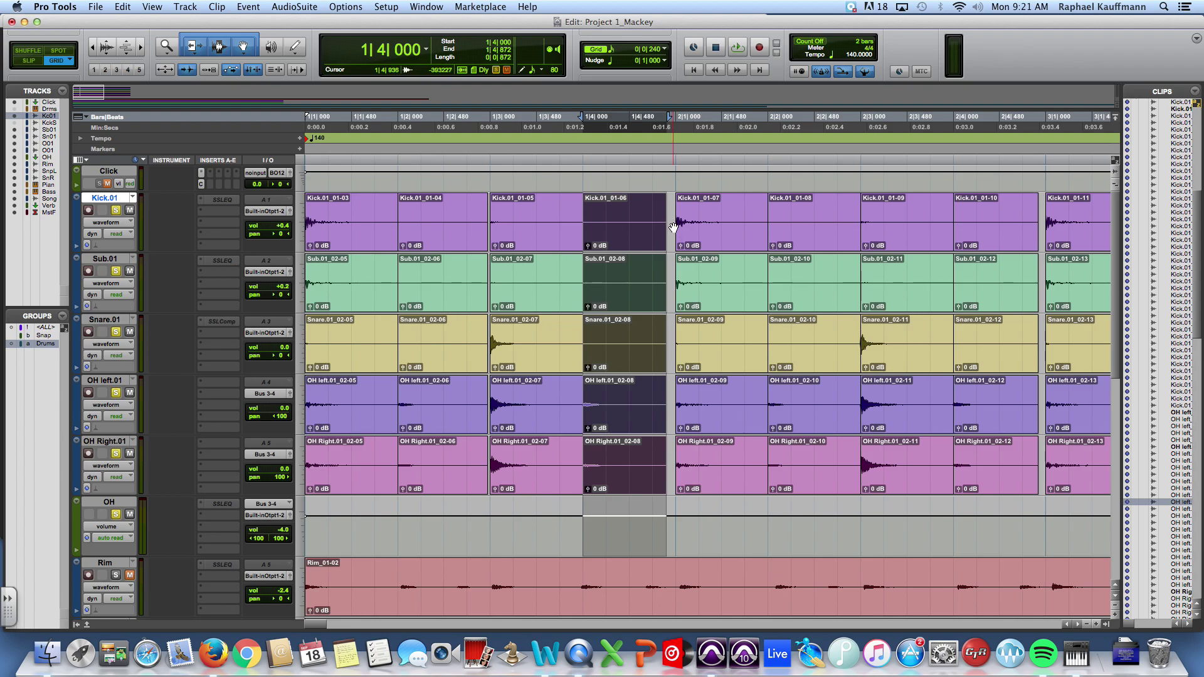
{"action": "key", "text": "super+bracketleft"}
{"action": "key", "text": "super+bracketleft"}
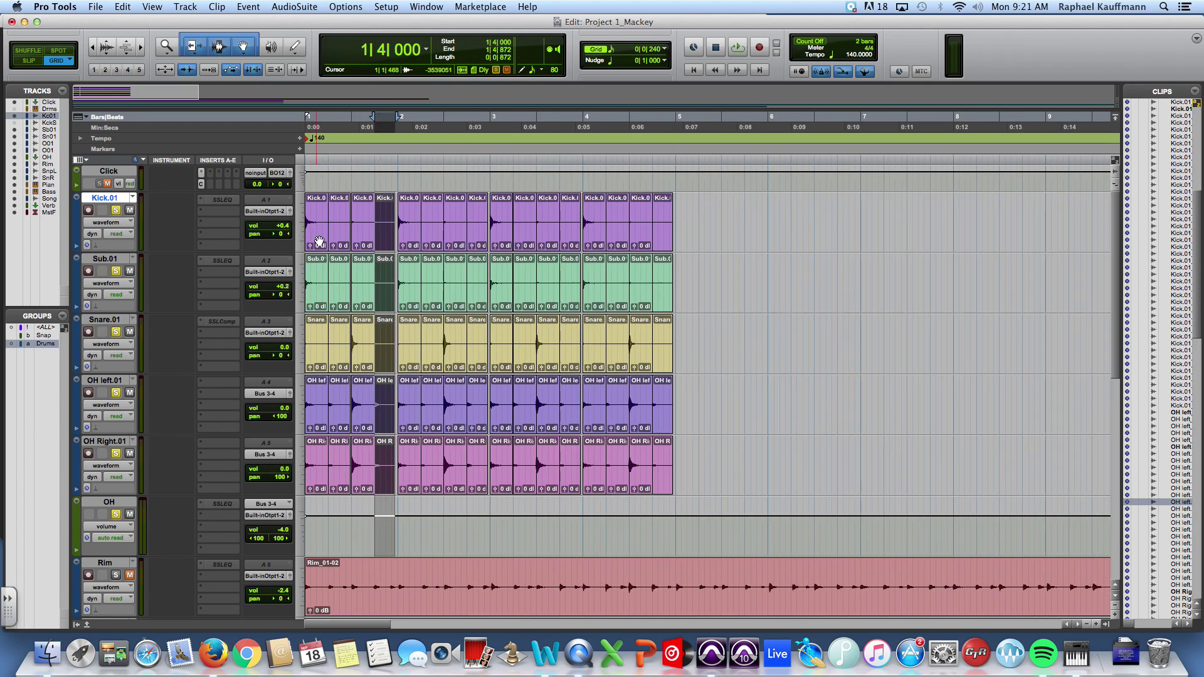
{"action": "left_click", "coordinate": [320, 241]}
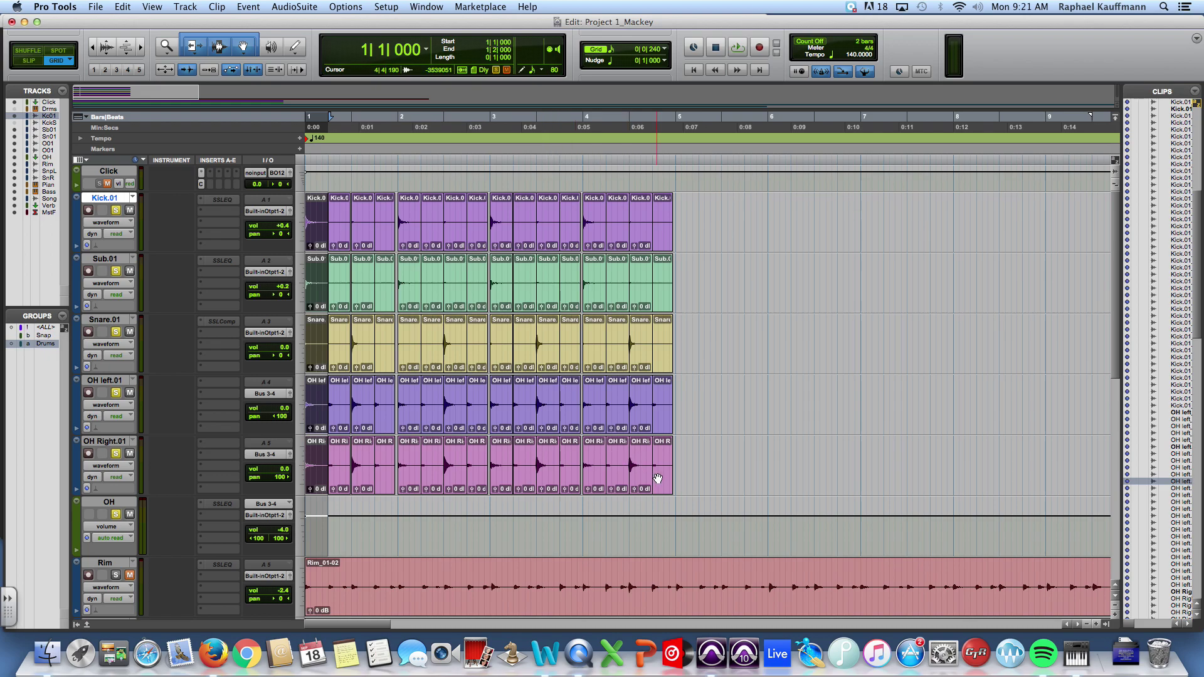
{"action": "left_click", "coordinate": [660, 482], "text": "shift"}
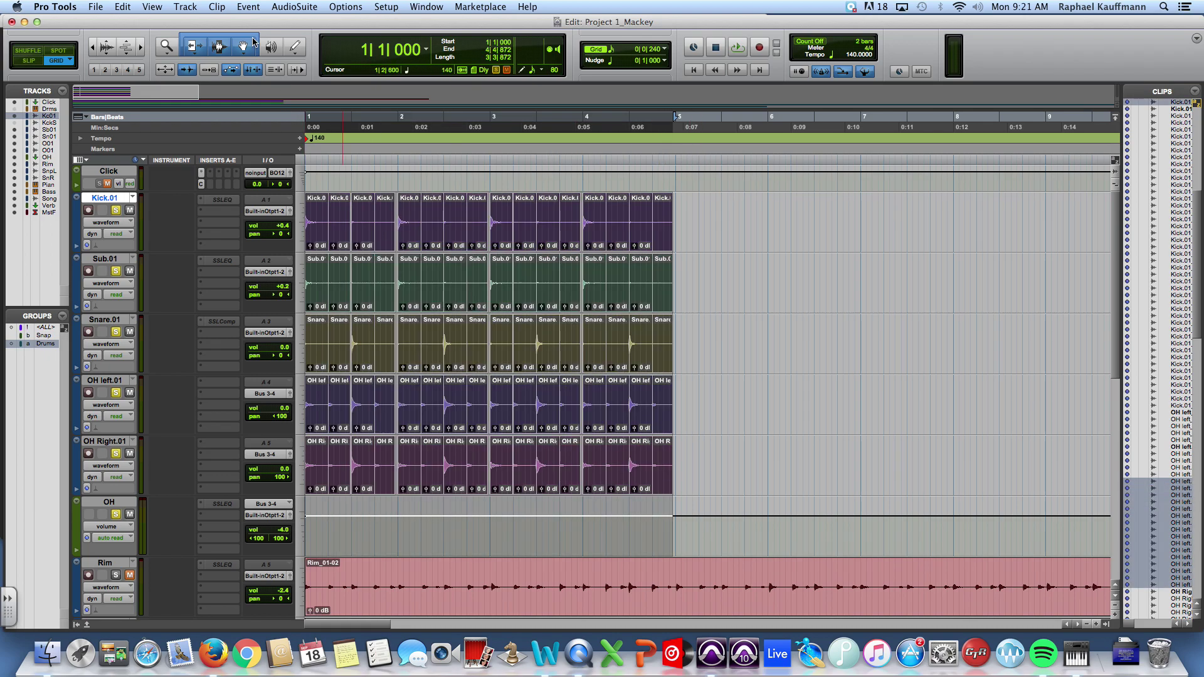
{"action": "key", "text": "super+8"}
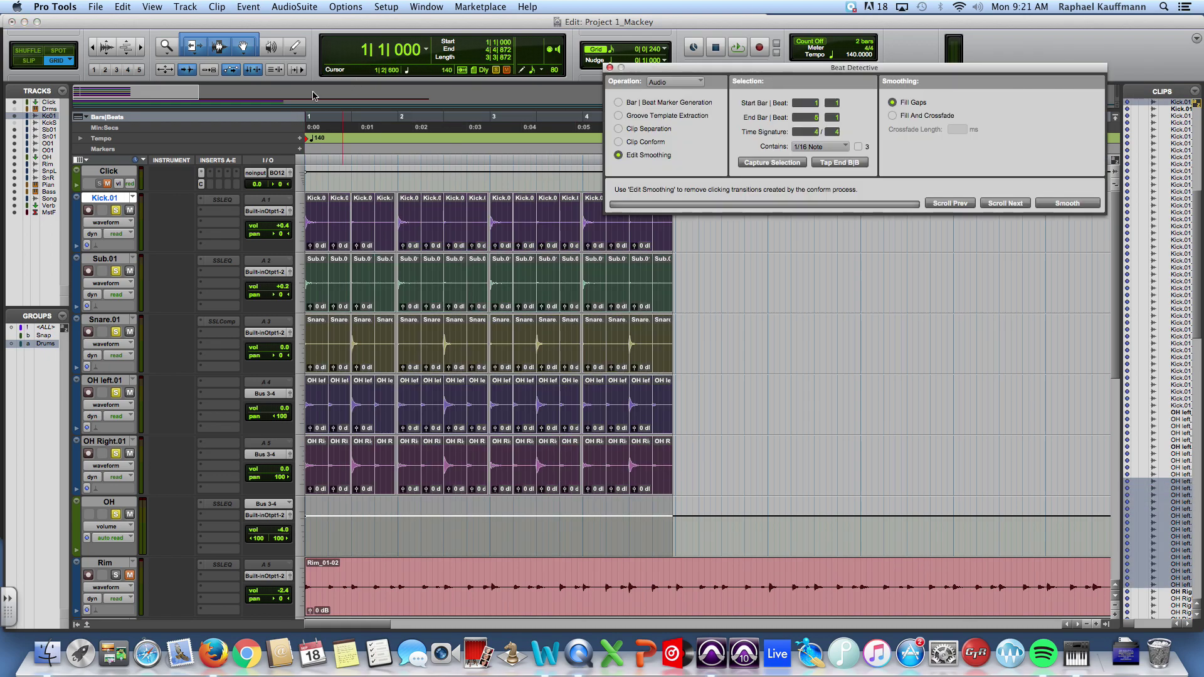
Choose Fill And Crossfade (5 ms) and apply Smooth to the selected drum clips
{"action": "left_click", "coordinate": [894, 117]}
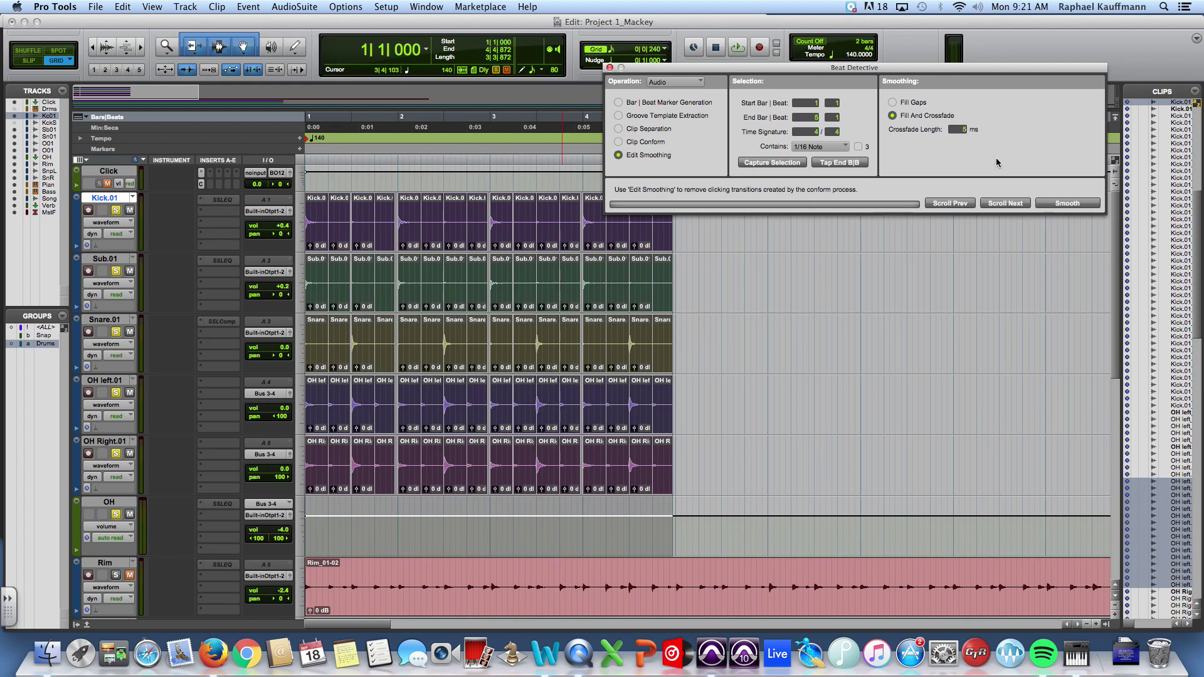
{"action": "left_click", "coordinate": [1062, 205]}
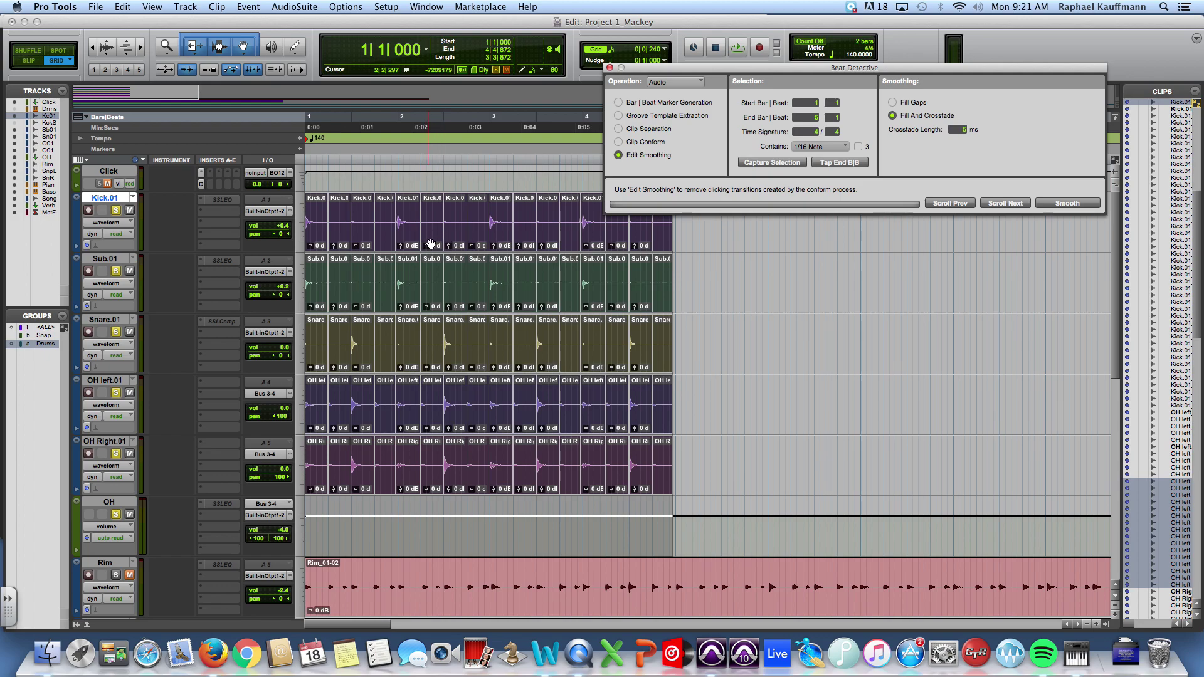
Zoom in to inspect the new crossfades, with Beat Detective moved aside
{"action": "key", "text": "super+bracketright"}
{"action": "key", "text": "super+bracketright"}
{"action": "key", "text": "super+bracketright"}
{"action": "key", "text": "super+bracketright"}
{"action": "key", "text": "super+bracketright"}
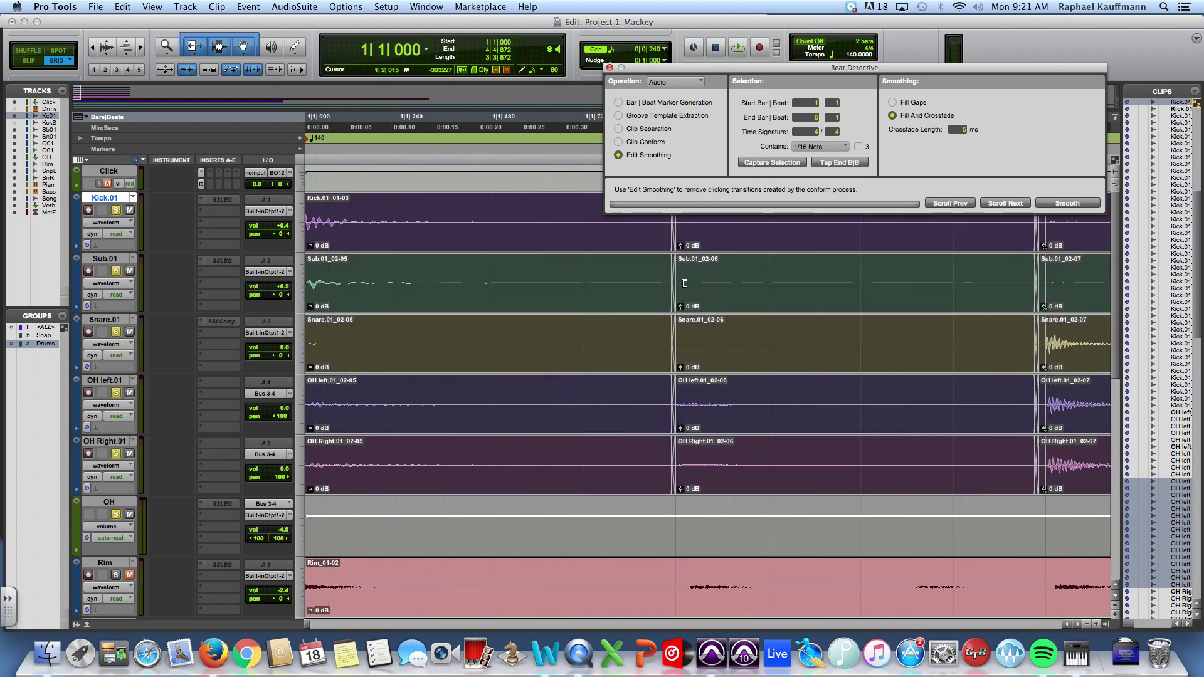
{"action": "left_click_drag", "start_coordinate": [644, 70], "coordinate": [959, 331]}
{"action": "key", "text": "super+bracketright"}
{"action": "scroll", "coordinate": [874, 272], "scroll_direction": "right", "scroll_amount": 5}
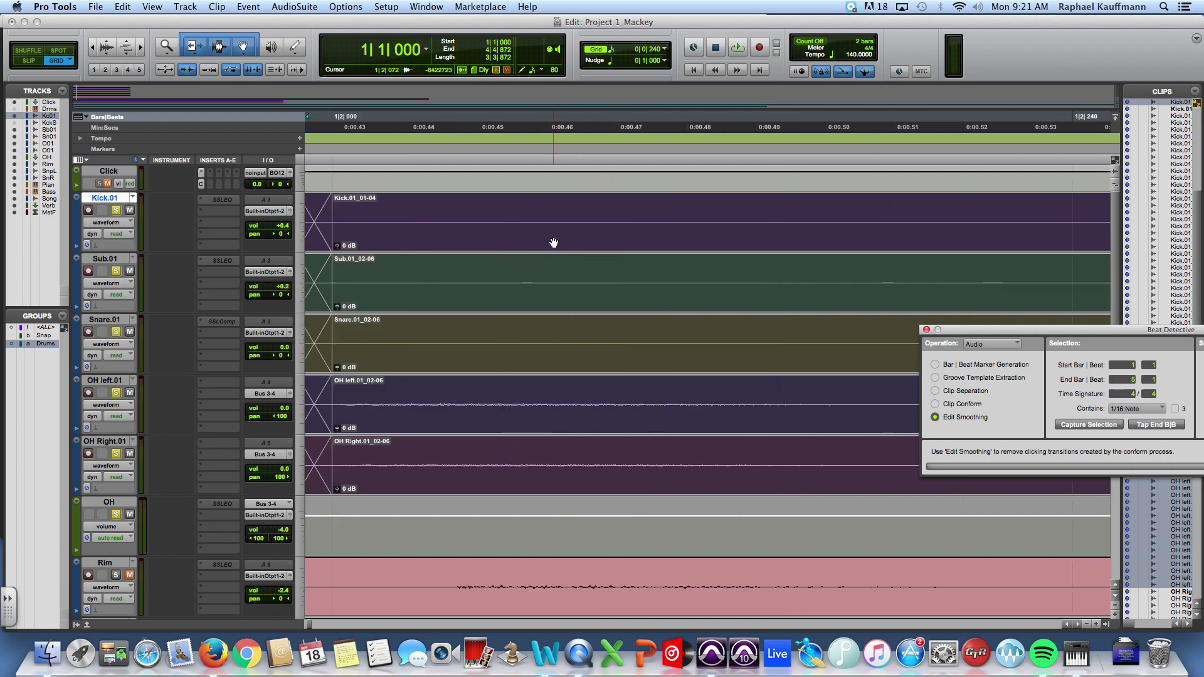
{"action": "key", "text": "super+bracketright"}
{"action": "scroll", "coordinate": [444, 244], "scroll_direction": "left", "scroll_amount": 4}
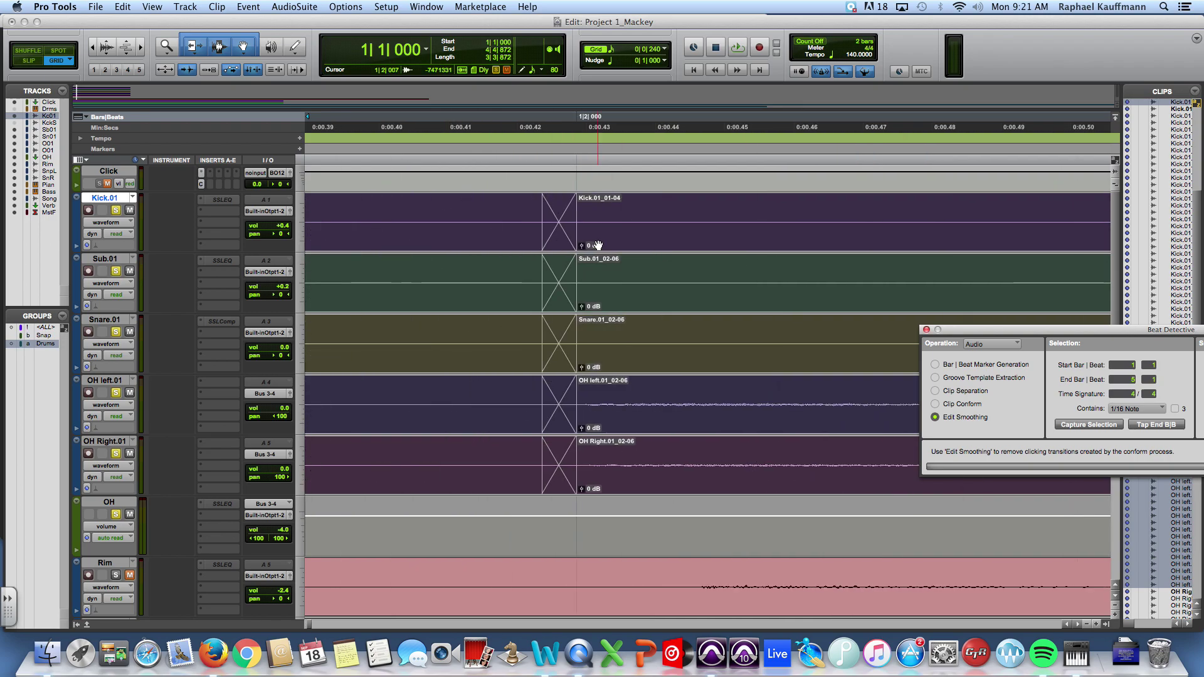
{"action": "key", "text": "super+bracketleft"}
{"action": "key", "text": "super+bracketleft"}
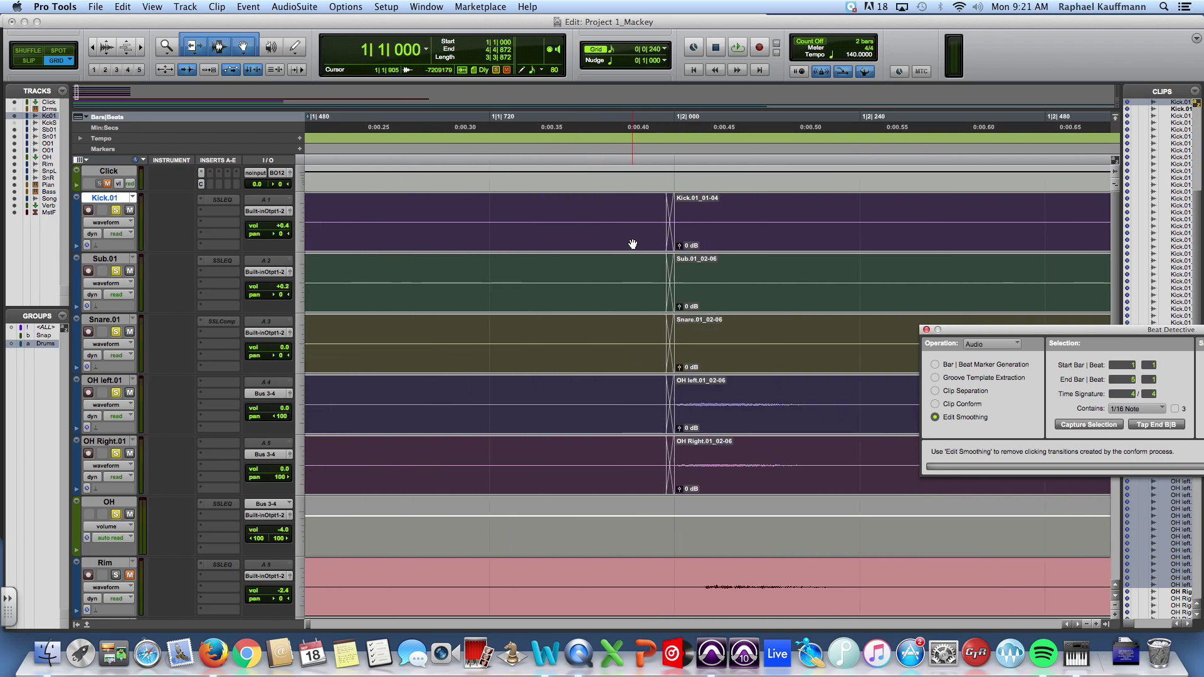
{"action": "key", "text": "super+bracketleft"}
{"action": "key", "text": "super+bracketleft"}
{"action": "key", "text": "super+bracketleft"}
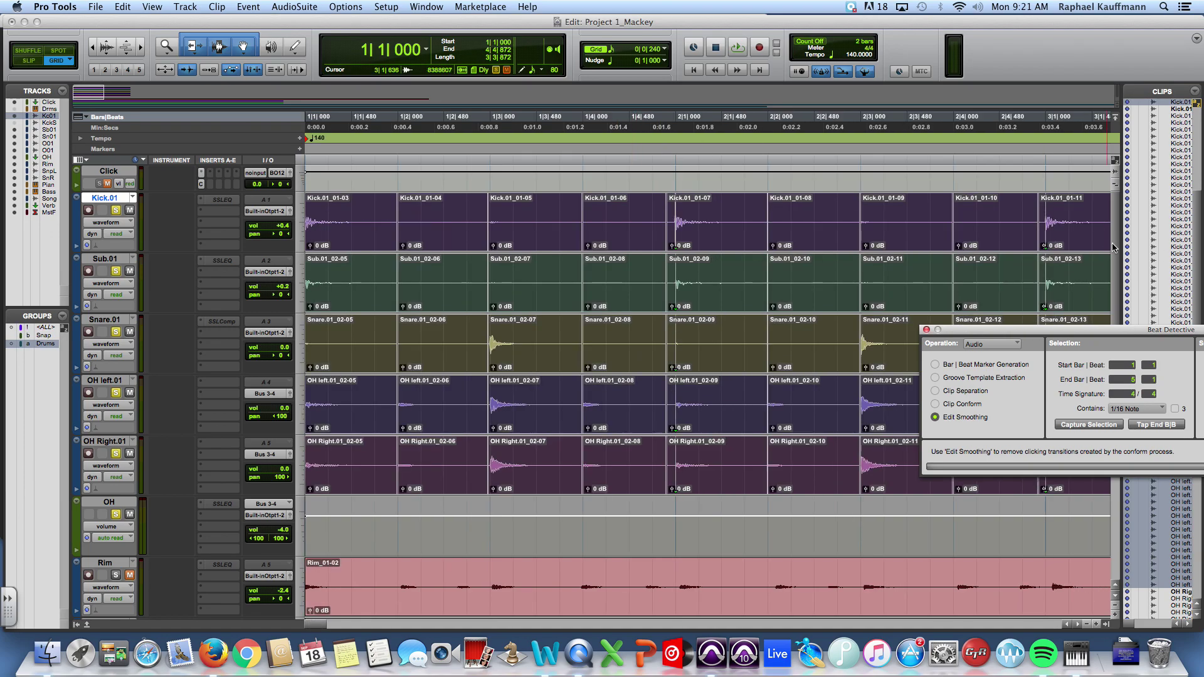
Zoom in on the bar 3 clip boundary in Slip mode and place the edit point at 3|1|016
{"action": "left_click", "coordinate": [1094, 245]}
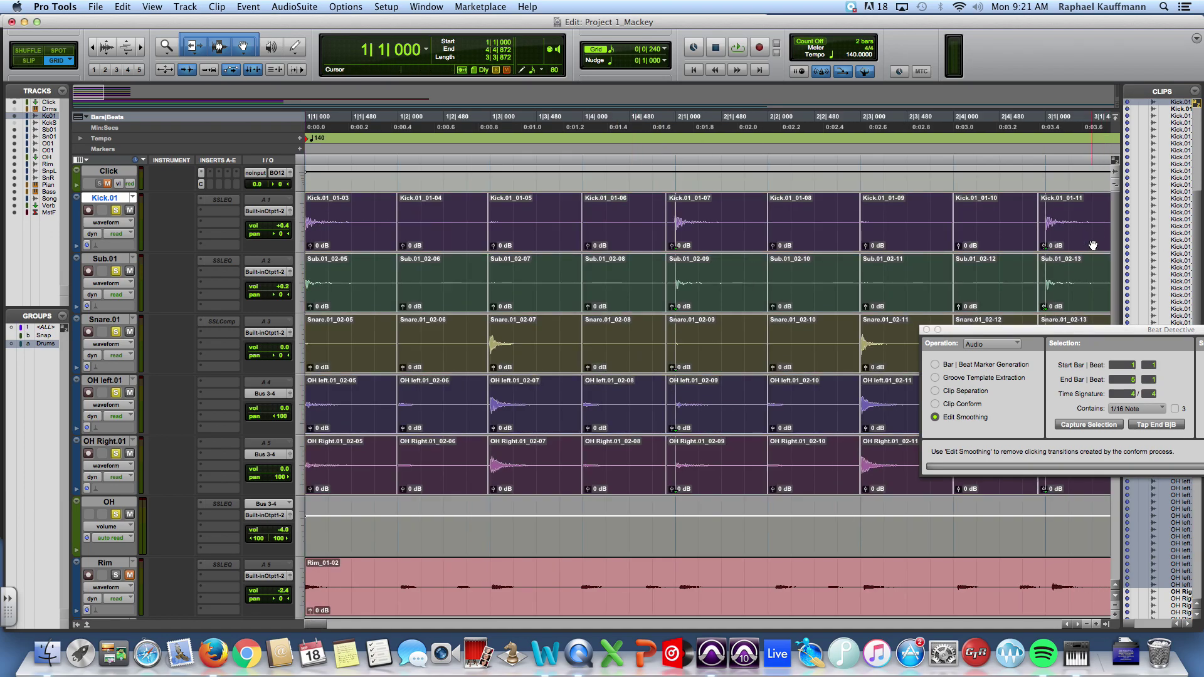
{"action": "left_click", "coordinate": [1047, 183]}
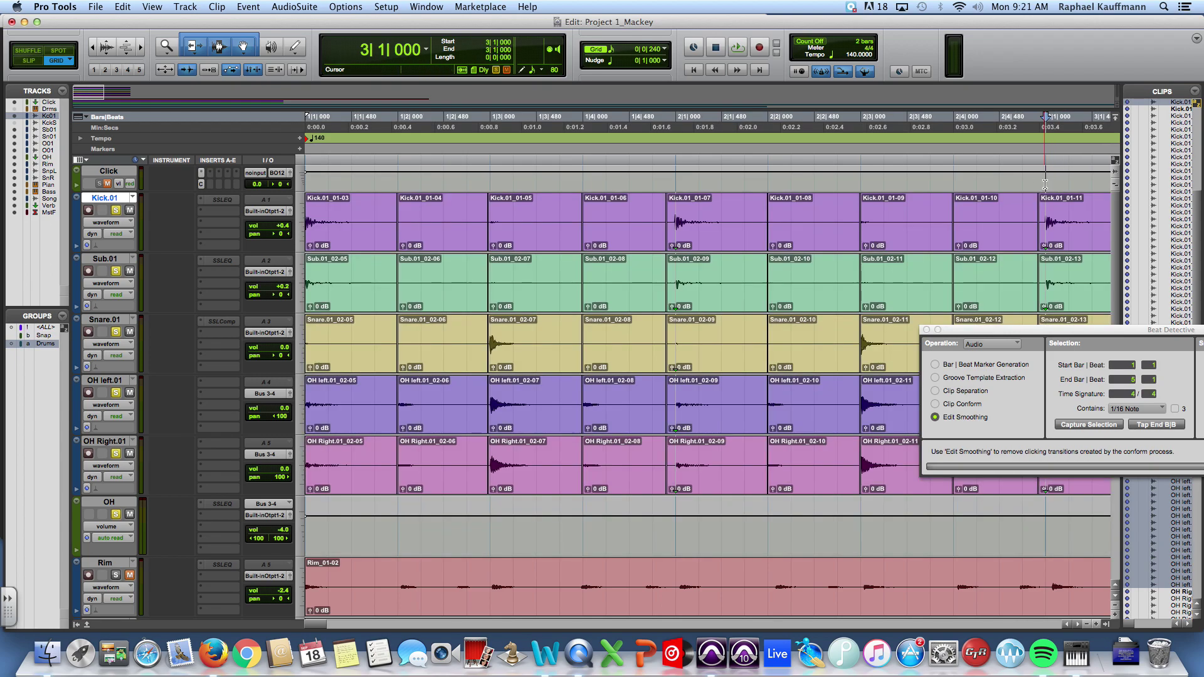
{"action": "key", "text": "super+bracketright"}
{"action": "key", "text": "super+bracketright"}
{"action": "key", "text": "super+bracketright"}
{"action": "key", "text": "super+bracketright"}
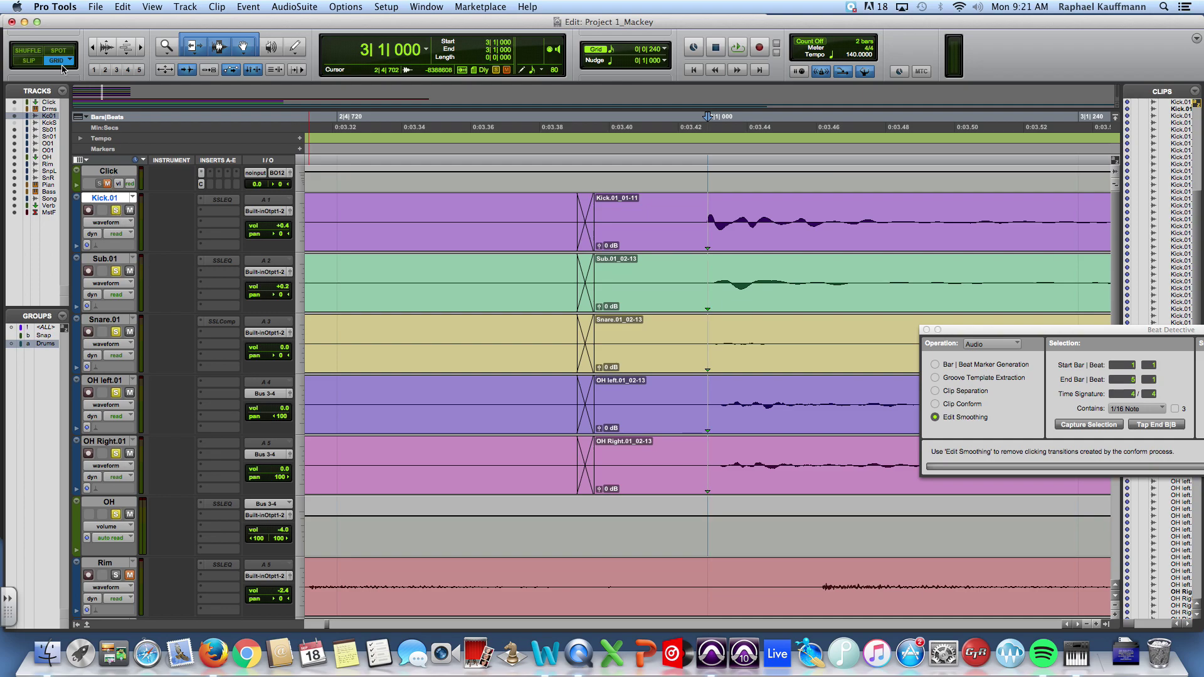
{"action": "left_click", "coordinate": [27, 62]}
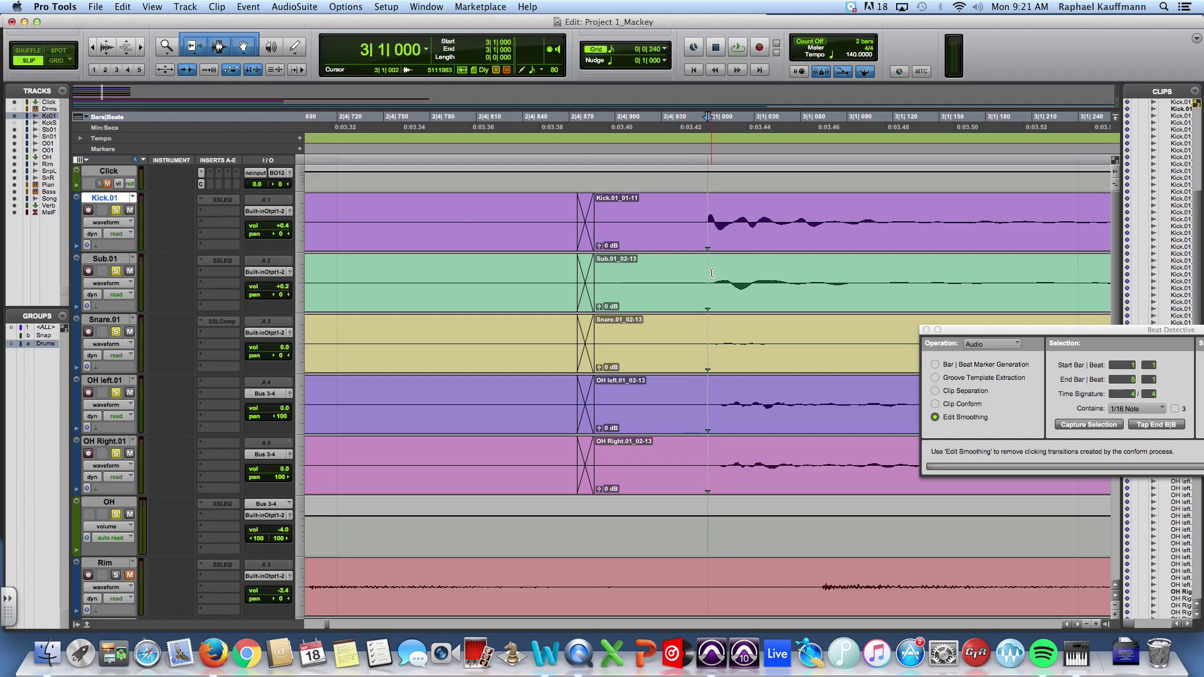
{"action": "left_click_drag", "start_coordinate": [711, 272], "coordinate": [708, 275]}
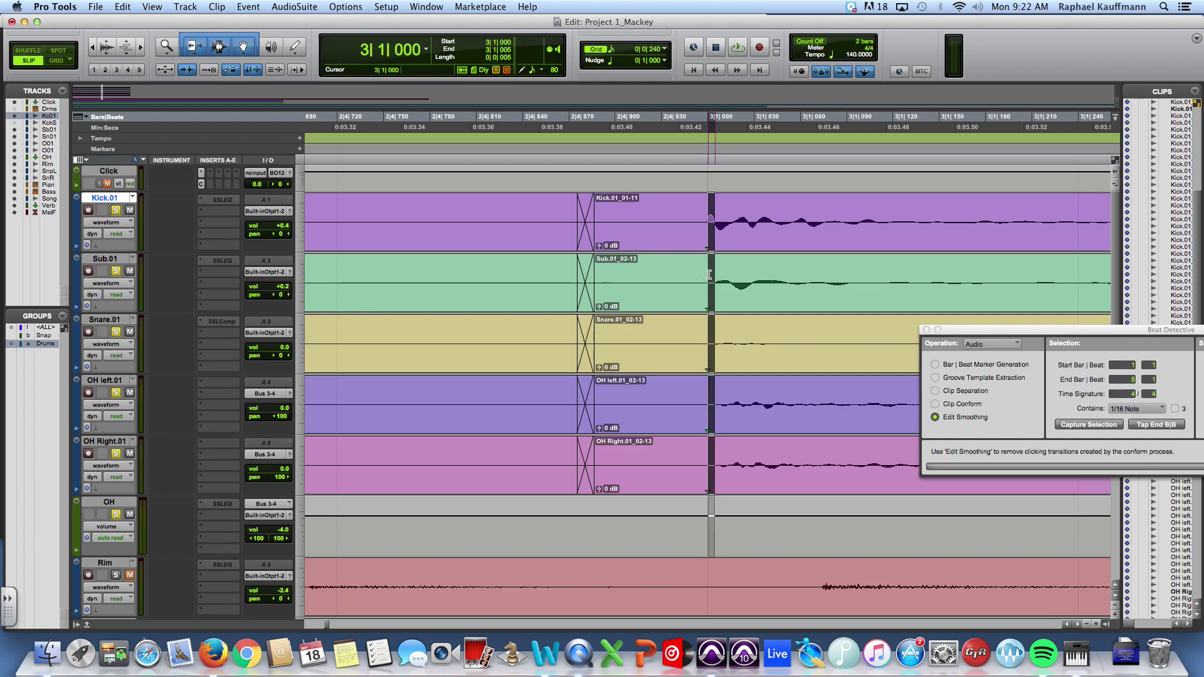
{"action": "left_click", "coordinate": [732, 223]}
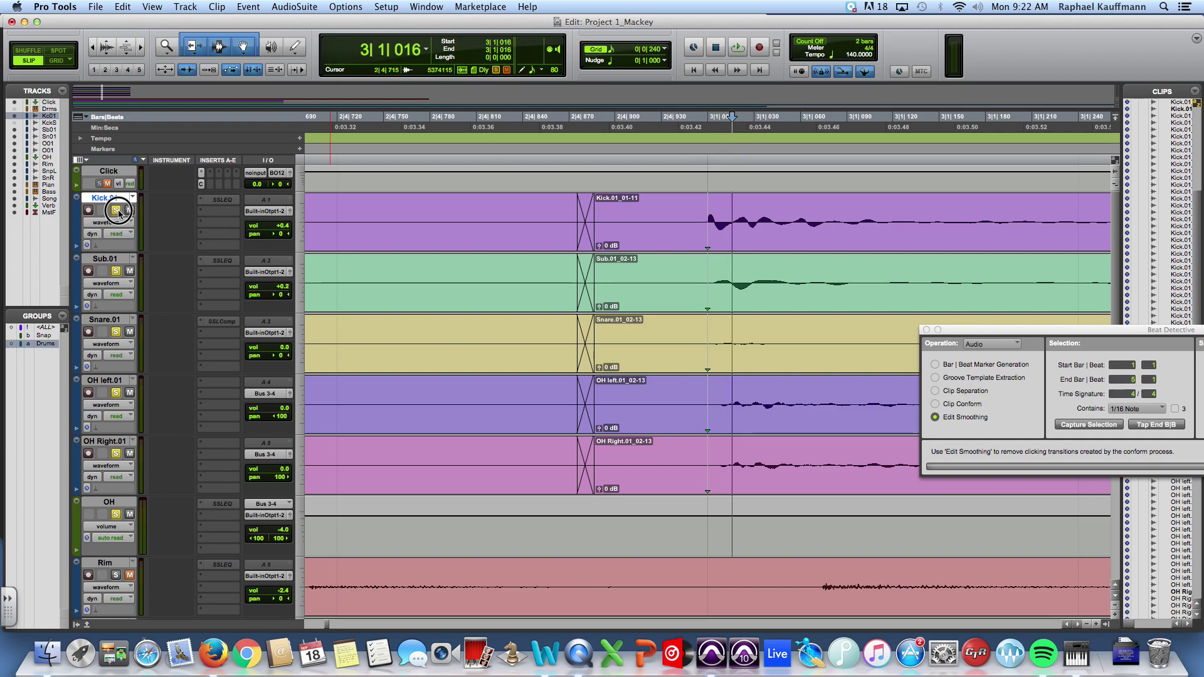
Back in Grid mode, select the drum clips from bar 1 to bar 5, solo them and loop-play
{"action": "key", "text": "r"}
{"action": "key", "text": "r"}
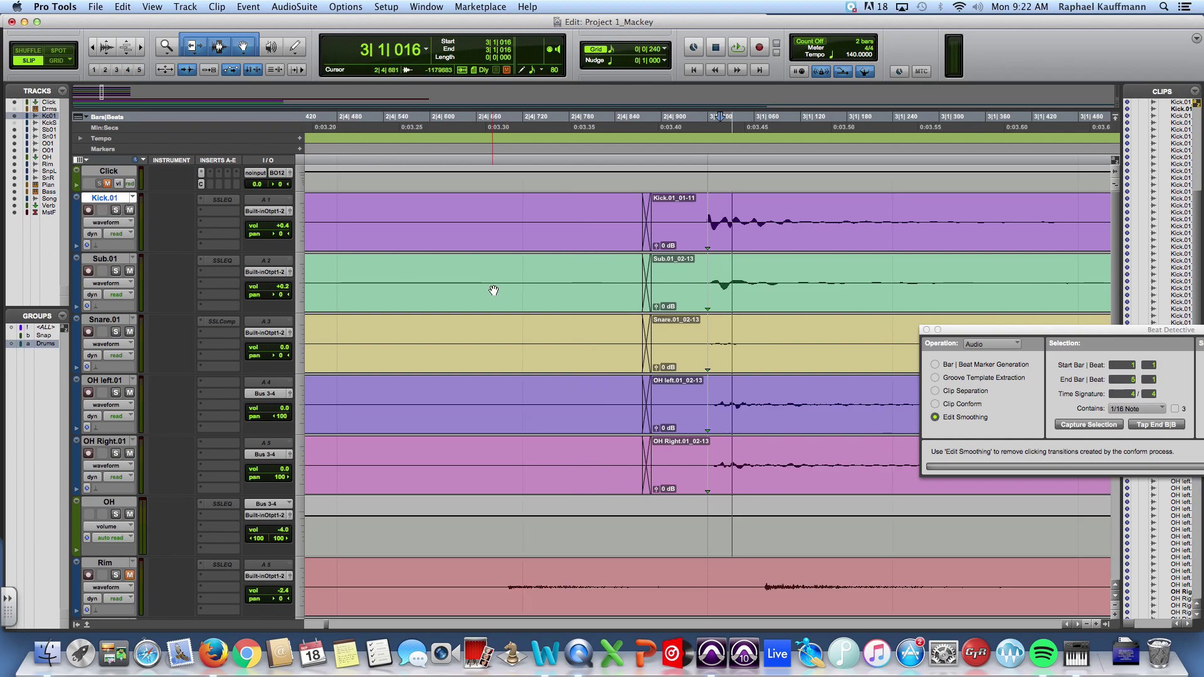
{"action": "key", "text": "r"}
{"action": "key", "text": "r"}
{"action": "key", "text": "r"}
{"action": "key", "text": "r"}
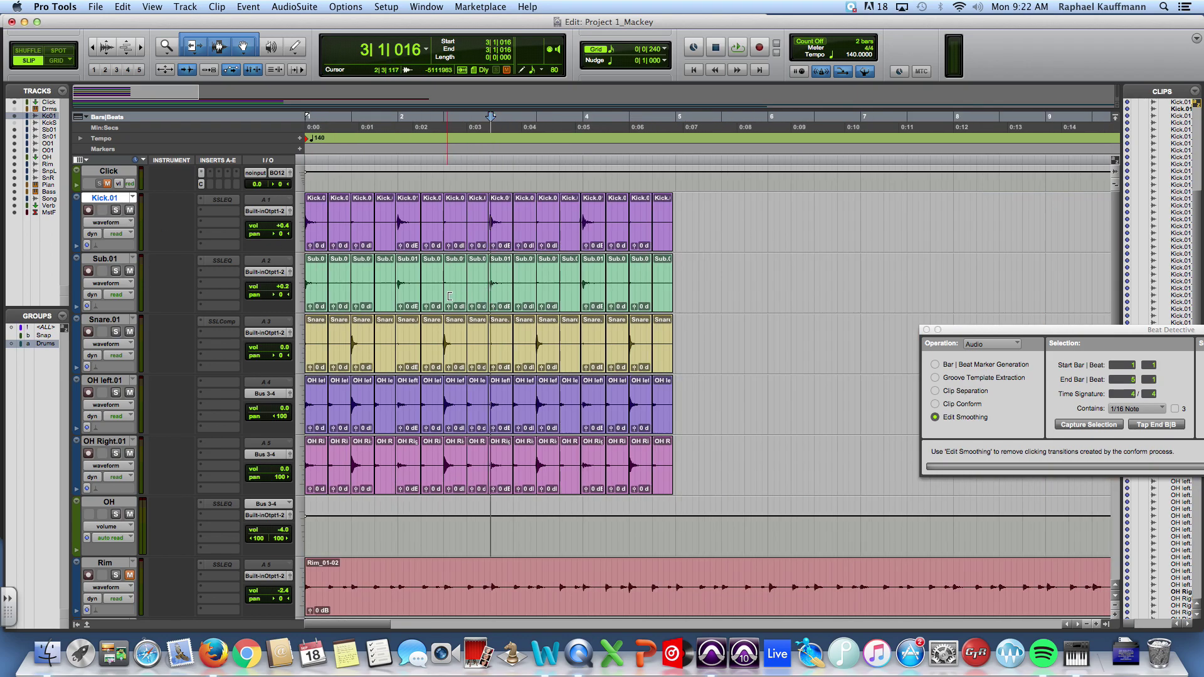
{"action": "key", "text": "F4"}
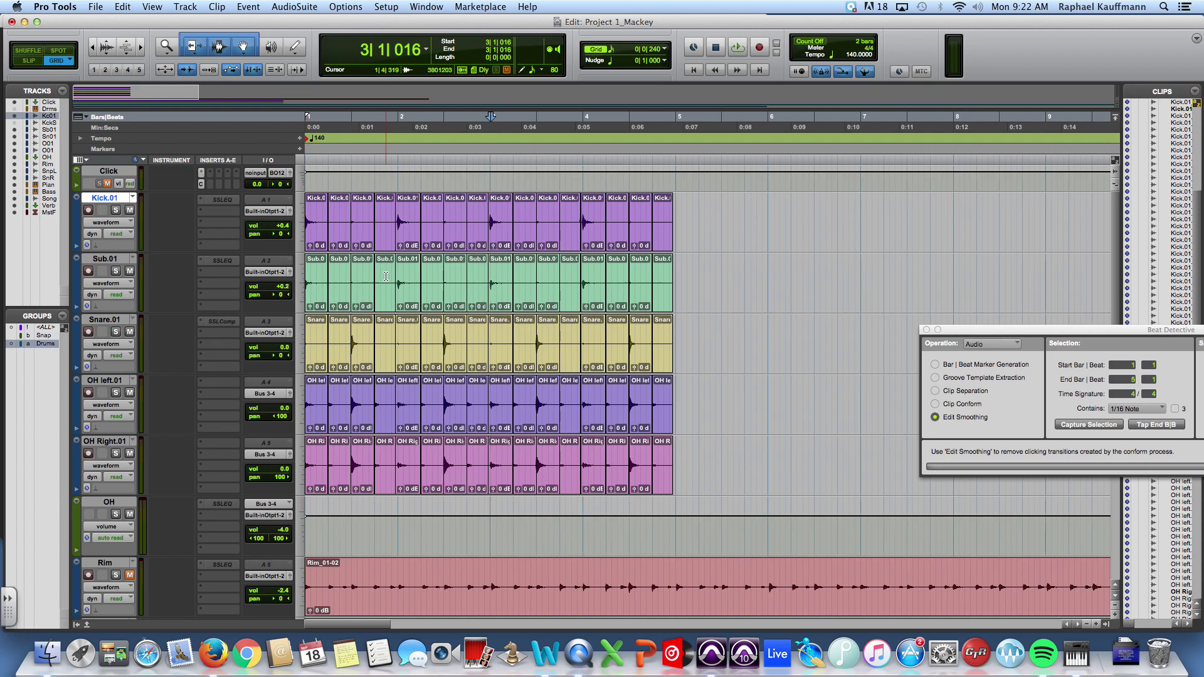
{"action": "left_click", "coordinate": [676, 208]}
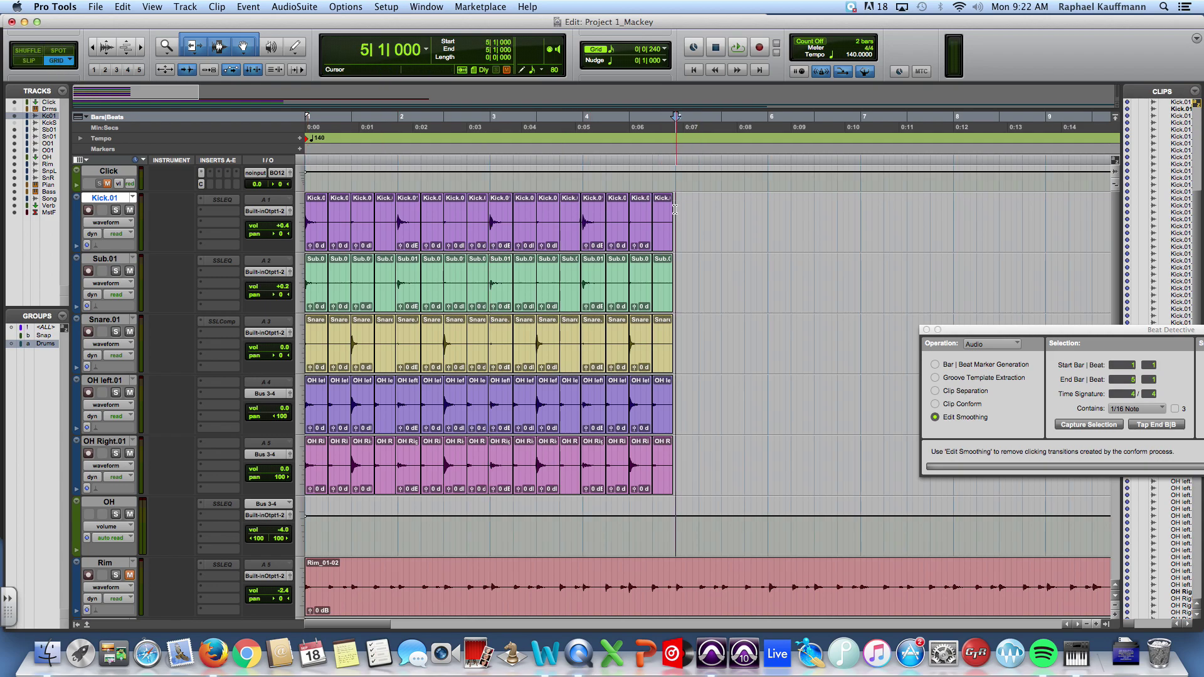
{"action": "left_click", "coordinate": [318, 245]}
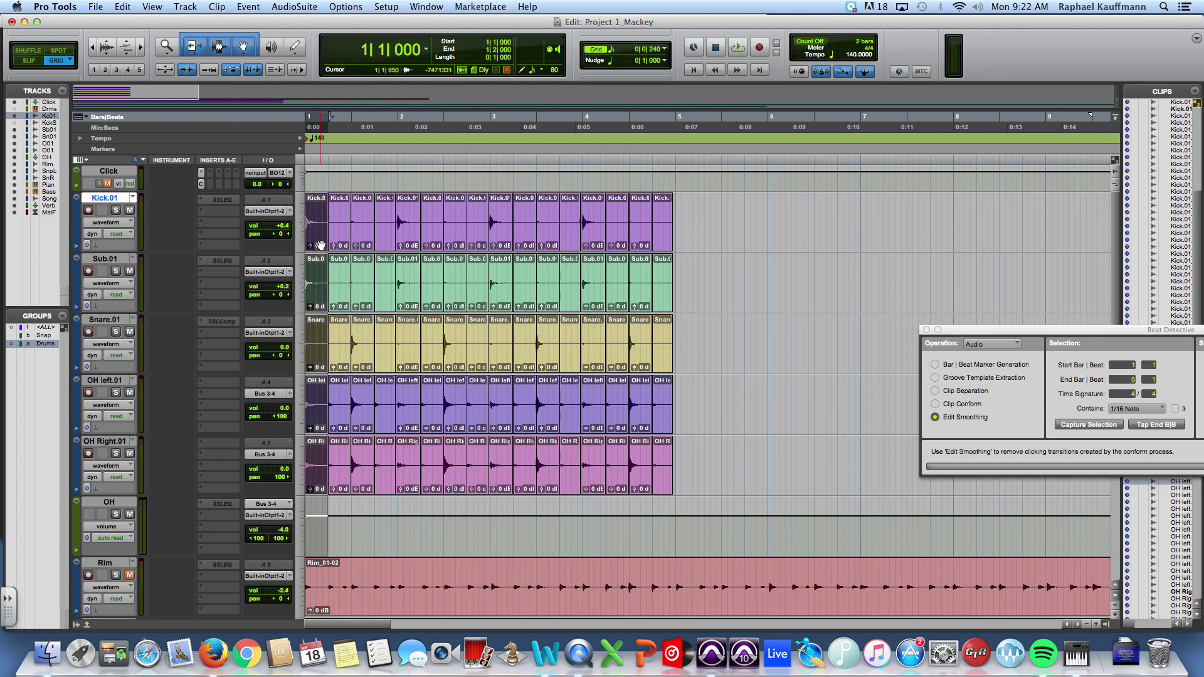
{"action": "left_click", "coordinate": [667, 248], "text": "shift"}
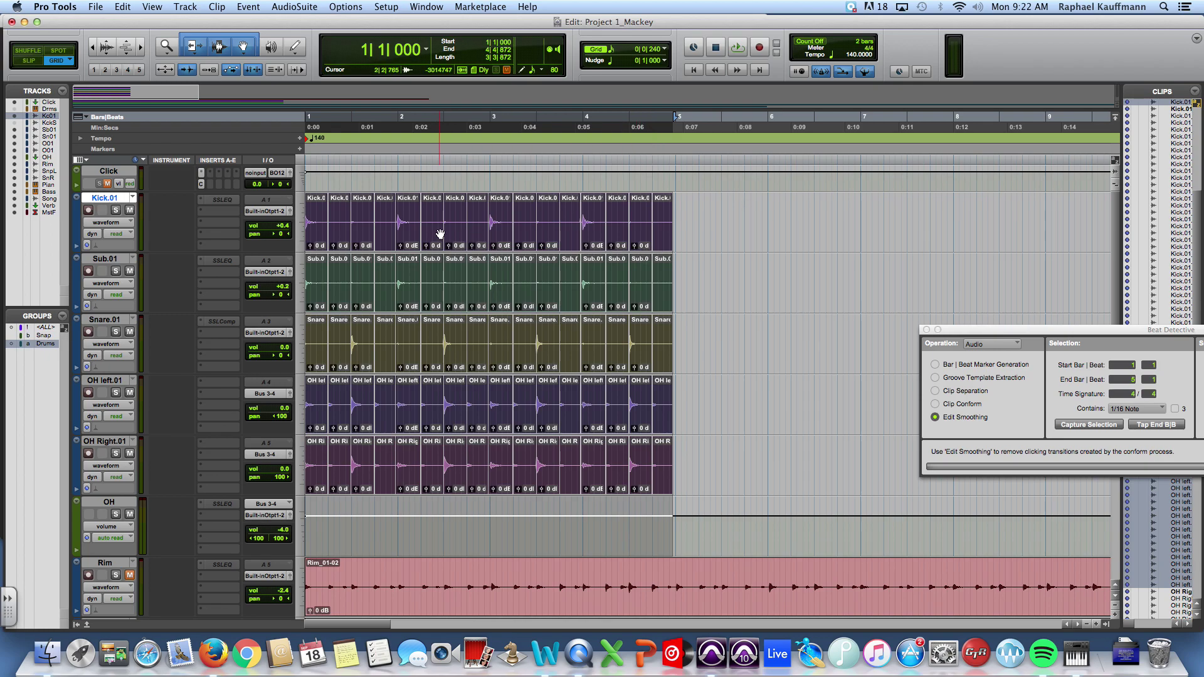
{"action": "left_click", "coordinate": [116, 210]}
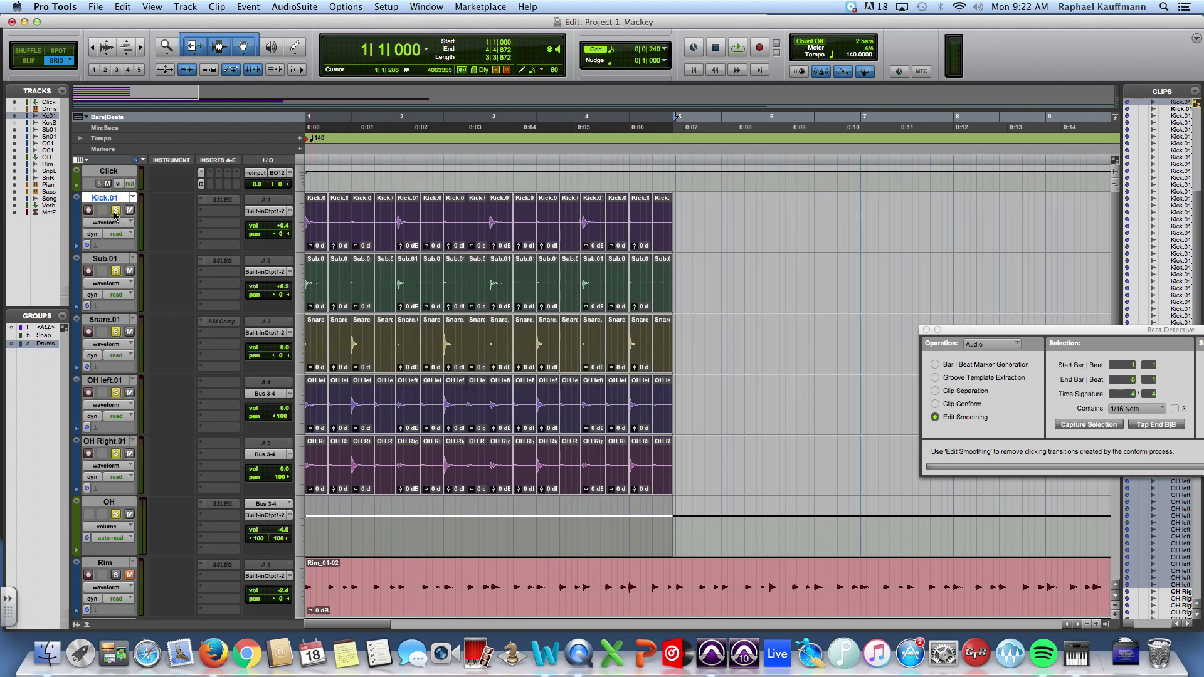
{"action": "key", "text": "space"}
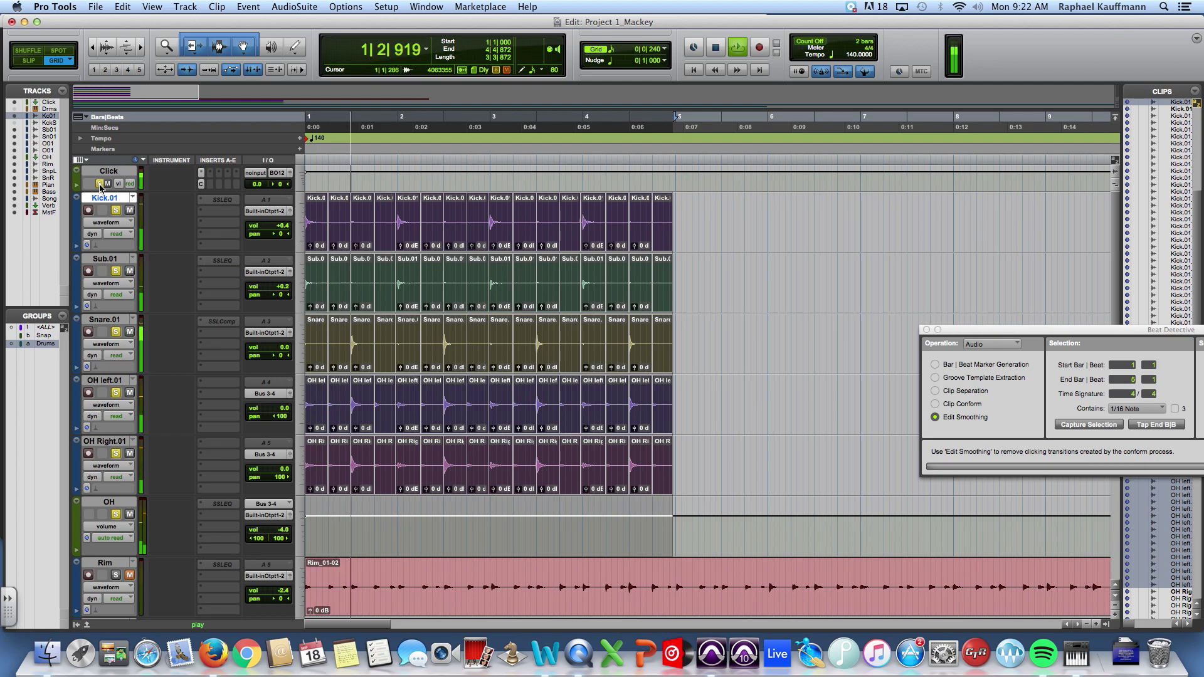
{"action": "key", "text": "space"}
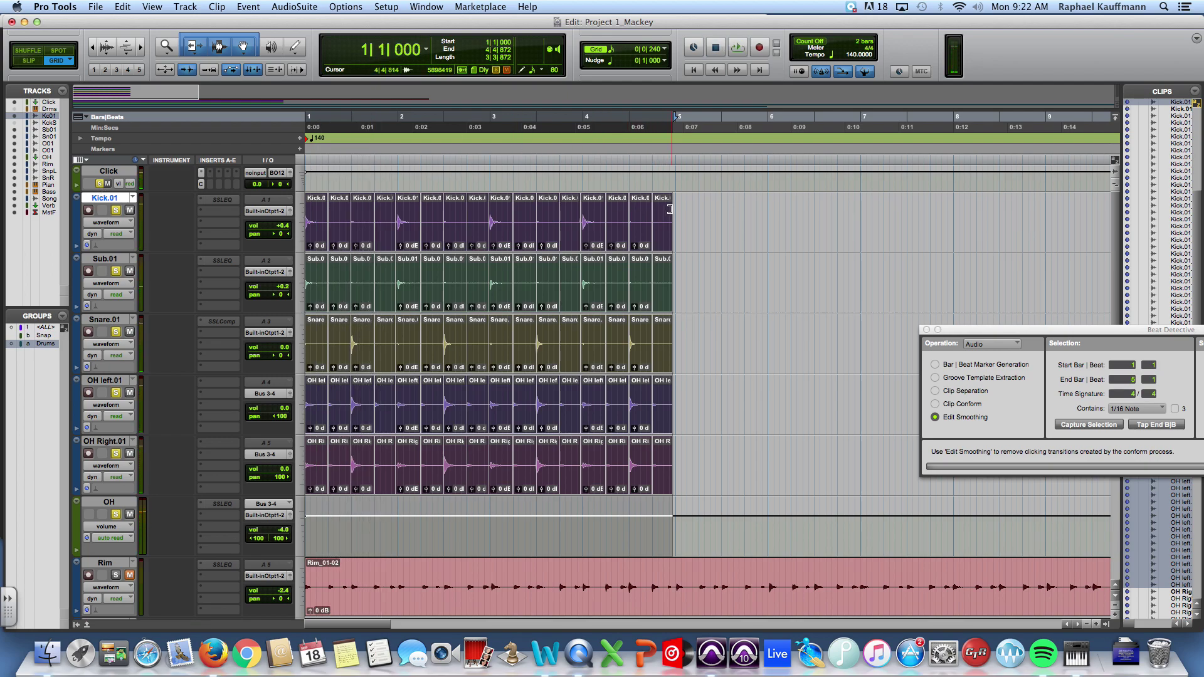
Snap the selection end exactly to bar 5 and play the four-bar drum loop again
{"action": "left_click", "coordinate": [677, 212], "text": "shift"}
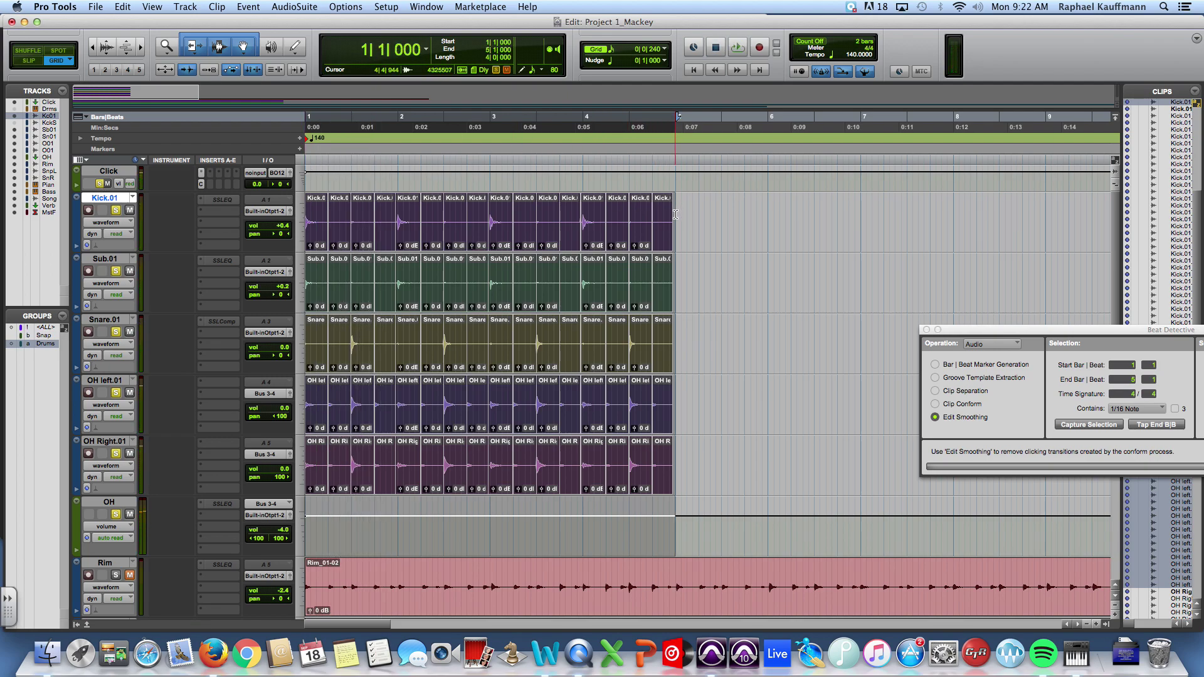
{"action": "key", "text": "super+bracketright"}
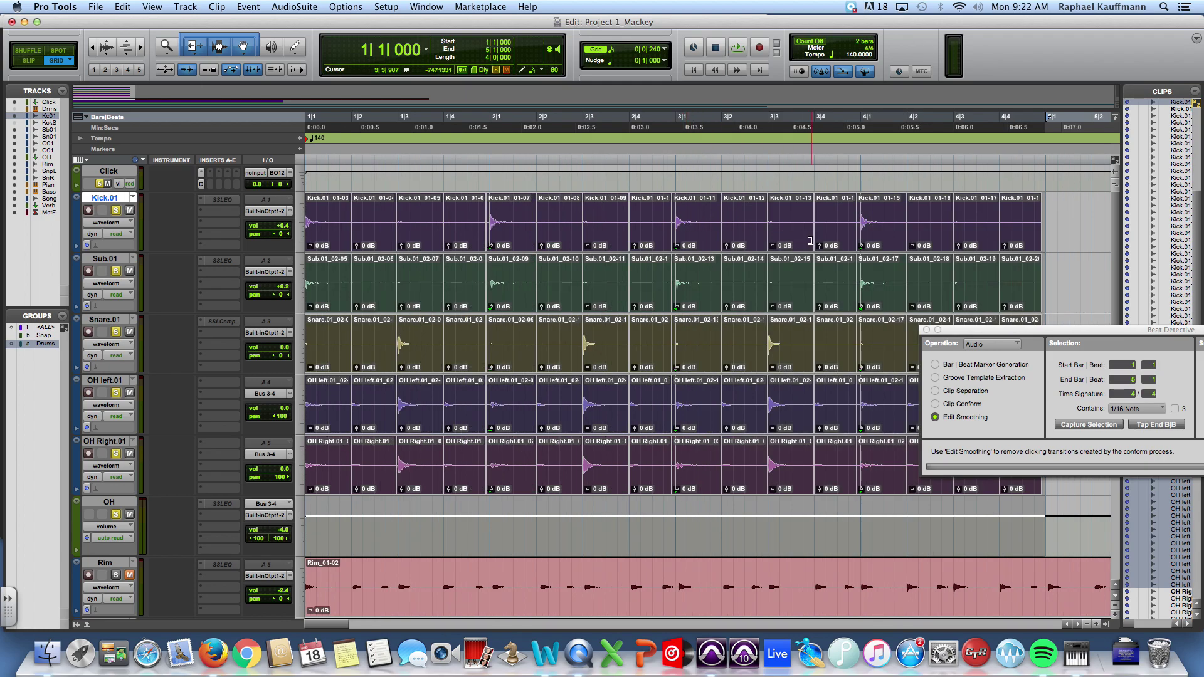
{"action": "key", "text": "space"}
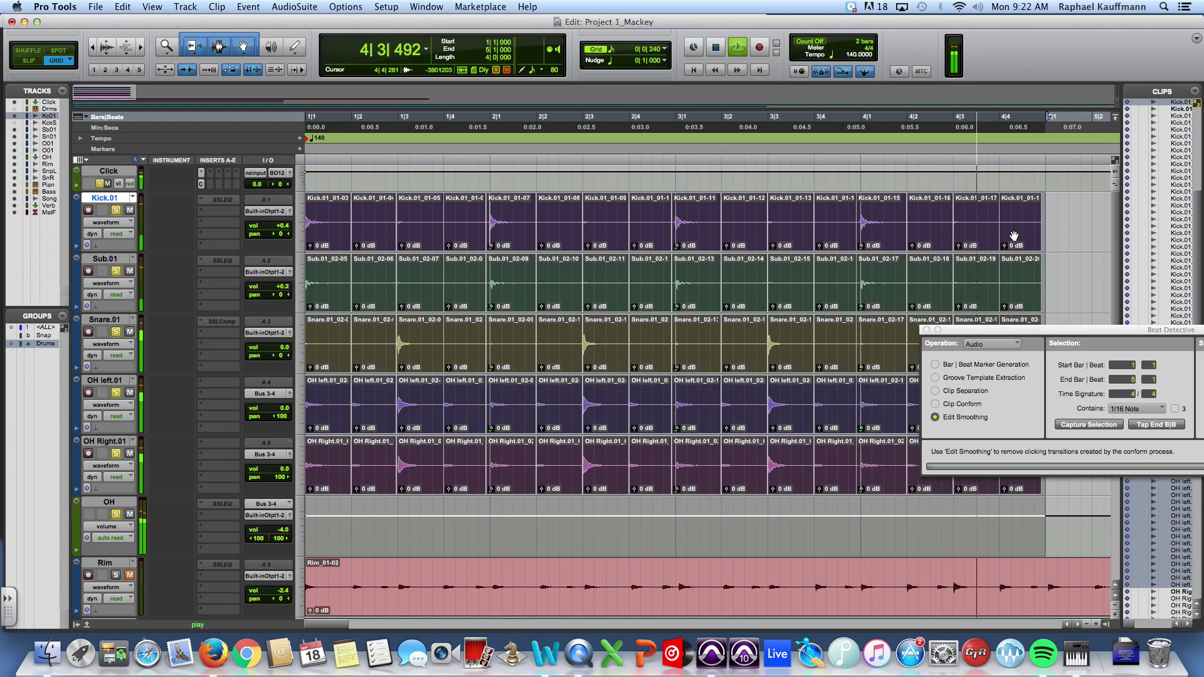
{"action": "key", "text": "space"}
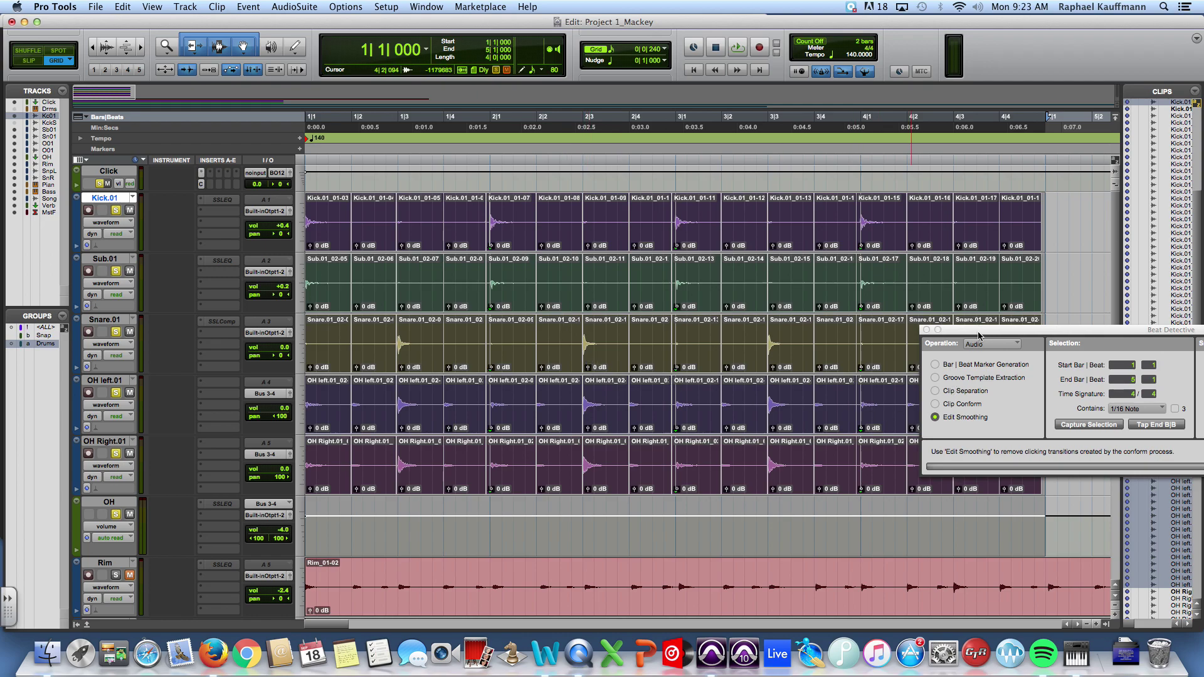
Consolidate each drum track's slices into one clip with Edit > Consolidate Clip
{"action": "left_click_drag", "start_coordinate": [979, 335], "coordinate": [937, 432]}
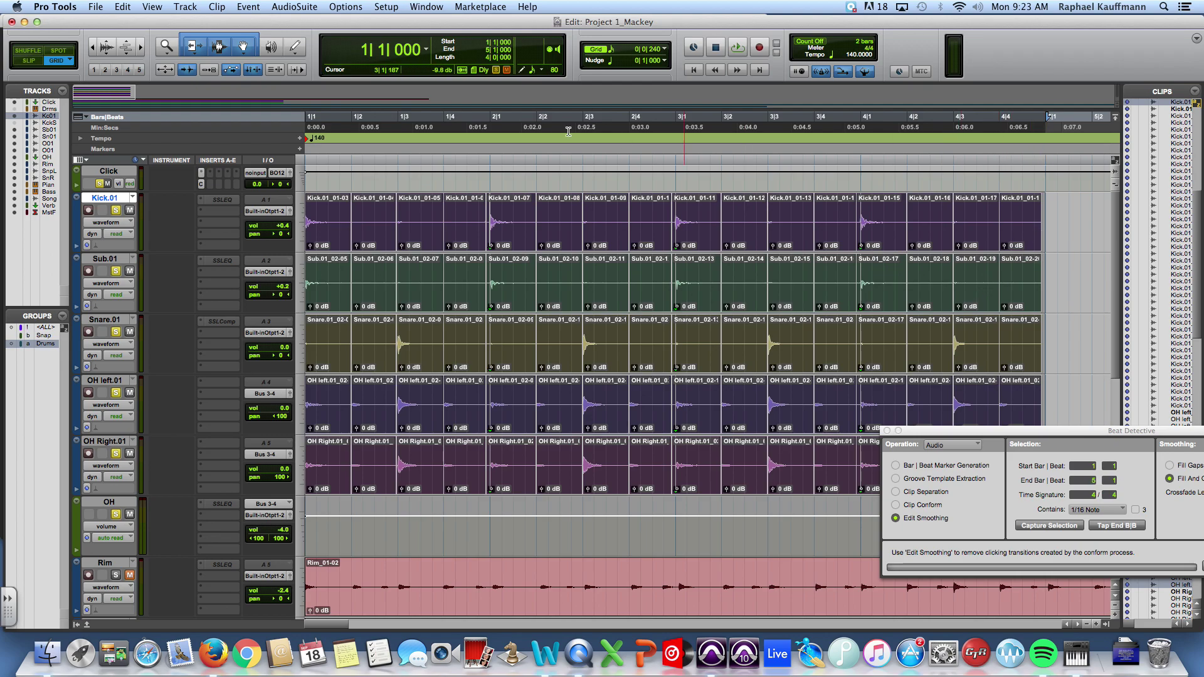
{"action": "left_click", "coordinate": [122, 6]}
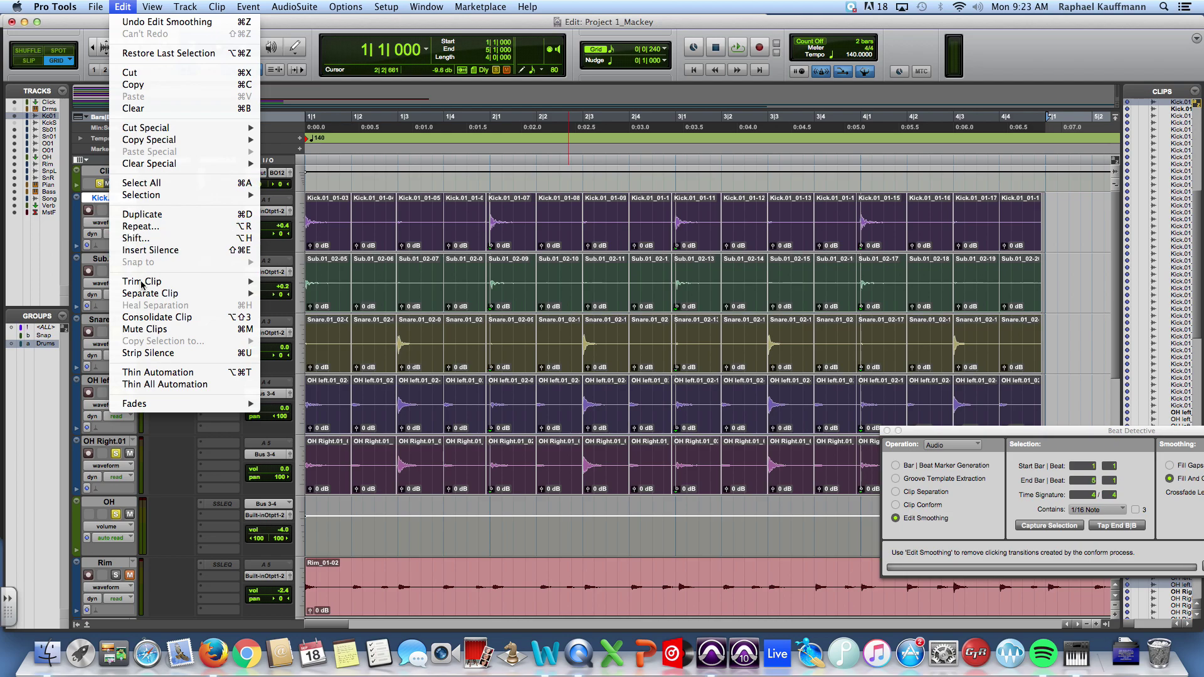
{"action": "left_click", "coordinate": [154, 318]}
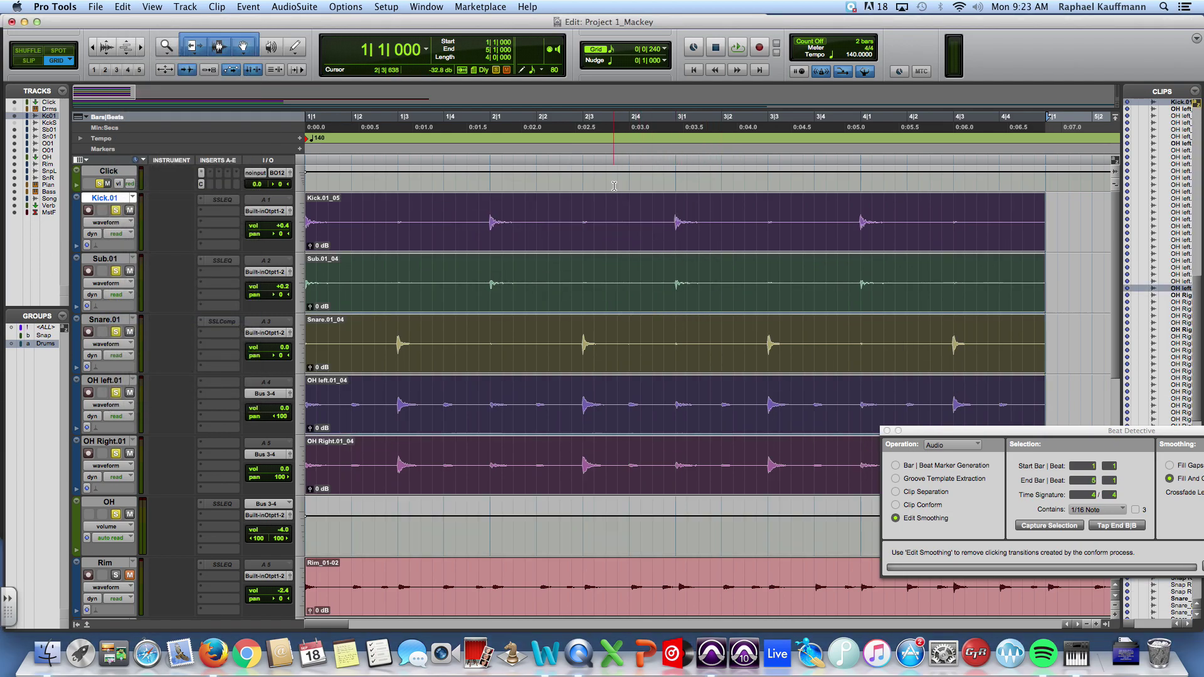
Select all clips, play the consolidated drums, and close Beat Detective
{"action": "left_click", "coordinate": [618, 217]}
{"action": "key", "text": "super+a"}
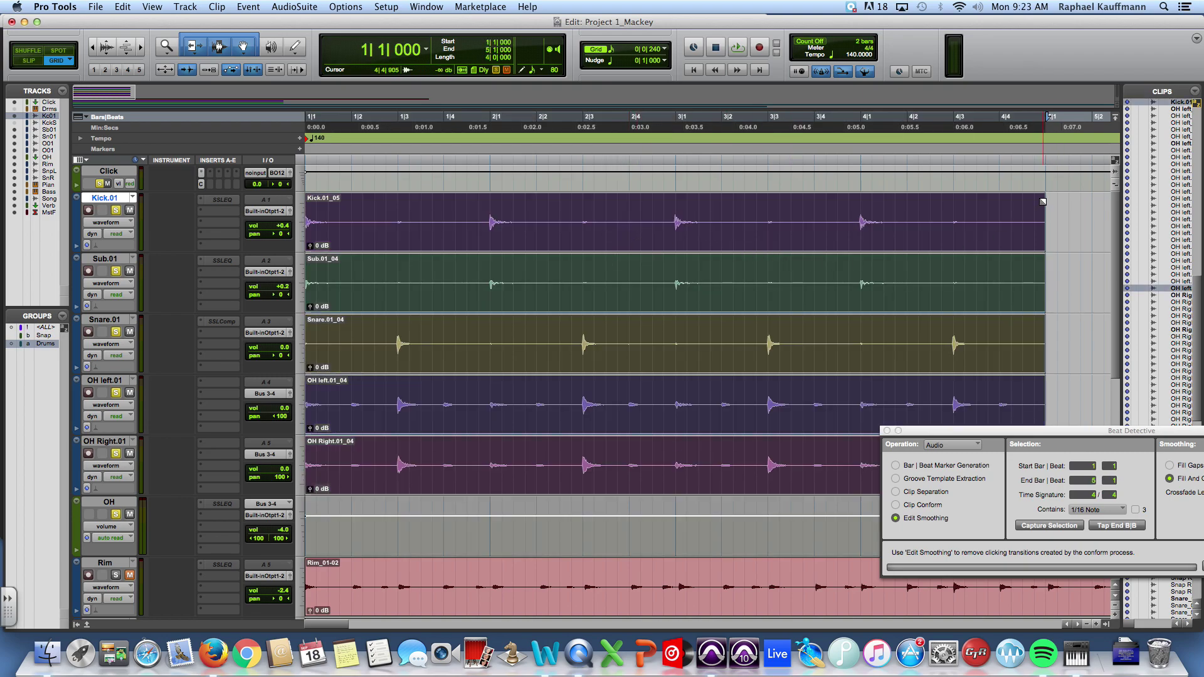
{"action": "key", "text": "space"}
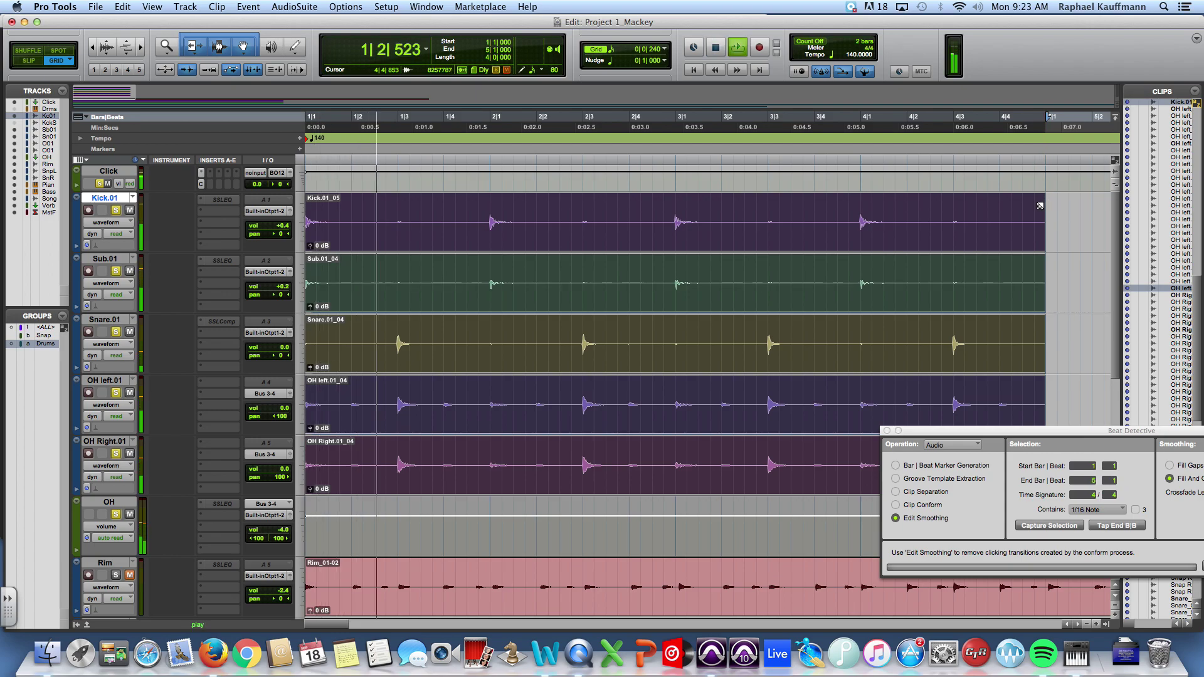
{"action": "left_click", "coordinate": [887, 431]}
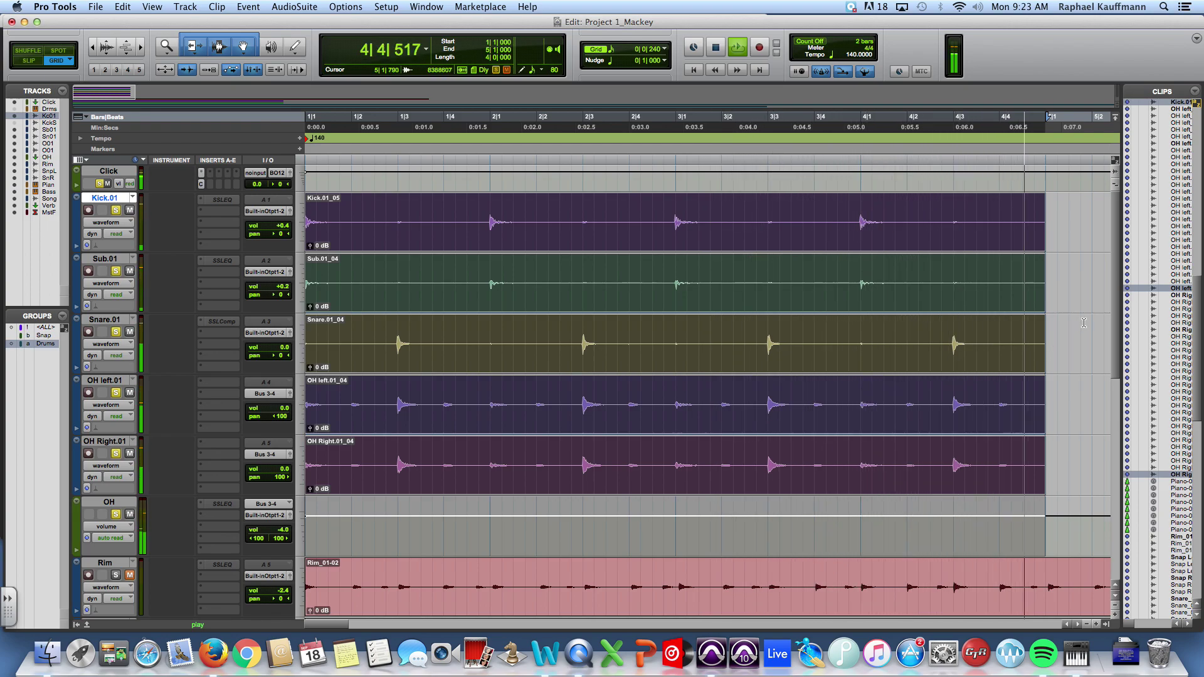
{"action": "key", "text": "space"}
Unsolo the drums and zoom out to show bars 1 through 18
{"action": "left_click", "coordinate": [115, 211]}
{"action": "scroll", "coordinate": [195, 233], "scroll_direction": "down", "scroll_amount": 2}
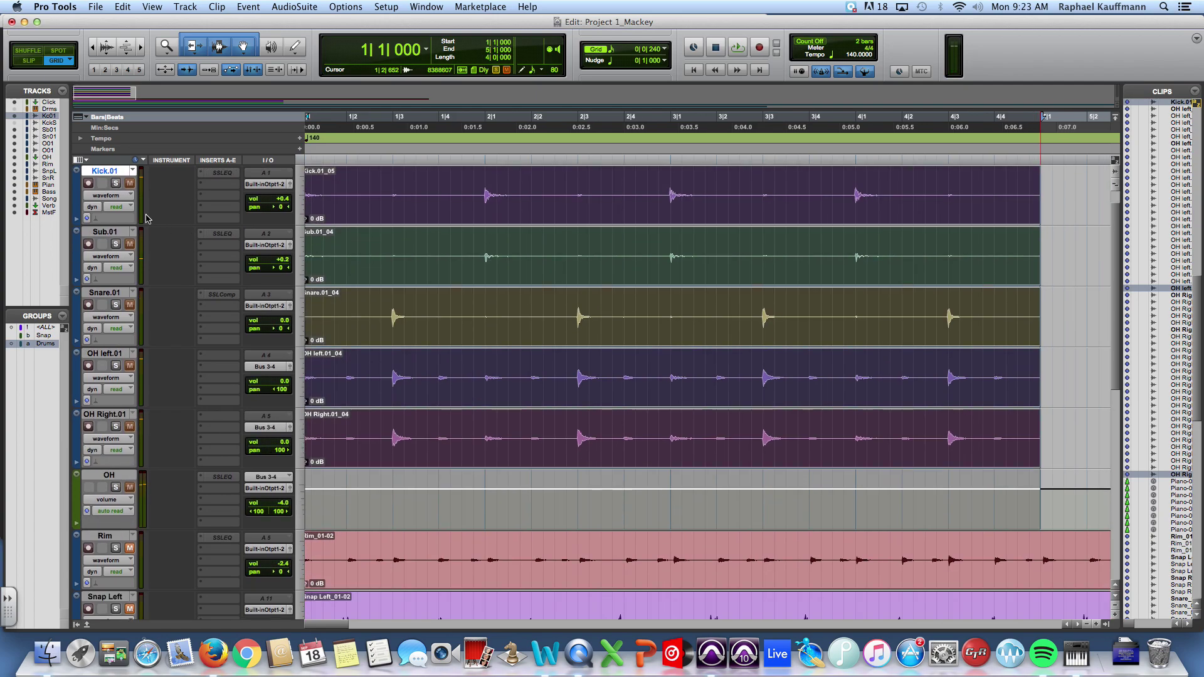
{"action": "scroll", "coordinate": [104, 231], "scroll_direction": "up", "scroll_amount": 2}
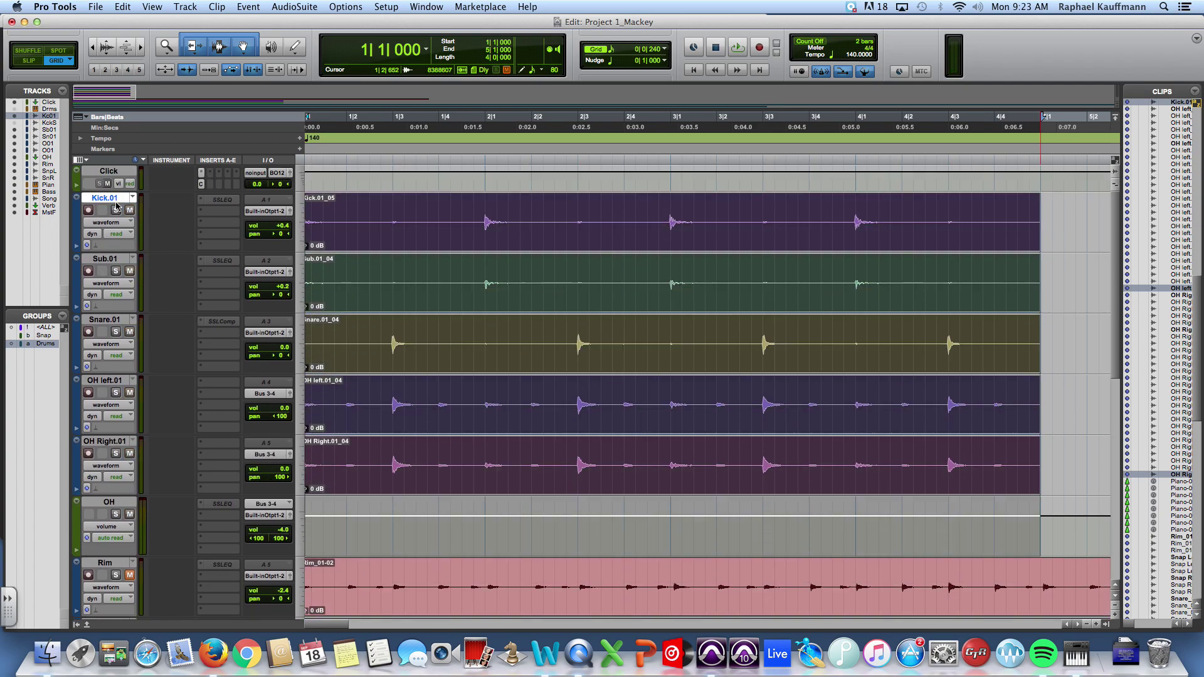
{"action": "scroll", "coordinate": [188, 232], "scroll_direction": "down", "scroll_amount": 10}
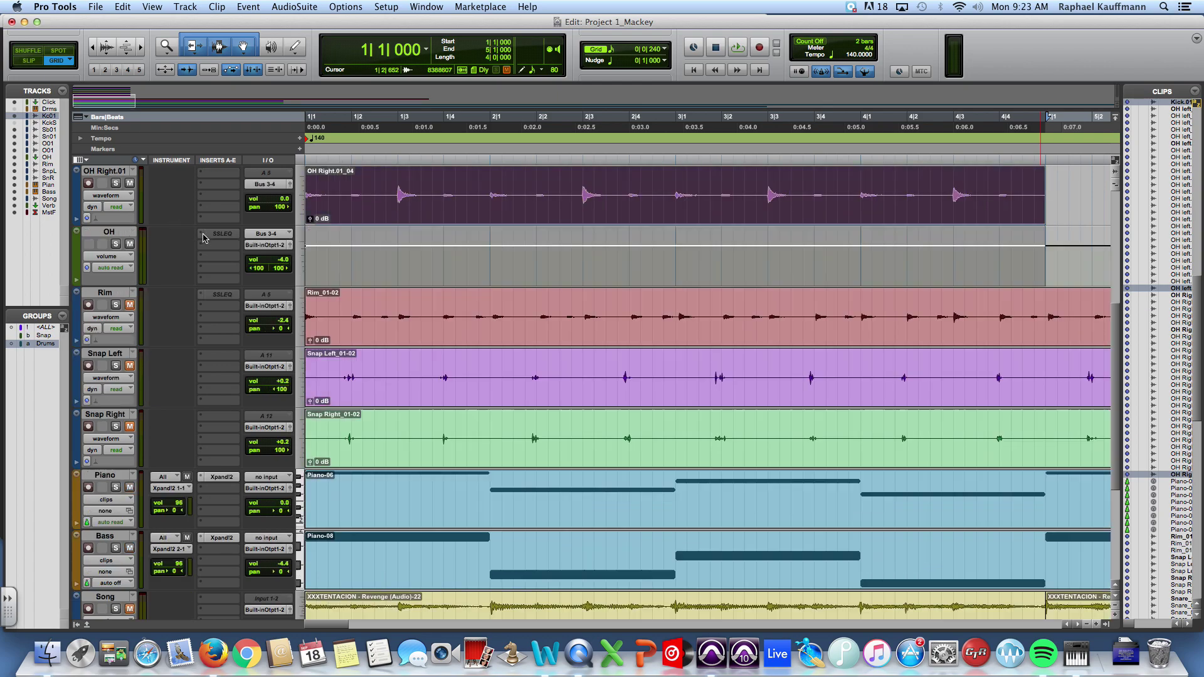
{"action": "scroll", "coordinate": [203, 238], "scroll_direction": "down", "scroll_amount": 9}
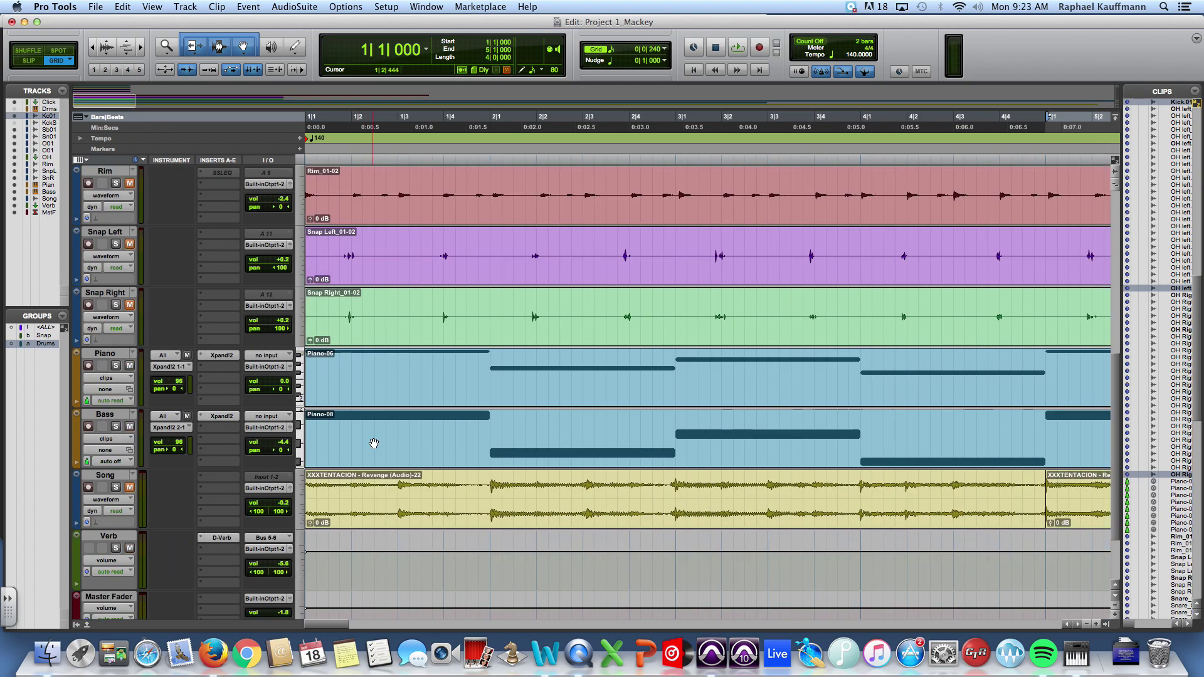
{"action": "left_click", "coordinate": [374, 444]}
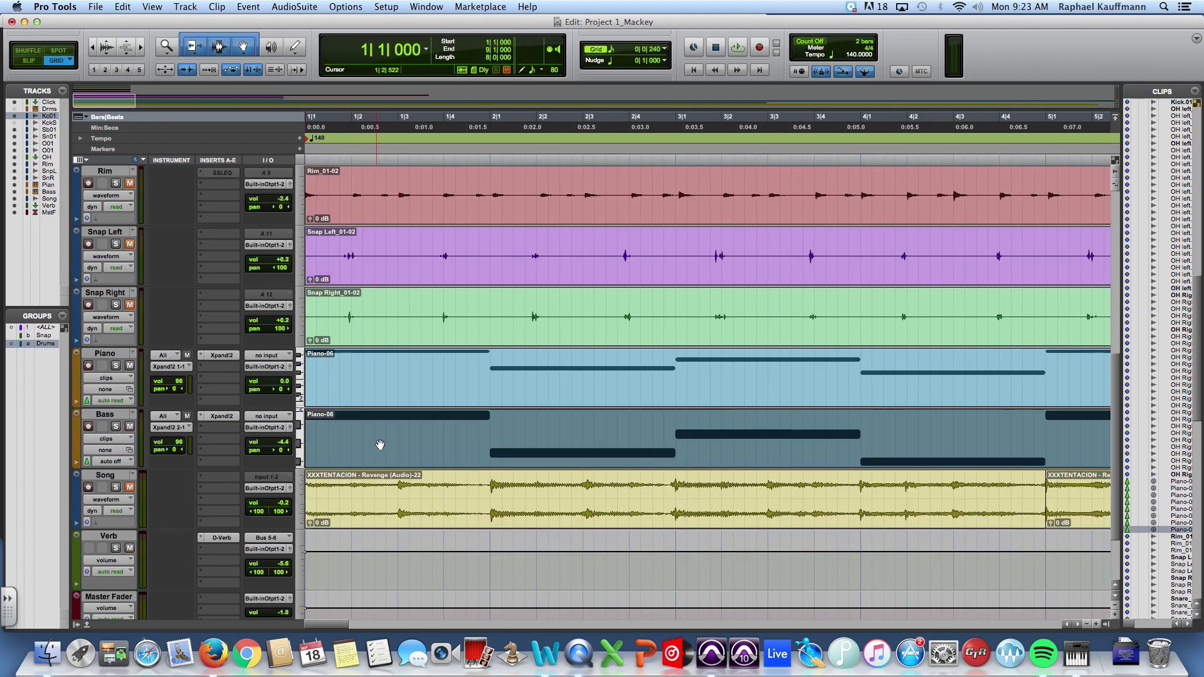
{"action": "key", "text": "super+bracketleft"}
{"action": "key", "text": "super+bracketleft"}
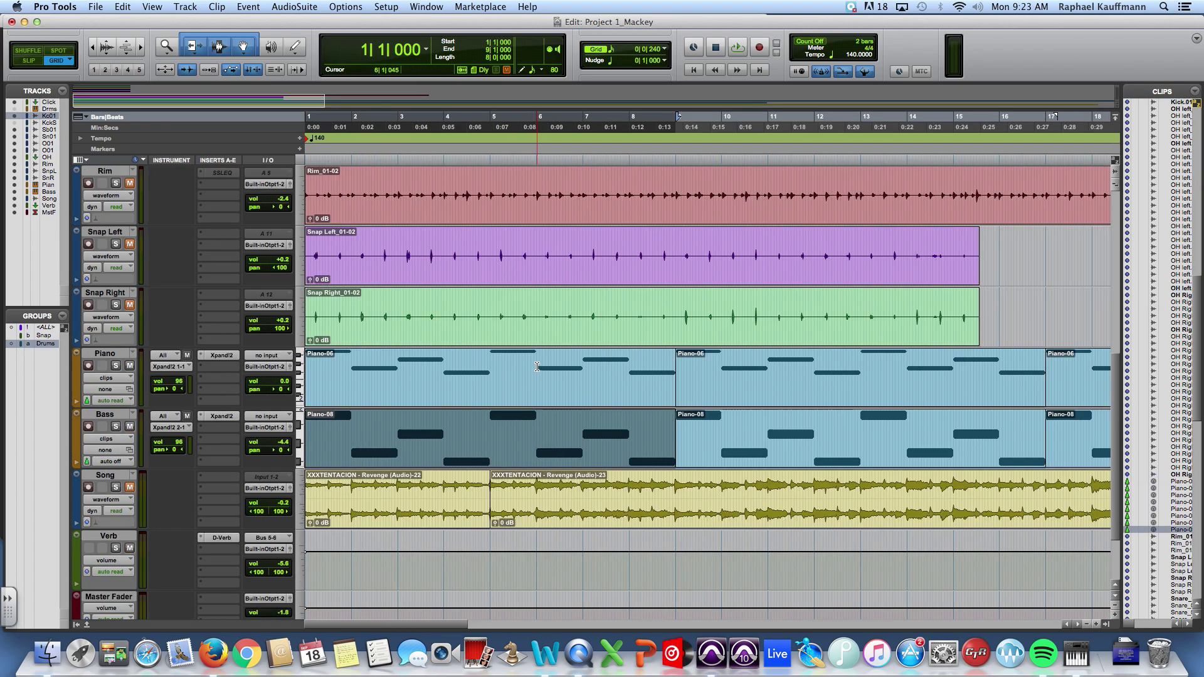
Loop-play the four-bar drum clips with the Click track muted, then scroll down to the Snap tracks
{"action": "scroll", "coordinate": [537, 367], "scroll_direction": "up", "scroll_amount": 10}
{"action": "scroll", "coordinate": [536, 367], "scroll_direction": "up", "scroll_amount": 5}
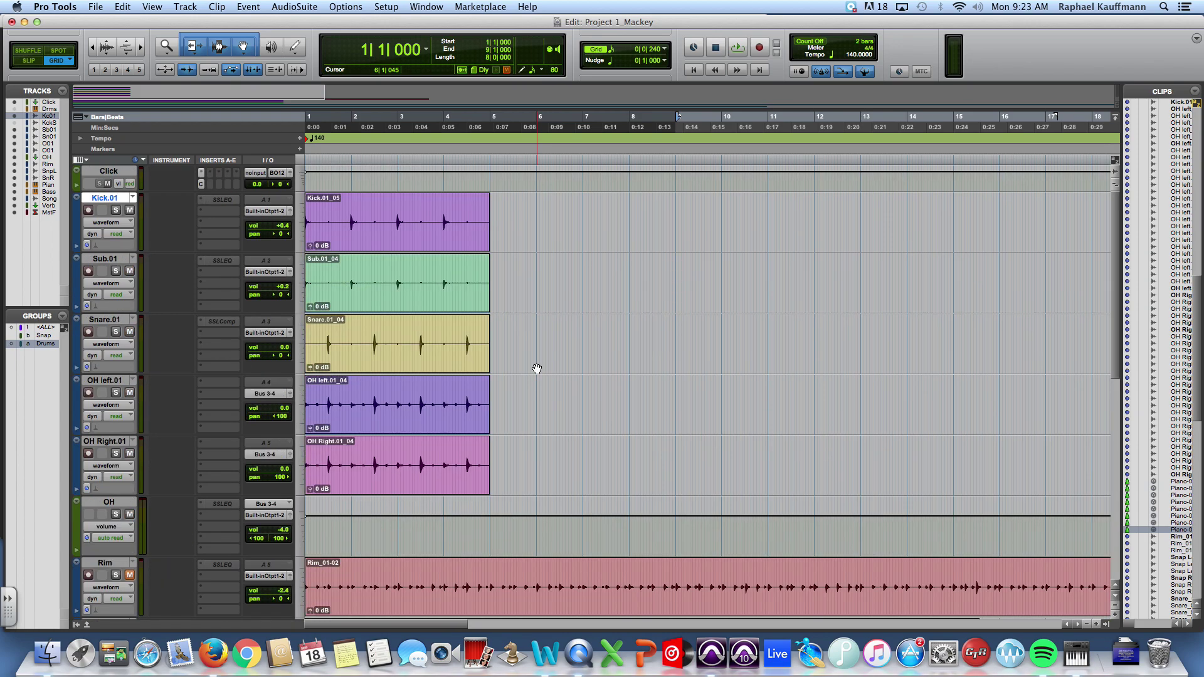
{"action": "left_click", "coordinate": [455, 376]}
{"action": "key", "text": "space"}
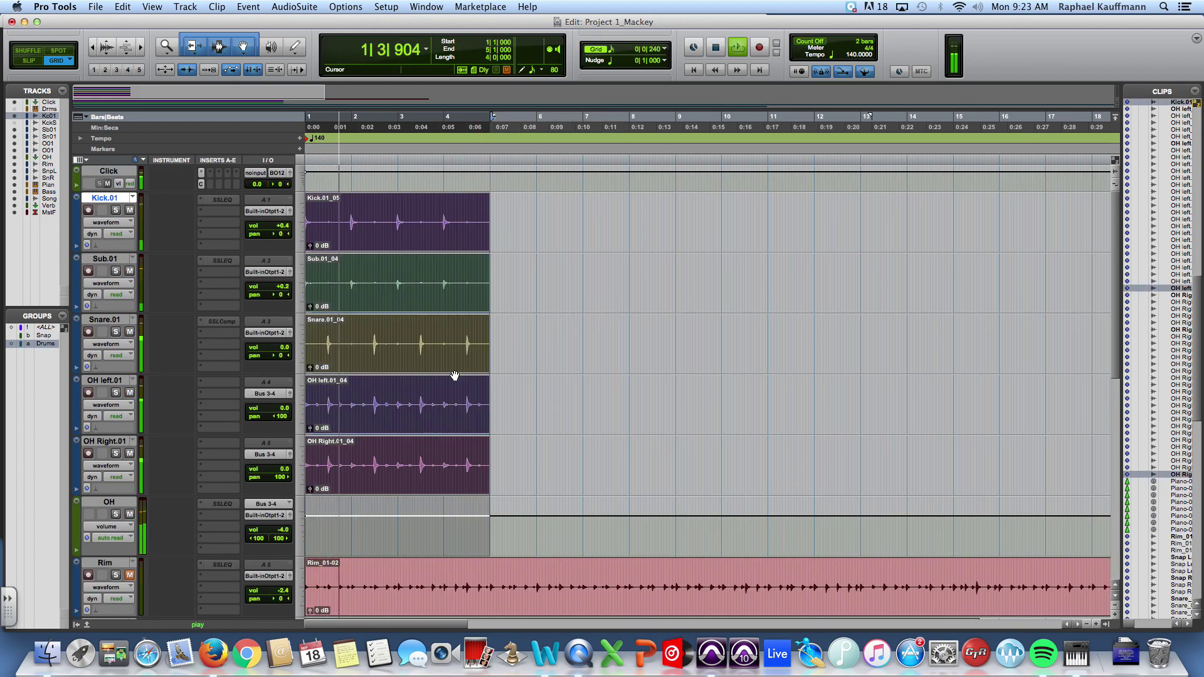
{"action": "left_click", "coordinate": [107, 183]}
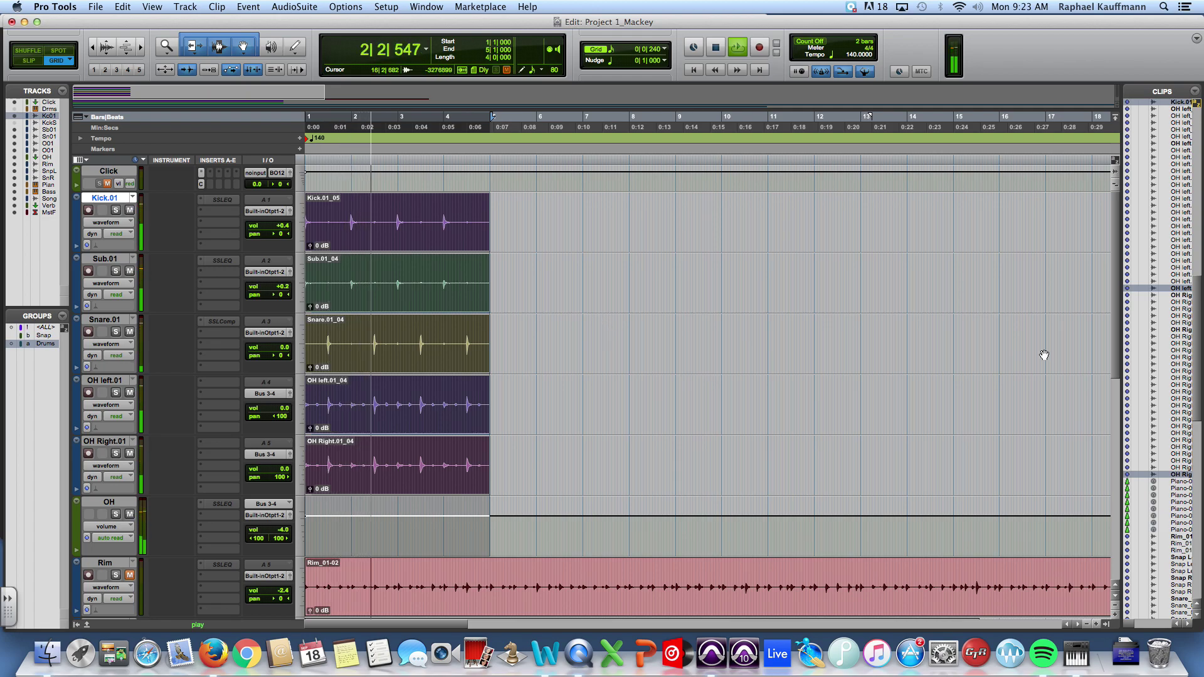
{"action": "key", "text": "space"}
{"action": "left_click_drag", "start_coordinate": [1113, 344], "coordinate": [1127, 390]}
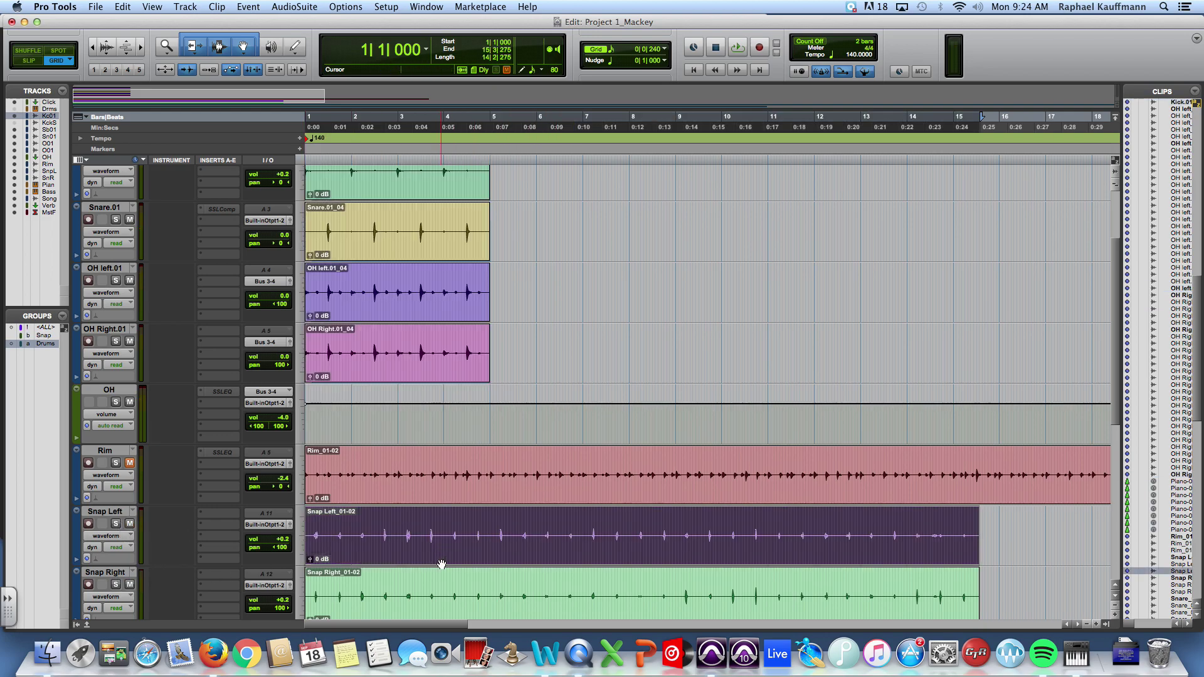
In the Mix window, play and solo Snap Left, then solo Snap Right from the Edit window
{"action": "key", "text": "super+equal"}
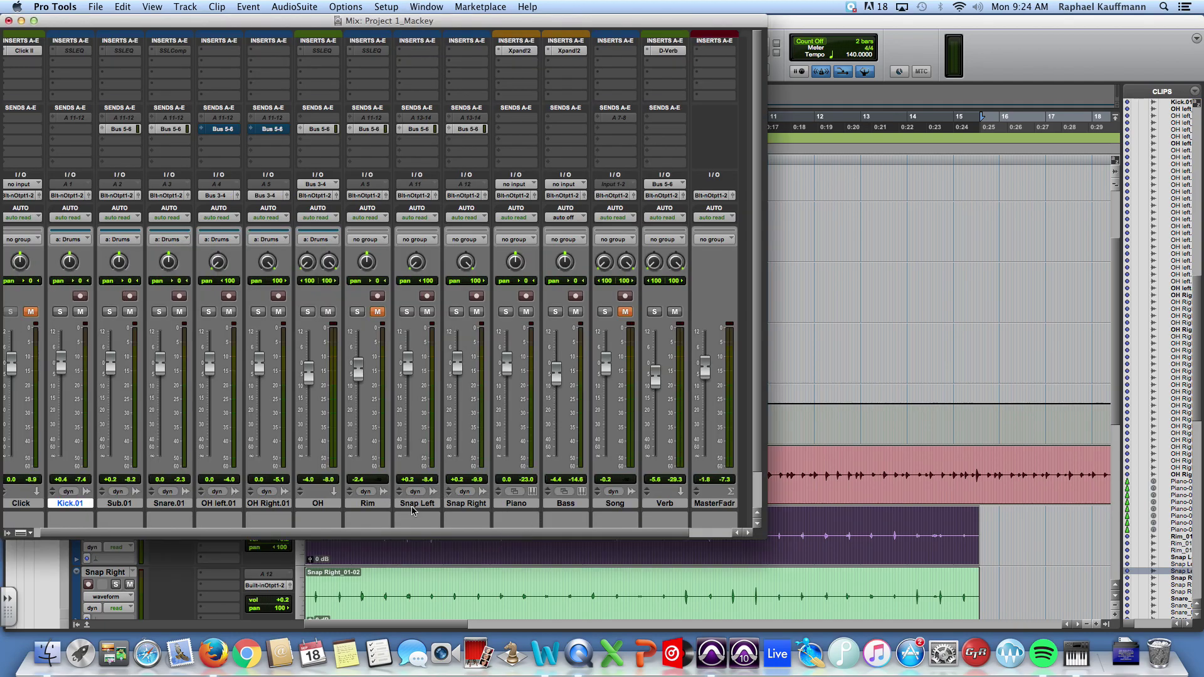
{"action": "key", "text": "space"}
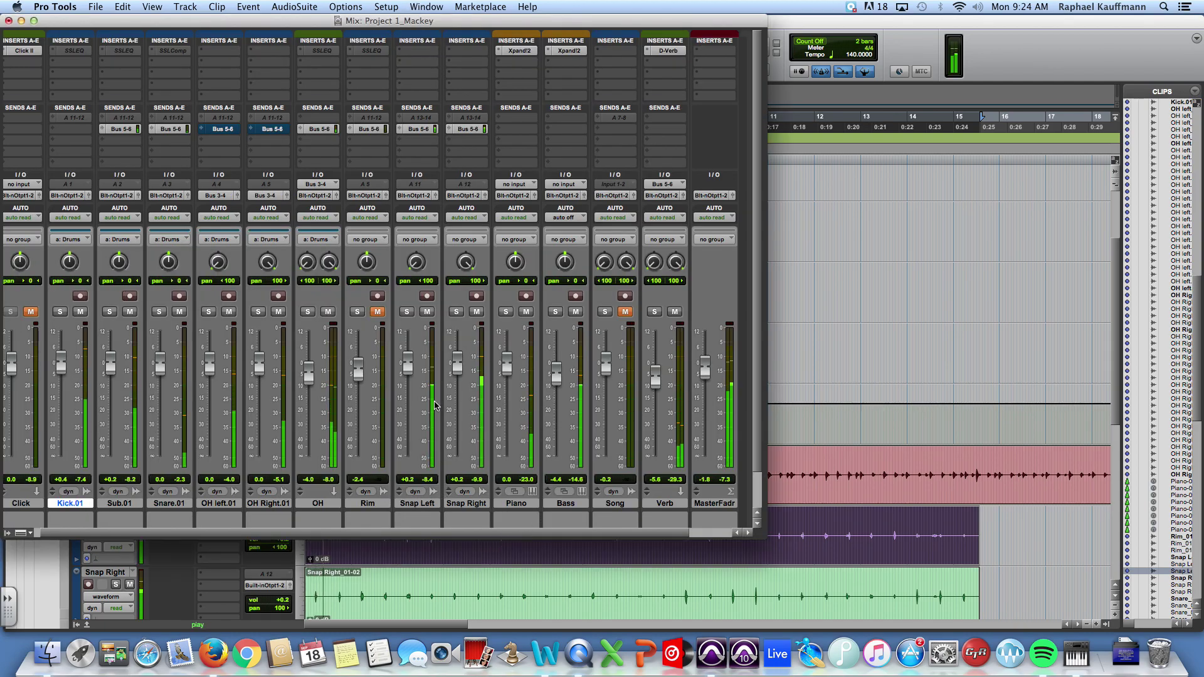
{"action": "left_click", "coordinate": [456, 312]}
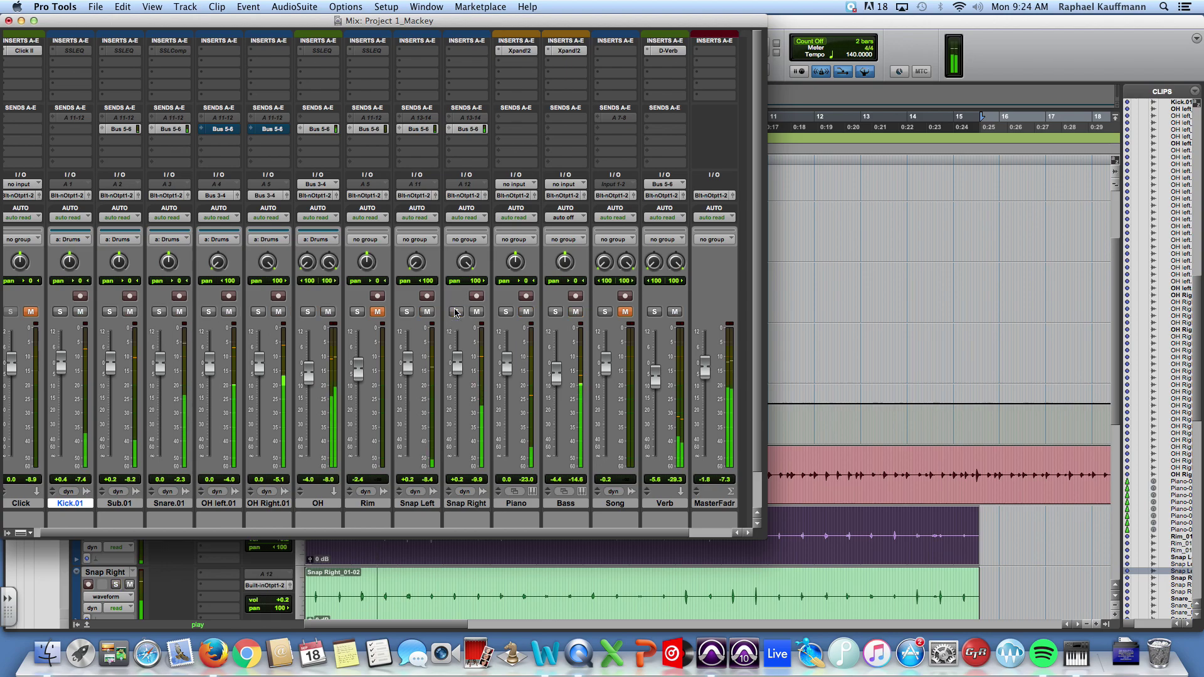
{"action": "left_click", "coordinate": [407, 311]}
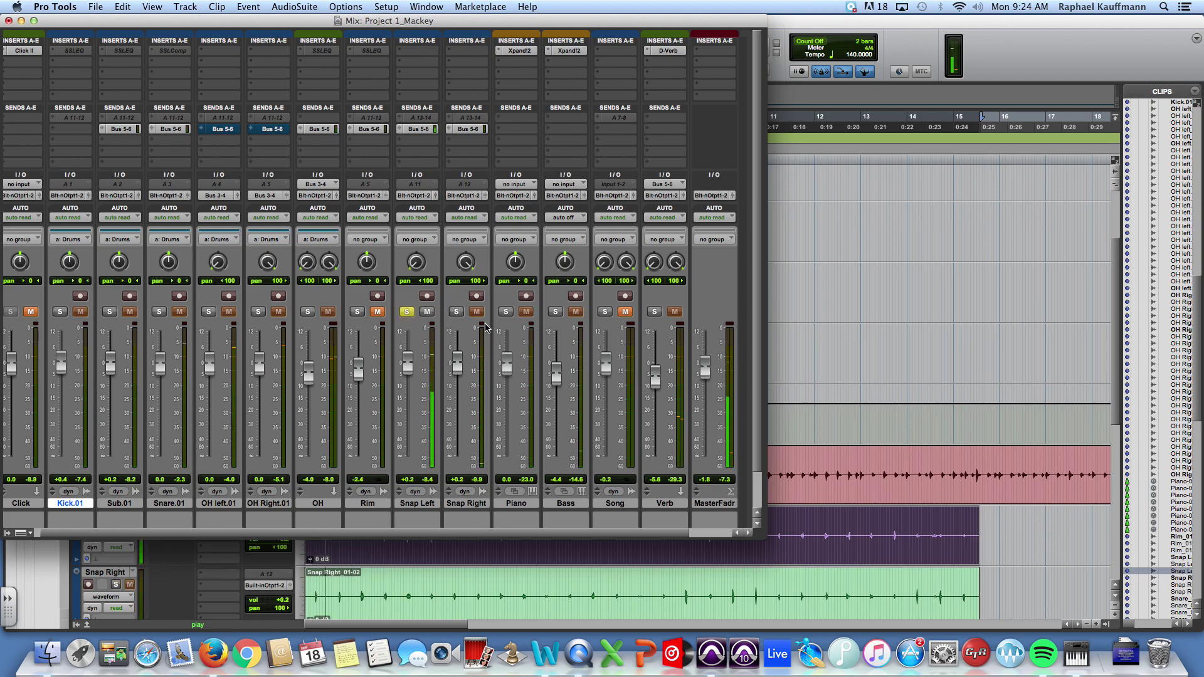
{"action": "left_click", "coordinate": [807, 366]}
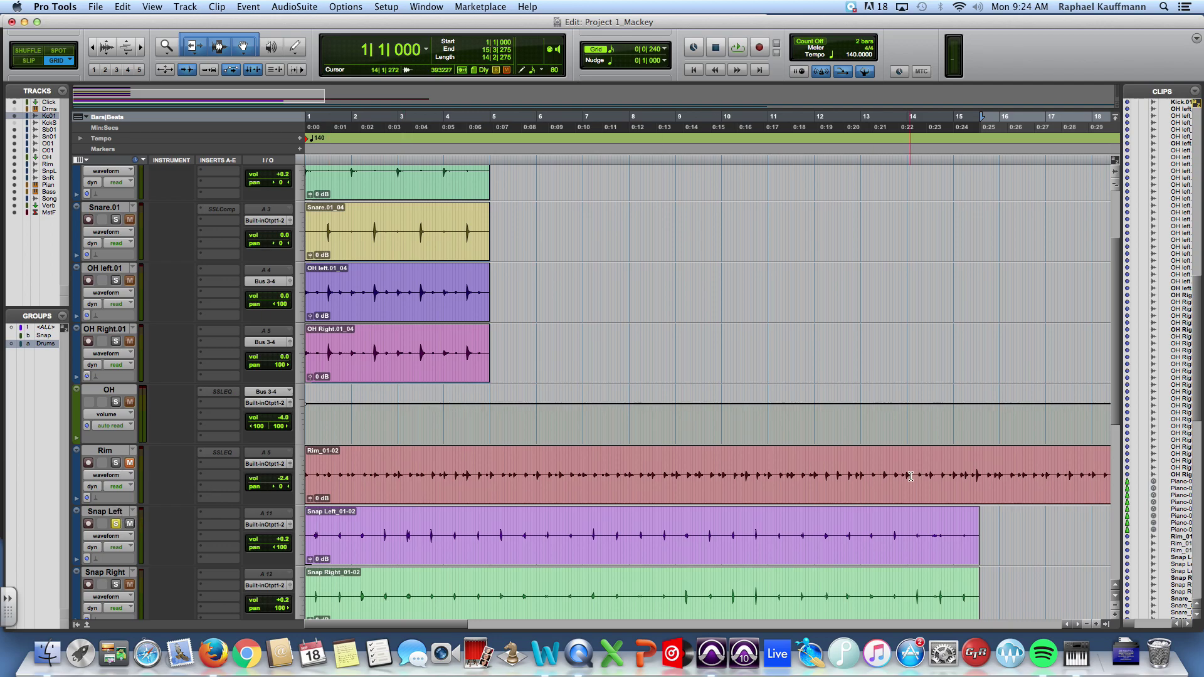
{"action": "scroll", "coordinate": [1122, 412], "scroll_direction": "down", "scroll_amount": 5}
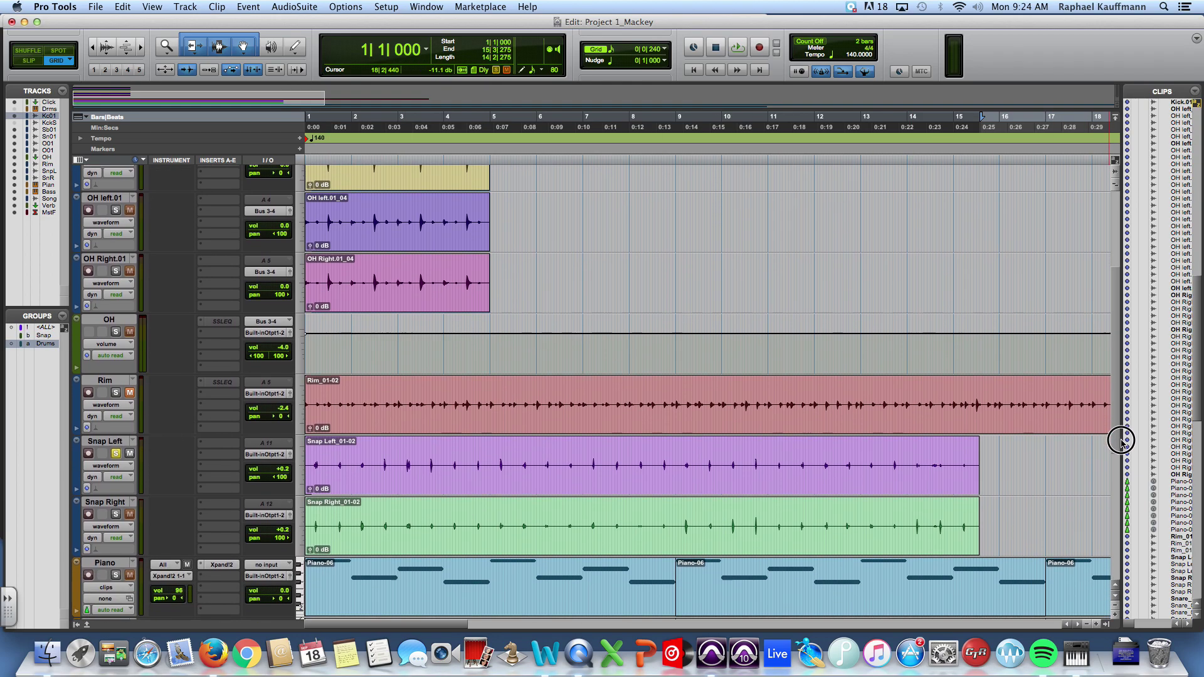
{"action": "left_click", "coordinate": [115, 504]}
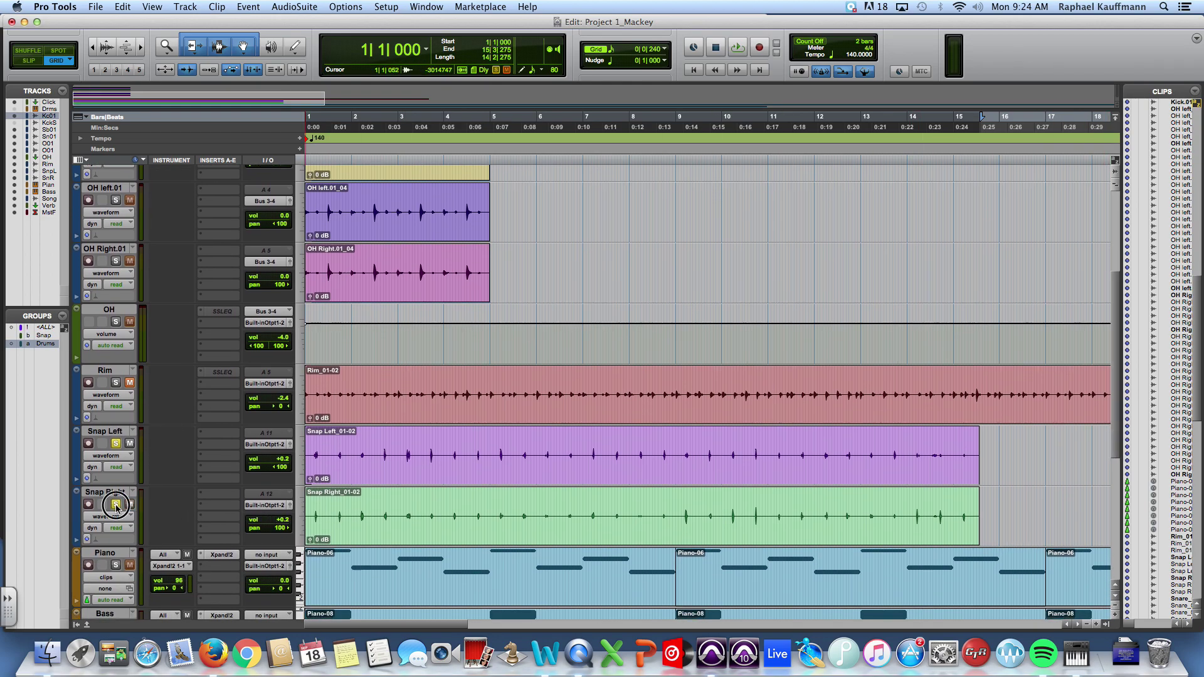
Select the Snap Left and Snap Right clips and play them
{"action": "left_click", "coordinate": [481, 478]}
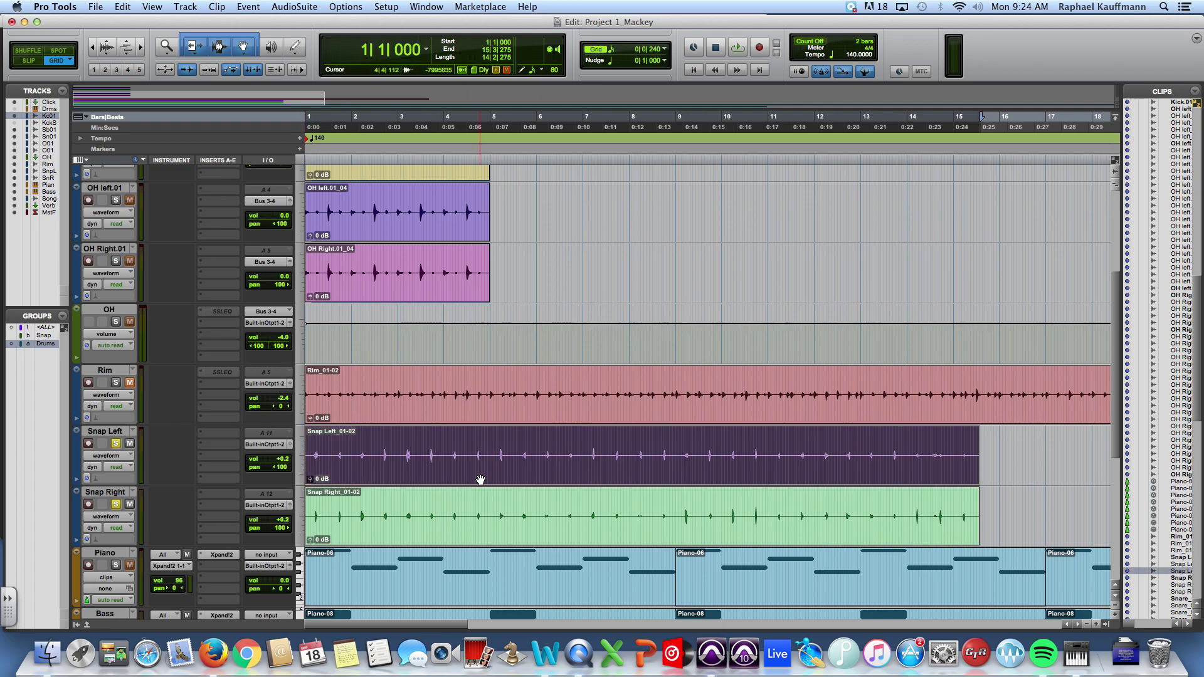
{"action": "left_click", "coordinate": [432, 541], "text": "shift"}
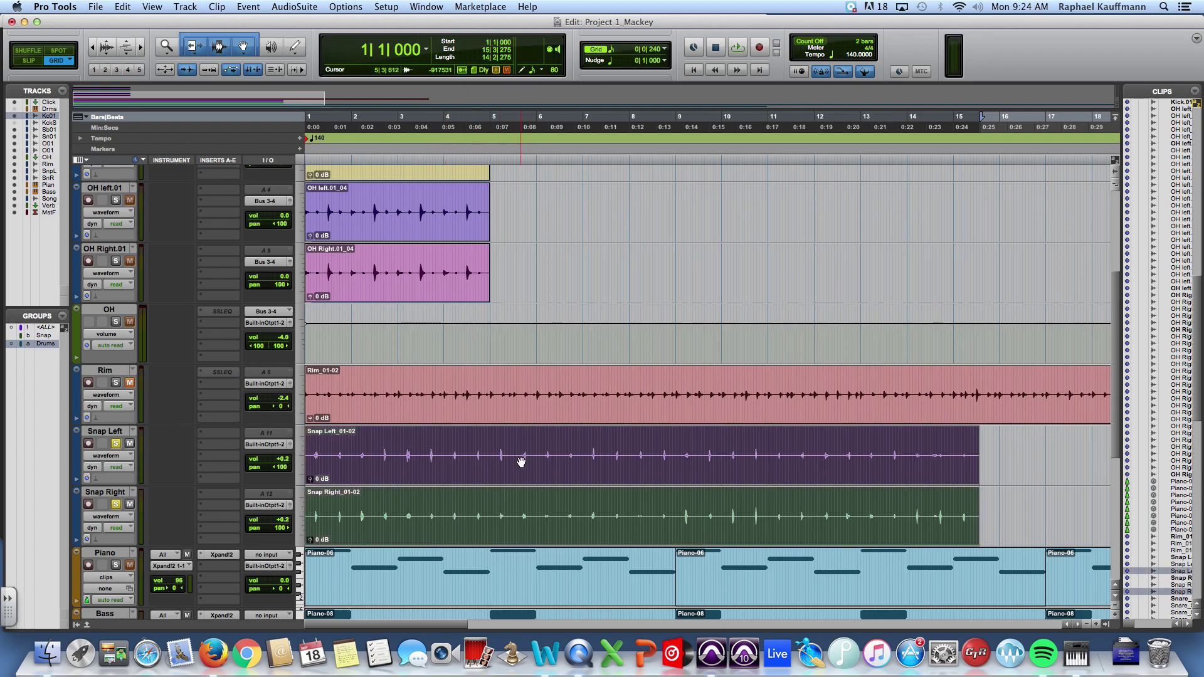
{"action": "key", "text": "space"}
Solo the overhead tracks as well and play bars 1–5 against the Snap hits
{"action": "key", "text": "space"}
{"action": "left_click", "coordinate": [116, 321]}
{"action": "left_click", "coordinate": [347, 294]}
{"action": "key", "text": "space"}
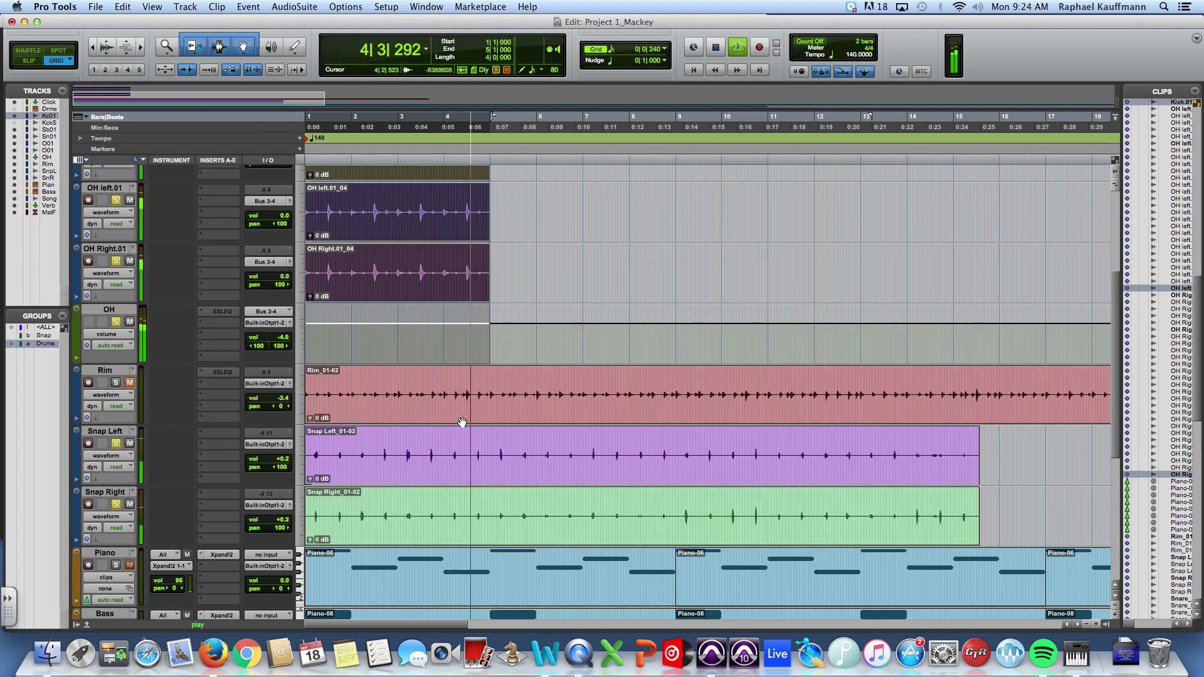
{"action": "key", "text": "space"}
{"action": "left_click", "coordinate": [489, 450]}
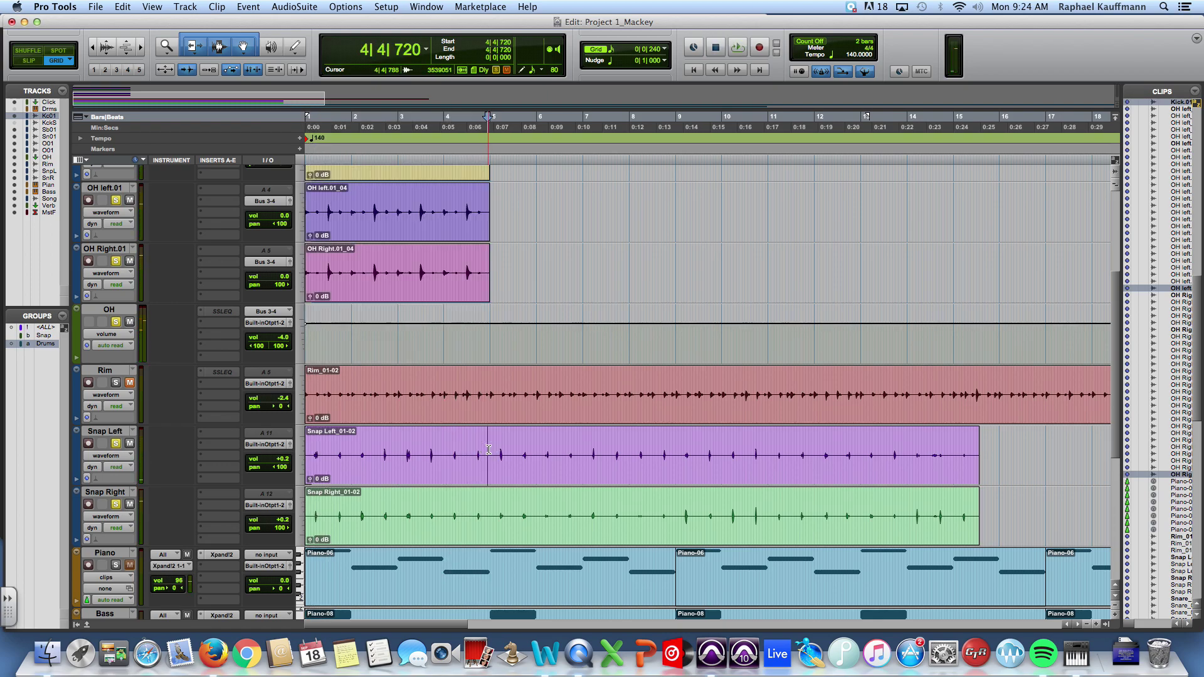
With the Snap group enabled, split both Snap clips at bar 5|1
{"action": "key", "text": "super+bracketright"}
{"action": "key", "text": "super+bracketright"}
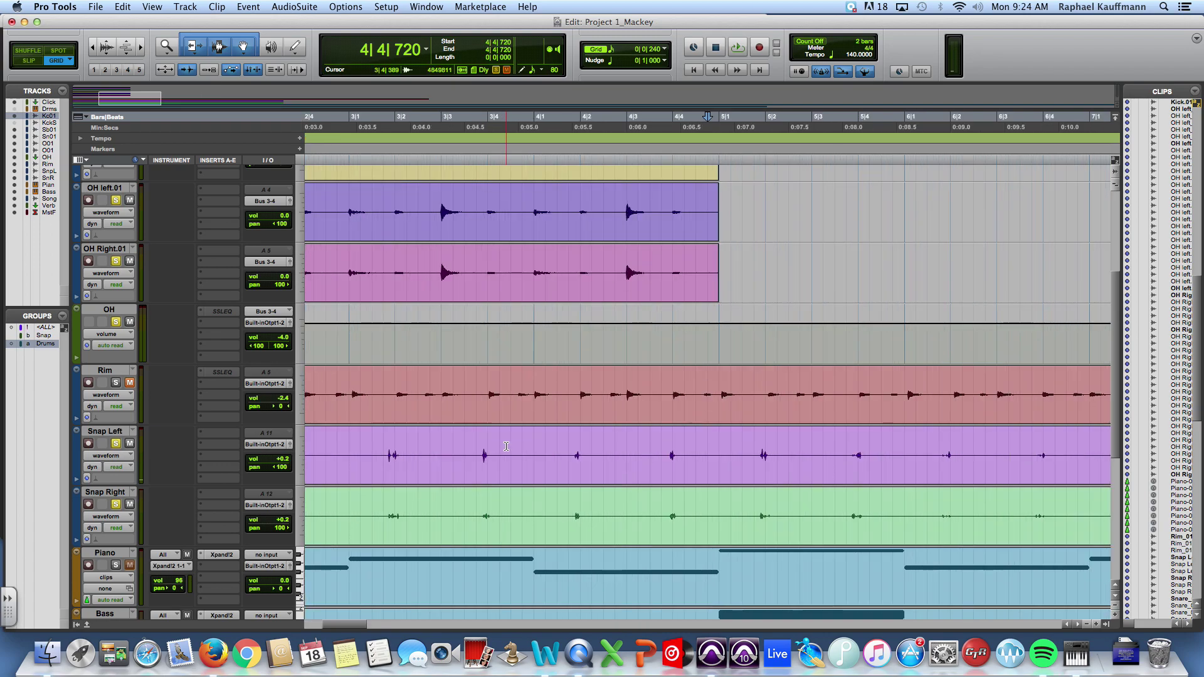
{"action": "left_click", "coordinate": [720, 434]}
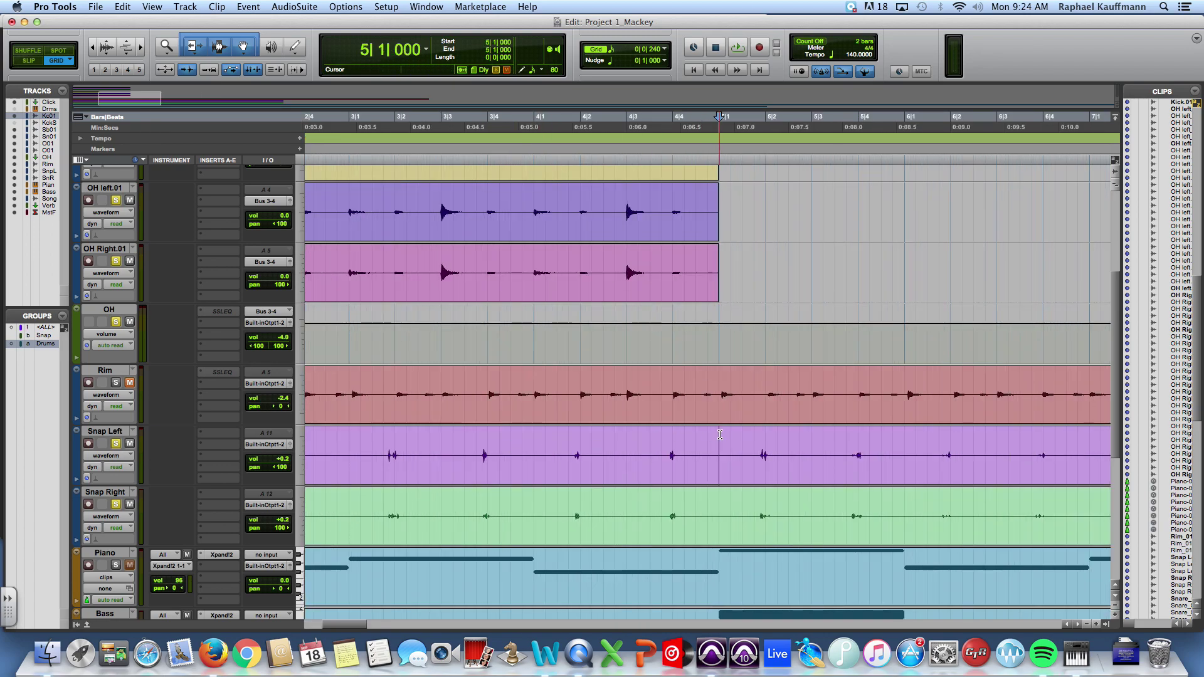
{"action": "left_click", "coordinate": [38, 337], "text": "shift"}
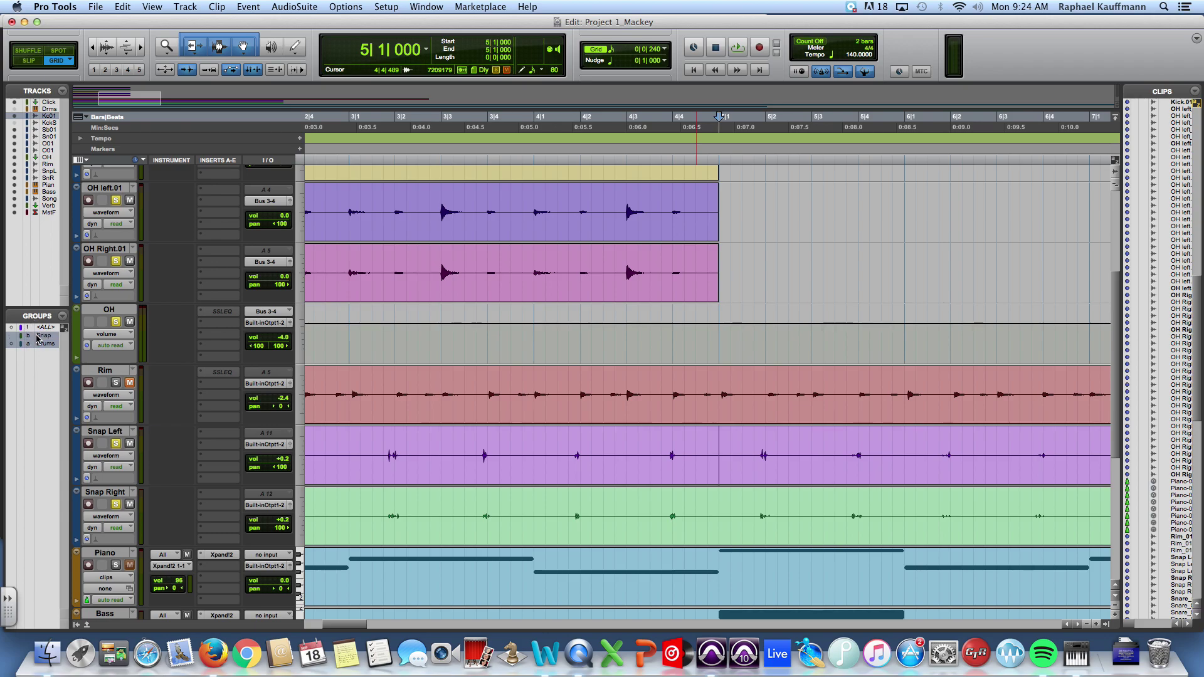
{"action": "left_click", "coordinate": [719, 443]}
{"action": "key", "text": "super+e"}
Delete the Snap clip portions after bar 5 and check the new clip ends
{"action": "left_click", "coordinate": [680, 481]}
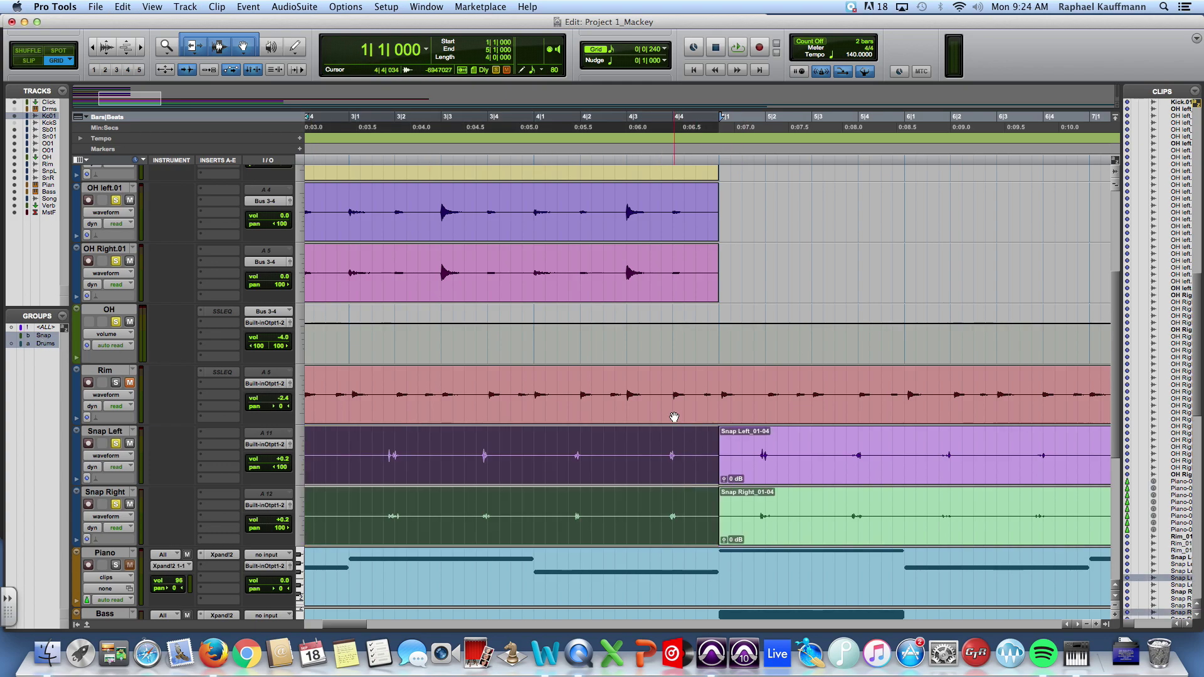
{"action": "left_click", "coordinate": [758, 480]}
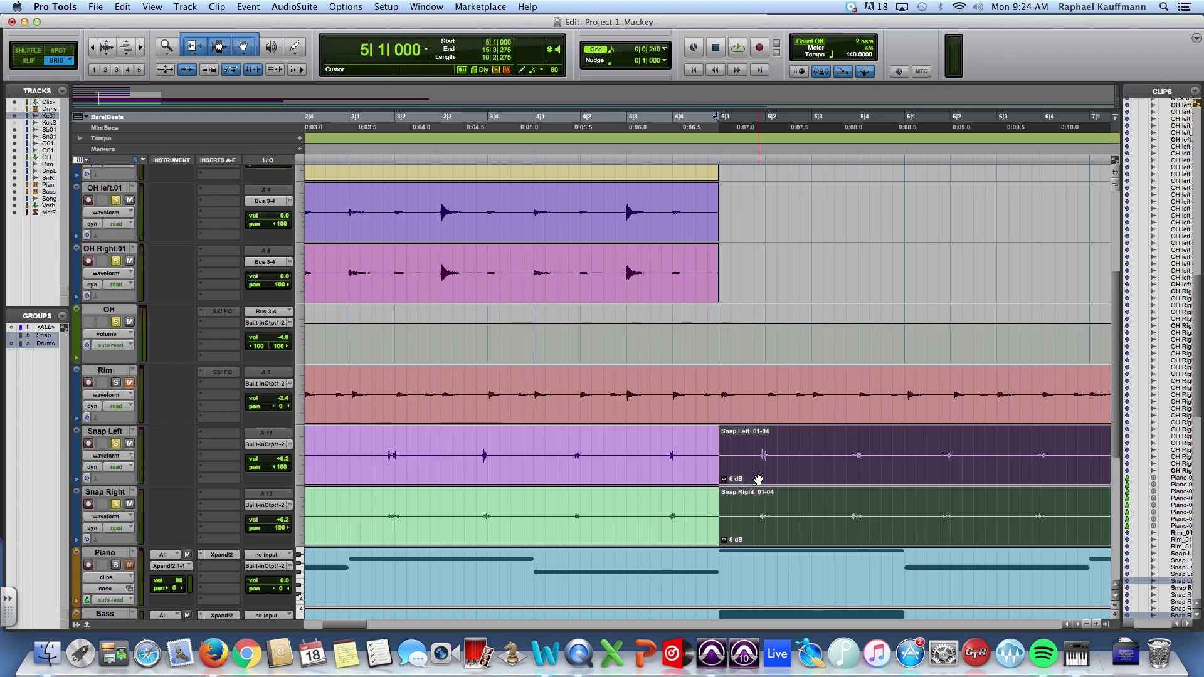
{"action": "key", "text": "Delete"}
{"action": "left_click", "coordinate": [671, 478]}
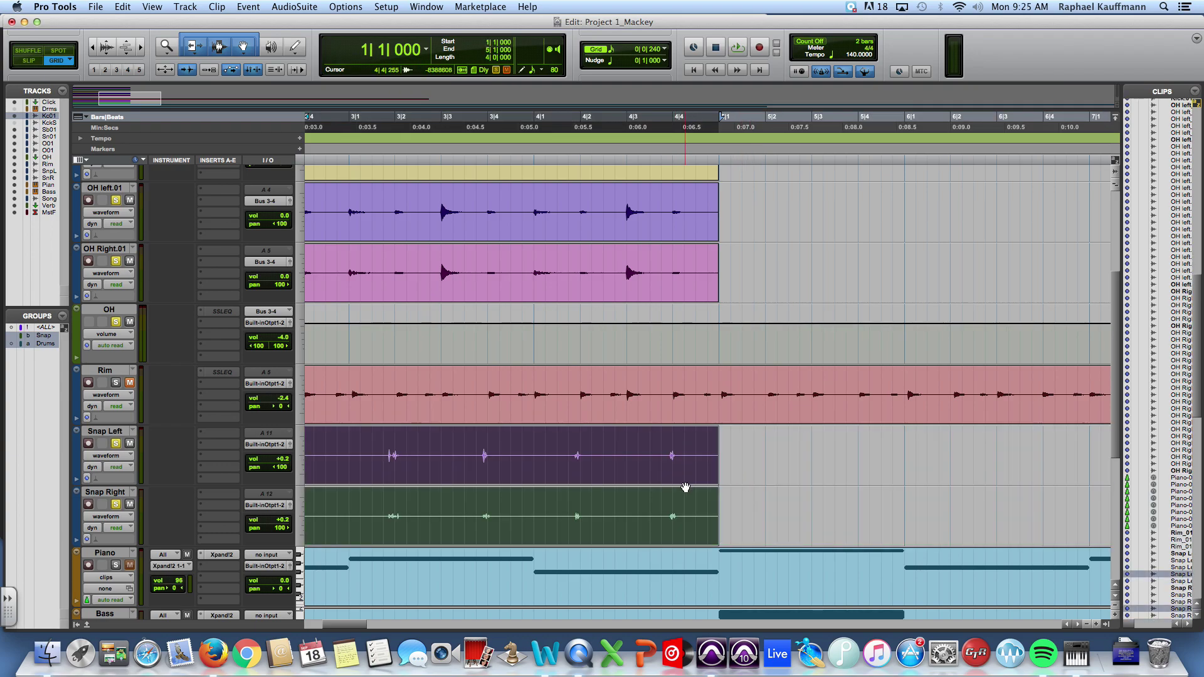
{"action": "key", "text": "super+bracketright"}
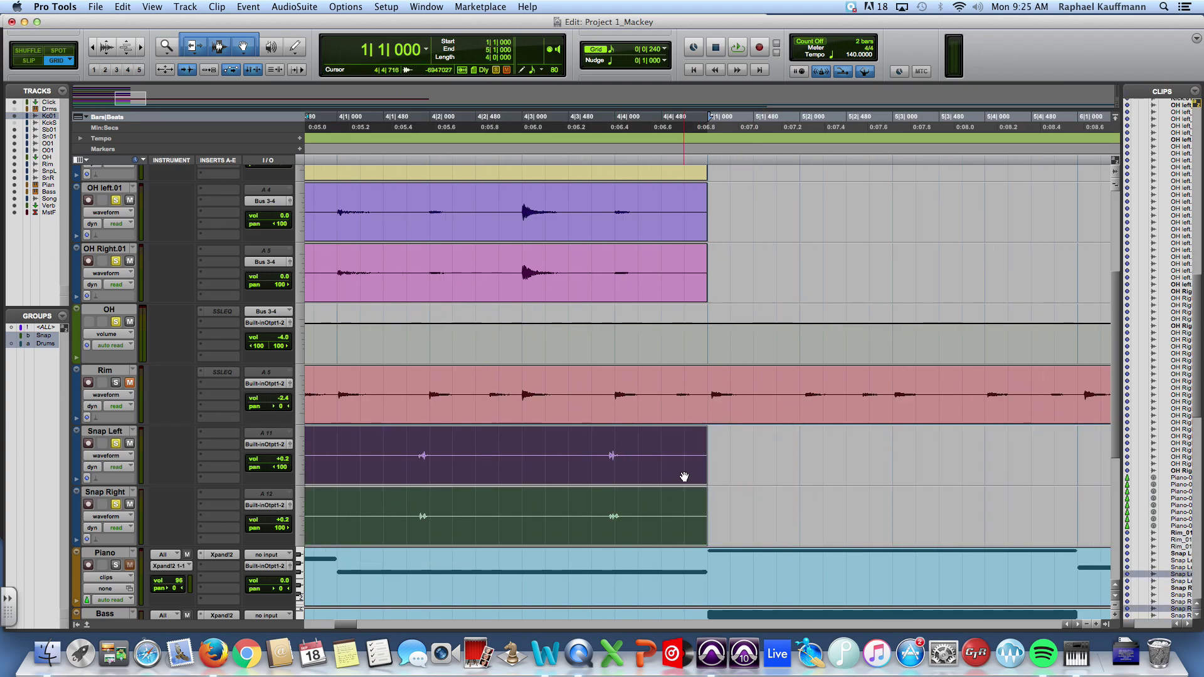
{"action": "key", "text": "super+bracketleft"}
{"action": "key", "text": "super+bracketleft"}
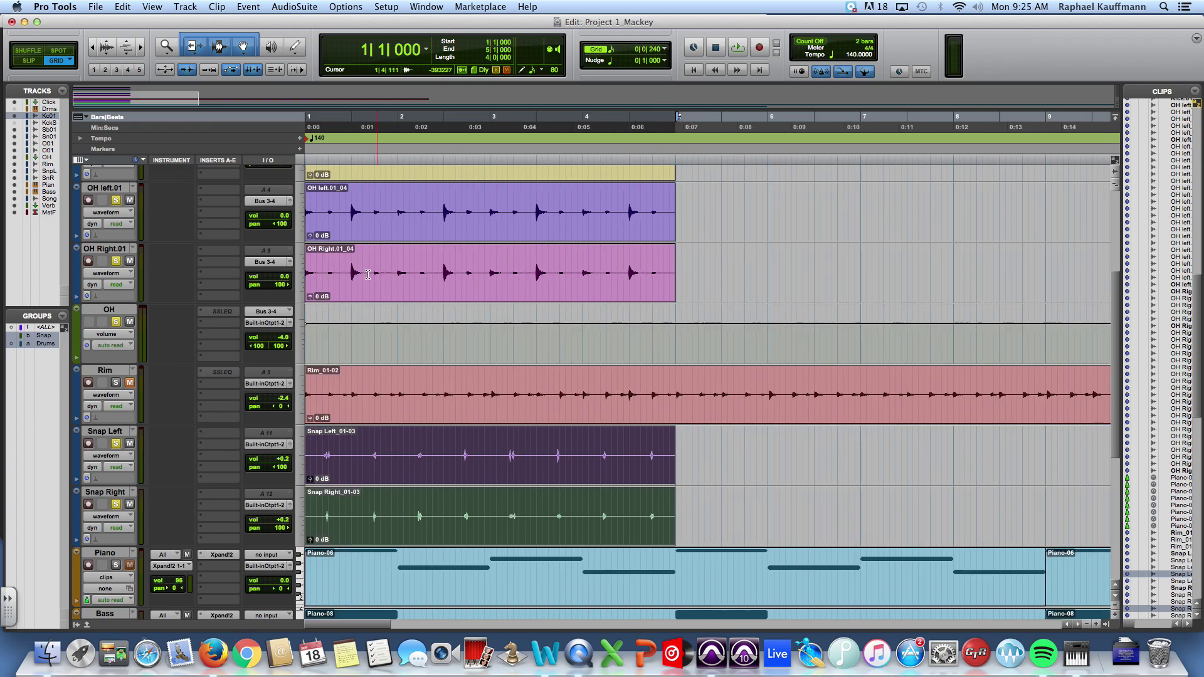
Play the trimmed Snap clips and inspect the hits up close around beats 2|3 and 2|4
{"action": "key", "text": "space"}
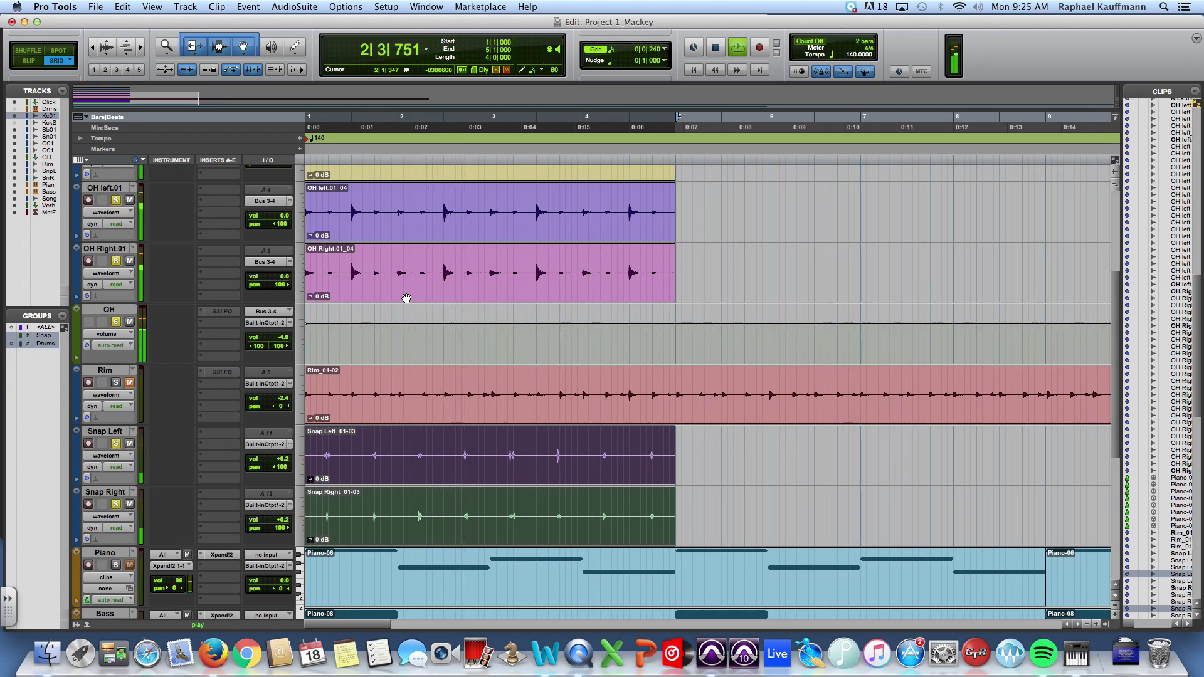
{"action": "key", "text": "space"}
{"action": "left_click", "coordinate": [464, 453]}
{"action": "key", "text": "super+bracketright"}
{"action": "key", "text": "super+bracketright"}
{"action": "key", "text": "super+bracketright"}
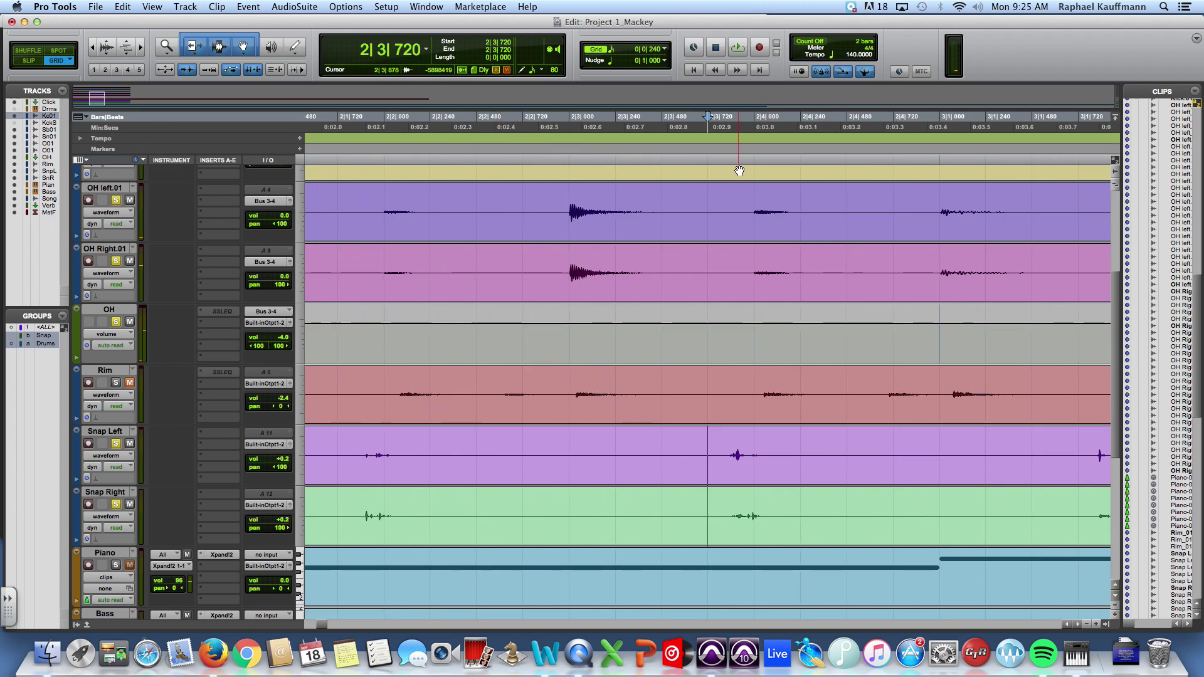
{"action": "left_click", "coordinate": [756, 161]}
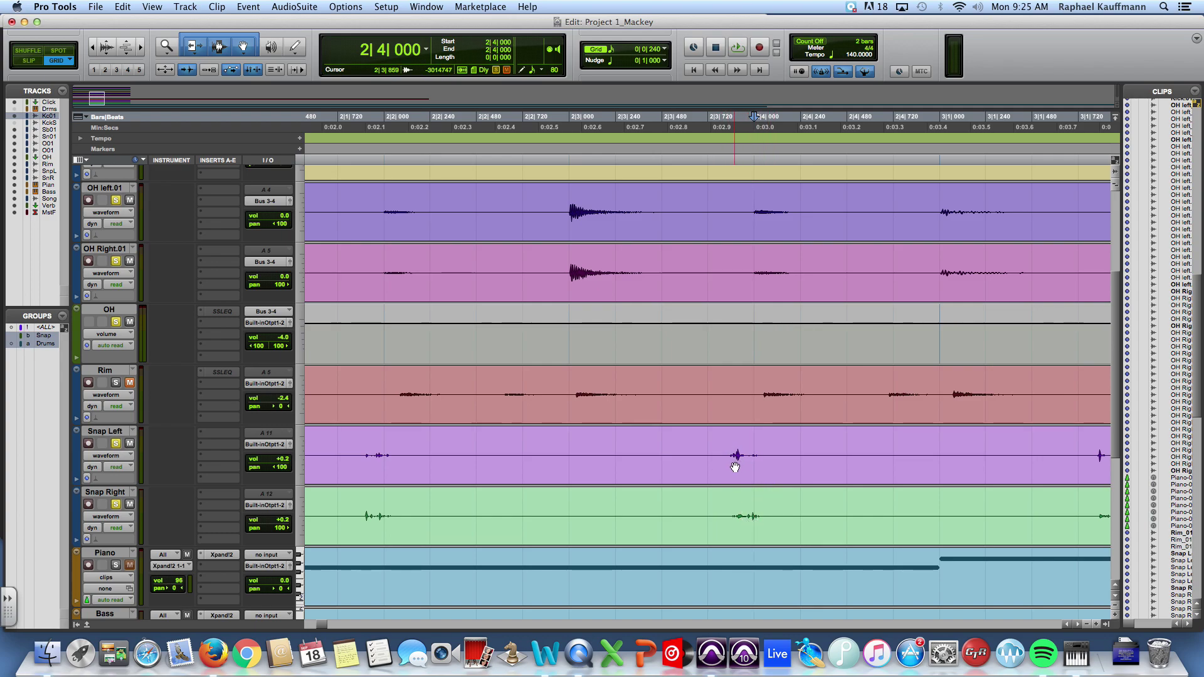
Zoom back out and select both Snap Left and Snap Right clips from bar 1 to bar 5
{"action": "left_click", "coordinate": [754, 514]}
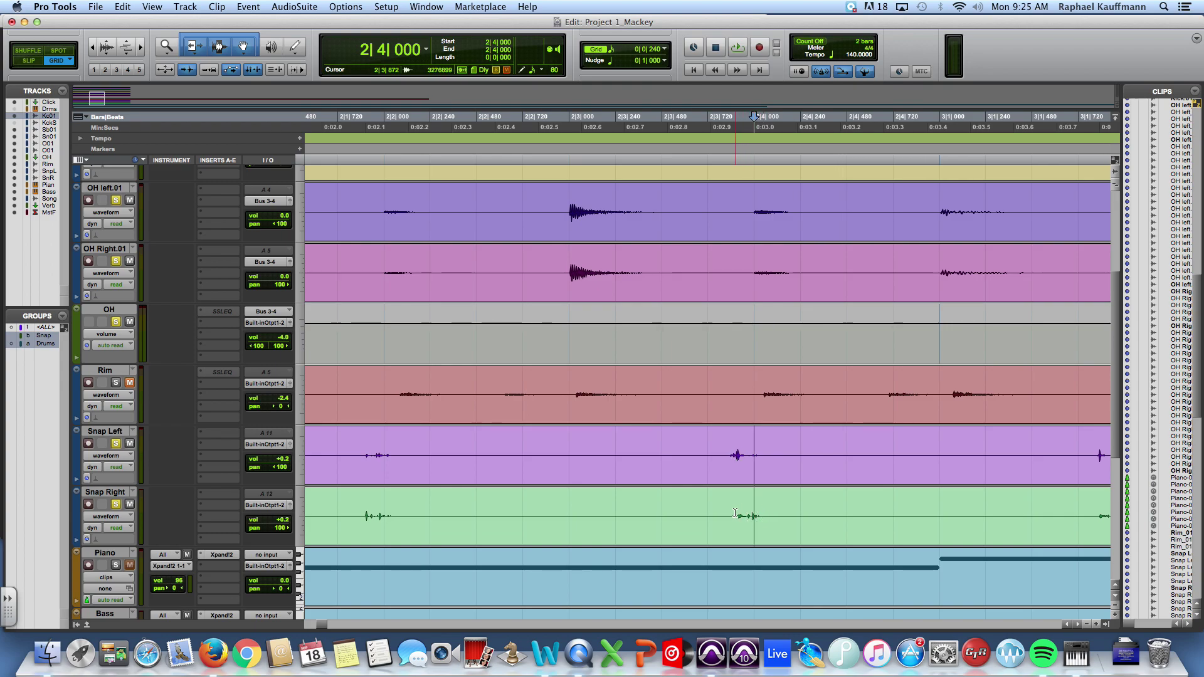
{"action": "key", "text": "super+bracketleft"}
{"action": "key", "text": "super+bracketleft"}
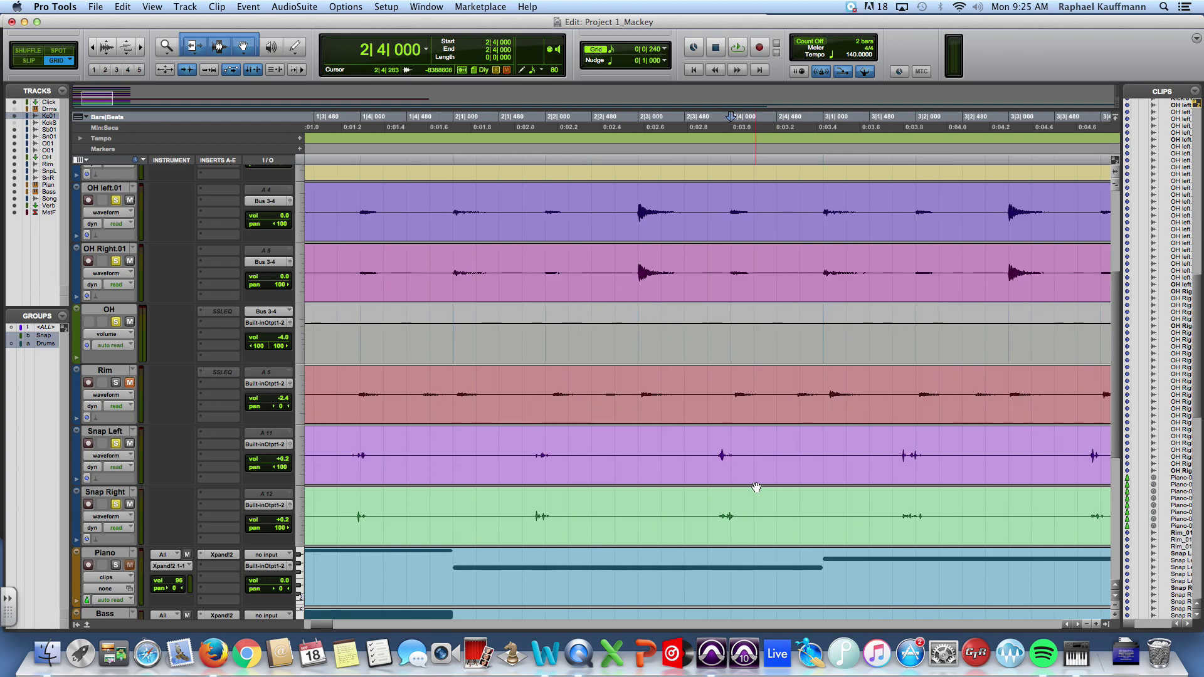
{"action": "left_click", "coordinate": [405, 489]}
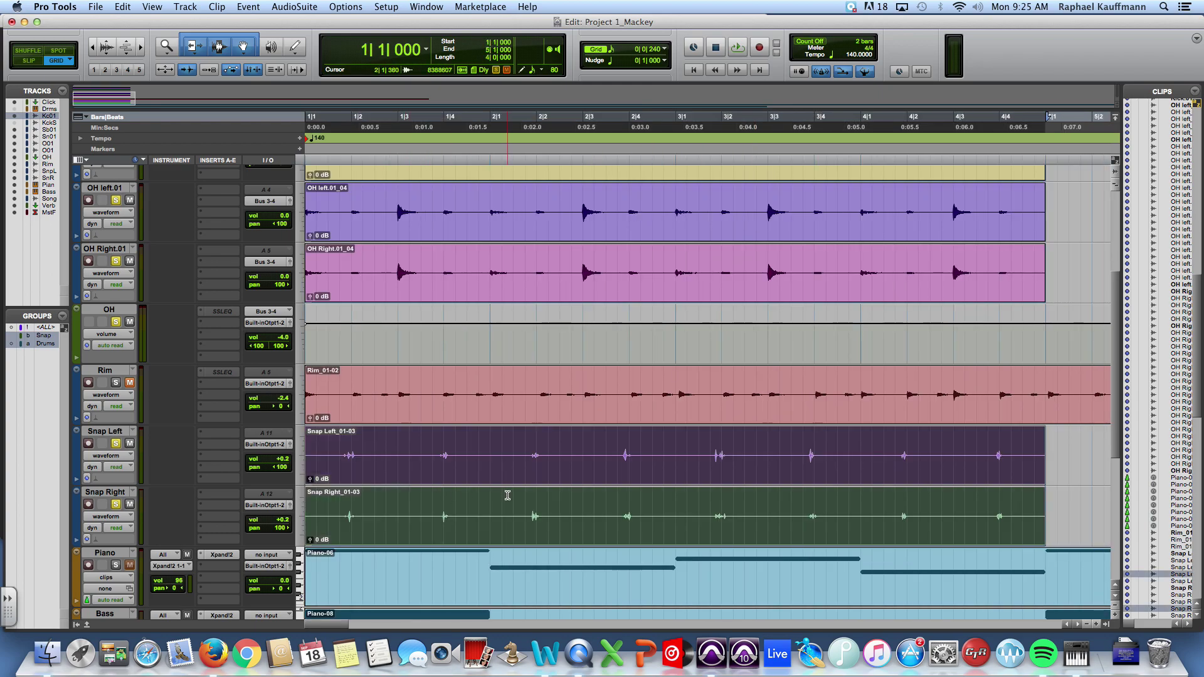
Open Beat Detective in Clip Separation mode, analyze the Snap clips, and raise sensitivity to 14%
{"action": "key", "text": "super+8"}
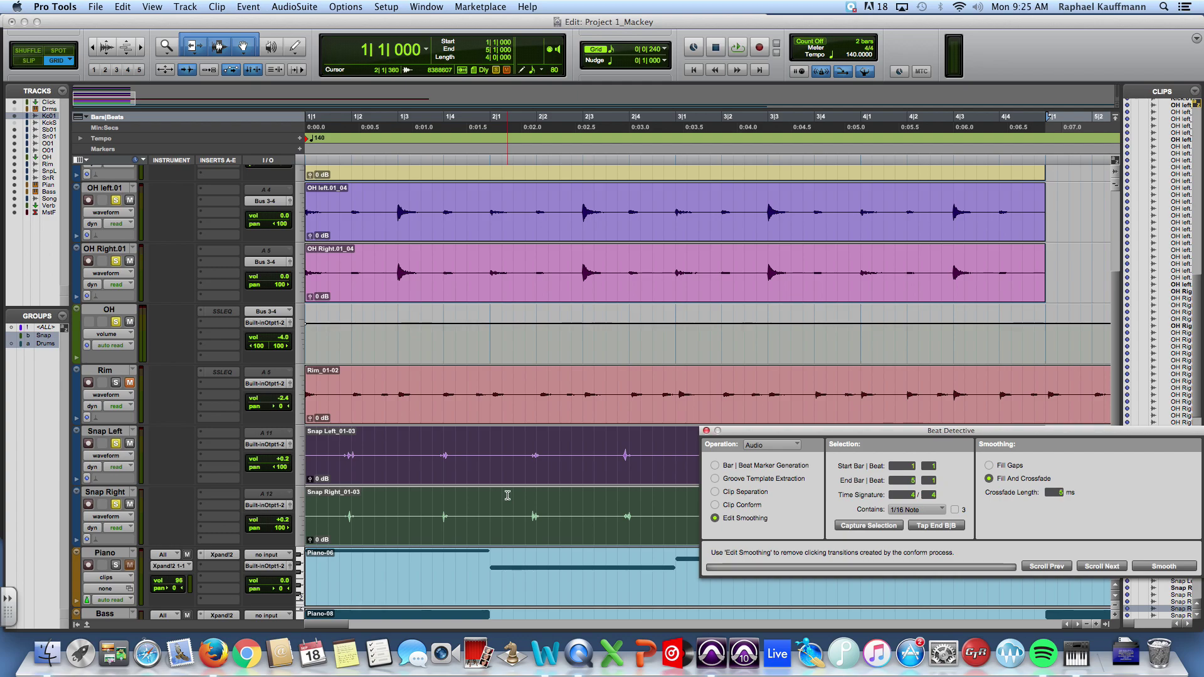
{"action": "left_click", "coordinate": [715, 493]}
{"action": "left_click_drag", "start_coordinate": [776, 425], "coordinate": [586, 190]}
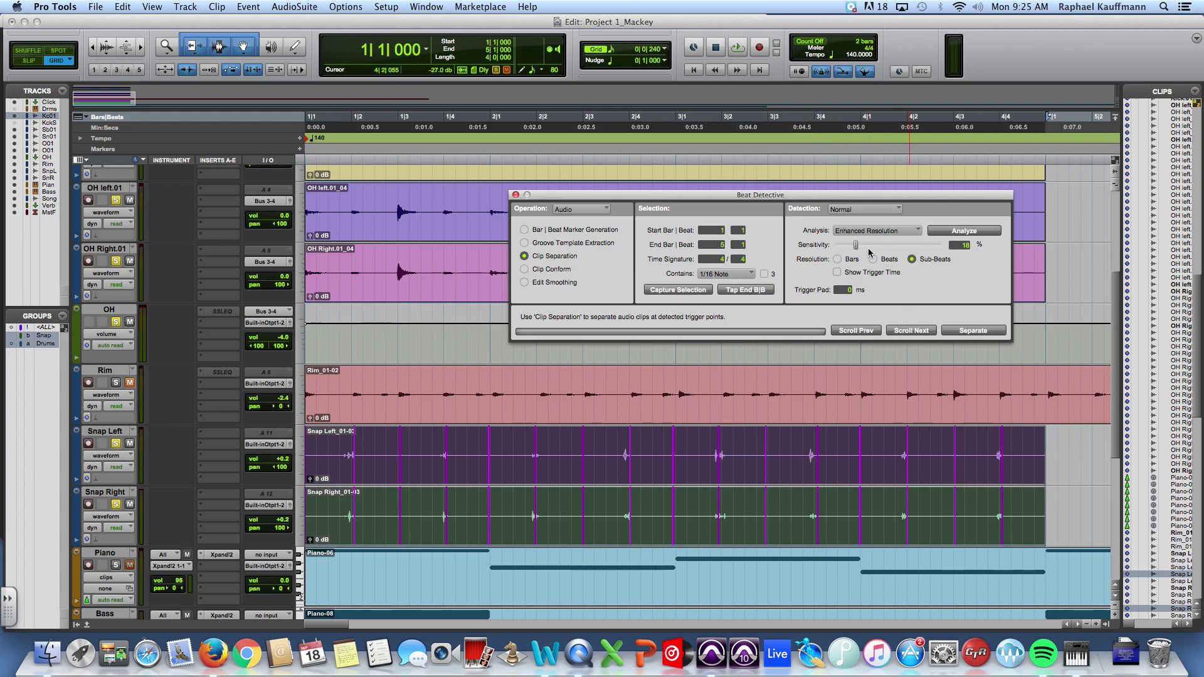
{"action": "left_click_drag", "start_coordinate": [854, 245], "coordinate": [809, 246]}
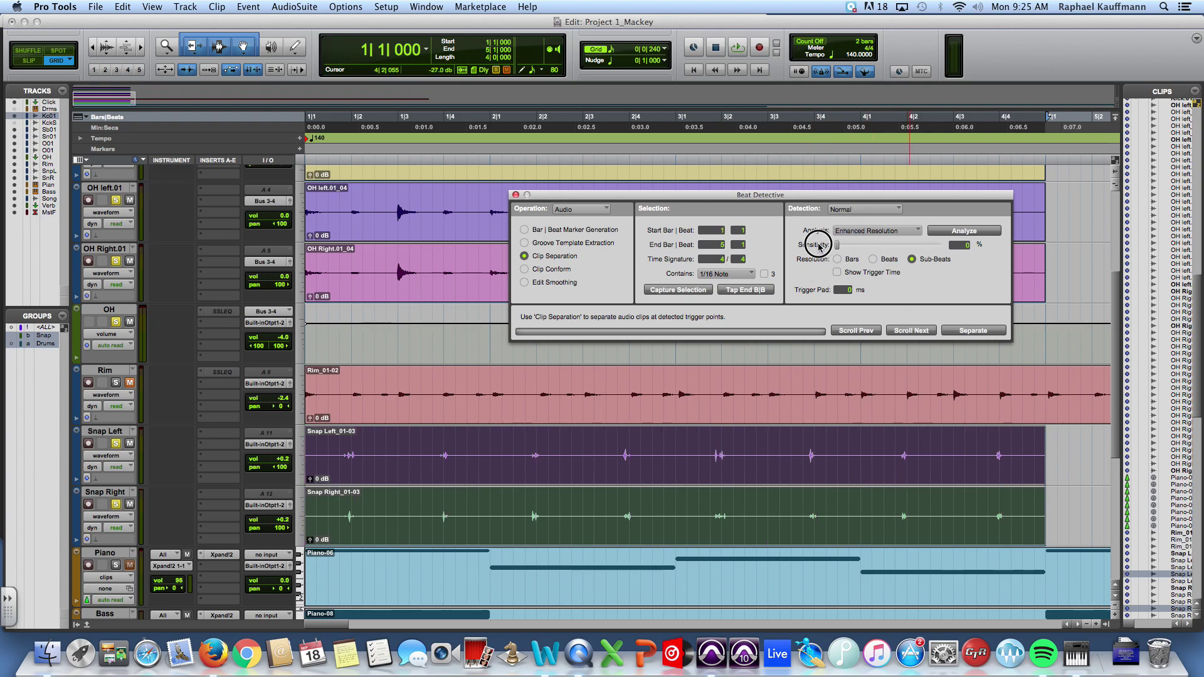
{"action": "left_click", "coordinate": [970, 233]}
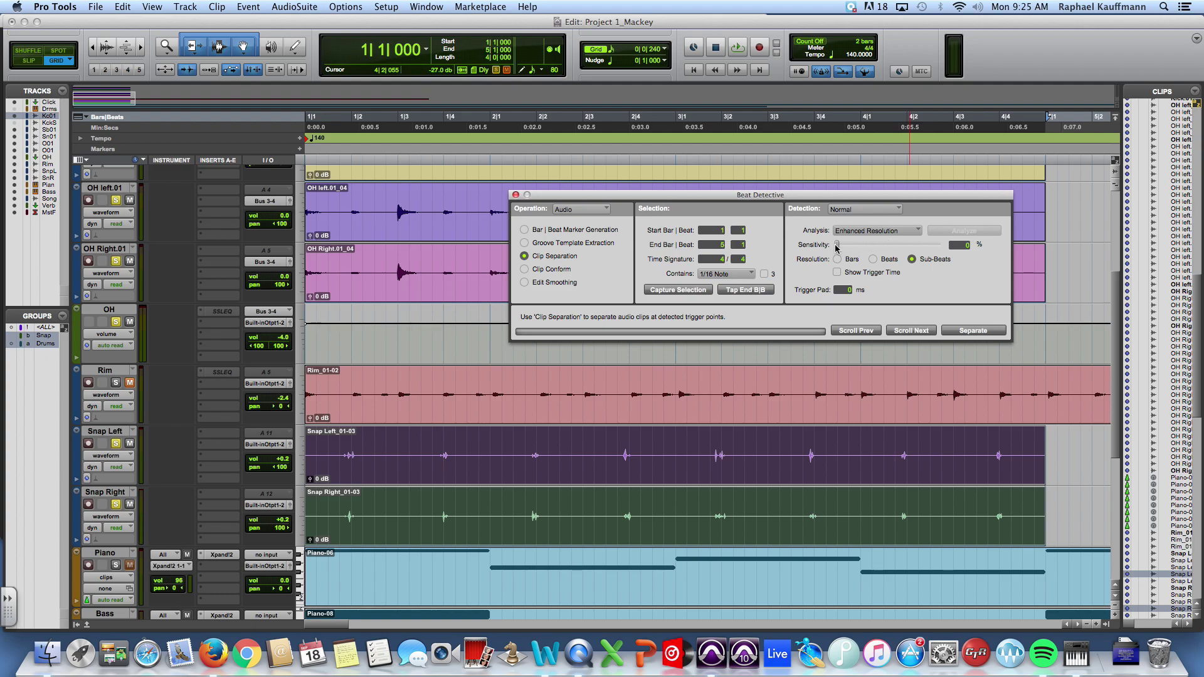
{"action": "left_click_drag", "start_coordinate": [837, 246], "coordinate": [857, 250]}
{"action": "key", "text": "space"}
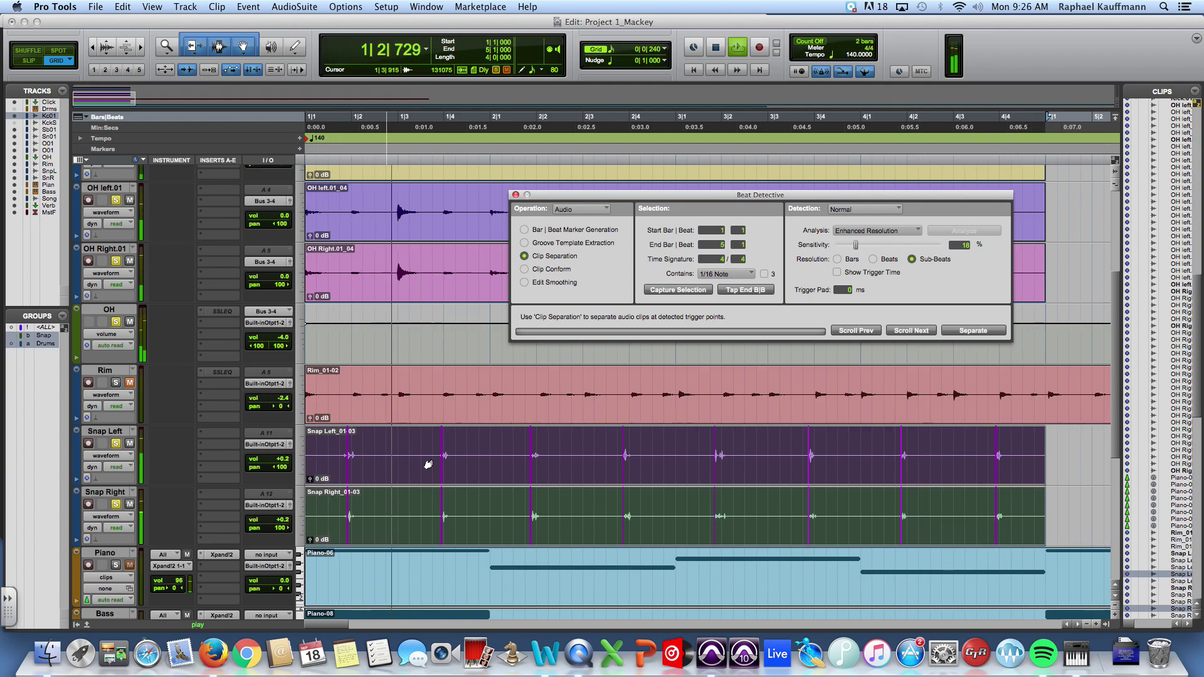
{"action": "key", "text": "space"}
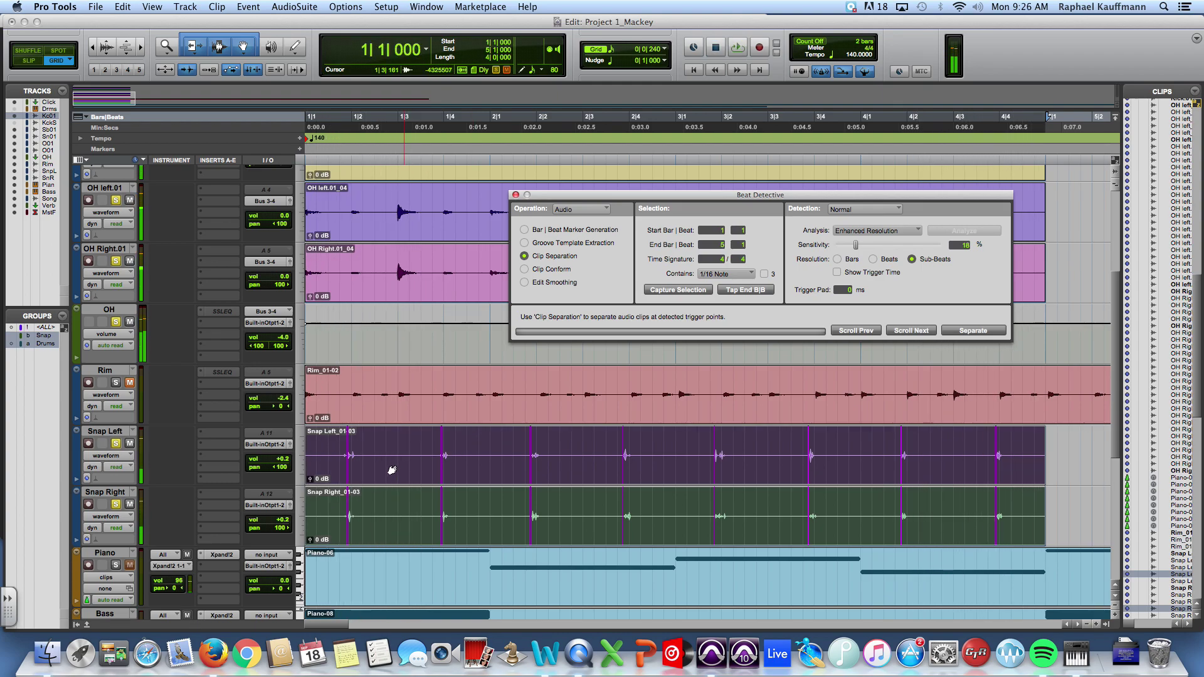
Reselect the four-bar range from the first snap hit, re-analyze, and set sensitivity to 10%
{"action": "left_click", "coordinate": [346, 463]}
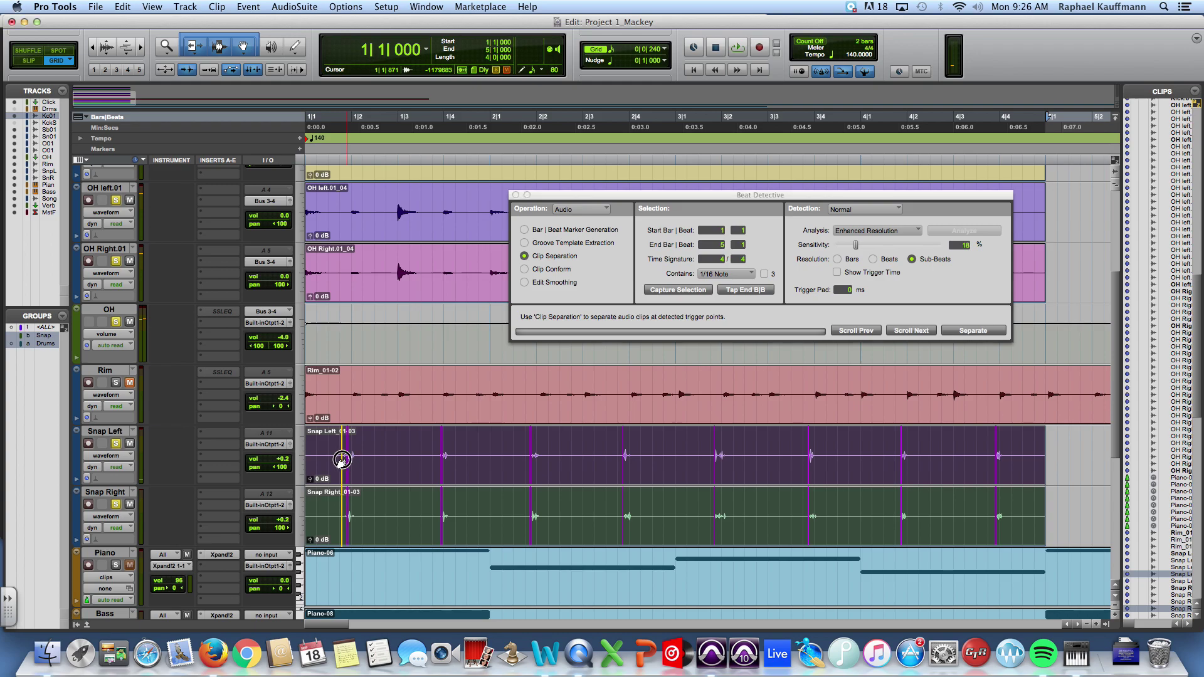
{"action": "left_click_drag", "start_coordinate": [342, 460], "coordinate": [344, 460]}
{"action": "left_click_drag", "start_coordinate": [347, 447], "coordinate": [437, 481]}
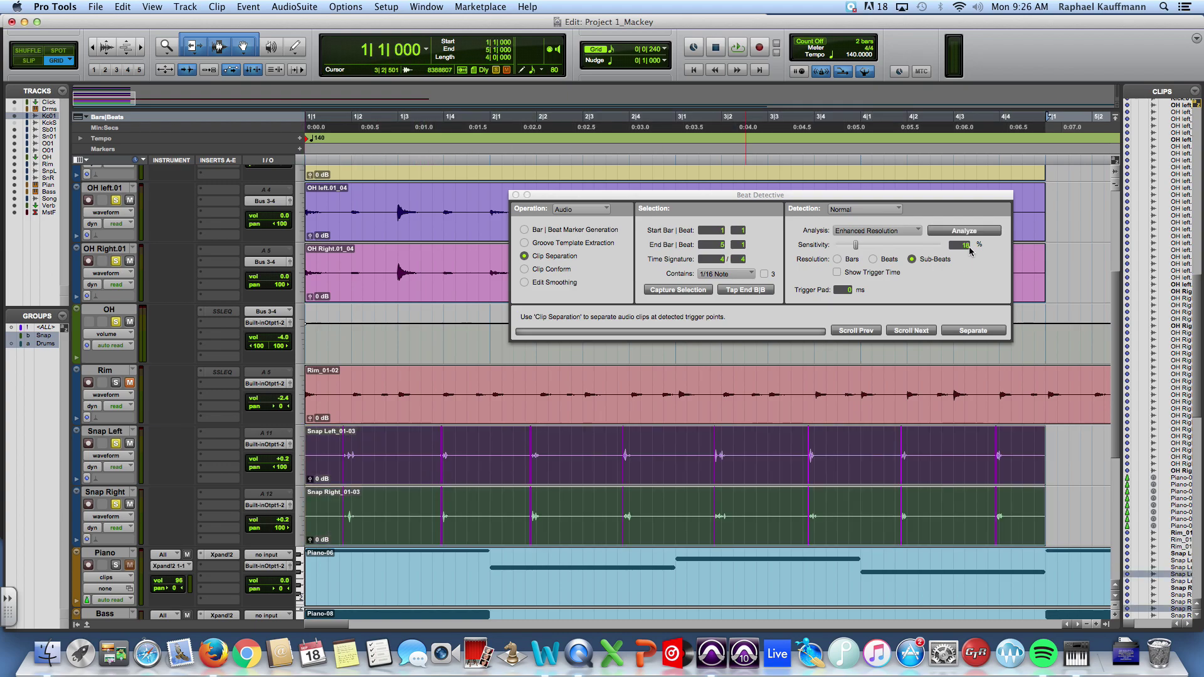
{"action": "left_click", "coordinate": [948, 233]}
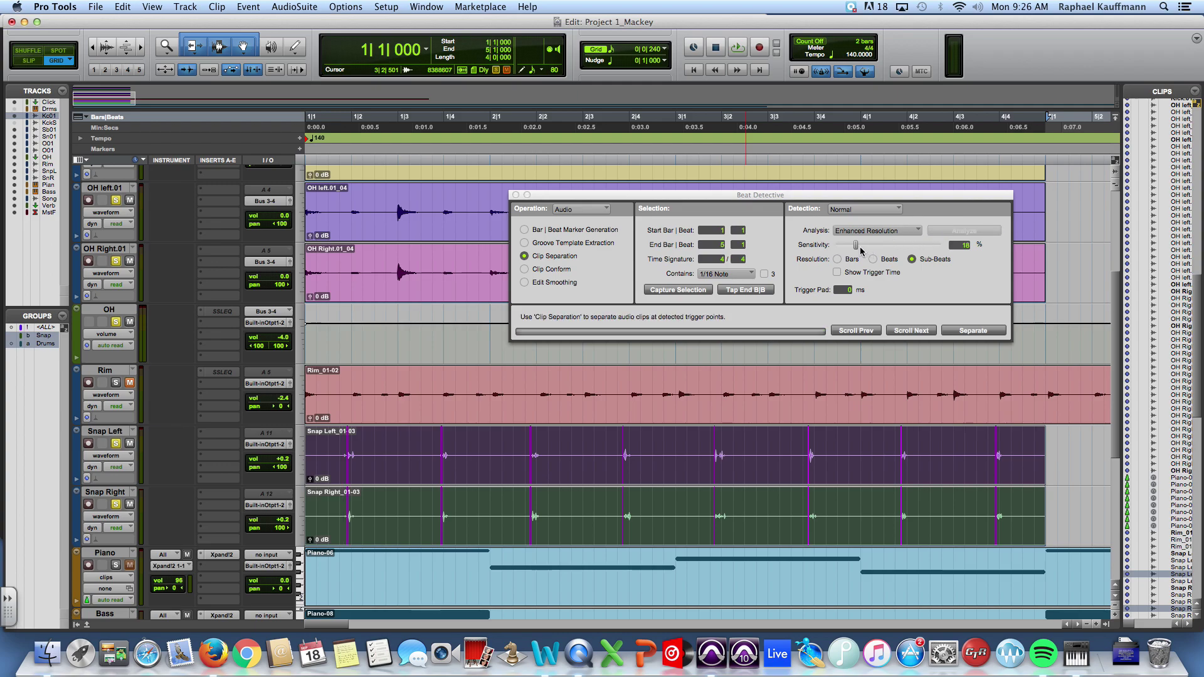
{"action": "mouse_move", "coordinate": [860, 247]}
{"action": "left_mouse_down"}
{"action": "mouse_move", "coordinate": [802, 244]}
{"action": "mouse_move", "coordinate": [858, 244]}
{"action": "left_mouse_up"}
Separate the Snap clips at each detected hit, then conform them with Clip Conform
{"action": "left_click", "coordinate": [962, 332]}
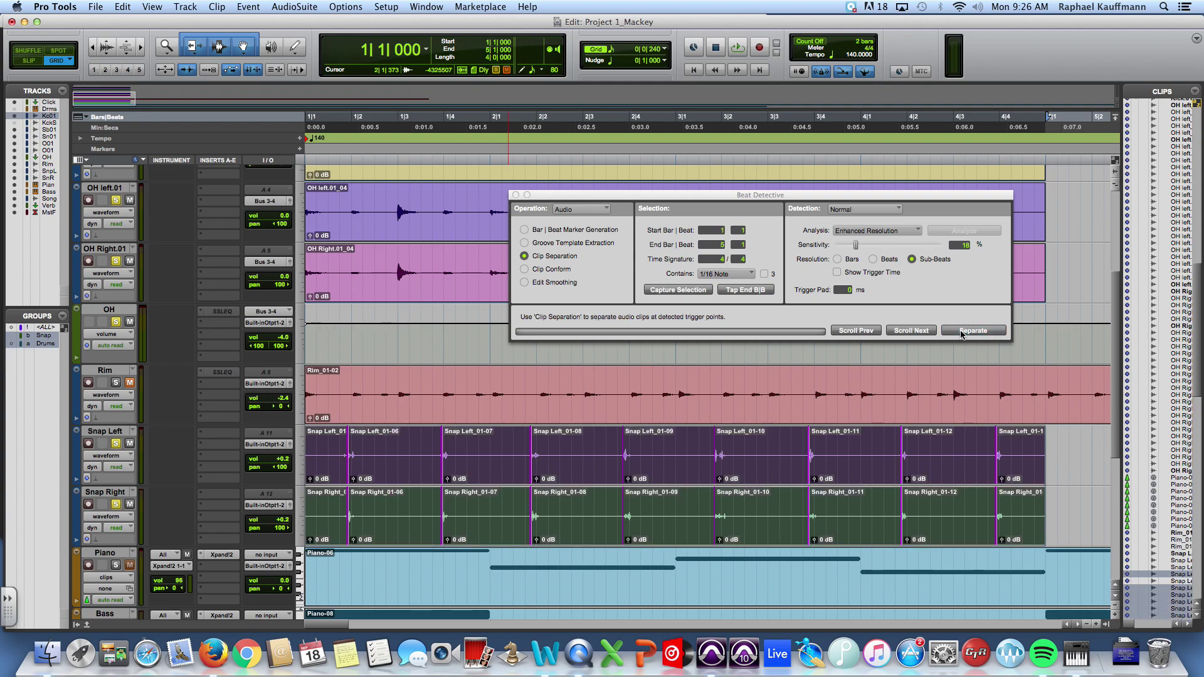
{"action": "left_click", "coordinate": [523, 270]}
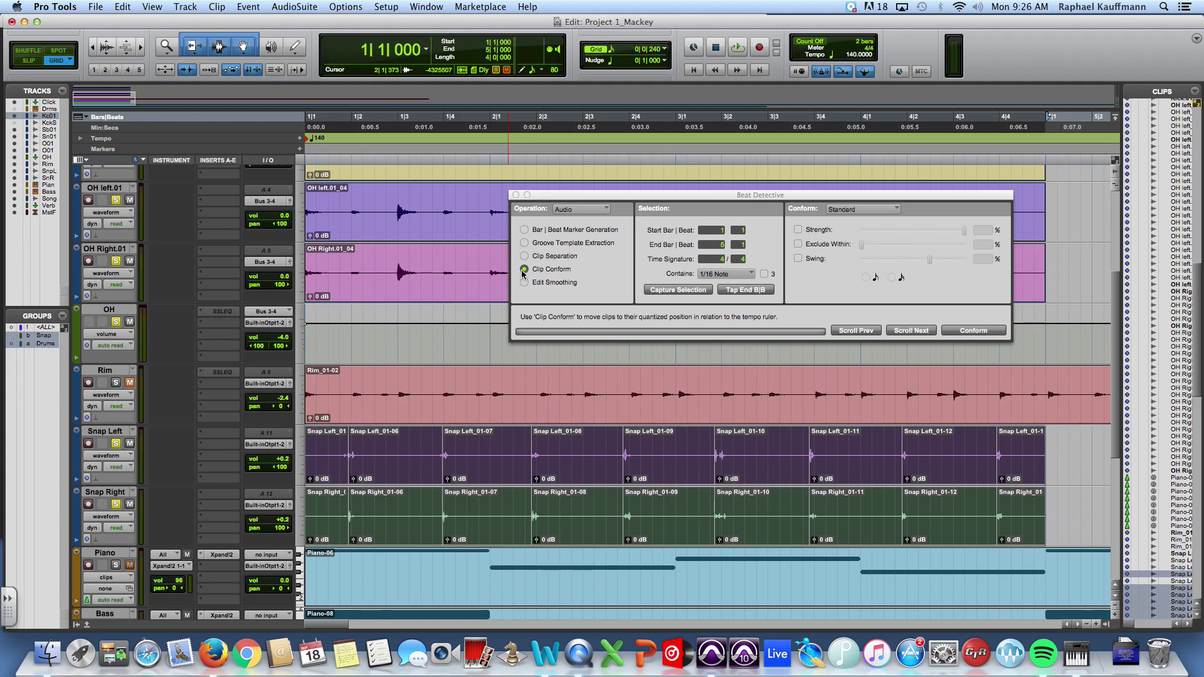
{"action": "left_click", "coordinate": [983, 331]}
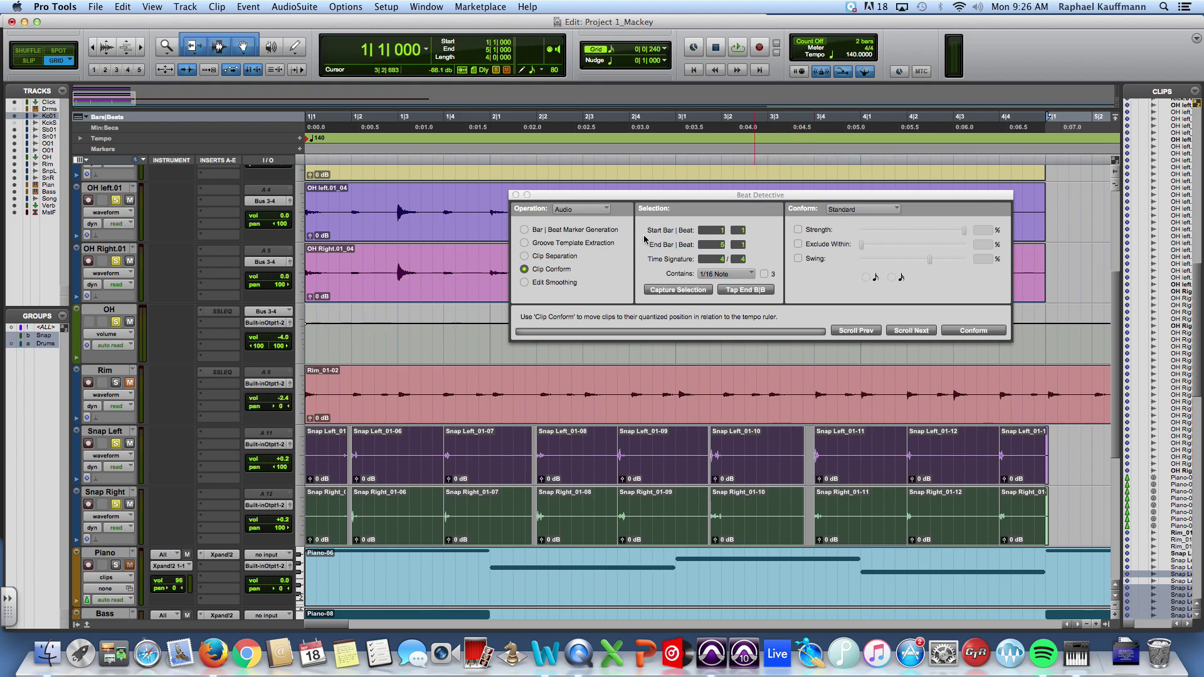
{"action": "left_click_drag", "start_coordinate": [620, 194], "coordinate": [232, 140]}
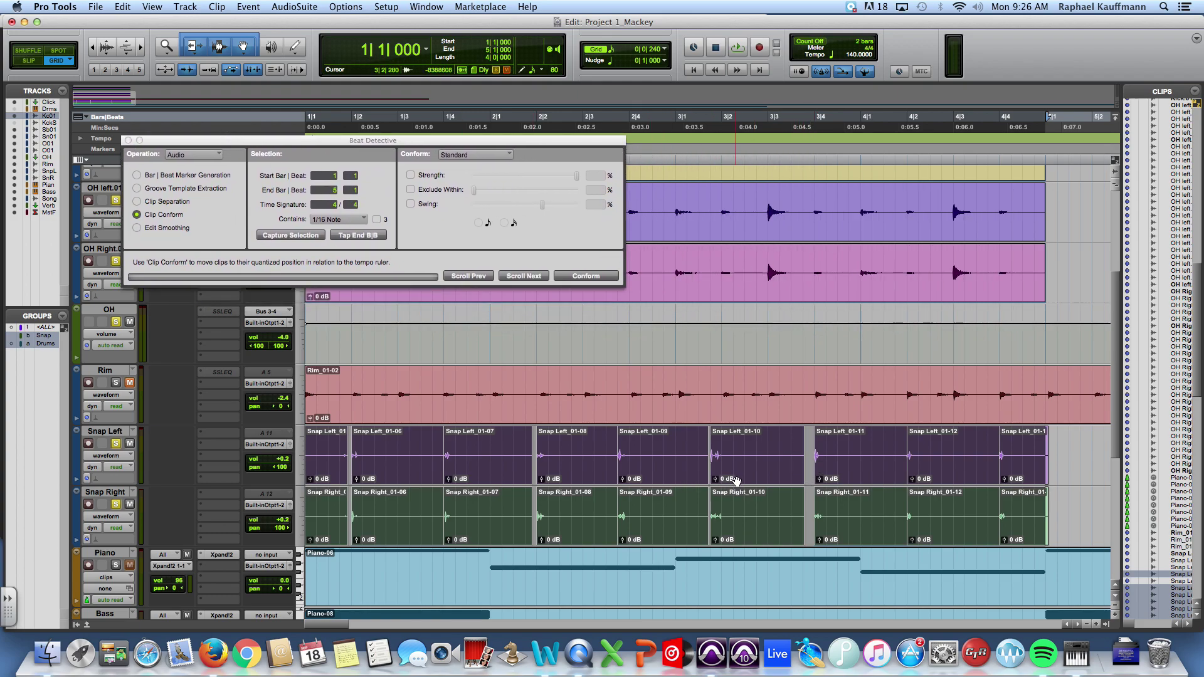
Select the Snap Left_01-10 and Snap Right_01-10 clips and play the conformed drums from the start
{"action": "left_click", "coordinate": [812, 464]}
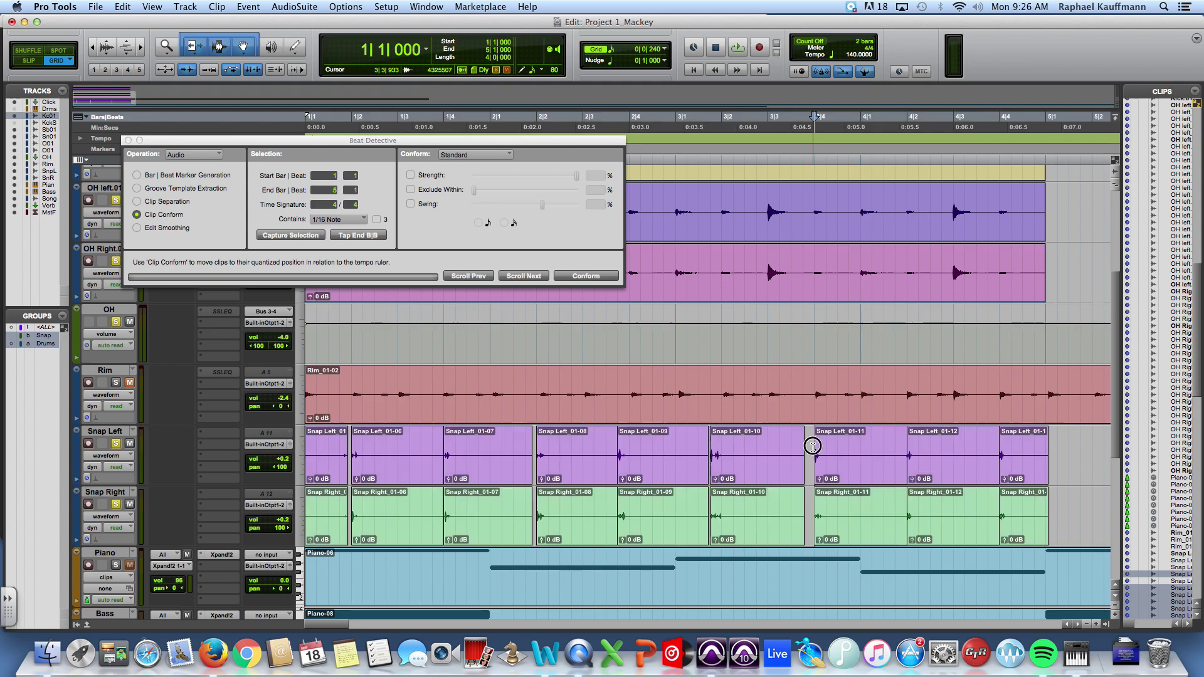
{"action": "left_click", "coordinate": [761, 477]}
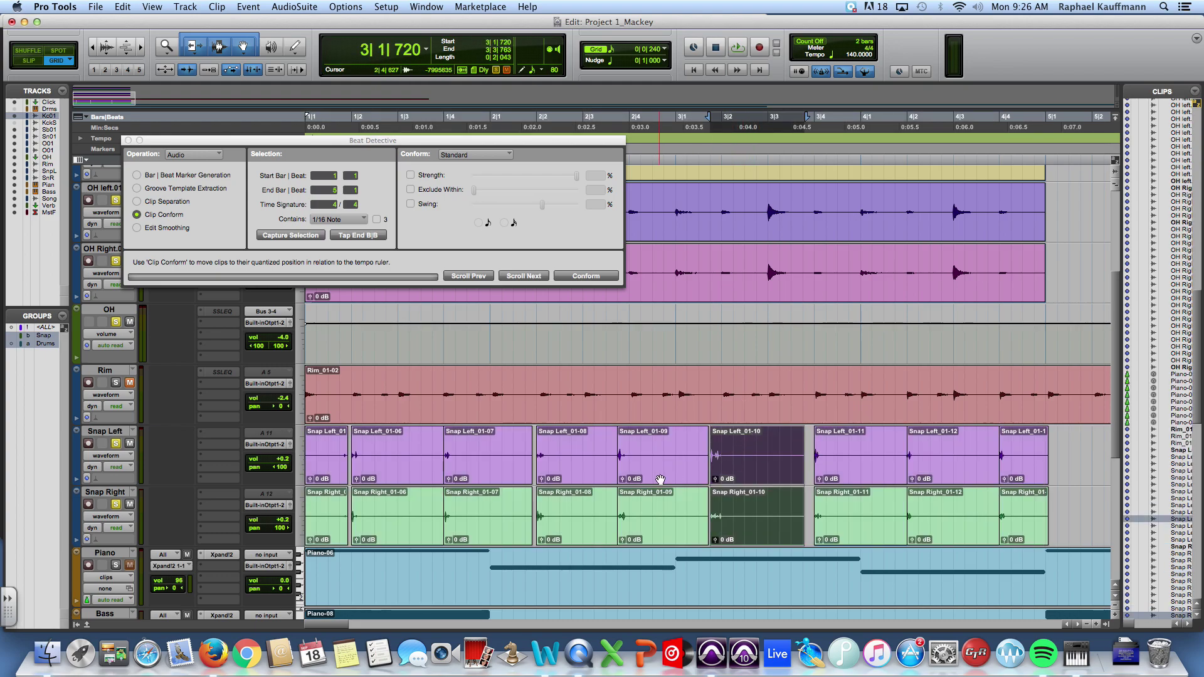
{"action": "key", "text": "Return"}
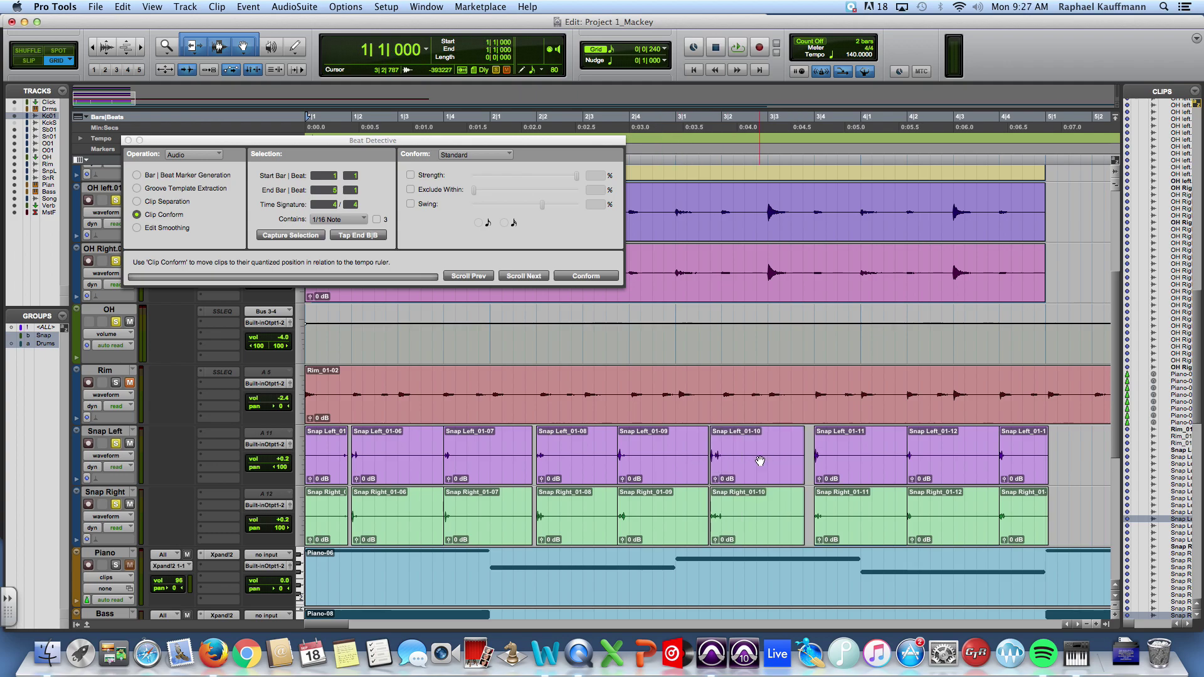
{"action": "key", "text": "space"}
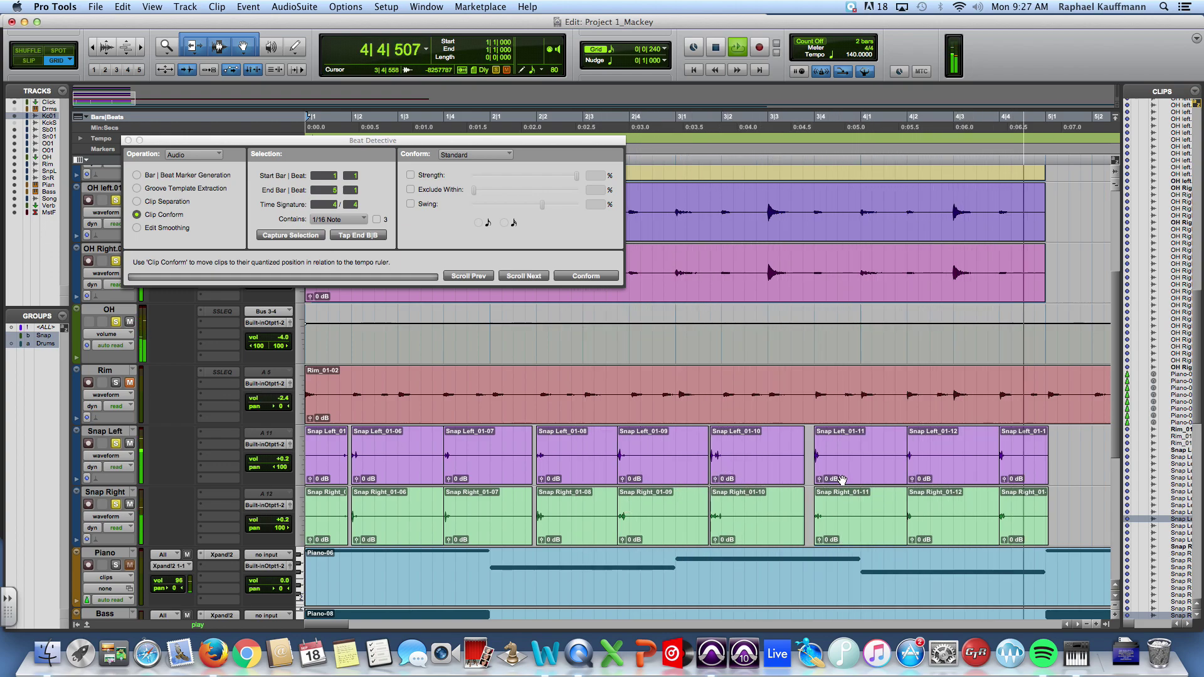
Shorten the ends of the 01-10 and 01-09 Snap clips and shift each one grid step later
{"action": "key", "text": "space"}
{"action": "left_click", "coordinate": [782, 478]}
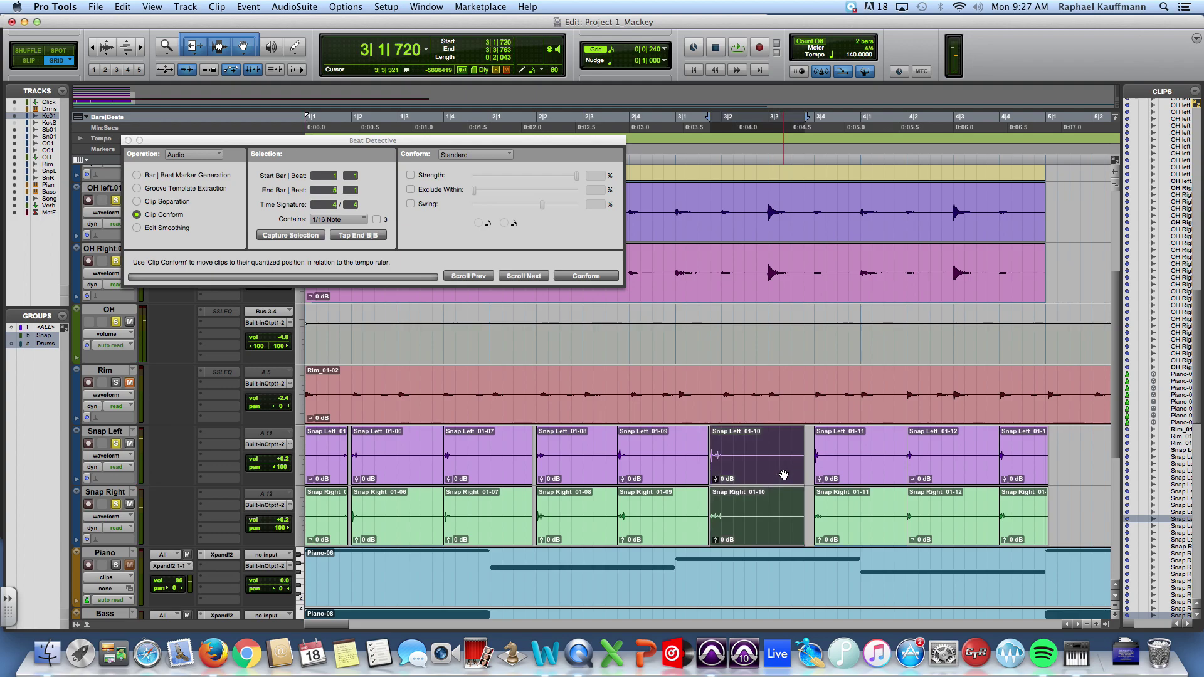
{"action": "key", "text": "super+bracketright"}
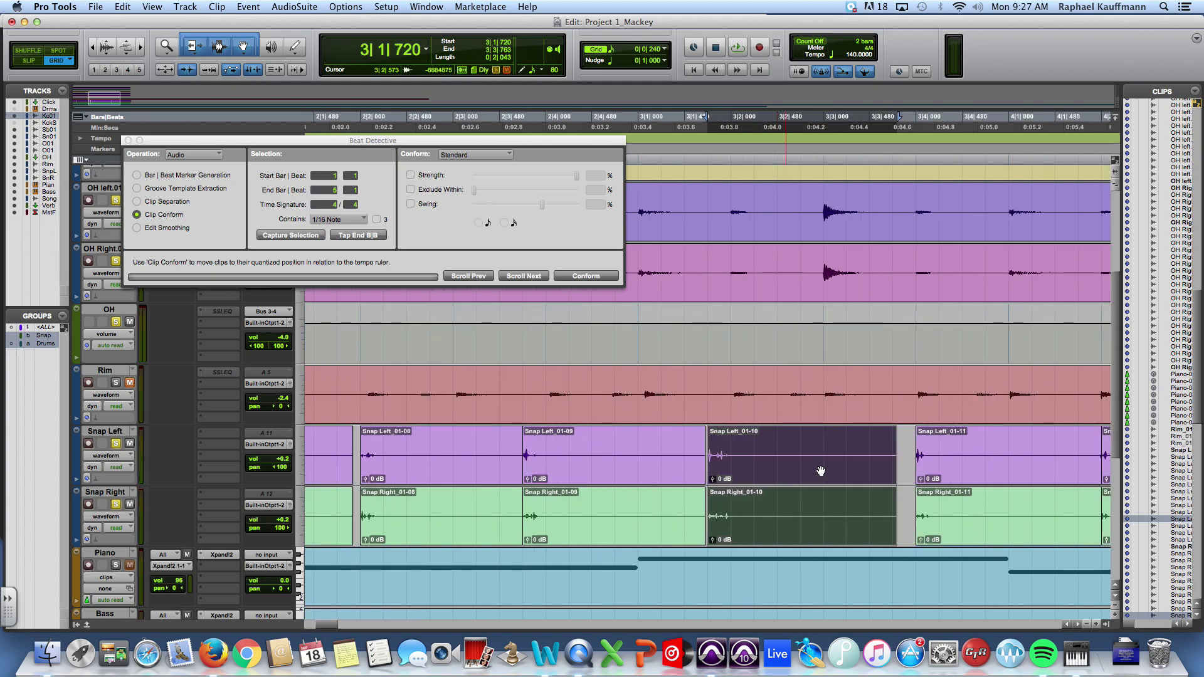
{"action": "left_click_drag", "start_coordinate": [889, 447], "coordinate": [869, 447]}
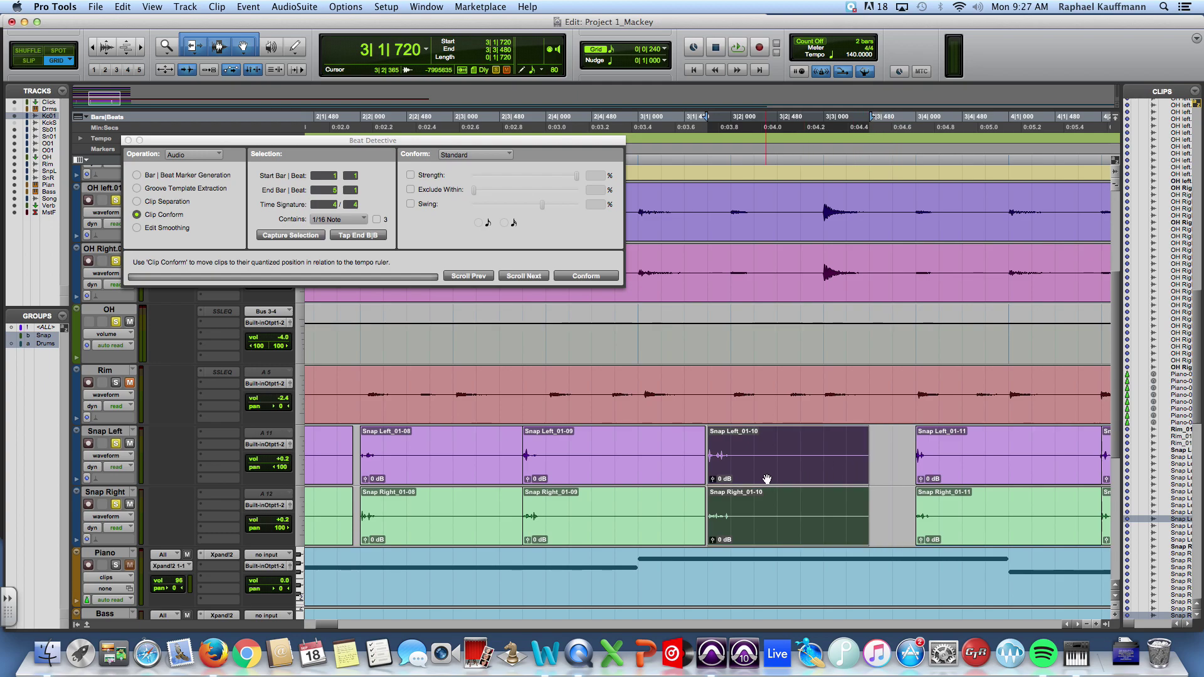
{"action": "left_click_drag", "start_coordinate": [766, 479], "coordinate": [790, 479]}
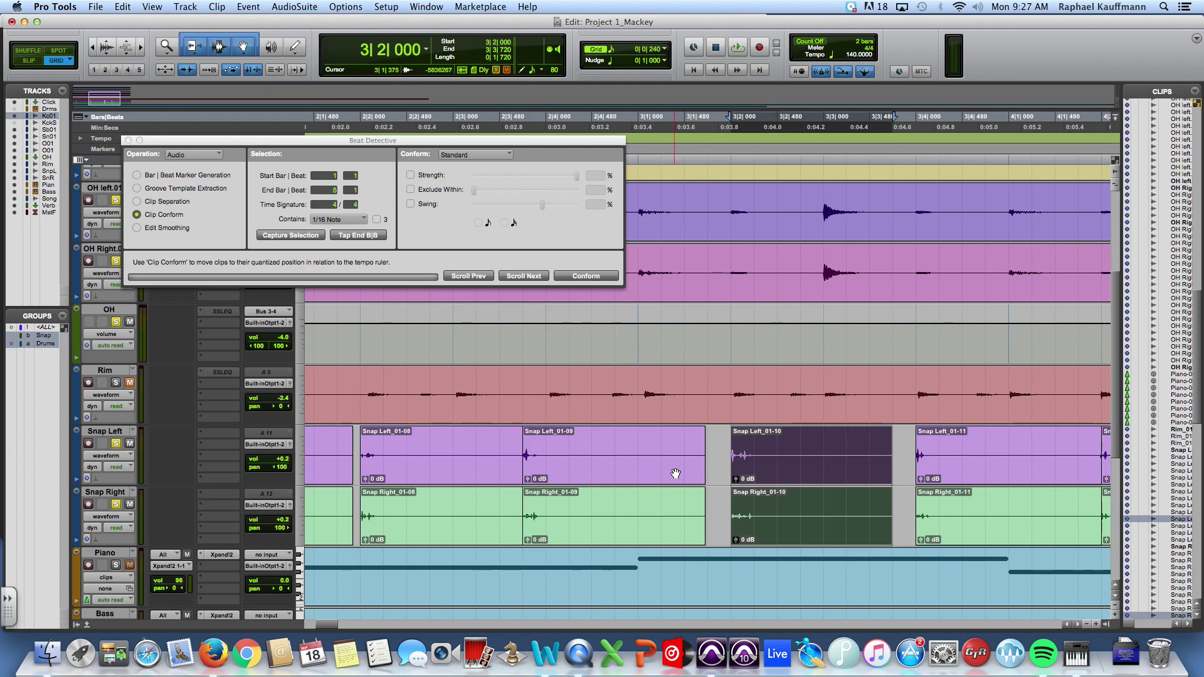
{"action": "left_click_drag", "start_coordinate": [697, 453], "coordinate": [684, 453]}
{"action": "left_click_drag", "start_coordinate": [582, 478], "coordinate": [596, 478]}
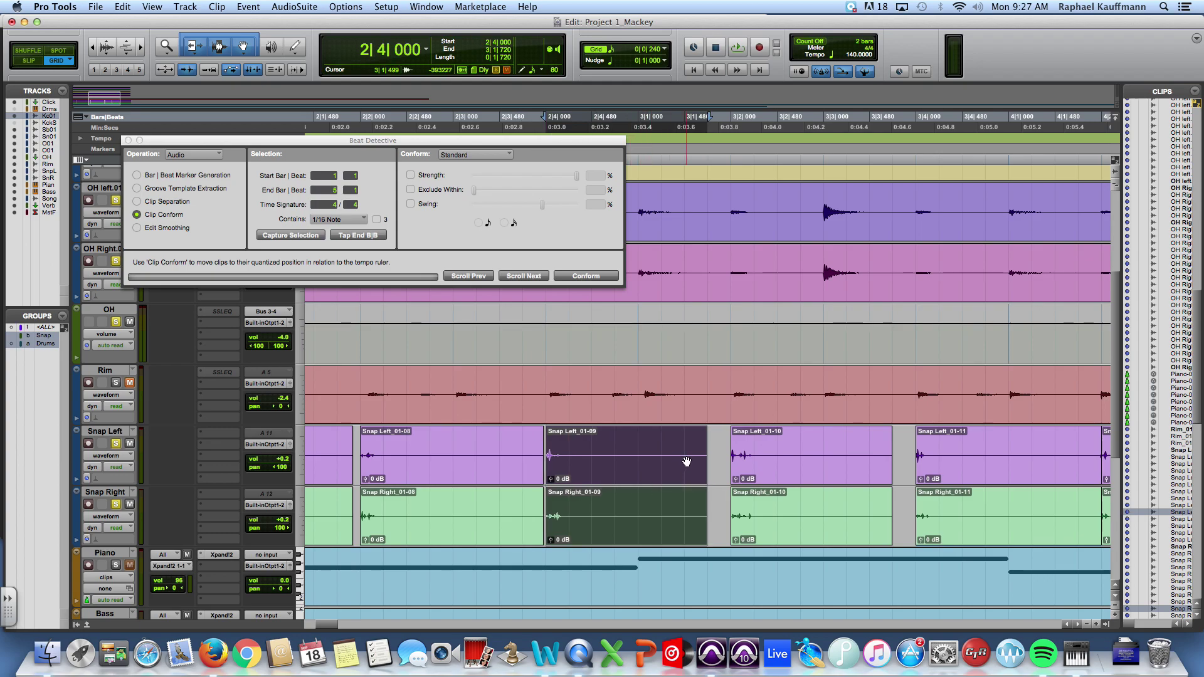
{"action": "key", "text": "super+bracketleft"}
{"action": "key", "text": "super+bracketleft"}
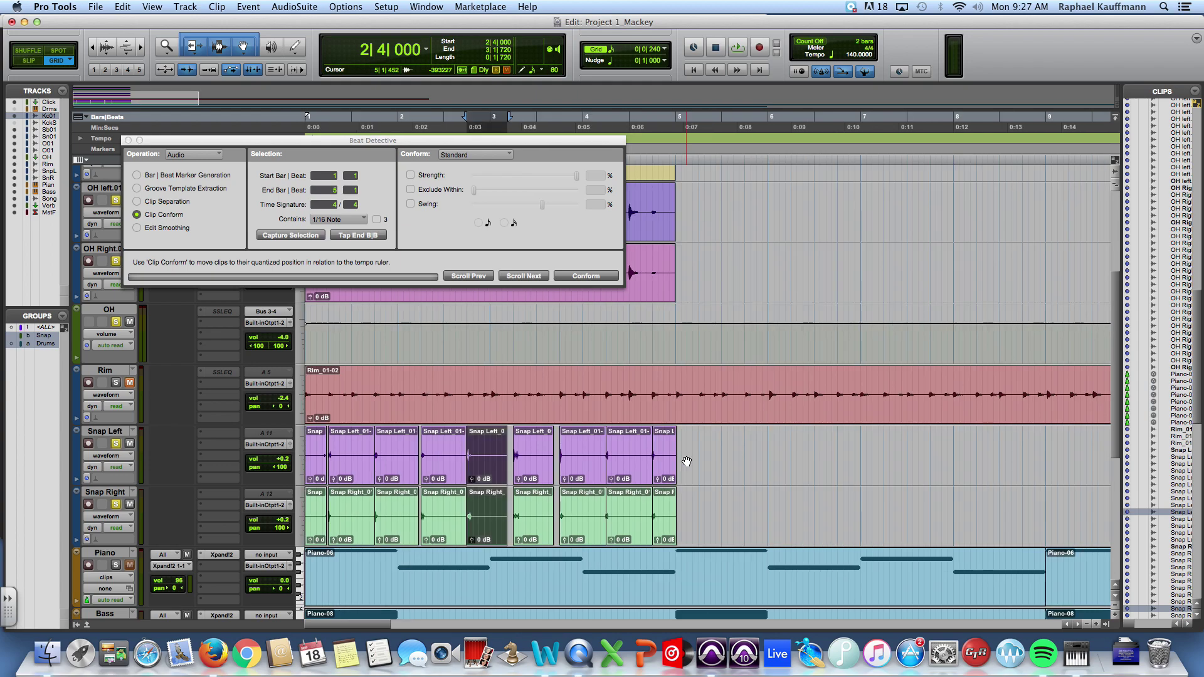
Play the loop from bar 1, then select all the Snap clips and play them
{"action": "key", "text": "Return"}
{"action": "key", "text": "space"}
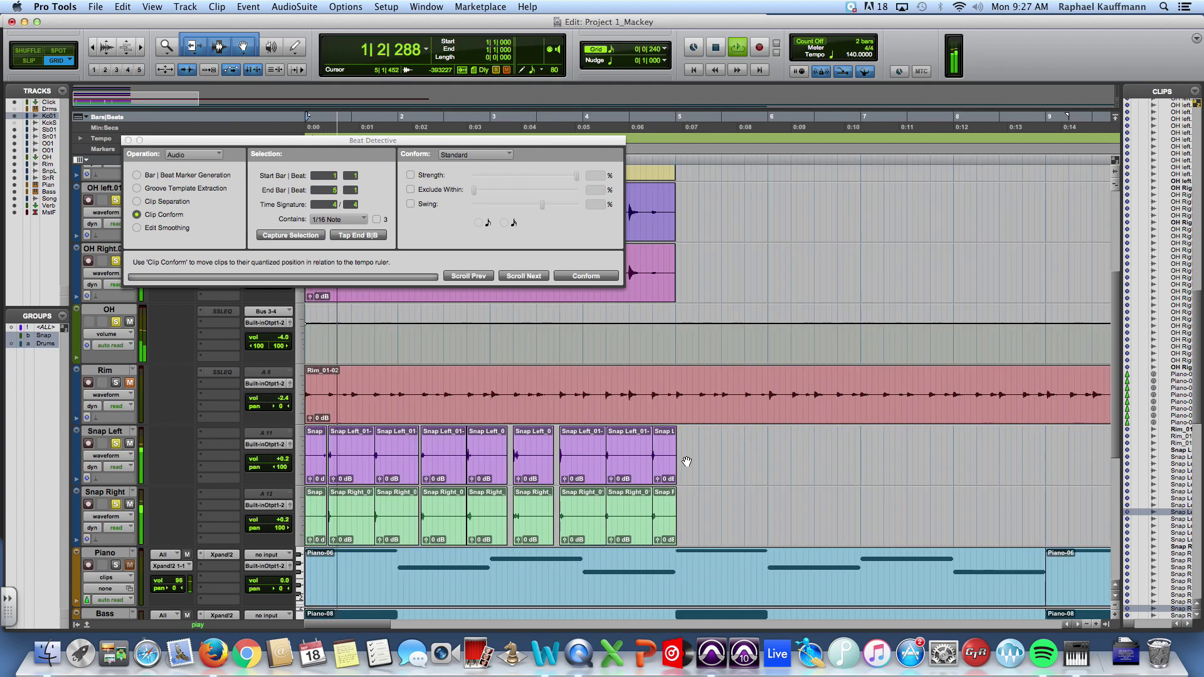
{"action": "key", "text": "space"}
{"action": "key", "text": "space"}
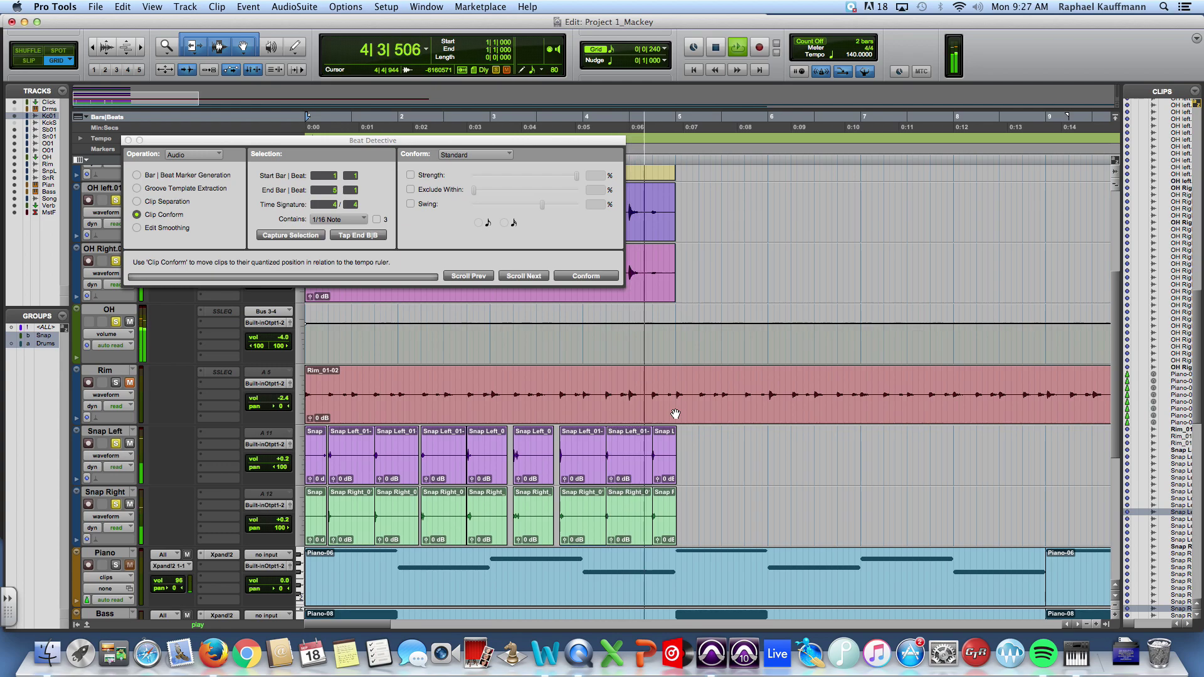
{"action": "key", "text": "space"}
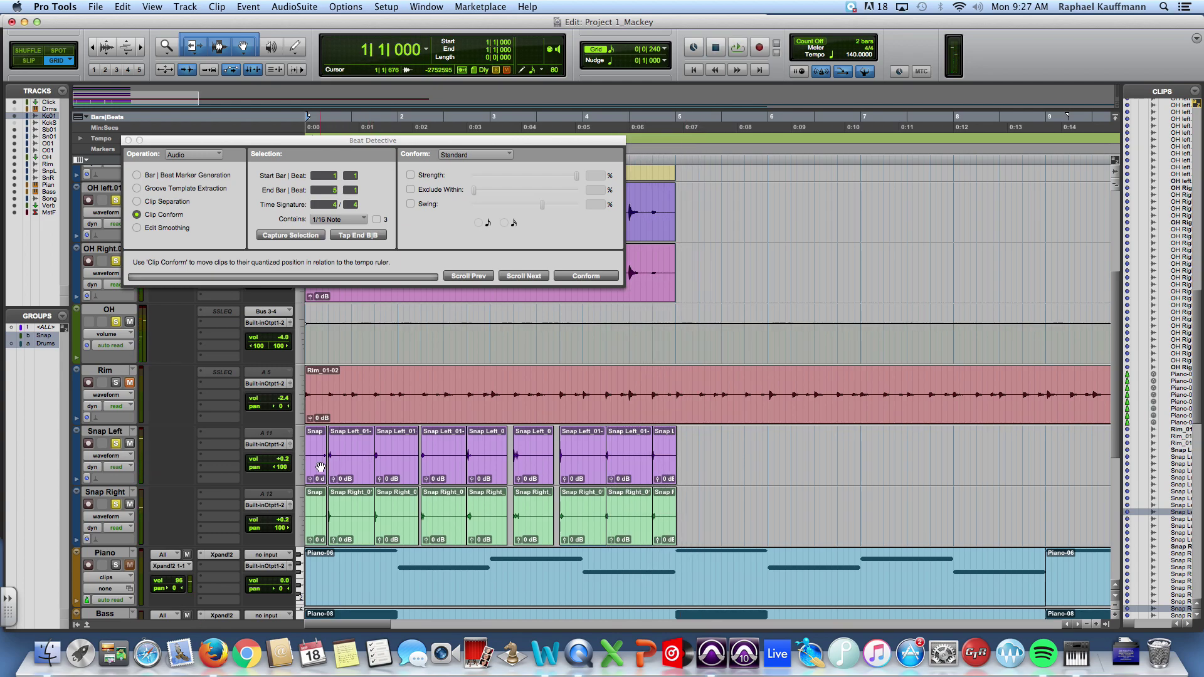
{"action": "left_click", "coordinate": [318, 472]}
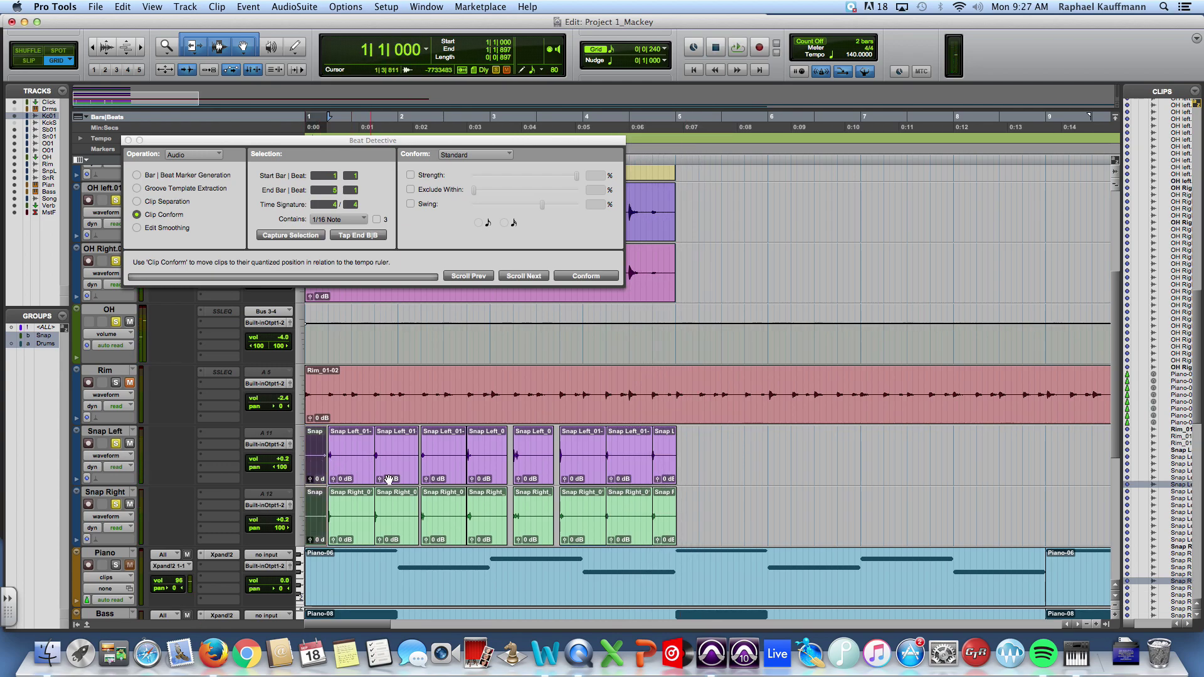
{"action": "left_click", "coordinate": [661, 473], "text": "shift"}
{"action": "key", "text": "space"}
{"action": "key", "text": "space"}
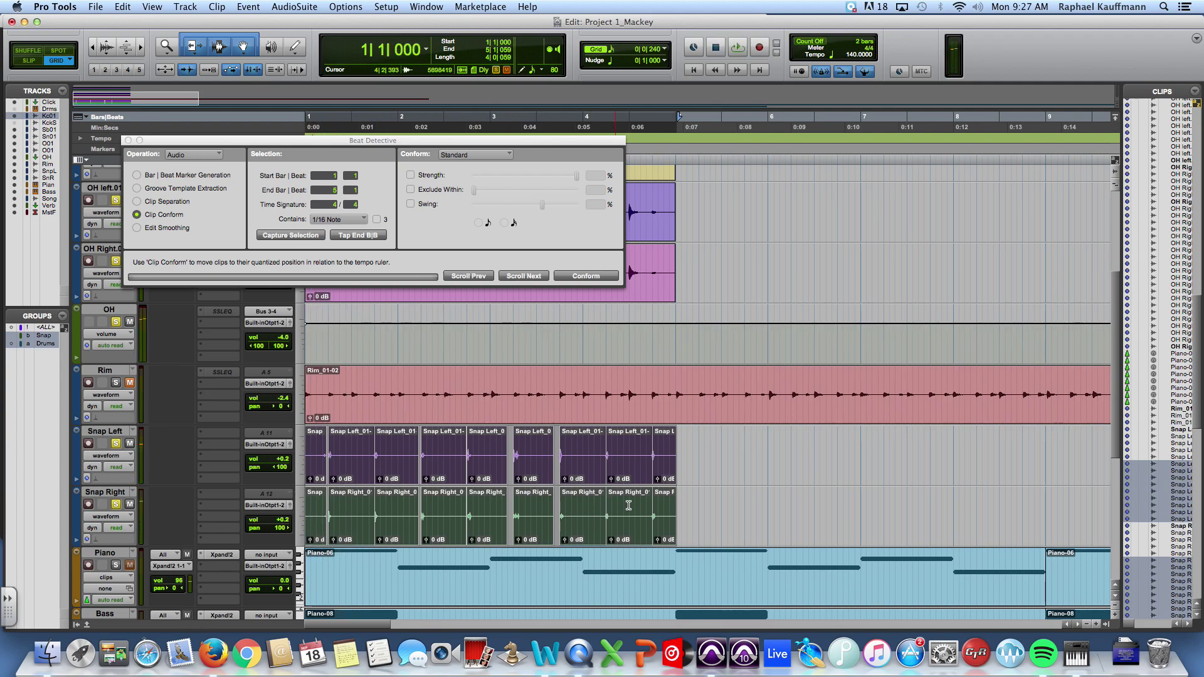
Undo the last Snap clip change and delete the Snap Left_01-05 and Snap Right_01-05 clips
{"action": "left_click", "coordinate": [711, 510]}
{"action": "key", "text": "super+z"}
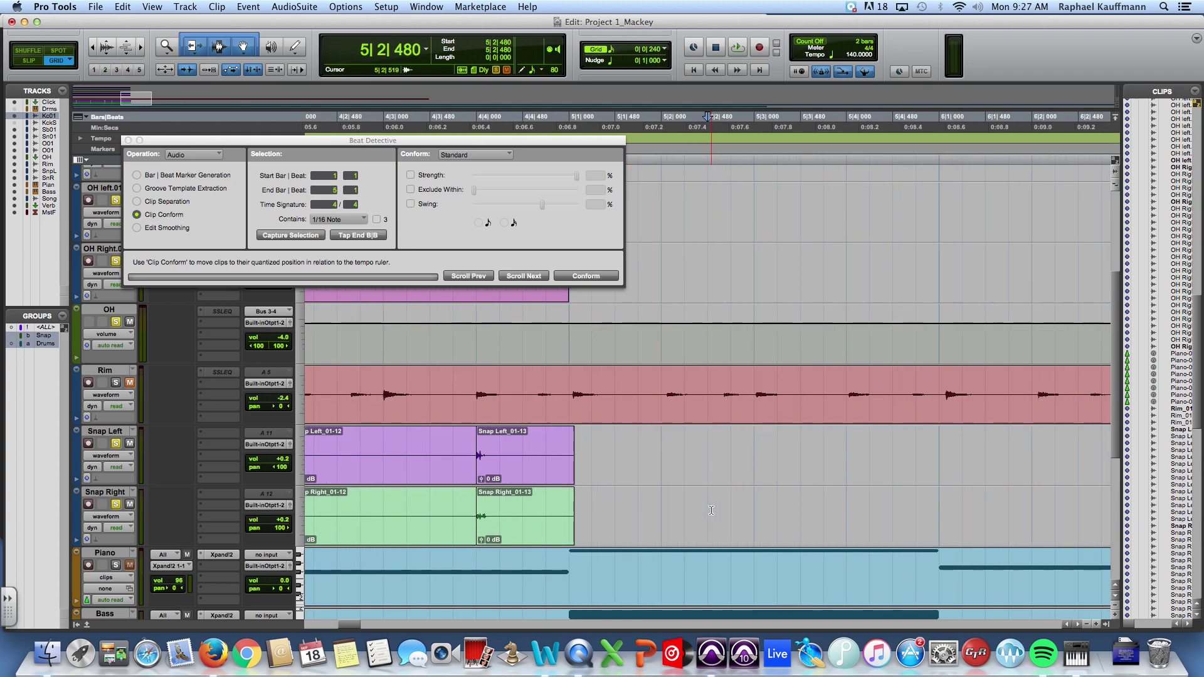
{"action": "key", "text": "super+bracketright"}
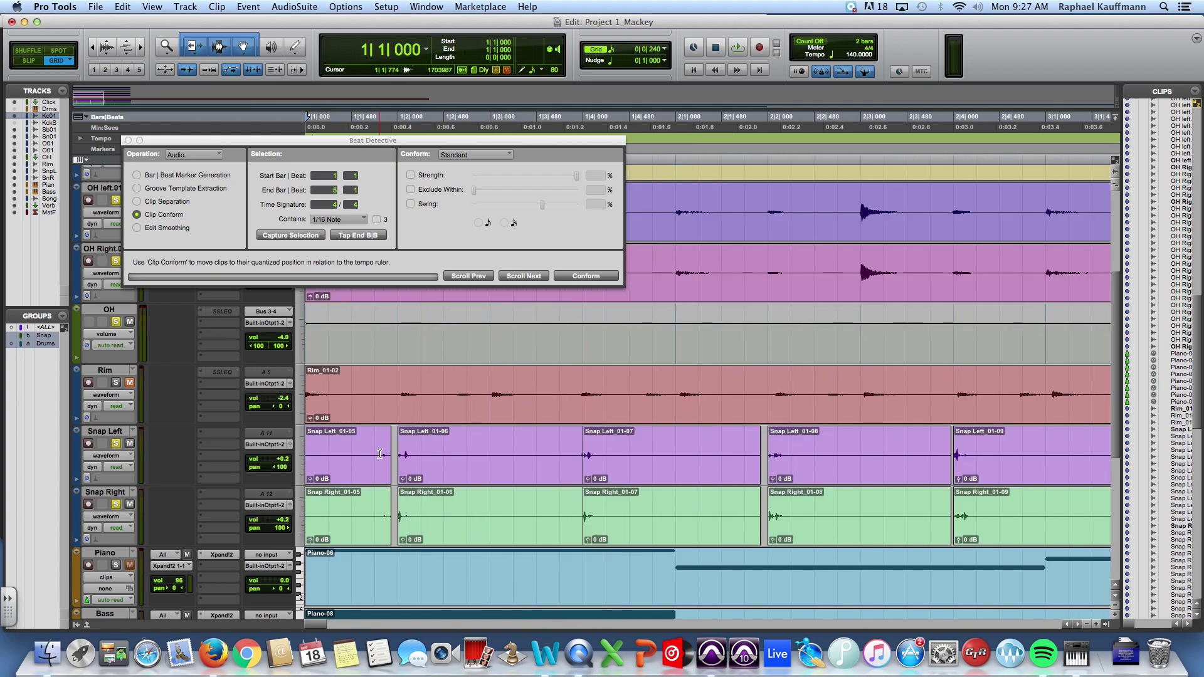
{"action": "left_click", "coordinate": [363, 481]}
{"action": "key", "text": "space"}
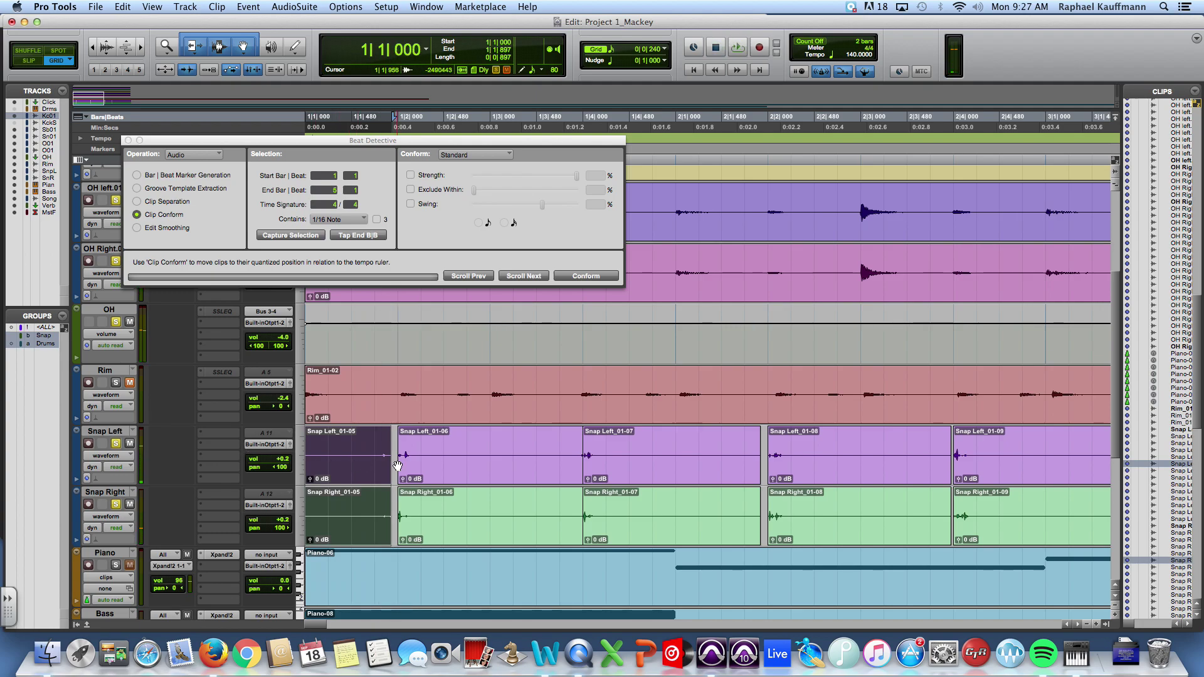
{"action": "key", "text": "Delete"}
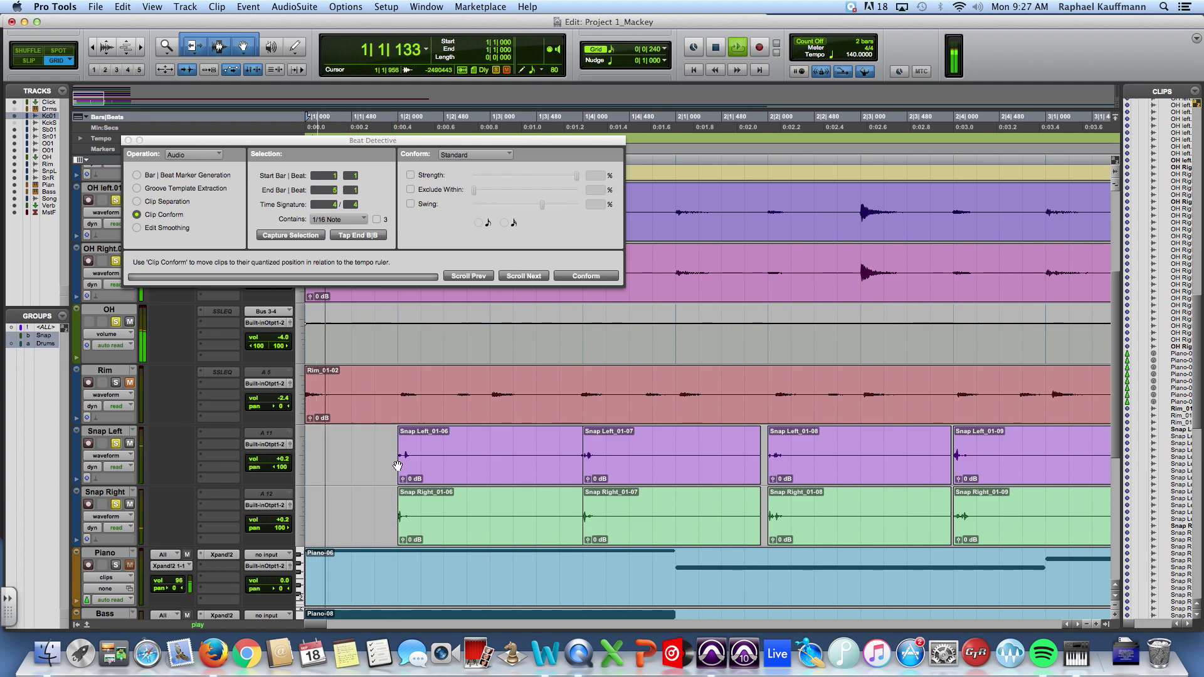
Trim the Snap Left and Right clips so they end exactly at bar 5 (5|1|000)
{"action": "key", "text": "r"}
{"action": "key", "text": "r"}
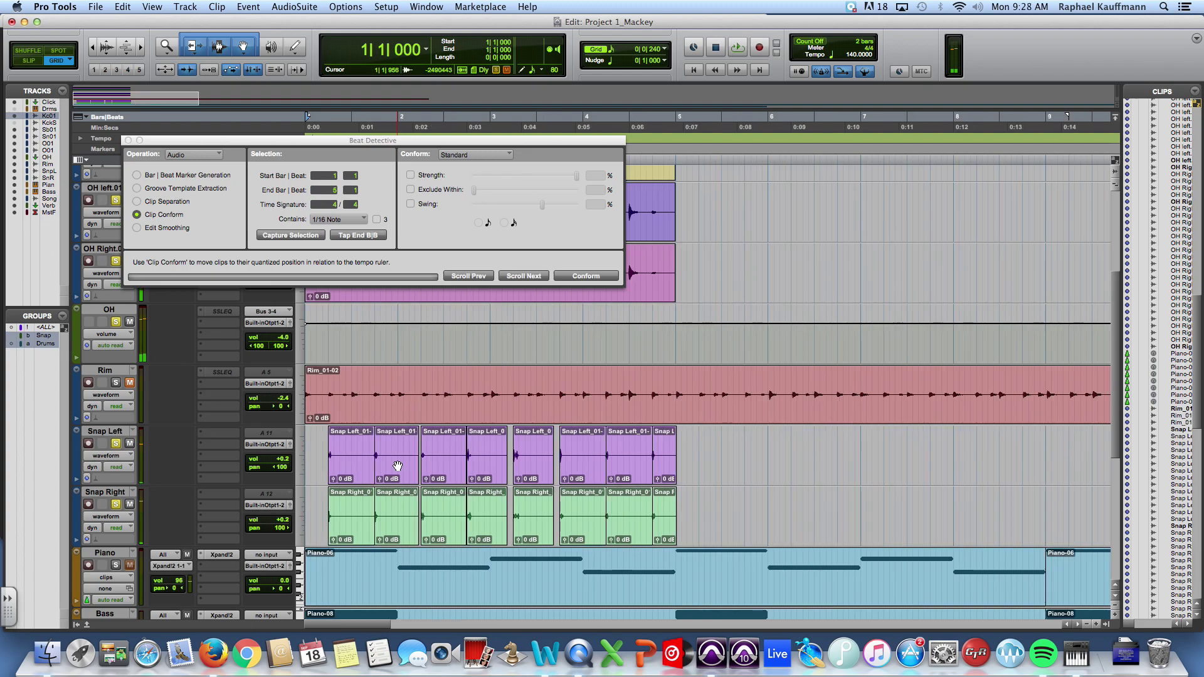
{"action": "left_click", "coordinate": [354, 466]}
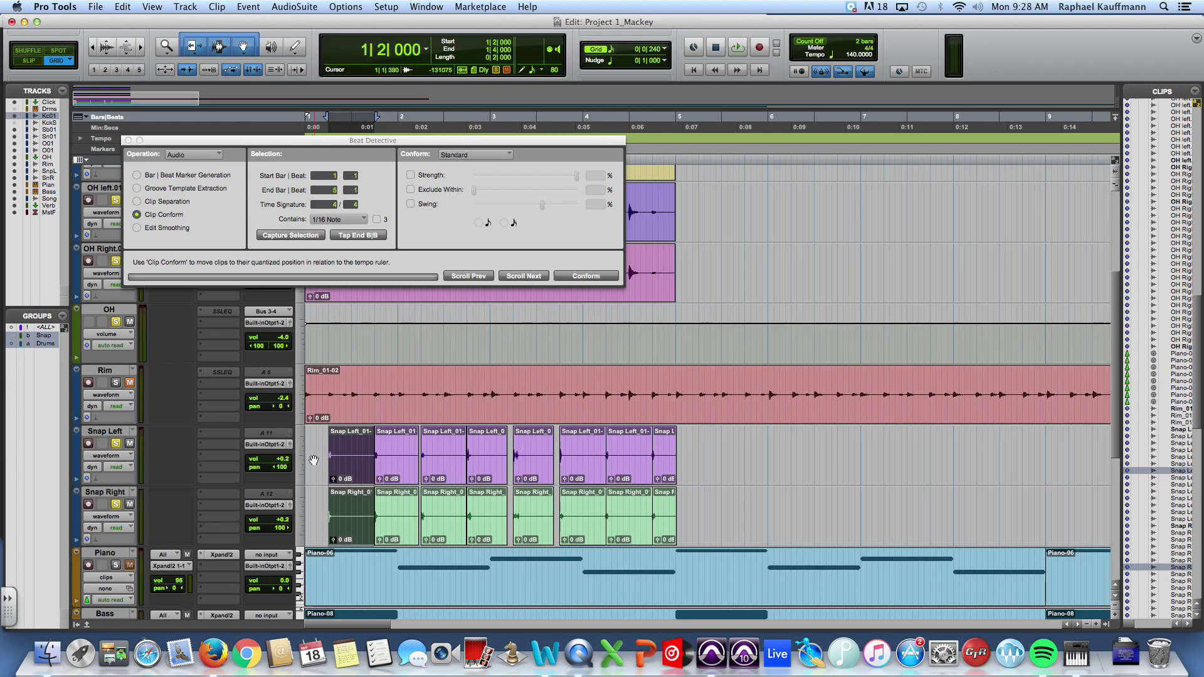
{"action": "left_click_drag", "start_coordinate": [307, 441], "coordinate": [678, 468]}
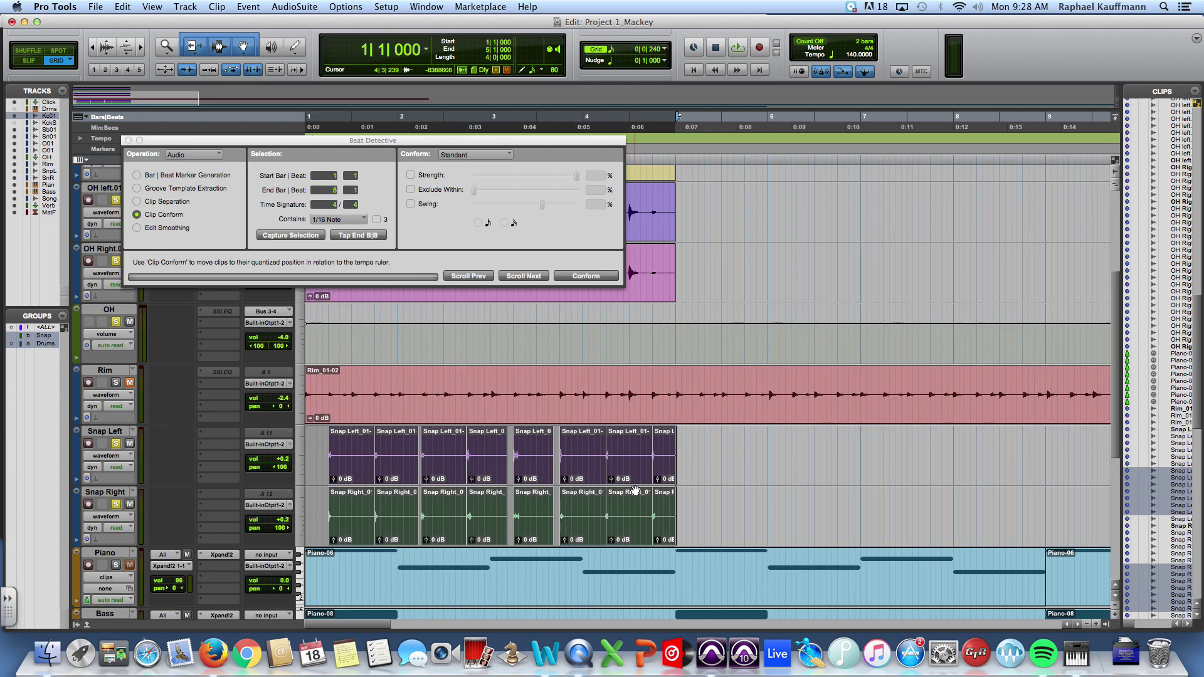
{"action": "key", "text": "super+bracketright"}
{"action": "key", "text": "super+bracketright"}
{"action": "key", "text": "super+bracketright"}
{"action": "key", "text": "super+bracketright"}
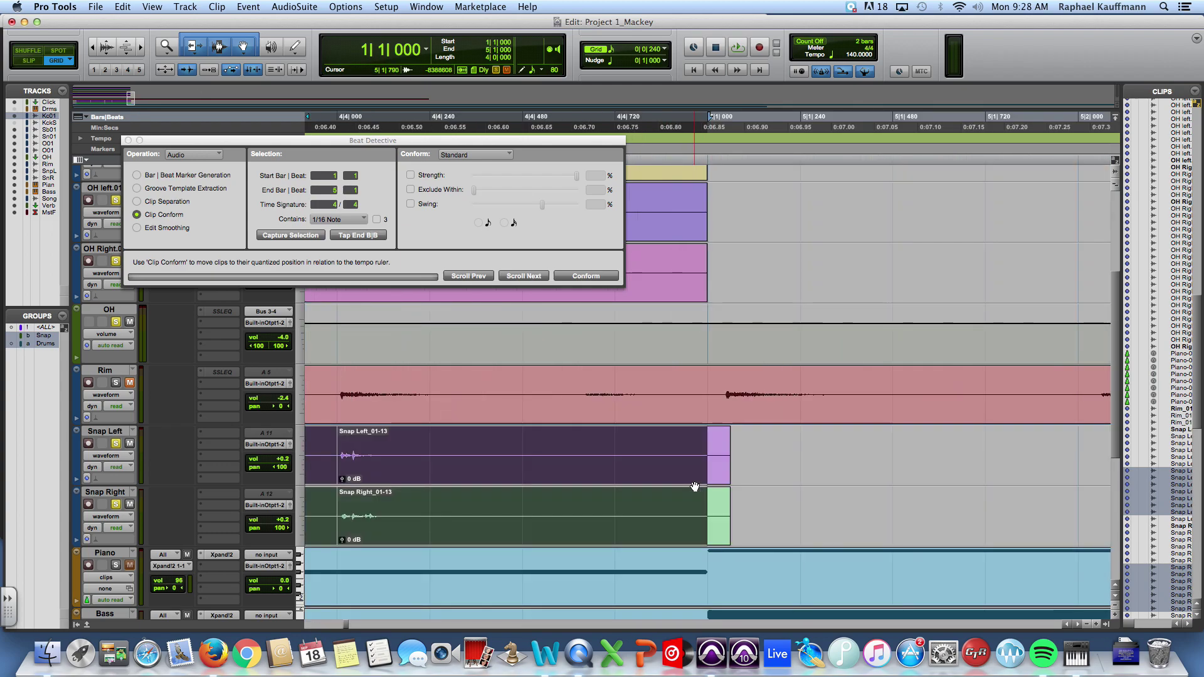
{"action": "left_click", "coordinate": [766, 463]}
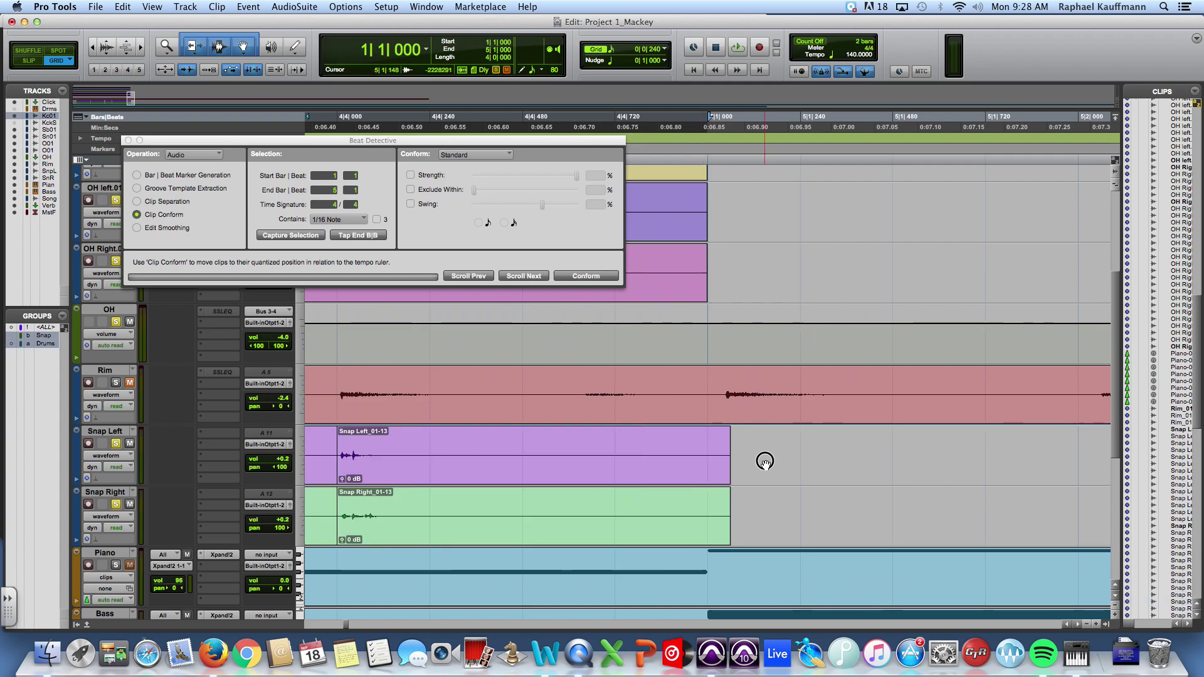
{"action": "left_click", "coordinate": [725, 452]}
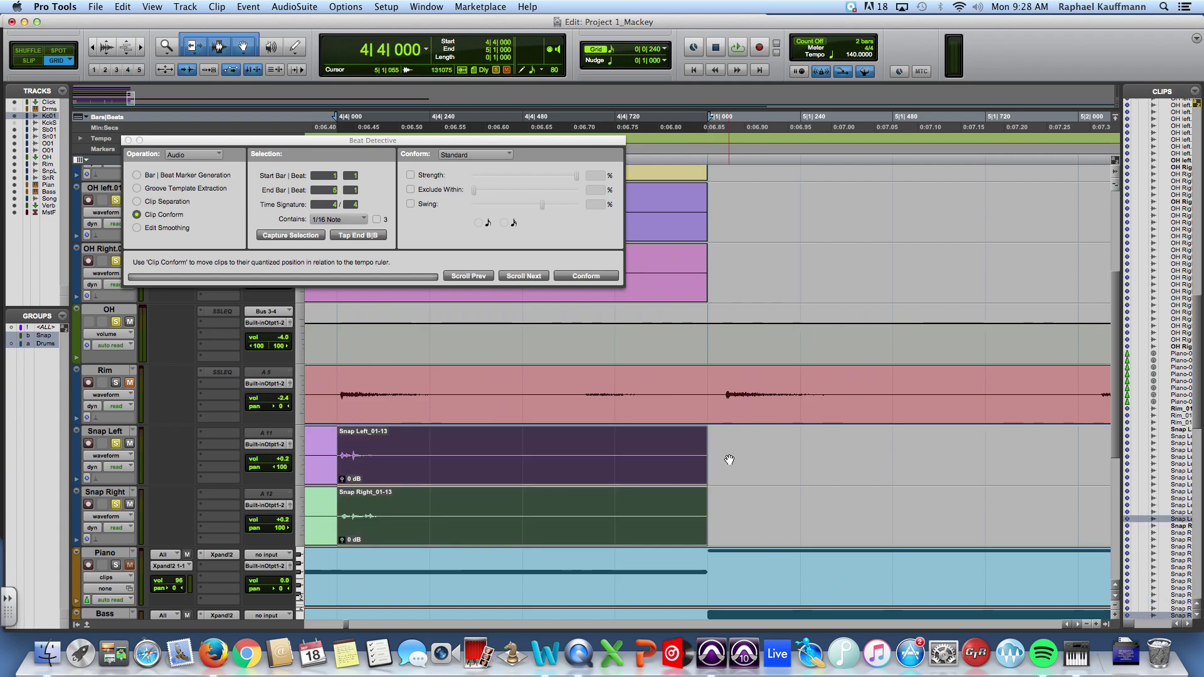
{"action": "key", "text": "super+bracketleft"}
{"action": "key", "text": "super+bracketleft"}
{"action": "key", "text": "super+bracketleft"}
{"action": "key", "text": "super+bracketleft"}
{"action": "key", "text": "super+bracketleft"}
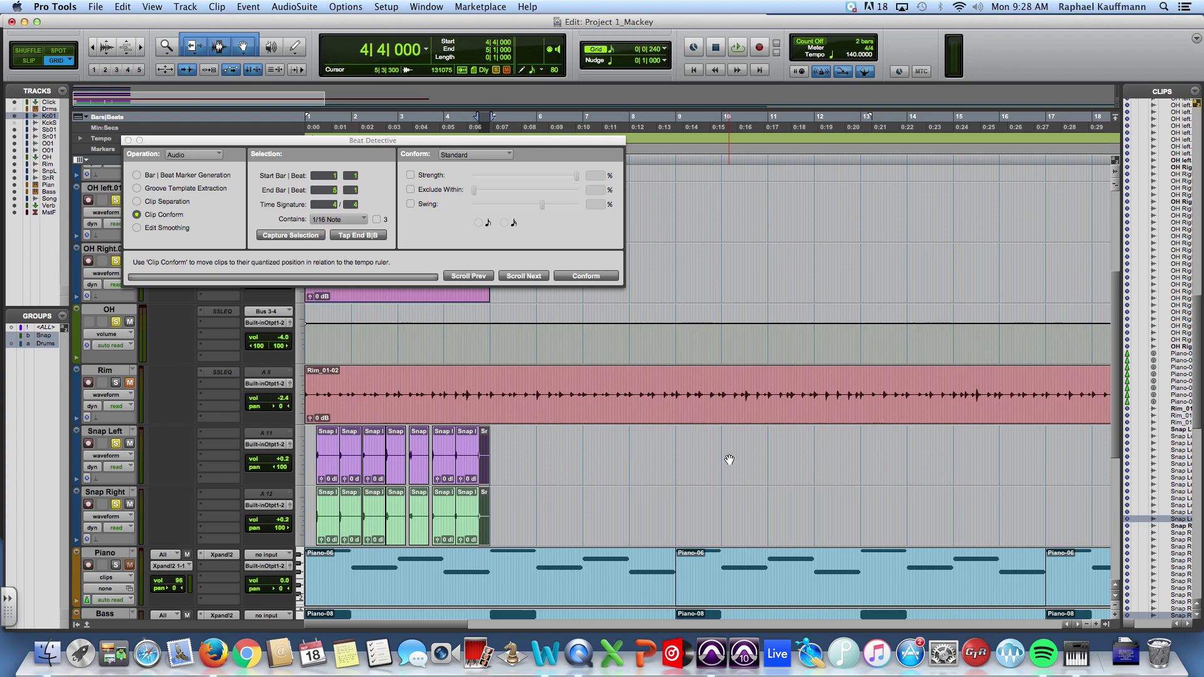
Apply Edit Smoothing with Fill And Crossfade to bars 1–5 on the Snap tracks, check playback, and close Beat Detective
{"action": "left_click", "coordinate": [311, 445], "text": "shift"}
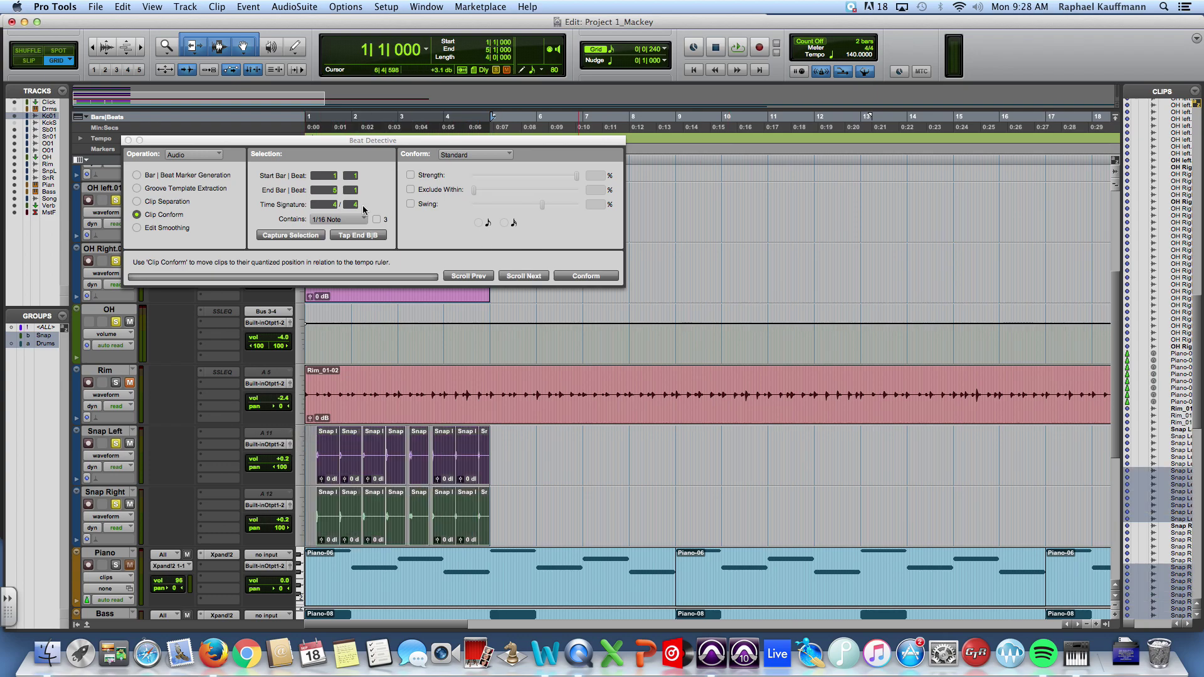
{"action": "left_click", "coordinate": [137, 228]}
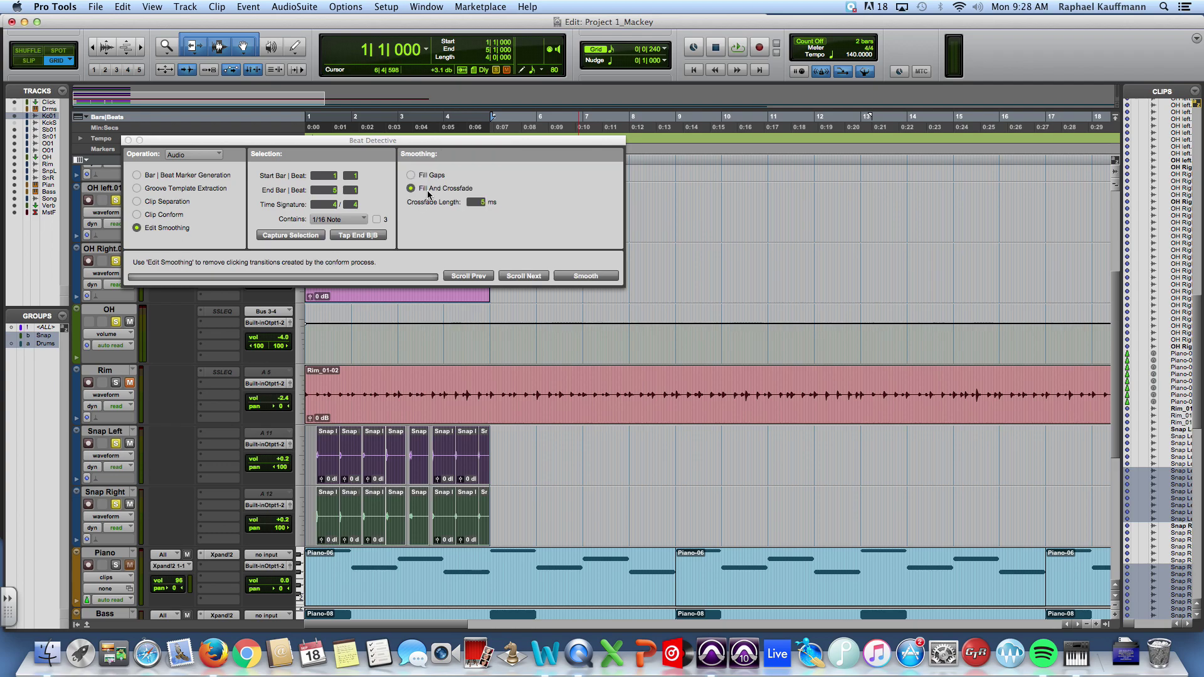
{"action": "left_click", "coordinate": [599, 279]}
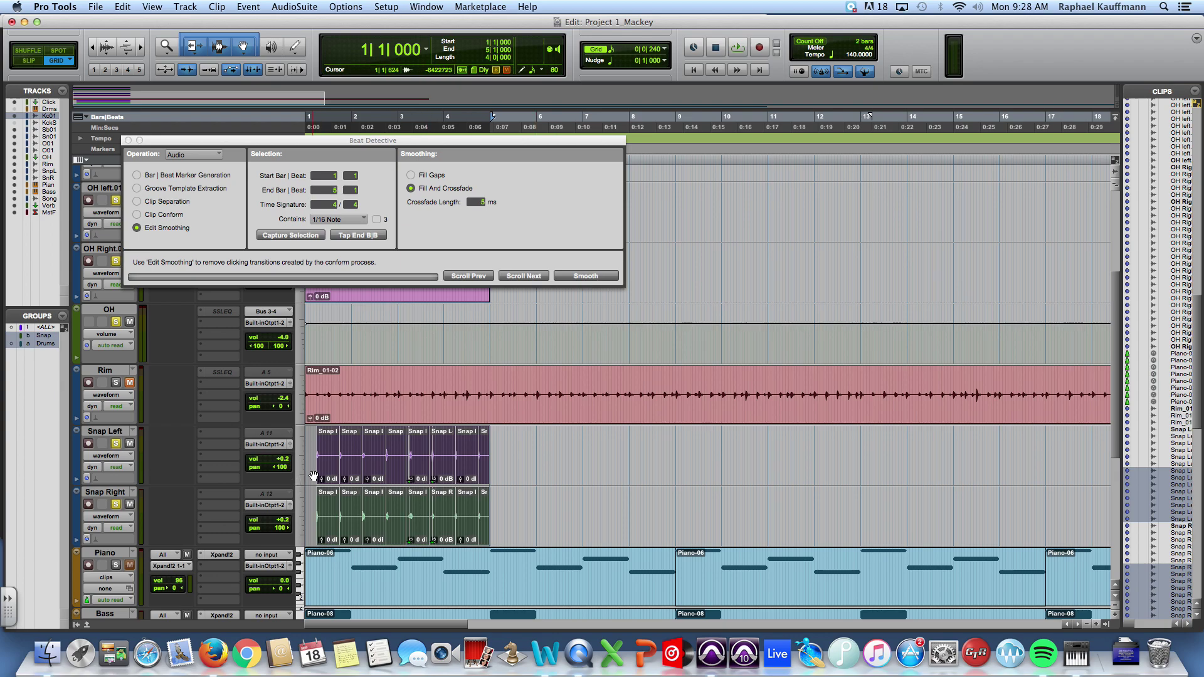
{"action": "key", "text": "space"}
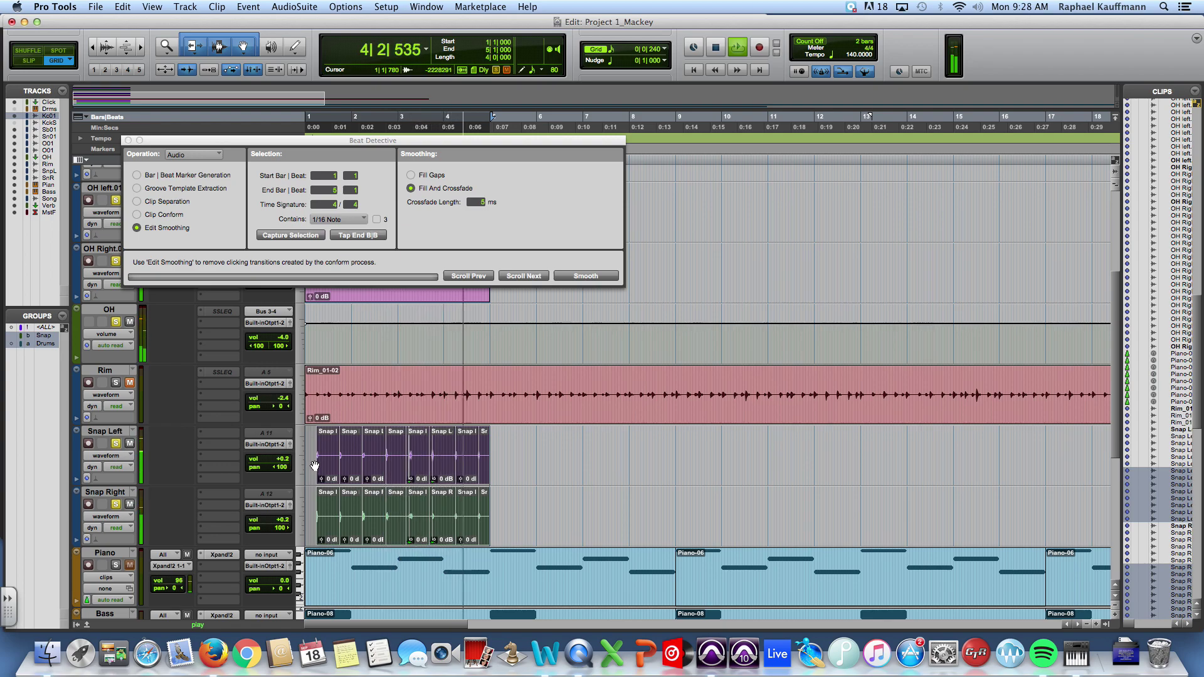
{"action": "key", "text": "space"}
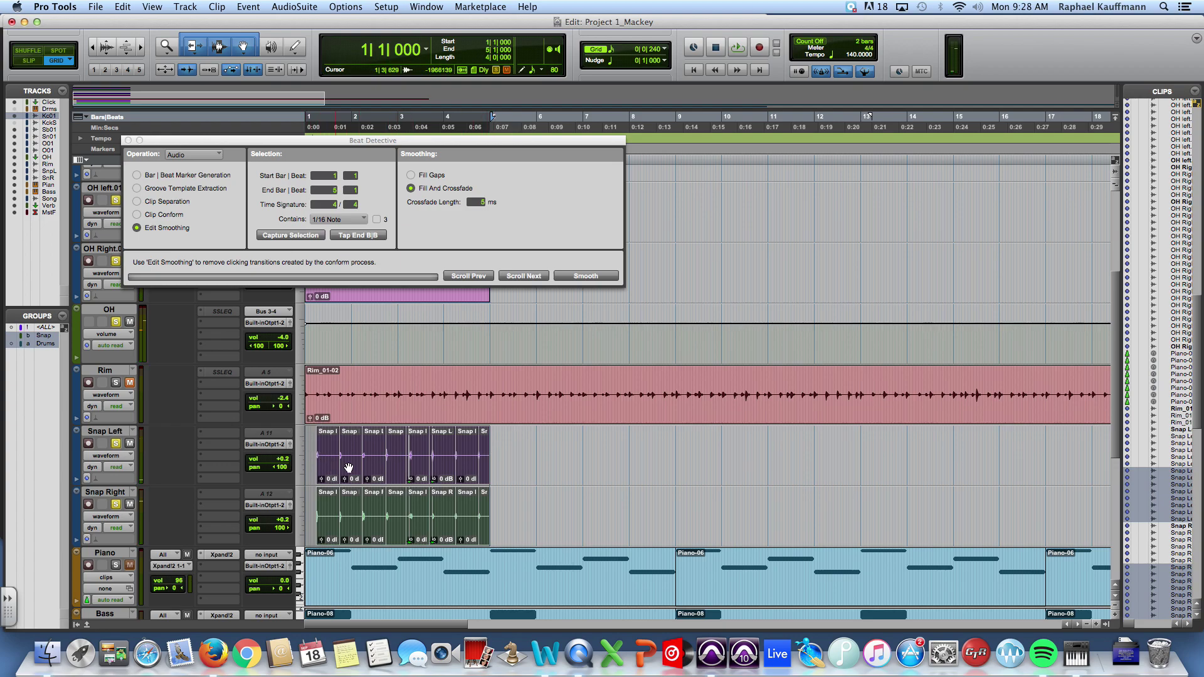
{"action": "left_click", "coordinate": [129, 139]}
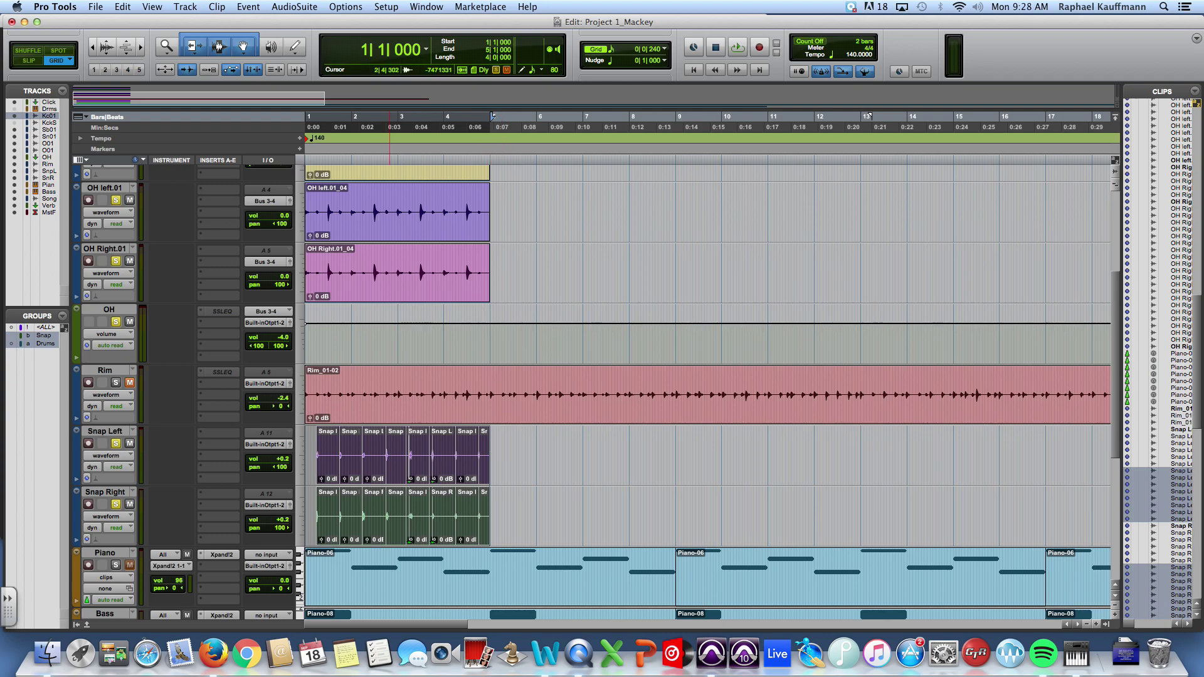
Consolidate the Snap pieces with Edit > Consolidate Clip and play the loop
{"action": "left_click", "coordinate": [95, 7]}
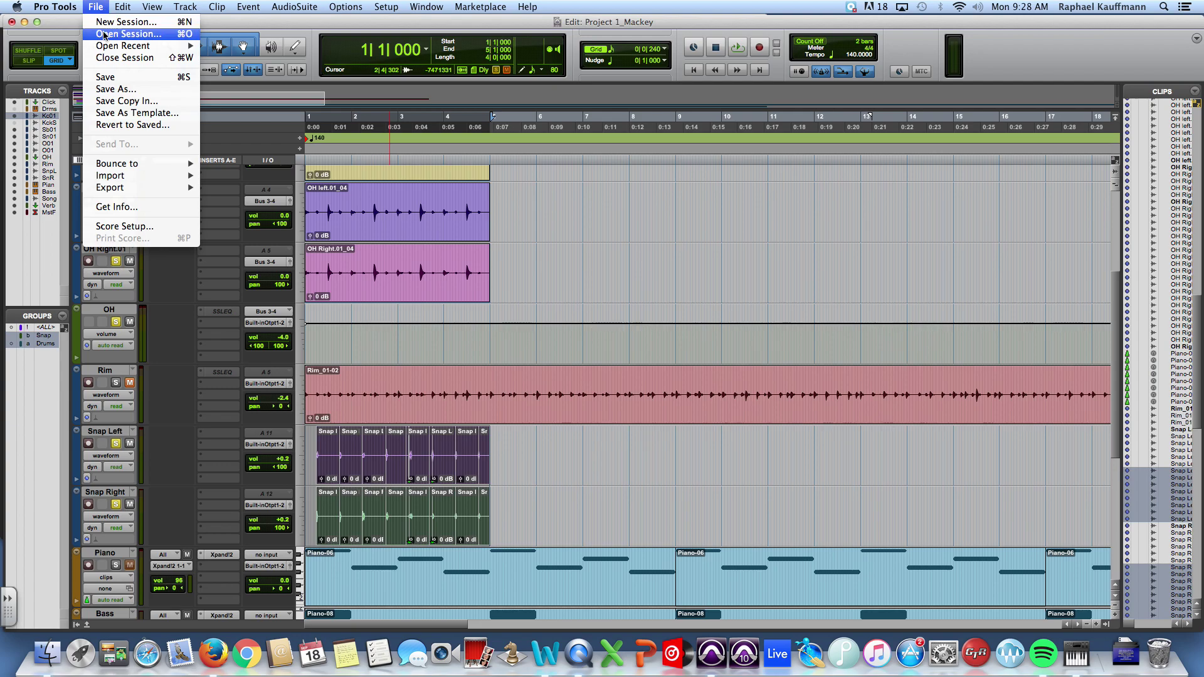
{"action": "mouse_move", "coordinate": [122, 7]}
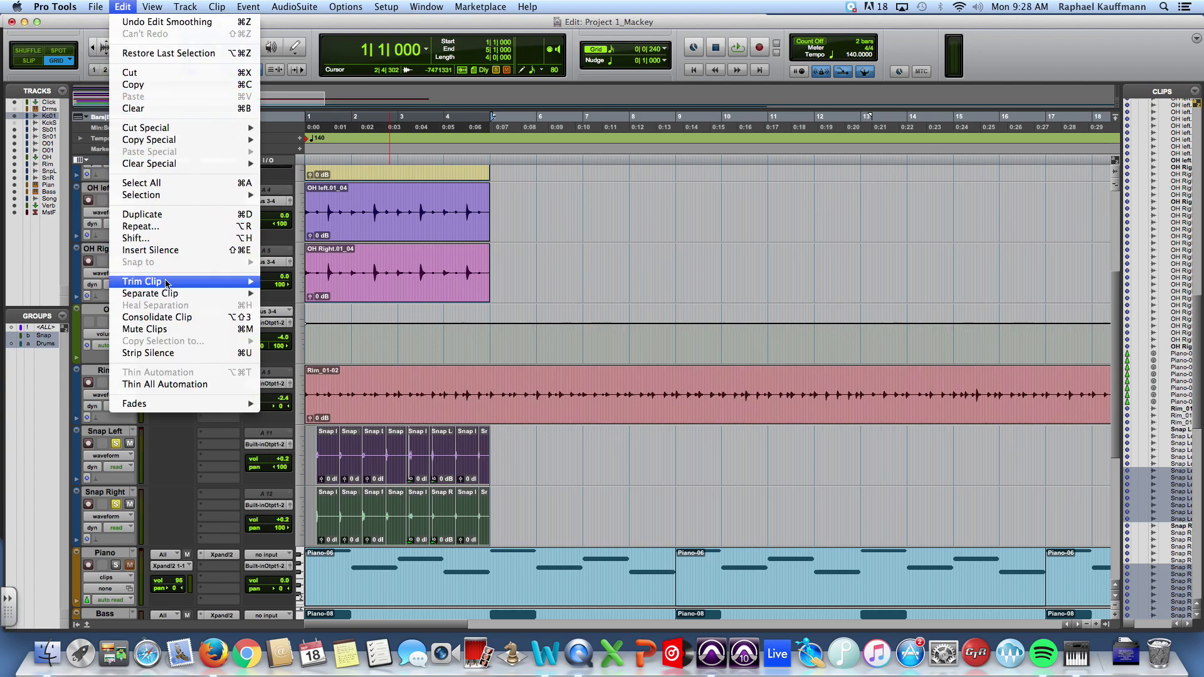
{"action": "left_click", "coordinate": [174, 323]}
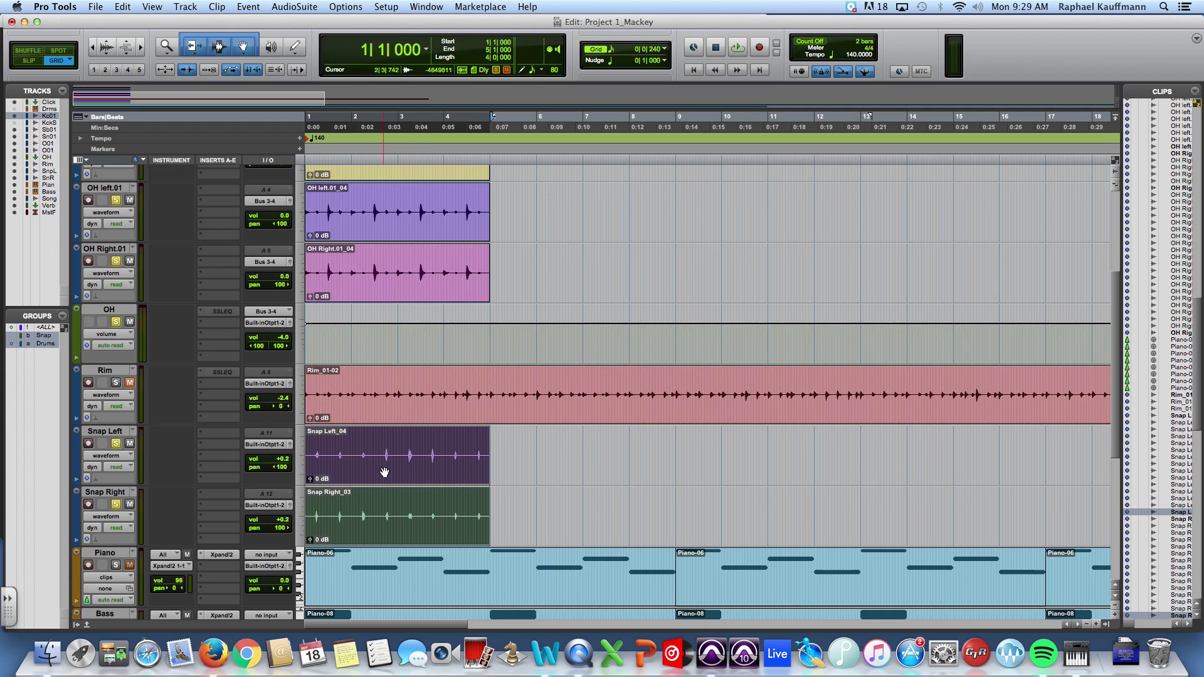
{"action": "key", "text": "space"}
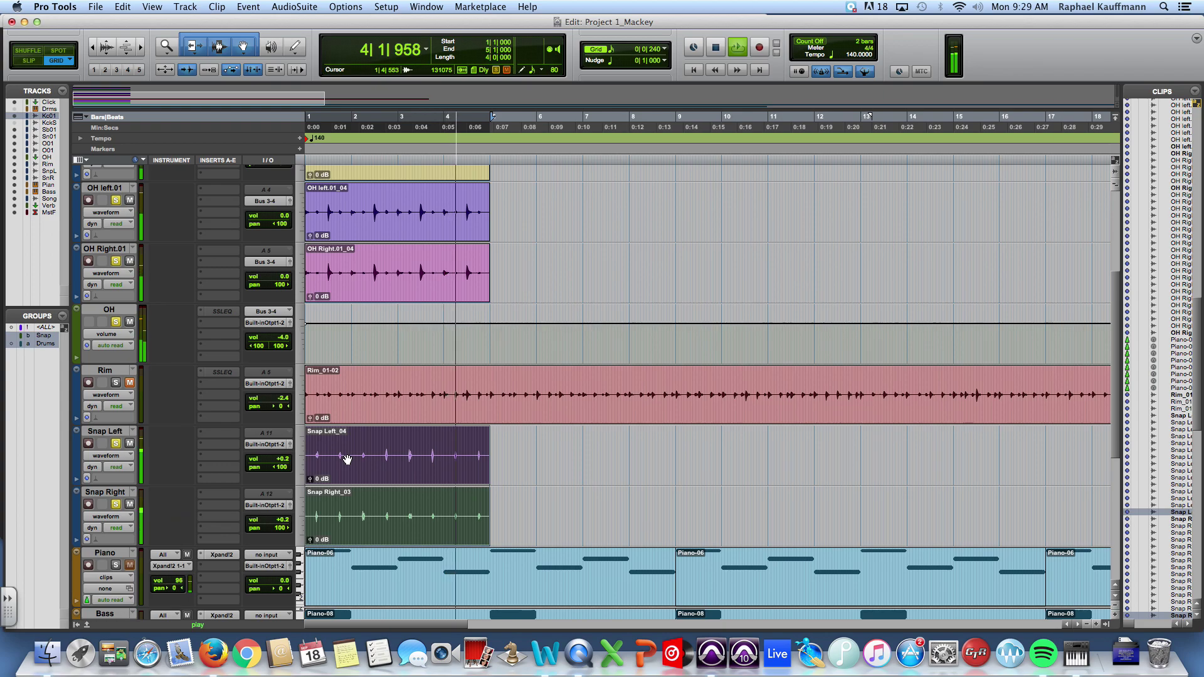
Clear the track solos, unmute Rim, and play the full mix
{"action": "left_click", "coordinate": [116, 445]}
{"action": "left_click", "coordinate": [116, 322]}
{"action": "key", "text": "space"}
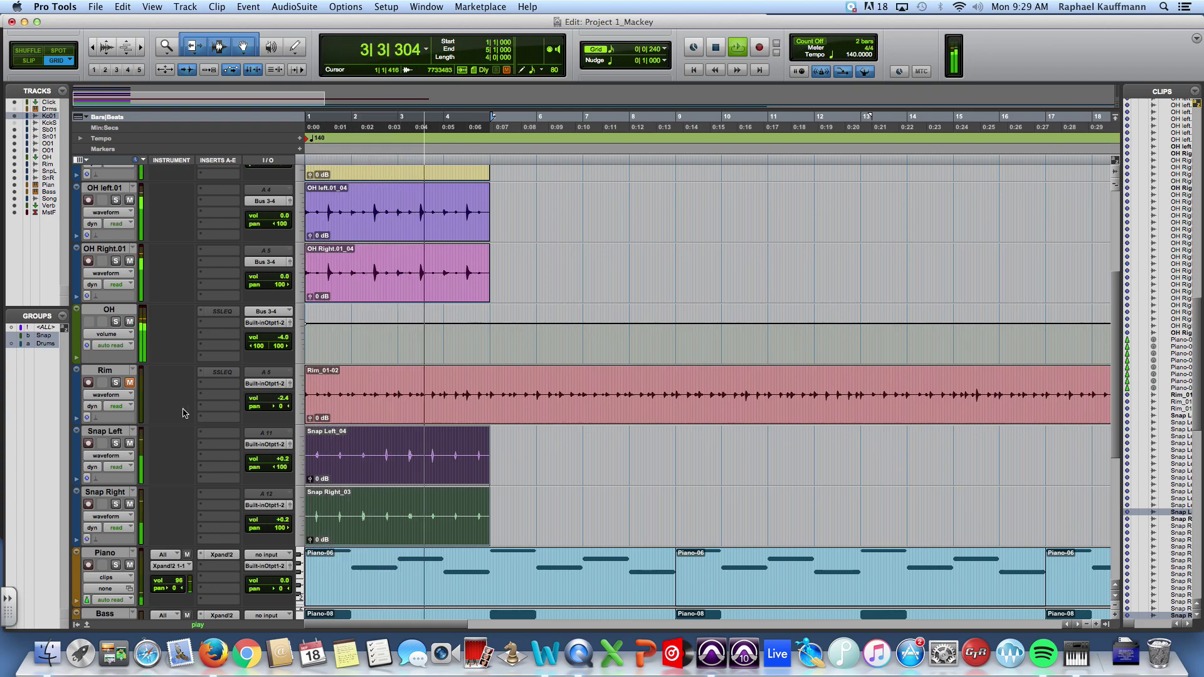
{"action": "left_click", "coordinate": [130, 383]}
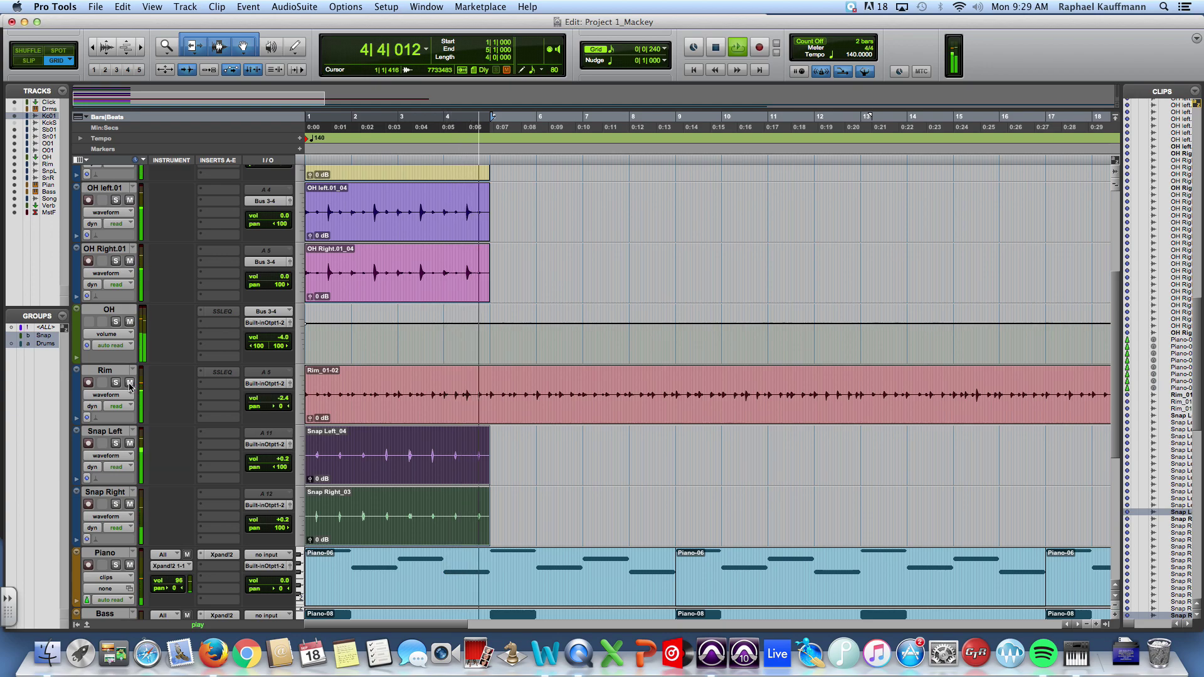
{"action": "key", "text": "space"}
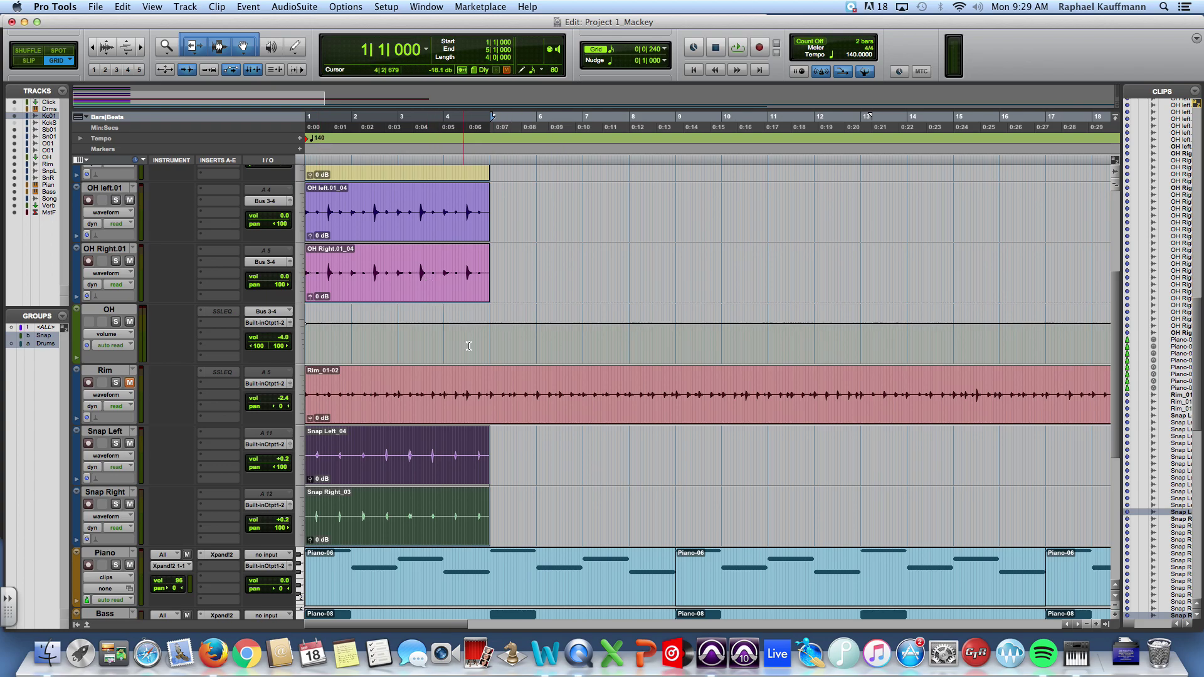
Duplicate the bar 1–5 Kick, Sub, Snare and OH clips back to back with Cmd+D
{"action": "scroll", "coordinate": [503, 360], "scroll_direction": "up", "scroll_amount": 3}
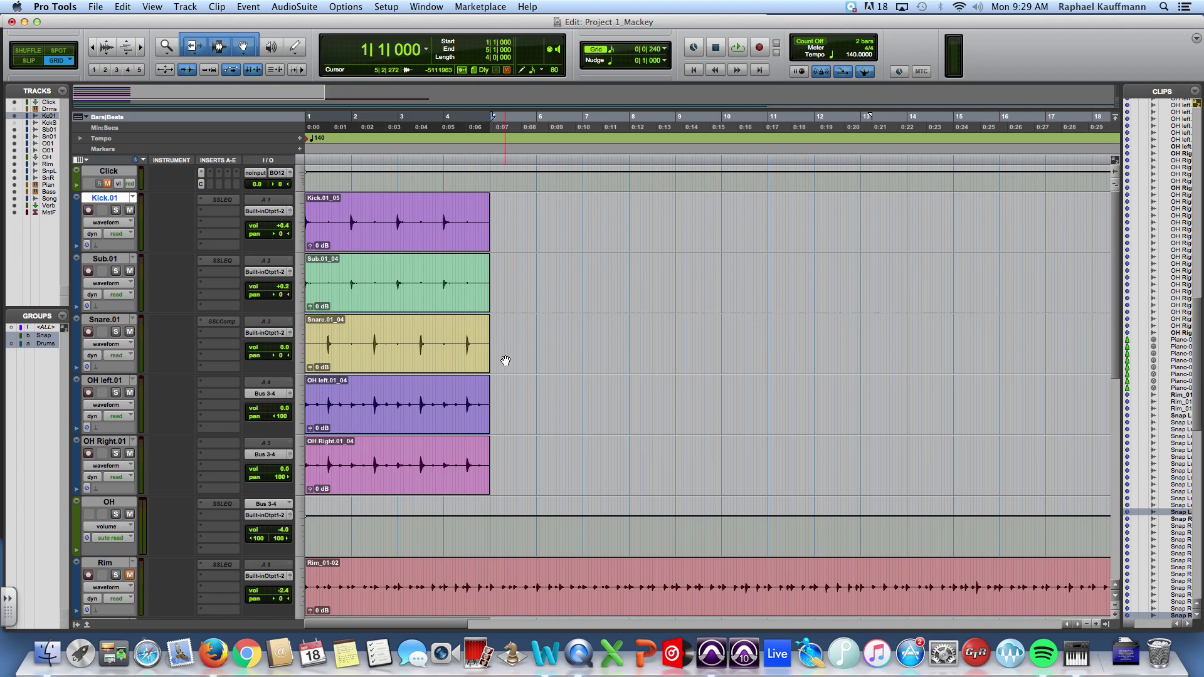
{"action": "left_click", "coordinate": [398, 250]}
{"action": "key", "text": "r"}
{"action": "key", "text": "r"}
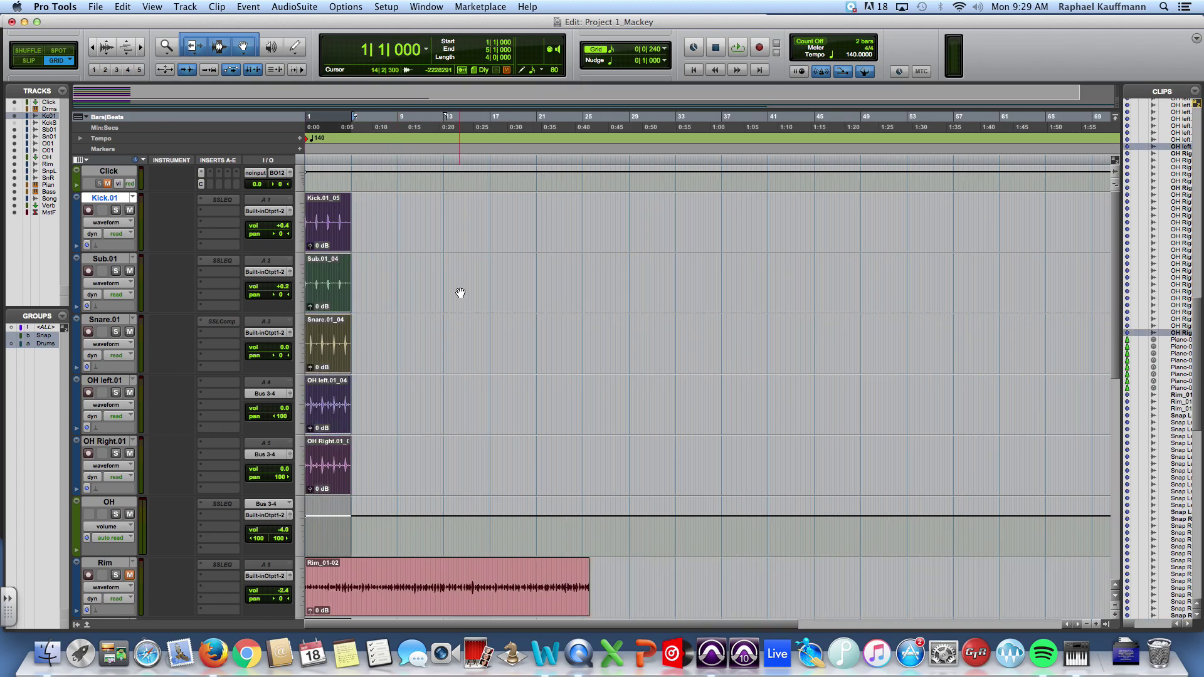
{"action": "key", "text": "super+d"}
{"action": "key", "text": "super+d"}
{"action": "key", "text": "super+d"}
{"action": "key", "text": "super+d"}
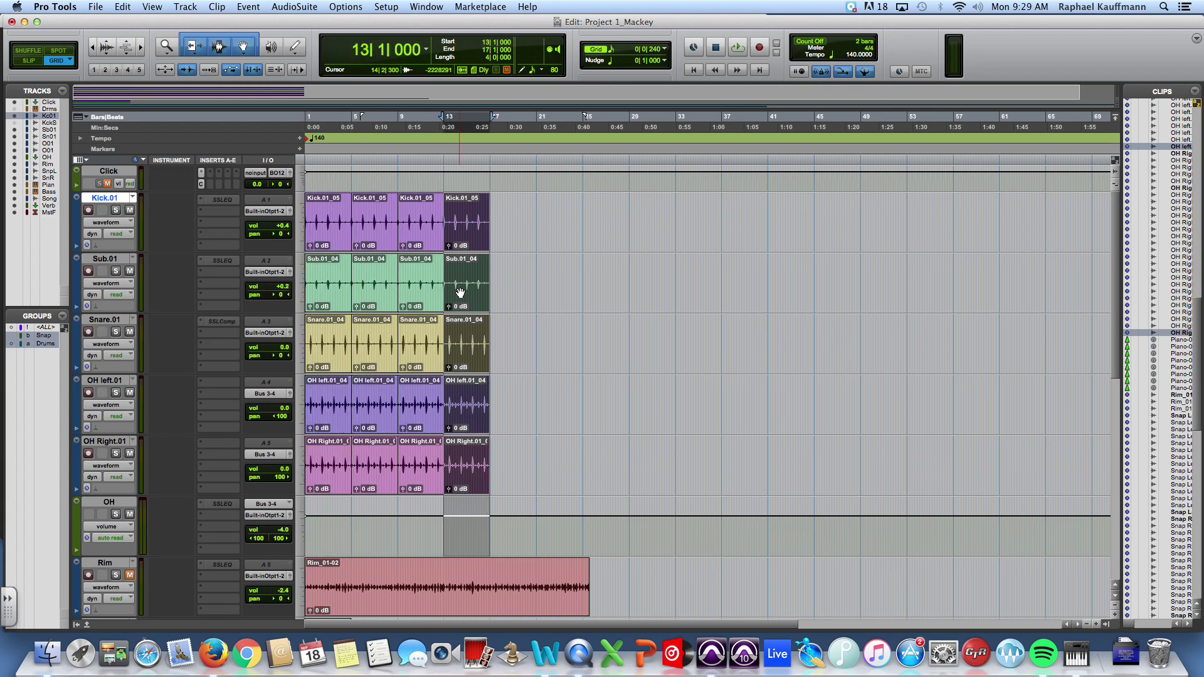
{"action": "key", "text": "super+d"}
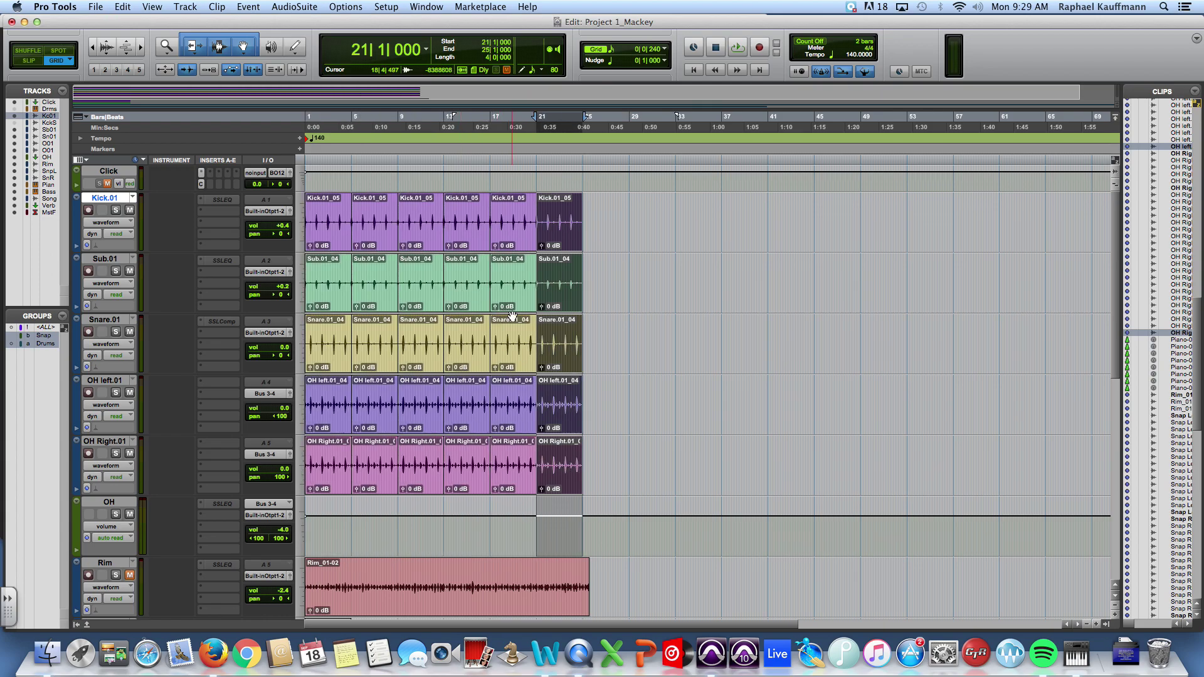
Repeat the Snap Left and Right clips from bars 1–5 through bar 25
{"action": "scroll", "coordinate": [502, 327], "scroll_direction": "down", "scroll_amount": 10}
{"action": "left_click", "coordinate": [325, 401]}
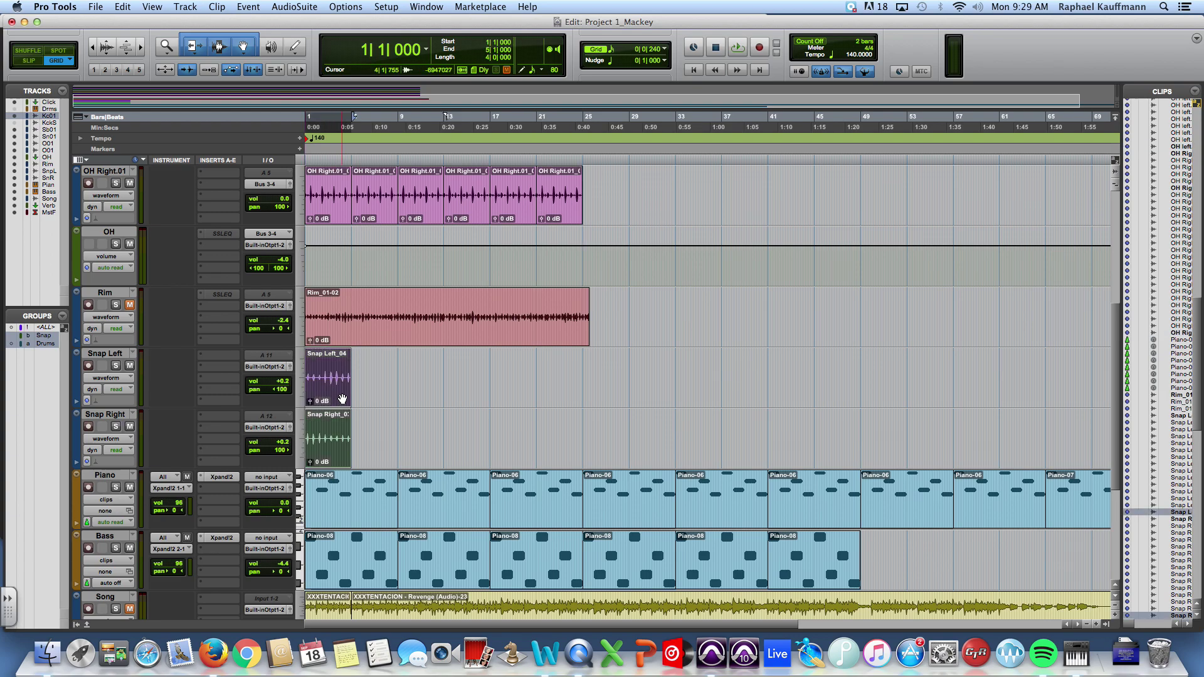
{"action": "key", "text": "super+d"}
{"action": "key", "text": "super+d"}
{"action": "key", "text": "super+d"}
{"action": "key", "text": "super+d"}
{"action": "key", "text": "super+d"}
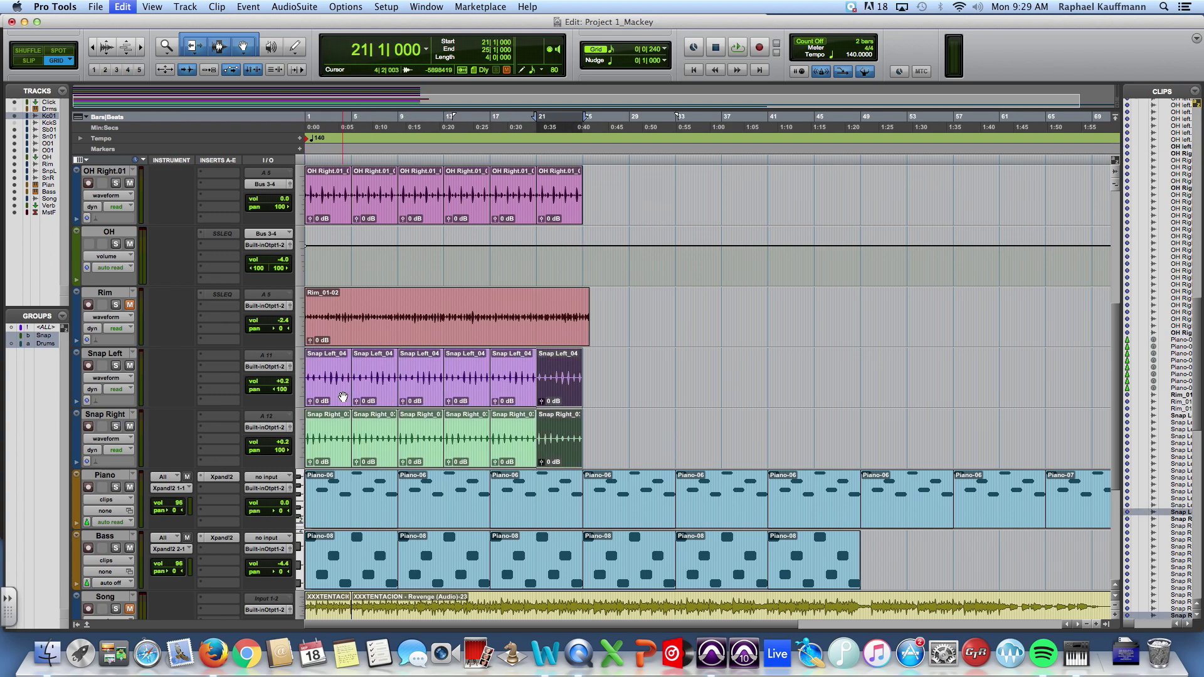
Select the Piano clips through bar 25 and play the arrangement from the start
{"action": "left_click", "coordinate": [372, 526]}
{"action": "left_click", "coordinate": [568, 508], "text": "shift"}
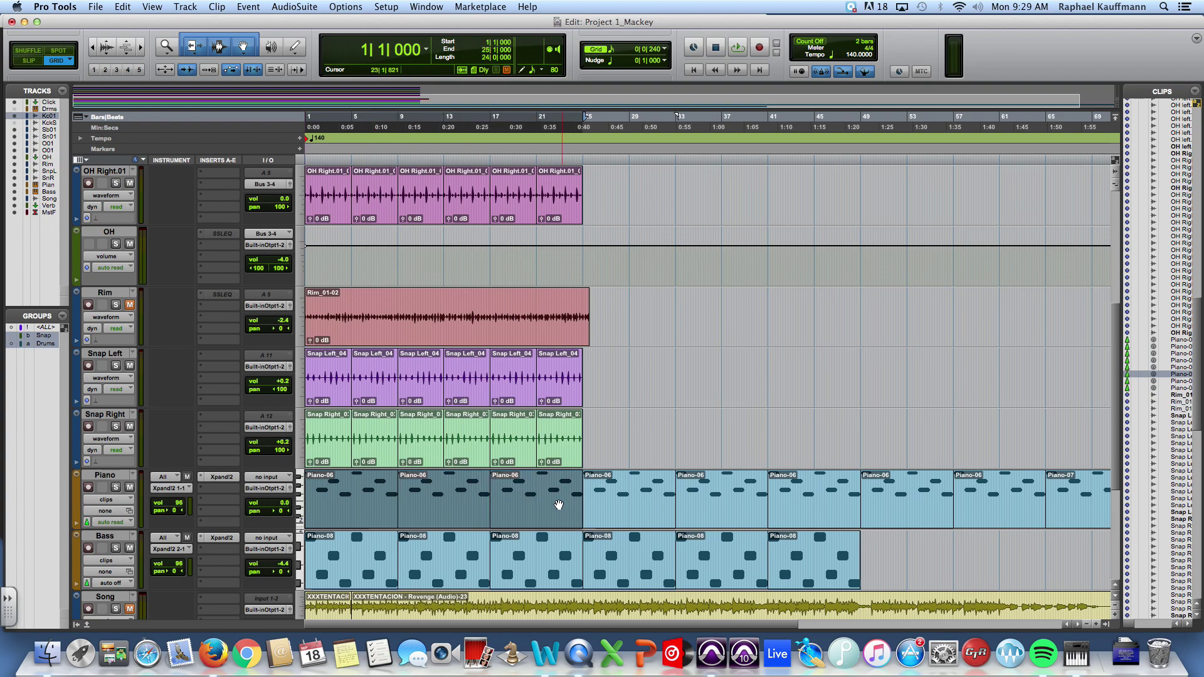
{"action": "key", "text": "space"}
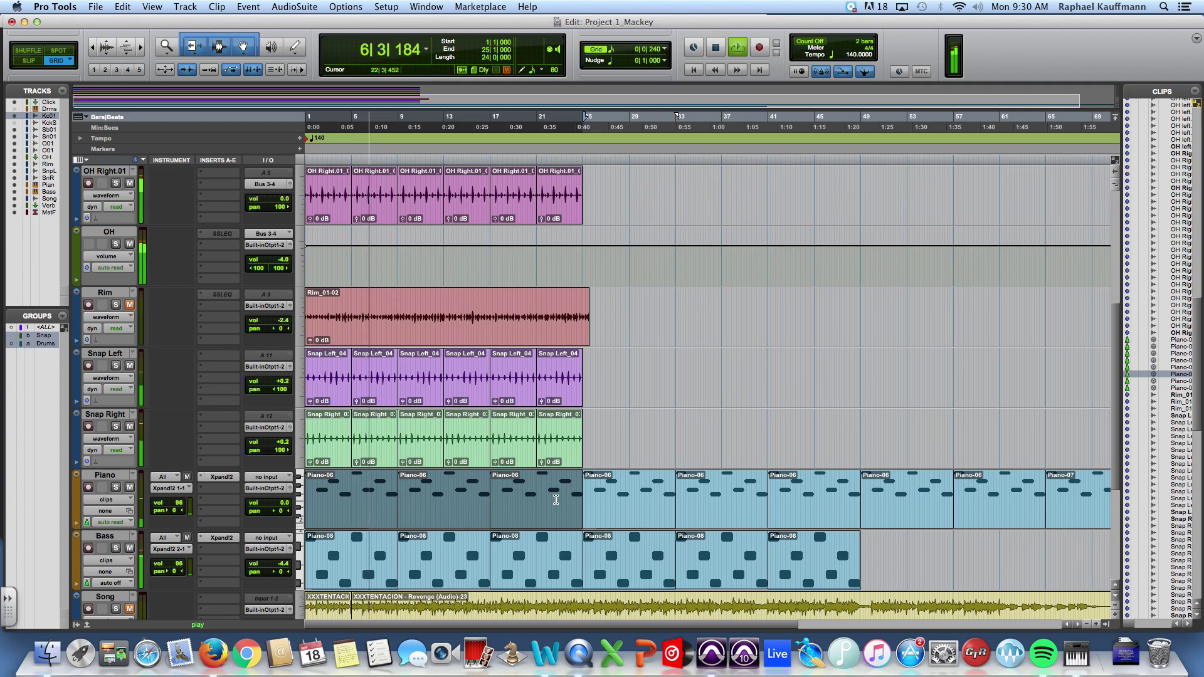
{"action": "key", "text": "space"}
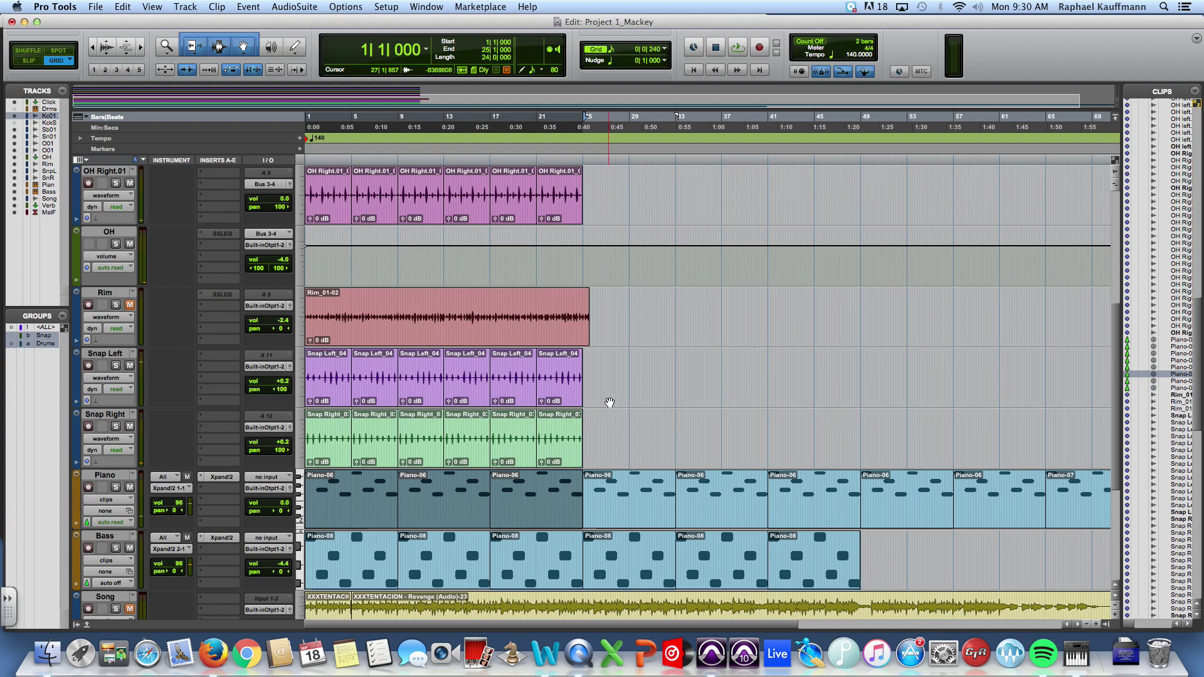
{"action": "scroll", "coordinate": [611, 388], "scroll_direction": "up", "scroll_amount": 5}
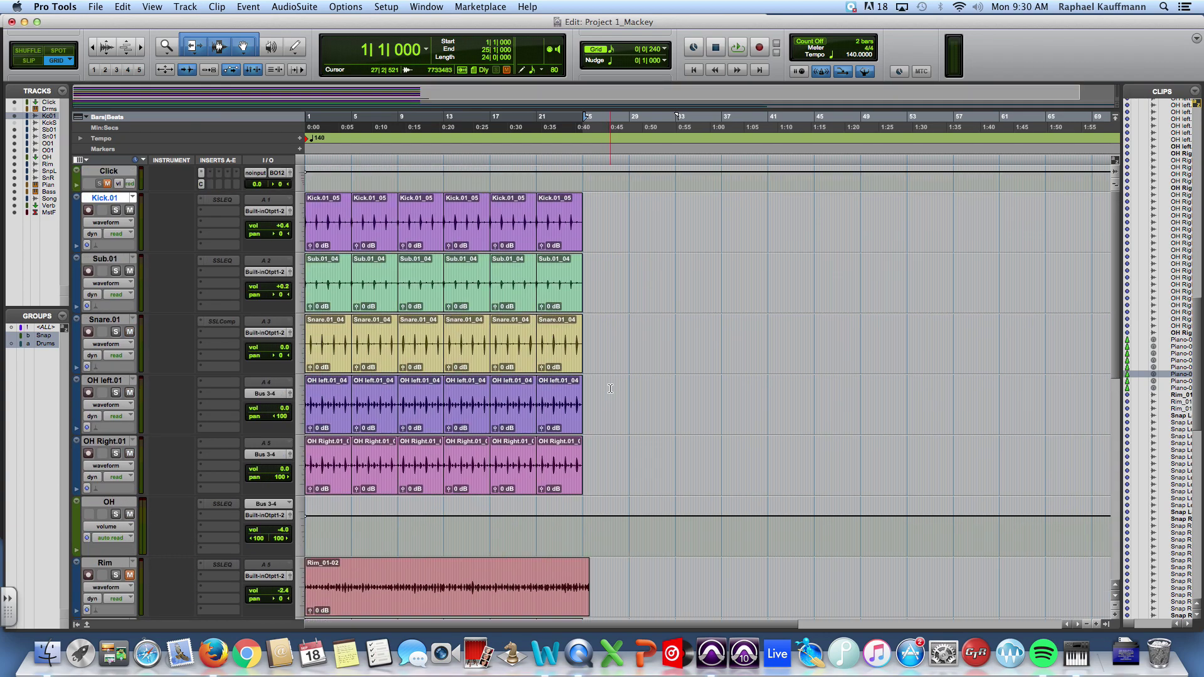
{"action": "scroll", "coordinate": [640, 399], "scroll_direction": "down", "scroll_amount": 9}
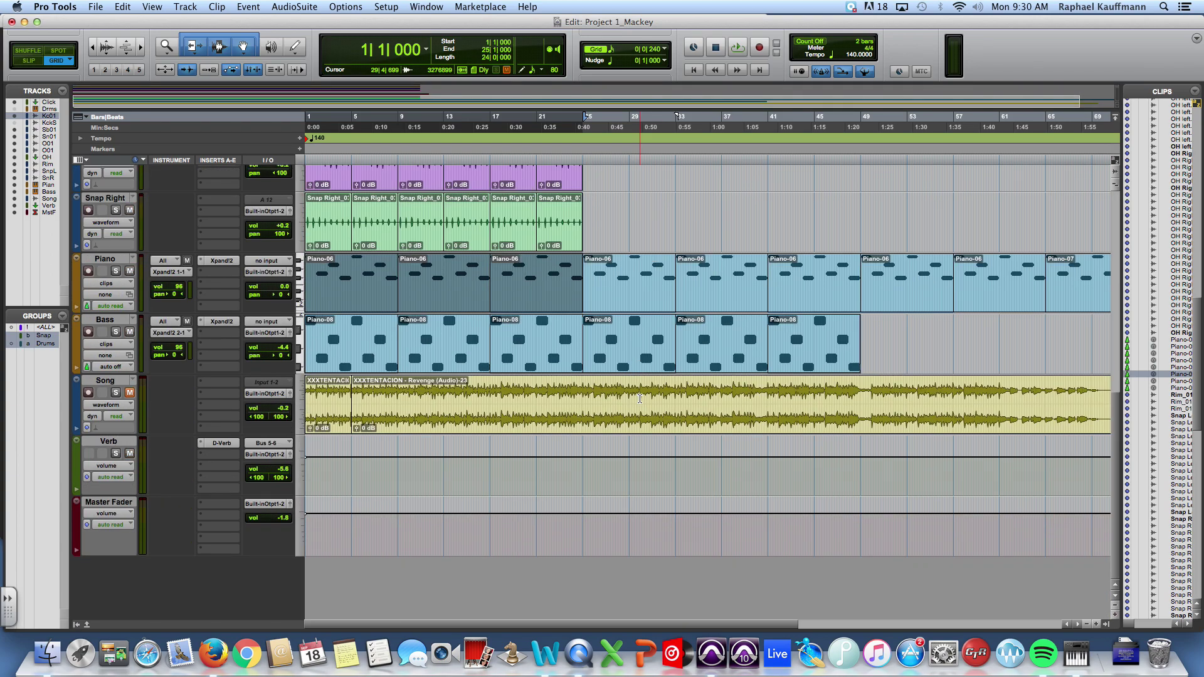
{"action": "scroll", "coordinate": [640, 400], "scroll_direction": "up", "scroll_amount": 6}
{"action": "scroll", "coordinate": [640, 400], "scroll_direction": "up", "scroll_amount": 3}
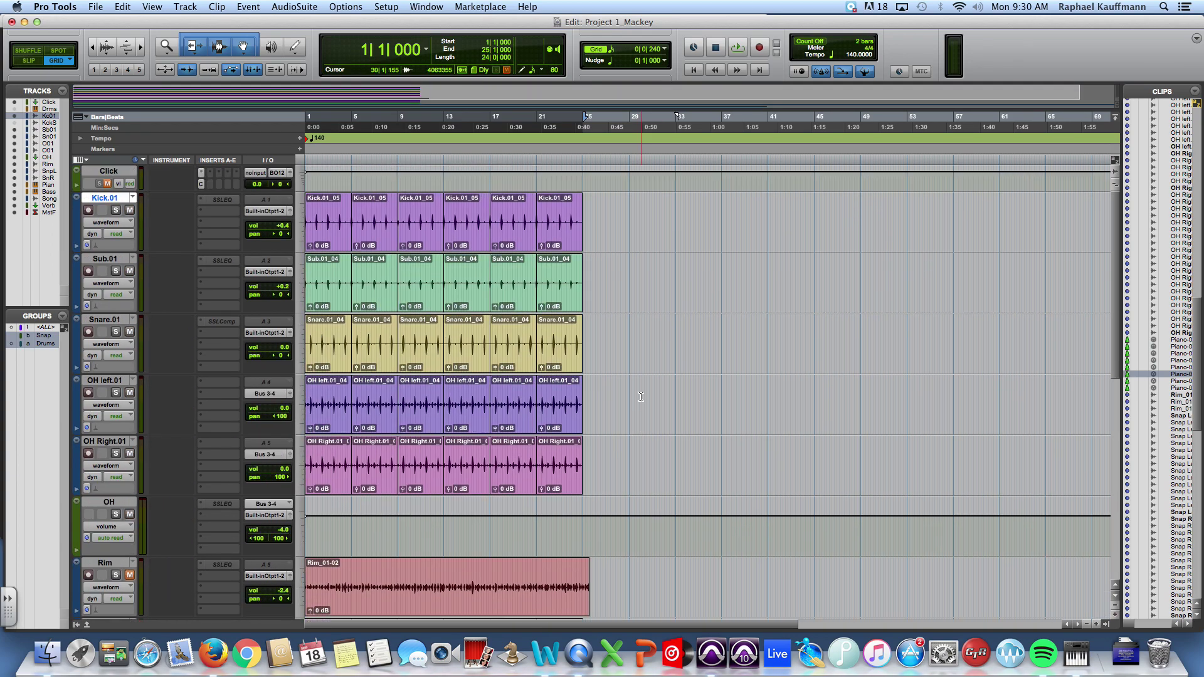